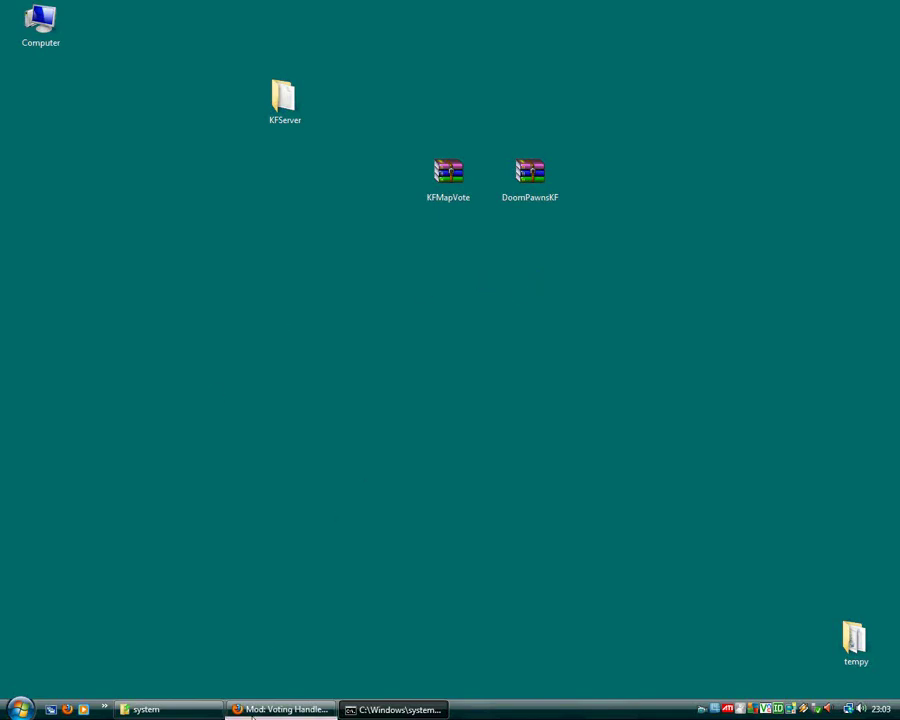
Review the TrialIwannabethemapv4 and Voting Handler Fix forum threads in Firefox for the required mods and their download links
left_click(254, 710)
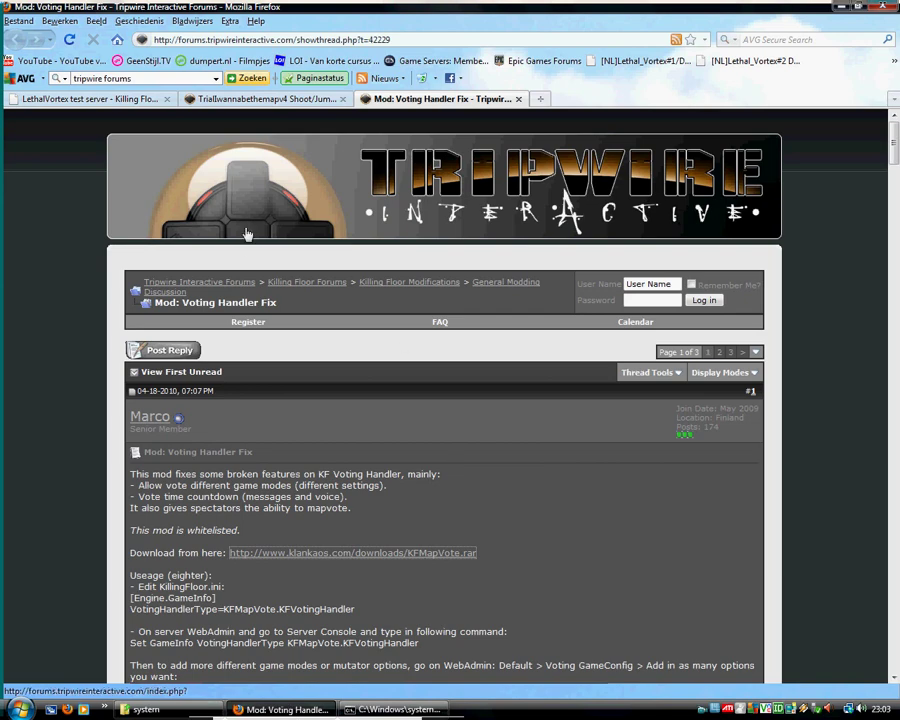
left_click(250, 98)
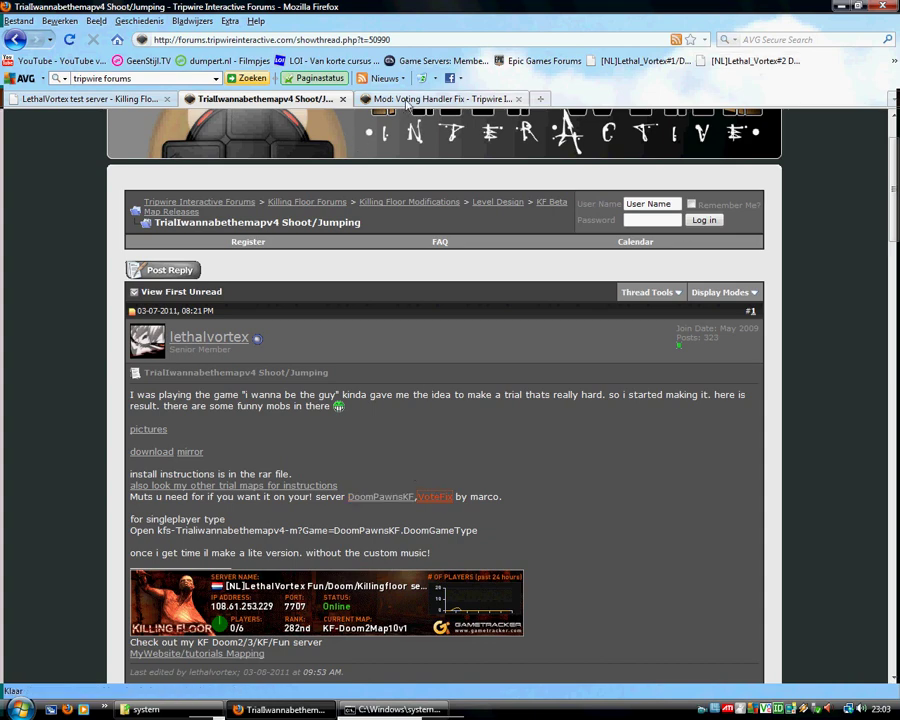
left_click(408, 99)
scroll(233, 423, "down", 1)
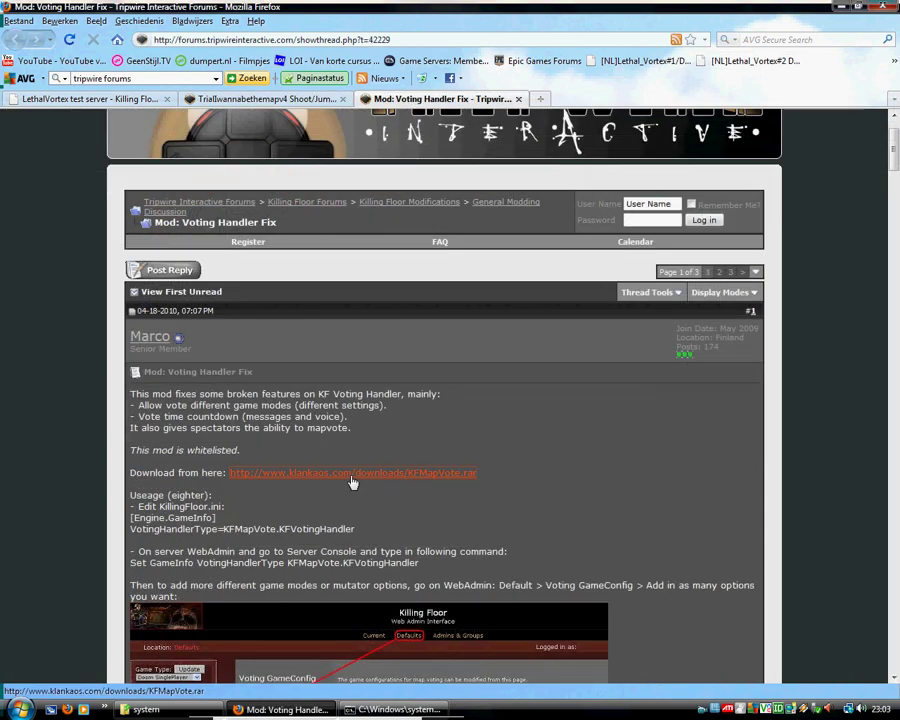
scroll(395, 464, "down", 1)
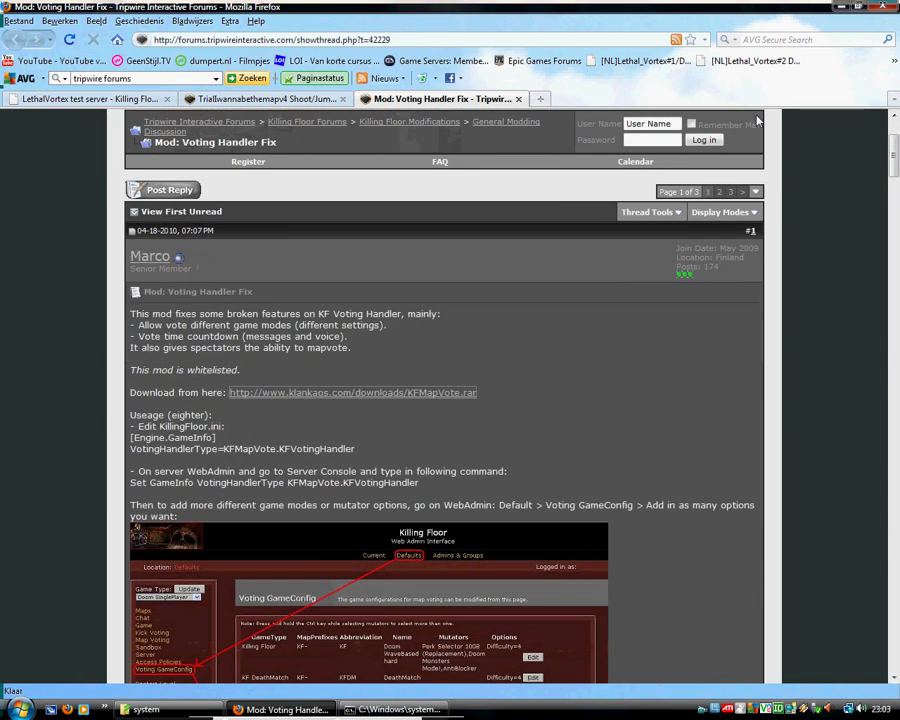
left_click(843, 7)
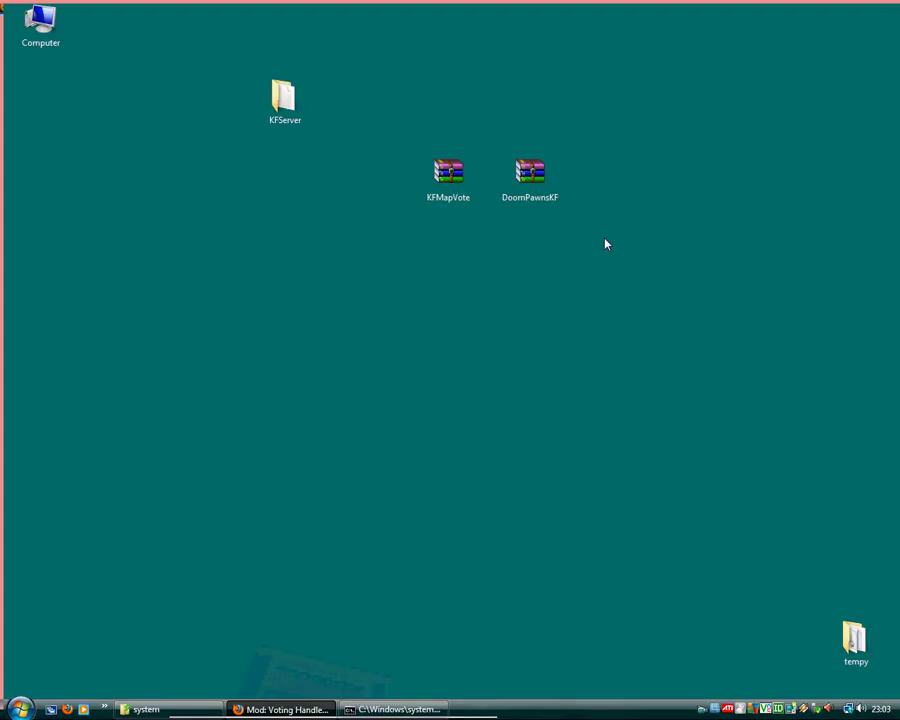
Extract KFMapVote.u and all four DoomPawnsKF files from their archives onto the desktop, and close both archives
double_click(450, 172)
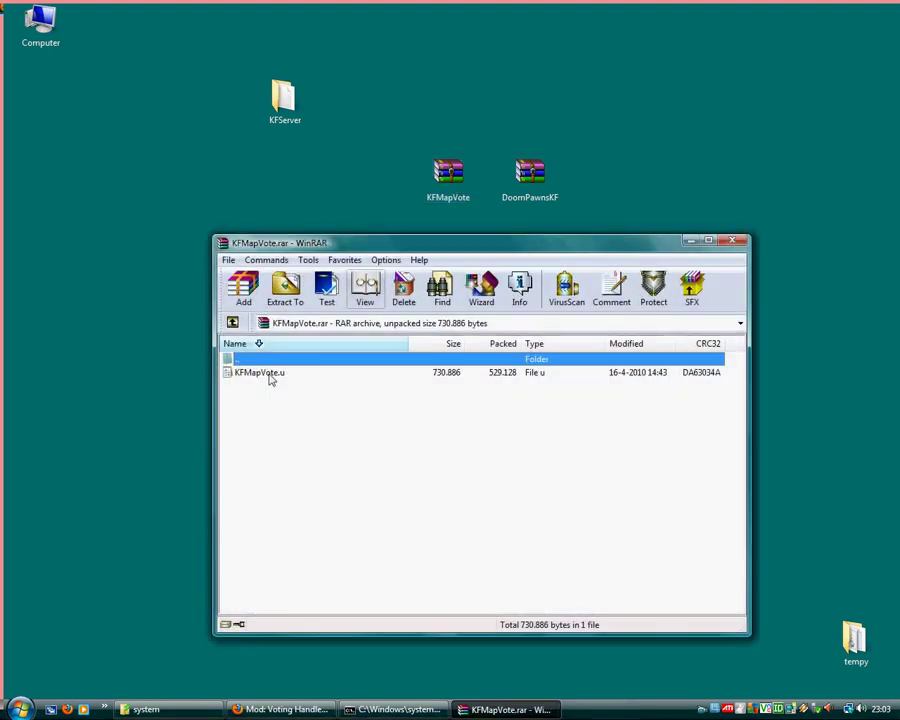
left_click(273, 380)
double_click(530, 175)
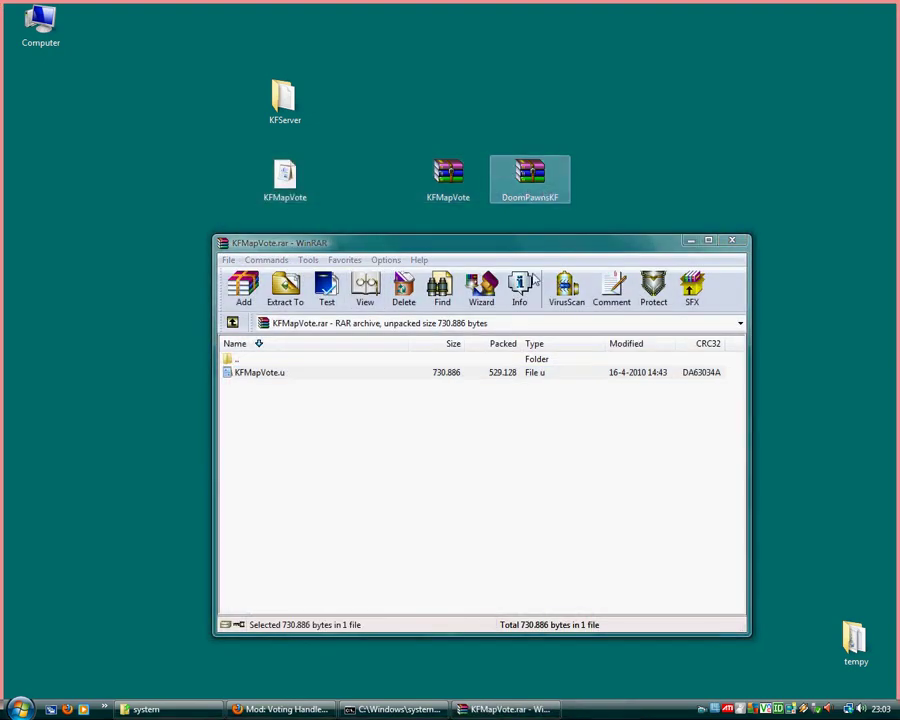
left_click(215, 309)
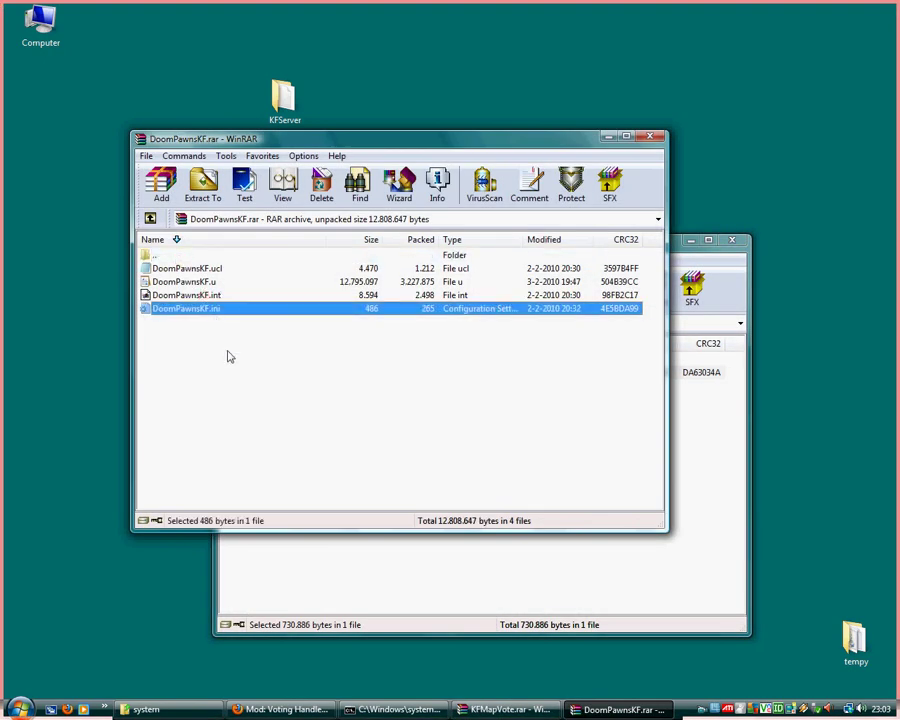
left_click_drag(218, 343, 181, 263)
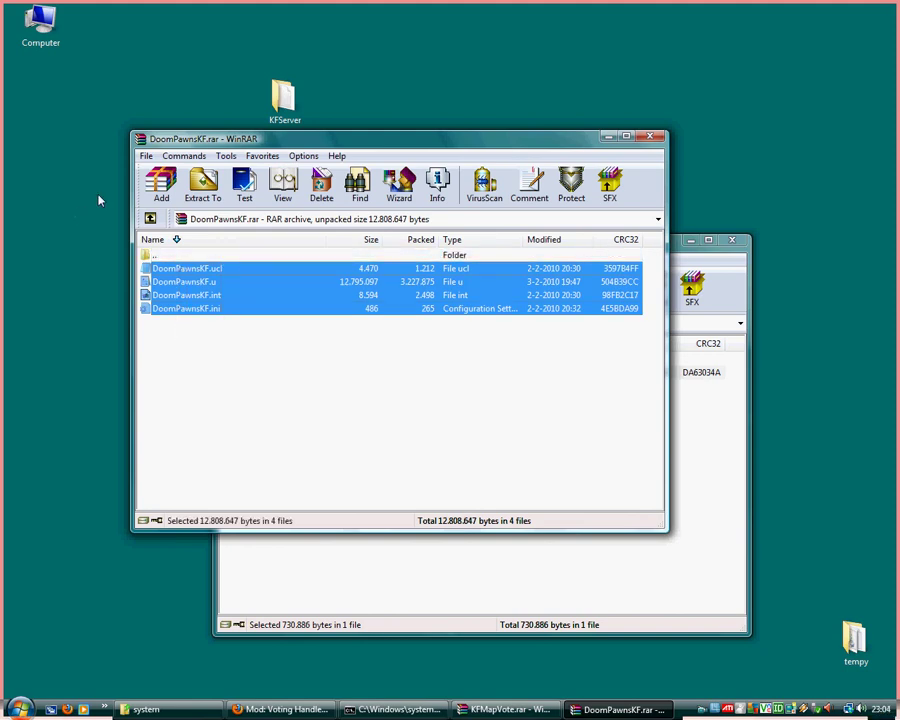
left_click_drag(98, 200, 98, 200)
left_click(650, 138)
left_click(728, 242)
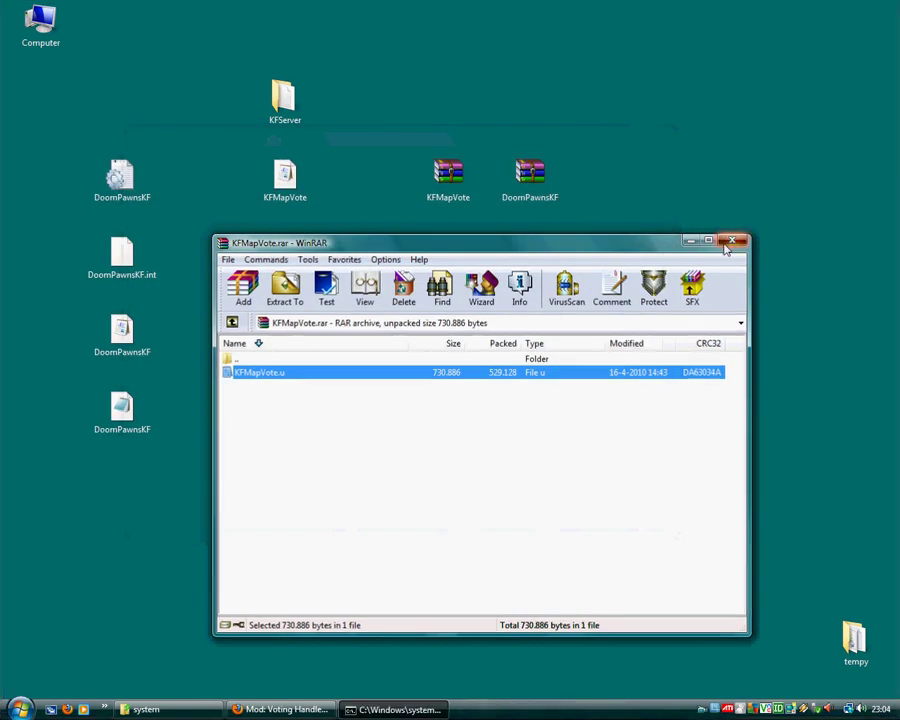
left_click(157, 390)
Open the KFServer folder and shut down the running game server console
double_click(282, 112)
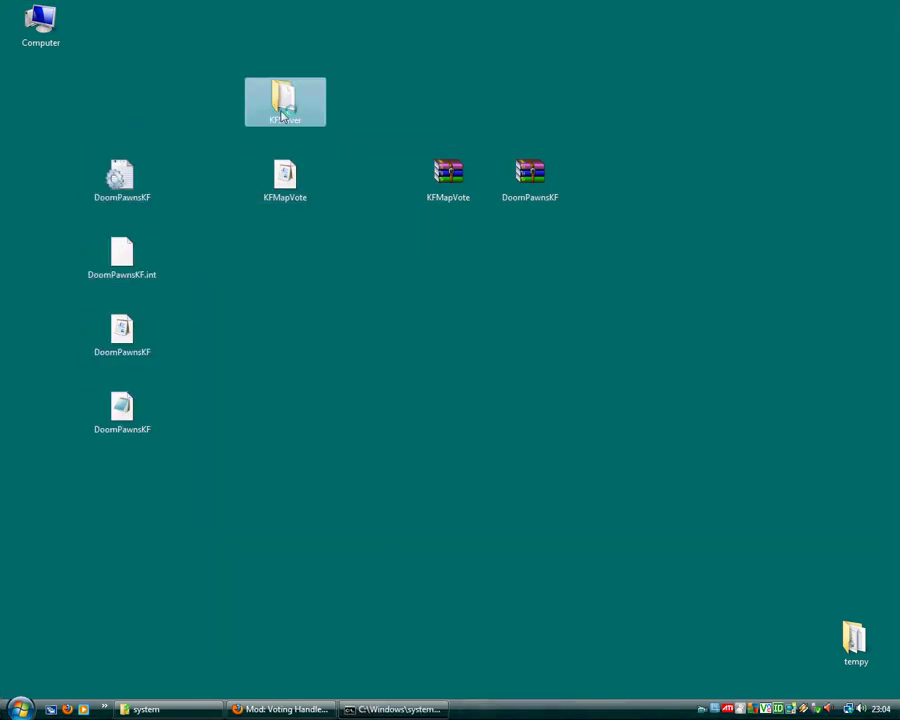
double_click(282, 117)
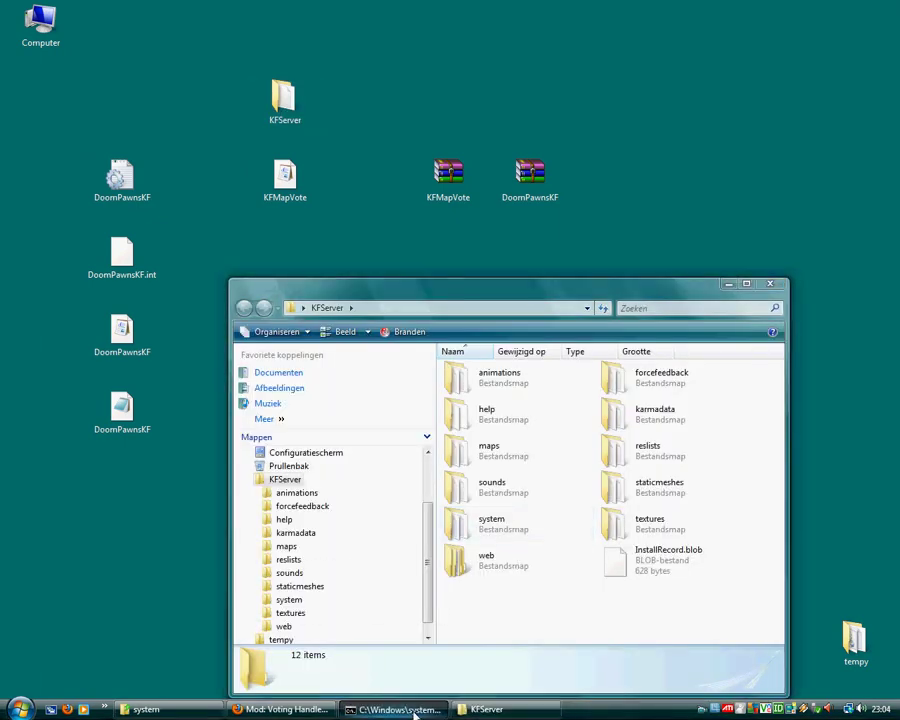
left_click(412, 709)
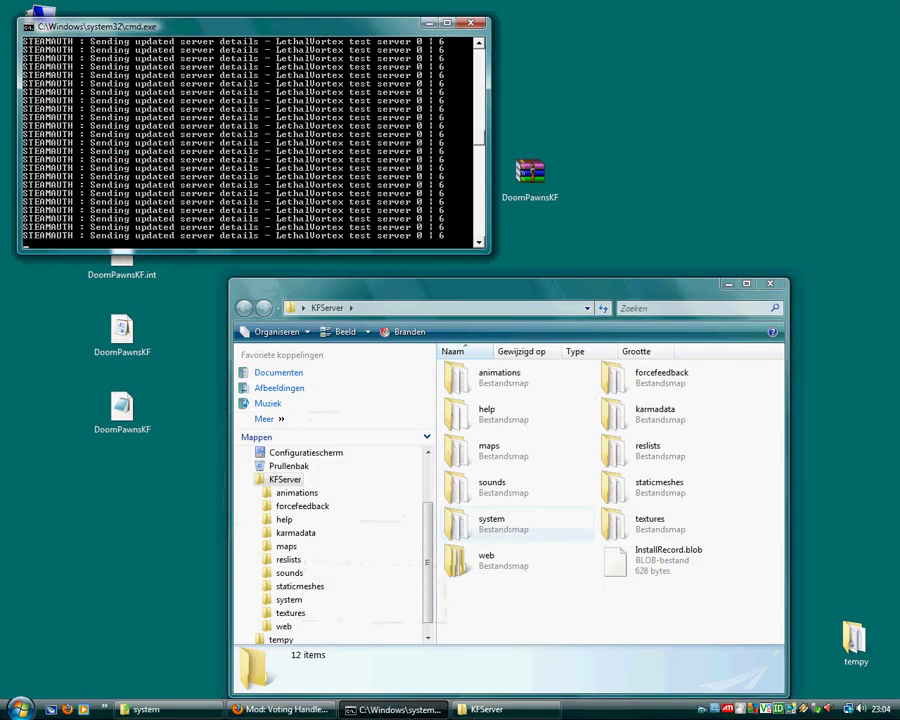
left_click(478, 29)
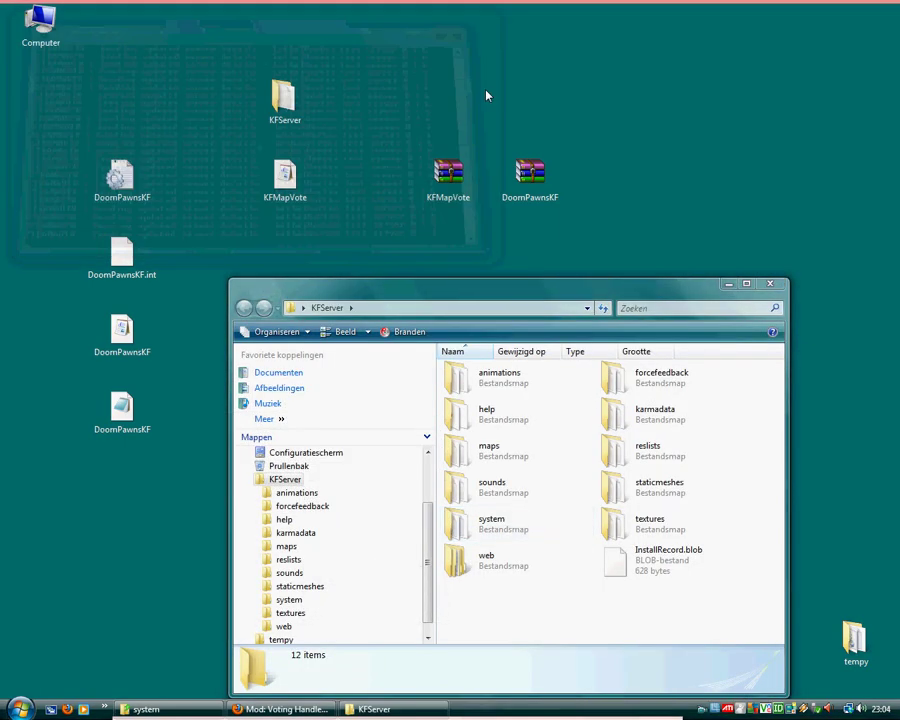
Move the KFMapVote file and the four DoomPawnsKF files from the desktop into KFServer's system folder
double_click(490, 517)
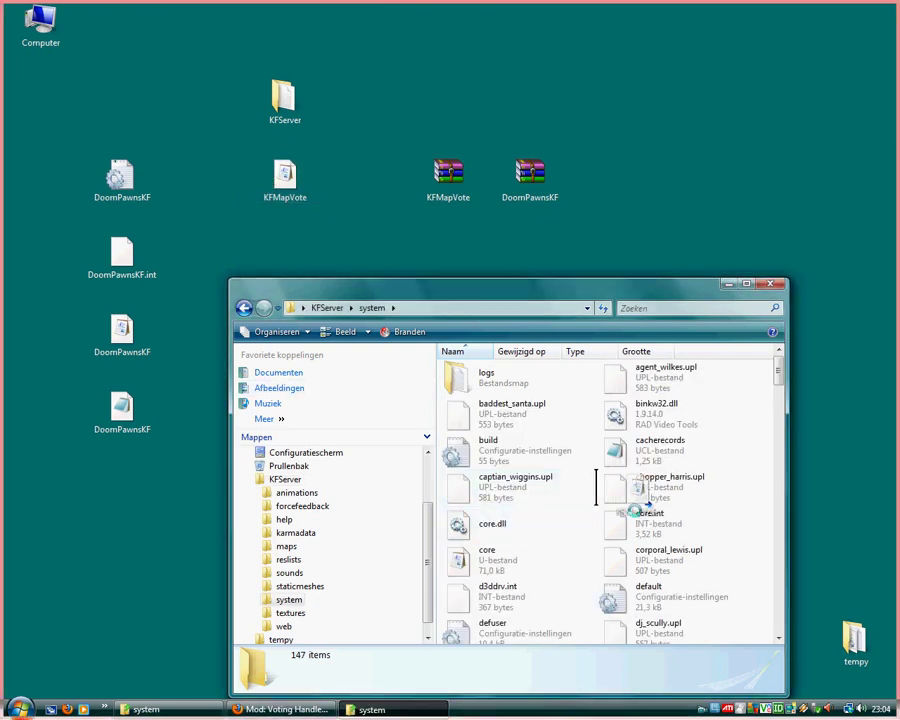
left_click_drag(640, 505, 566, 520)
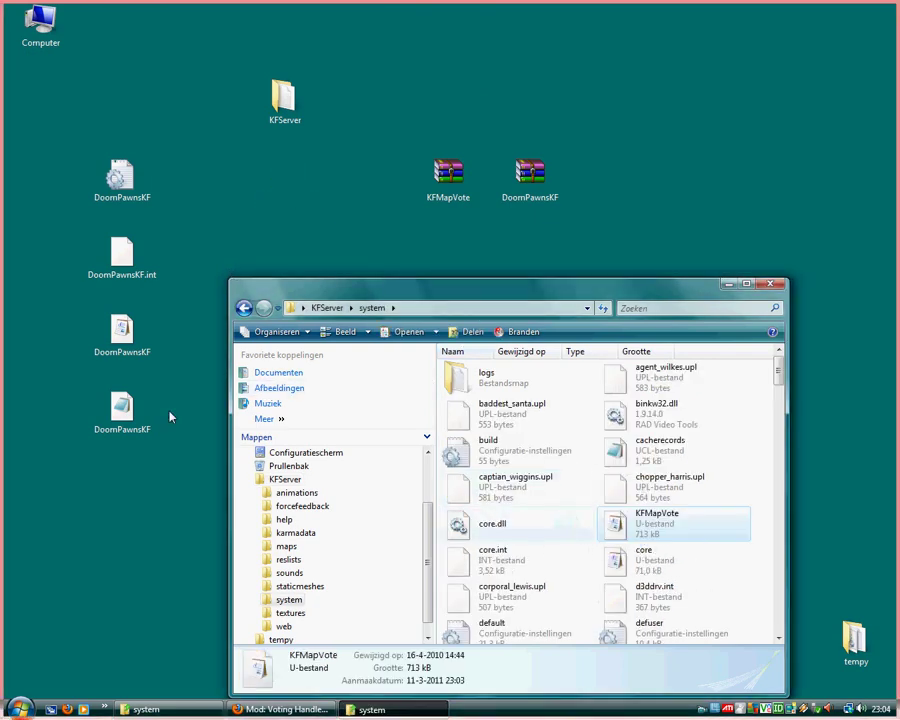
left_click_drag(150, 440, 100, 130)
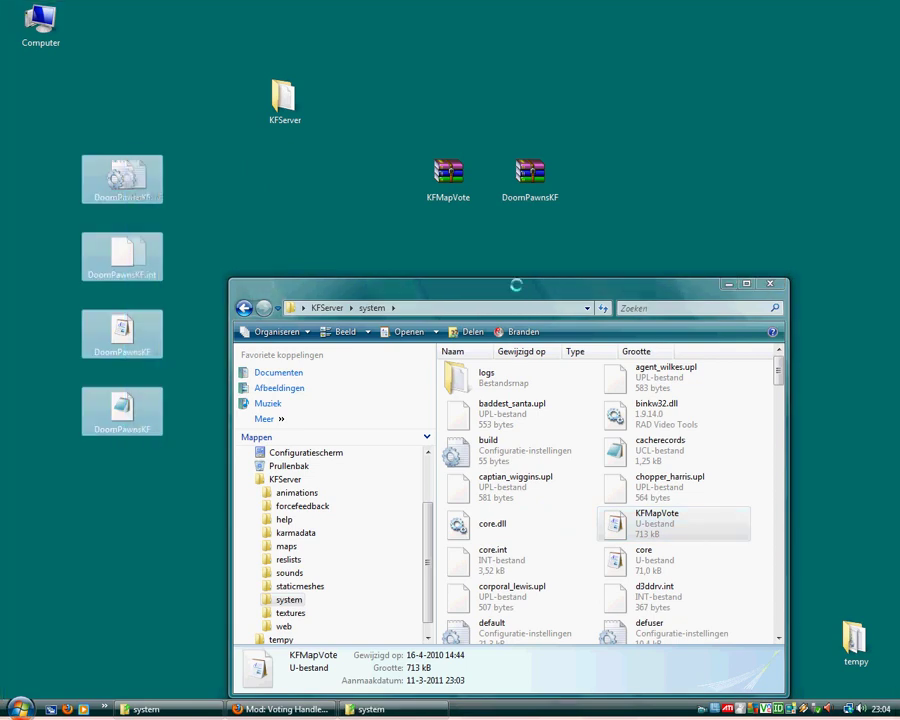
left_click_drag(516, 285, 572, 493)
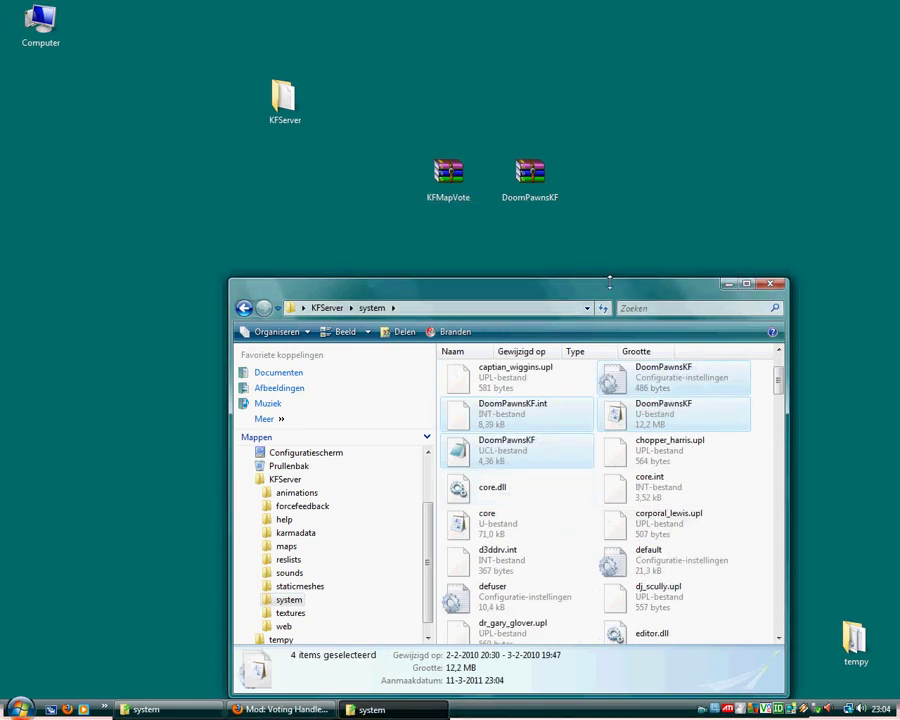
Start the game server again with kf_server_launcher from the system folder
left_click_drag(609, 283, 554, 205)
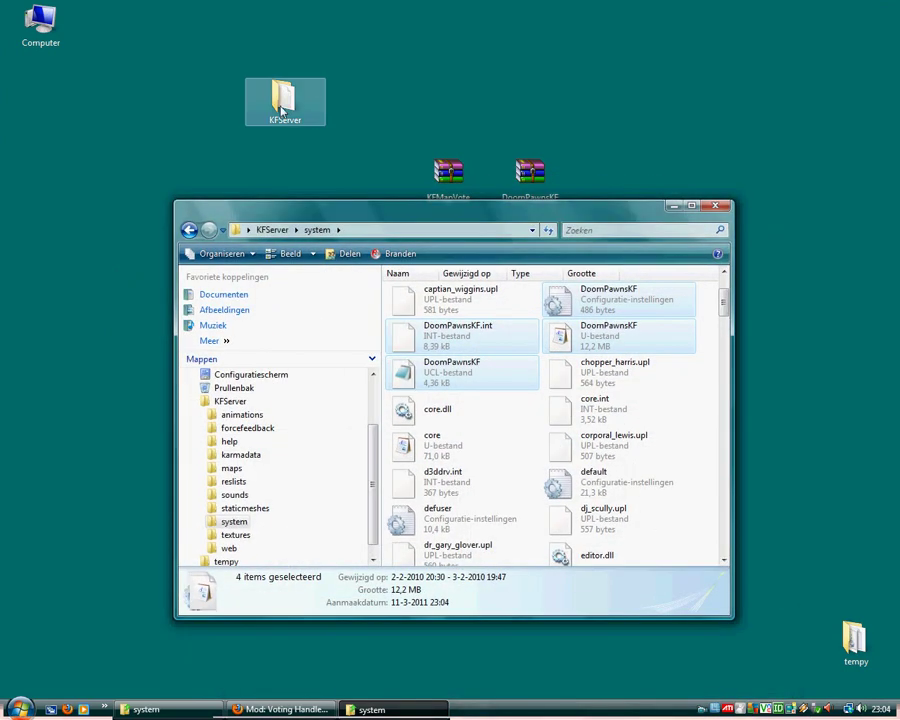
left_click_drag(727, 310, 727, 361)
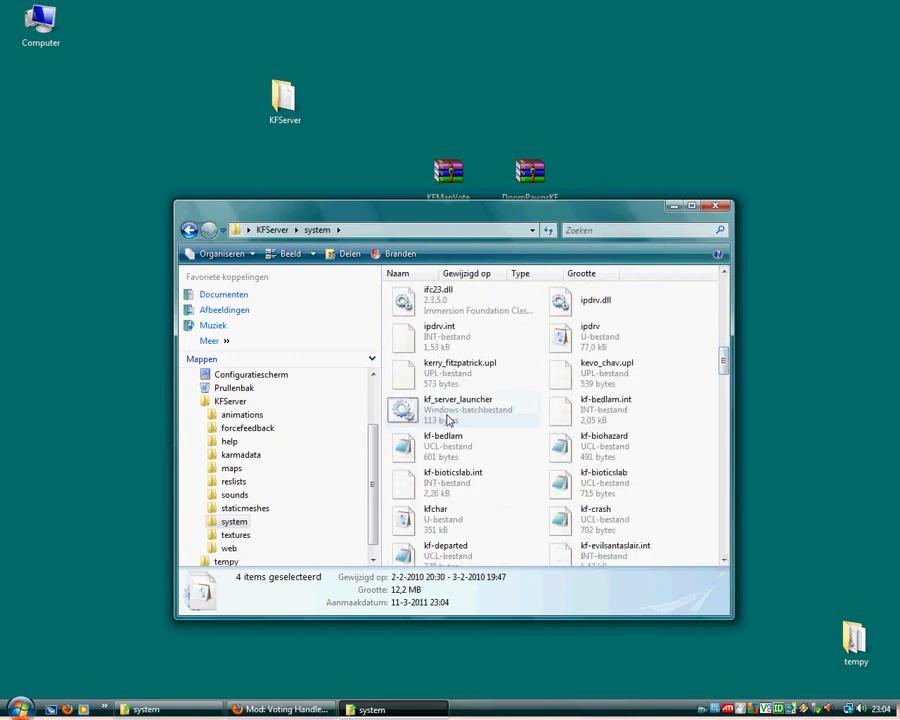
double_click(448, 421)
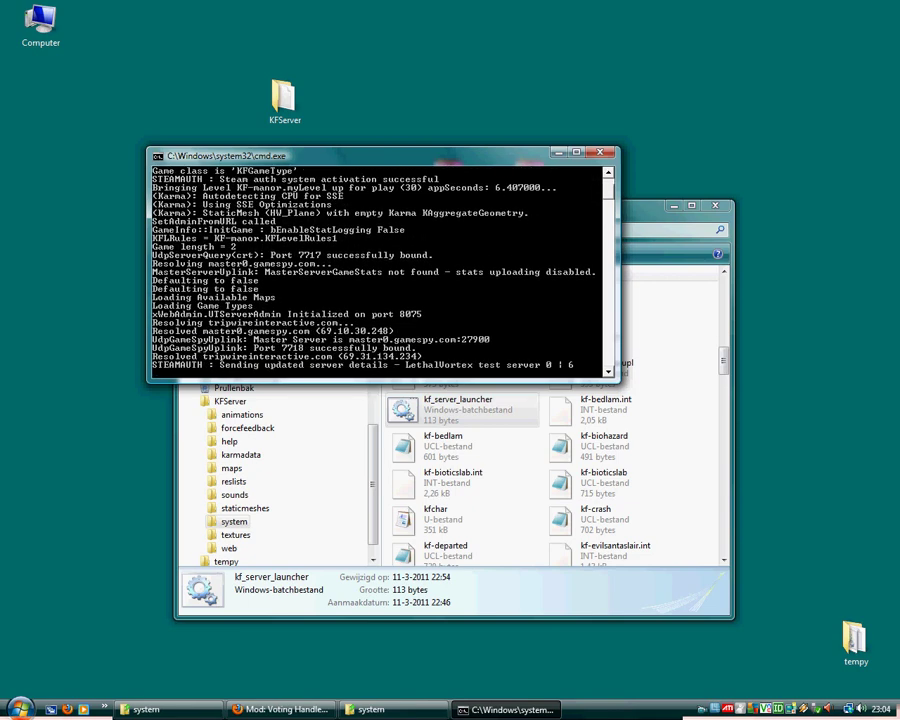
Switch to Firefox and open the Server Console page for the current game in the Killing Floor web admin
left_click(283, 709)
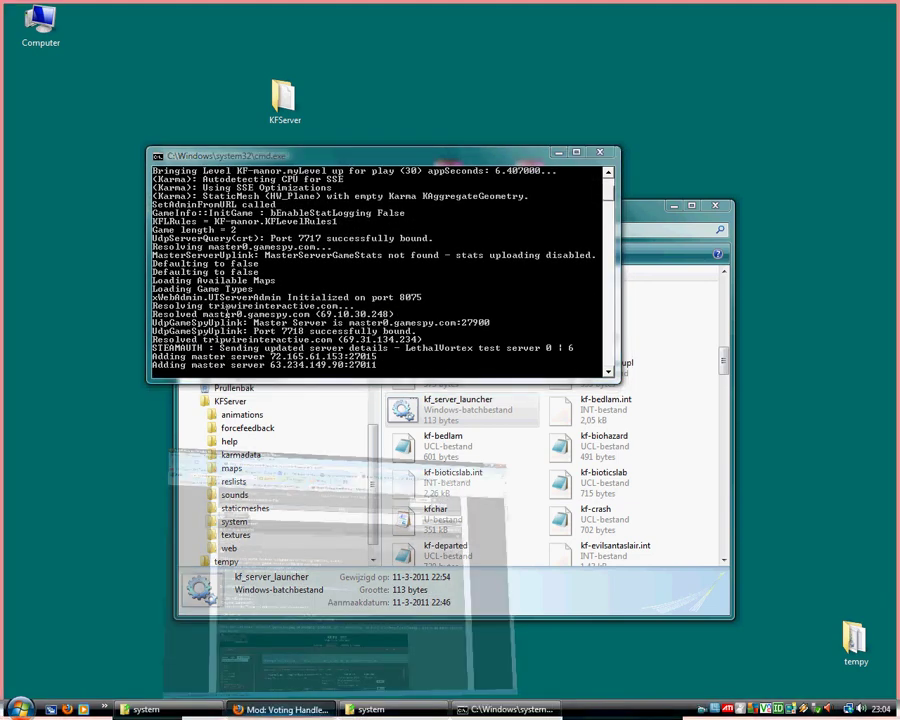
left_click(110, 98)
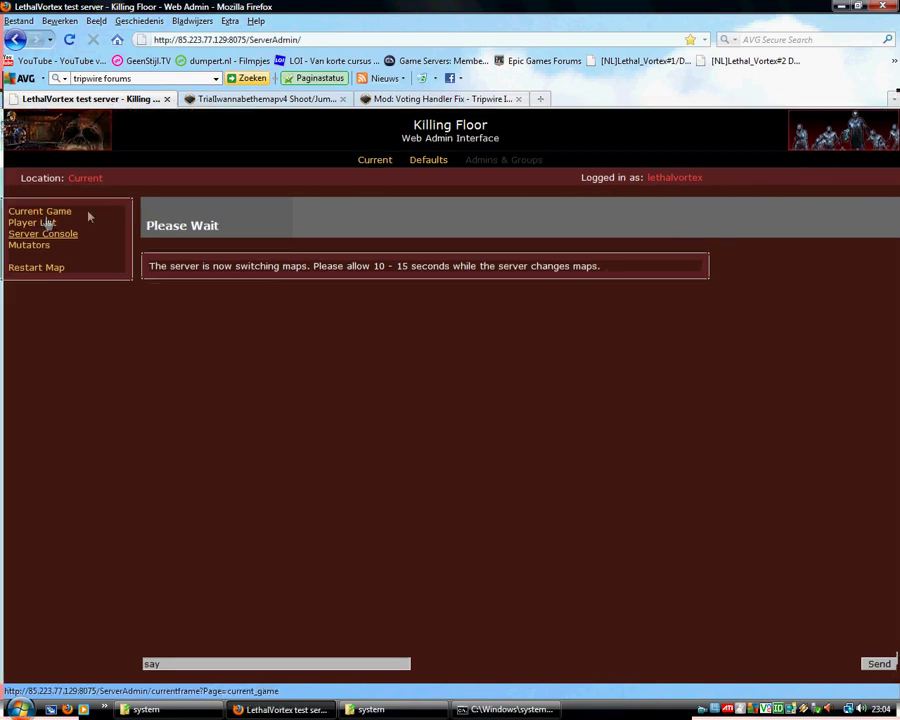
left_click(374, 165)
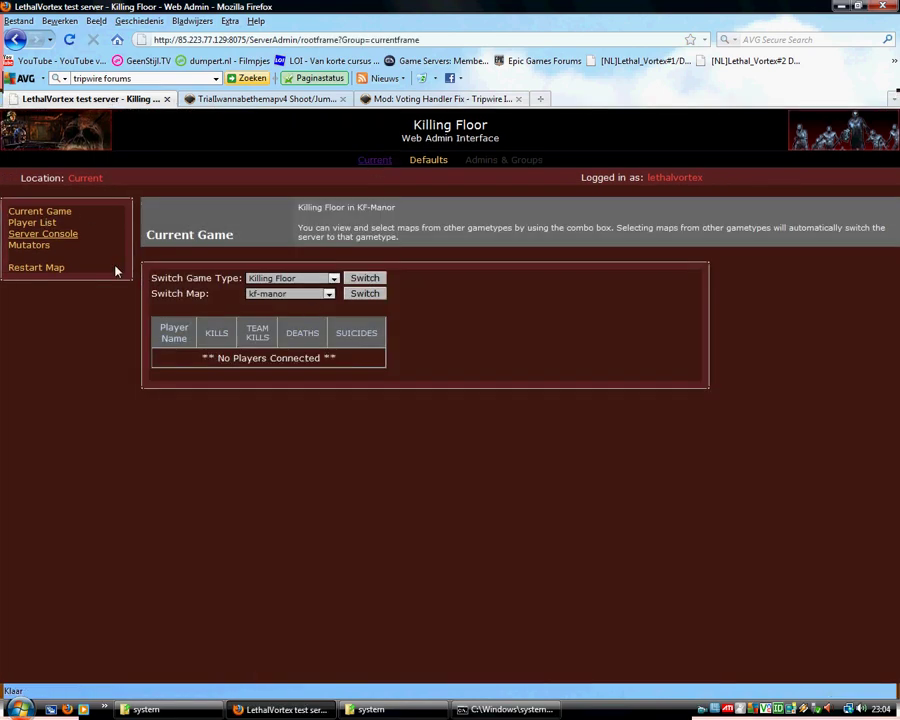
left_click(425, 161)
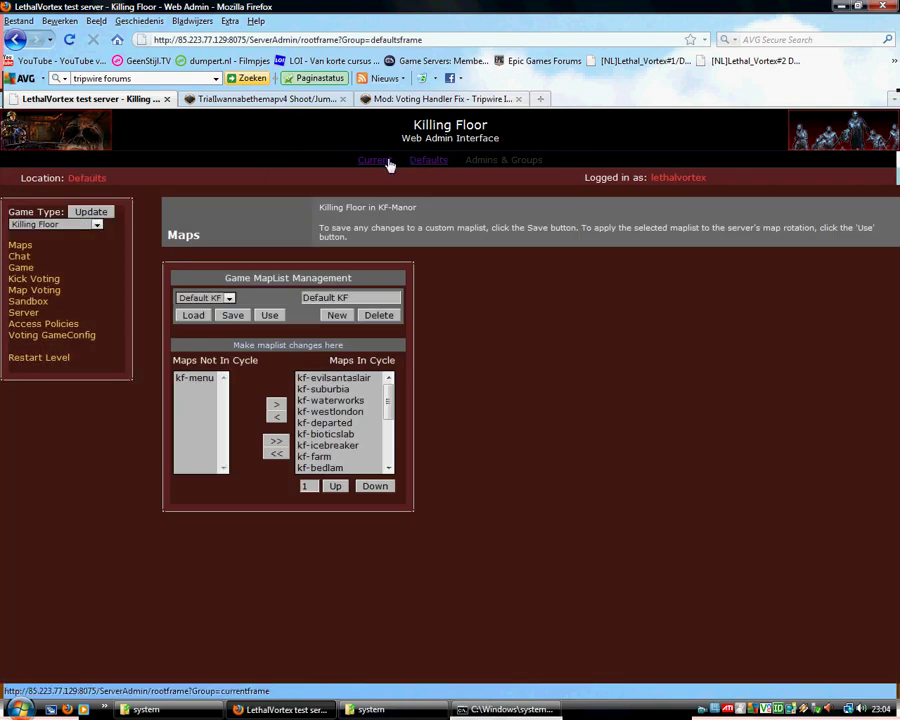
left_click(366, 161)
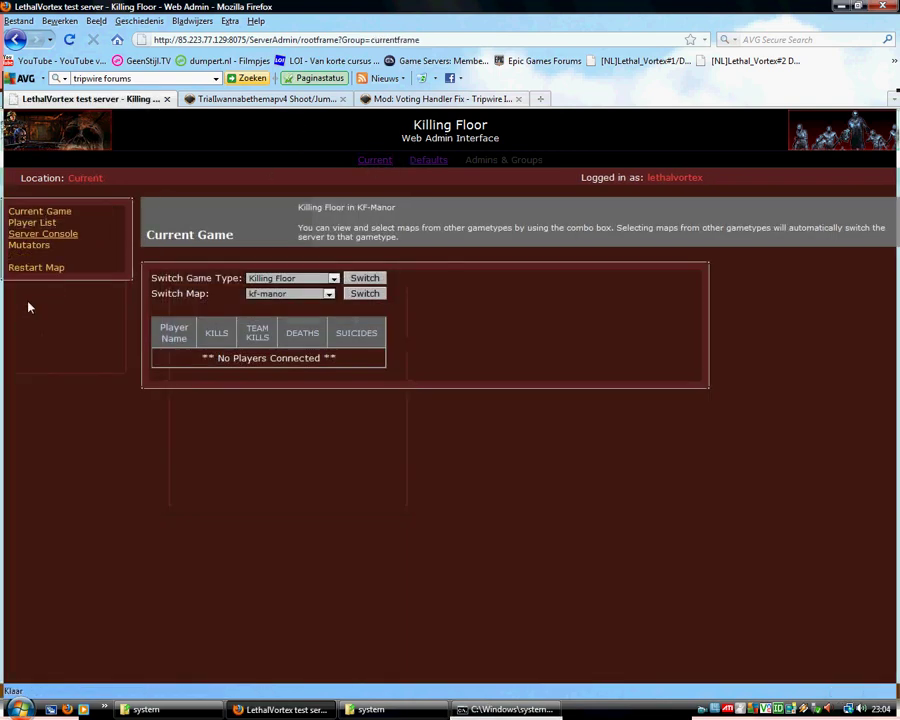
left_click(22, 234)
left_click(262, 709)
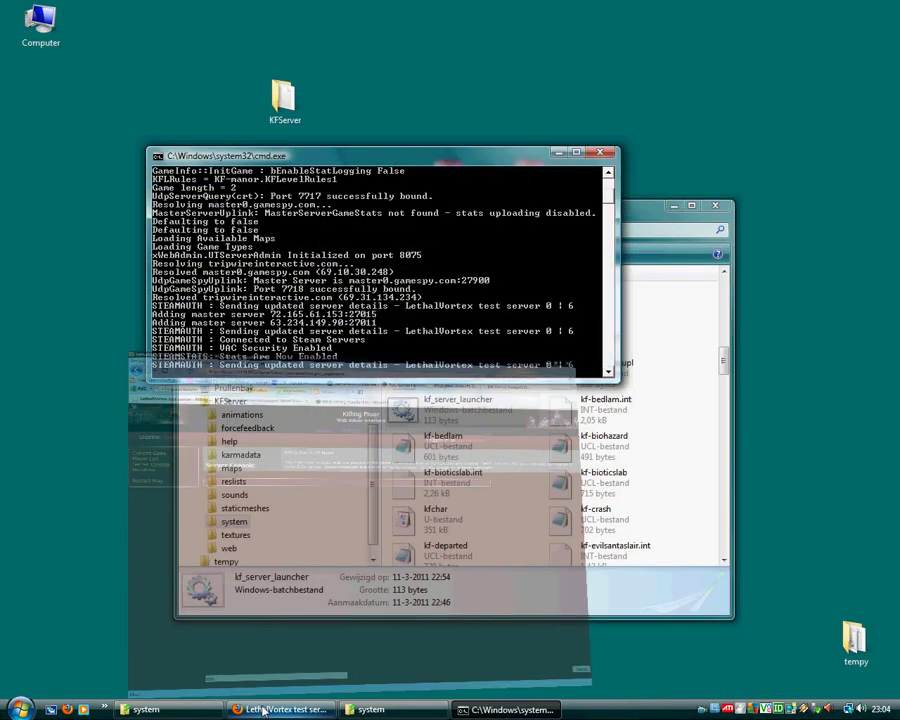
left_click(280, 709)
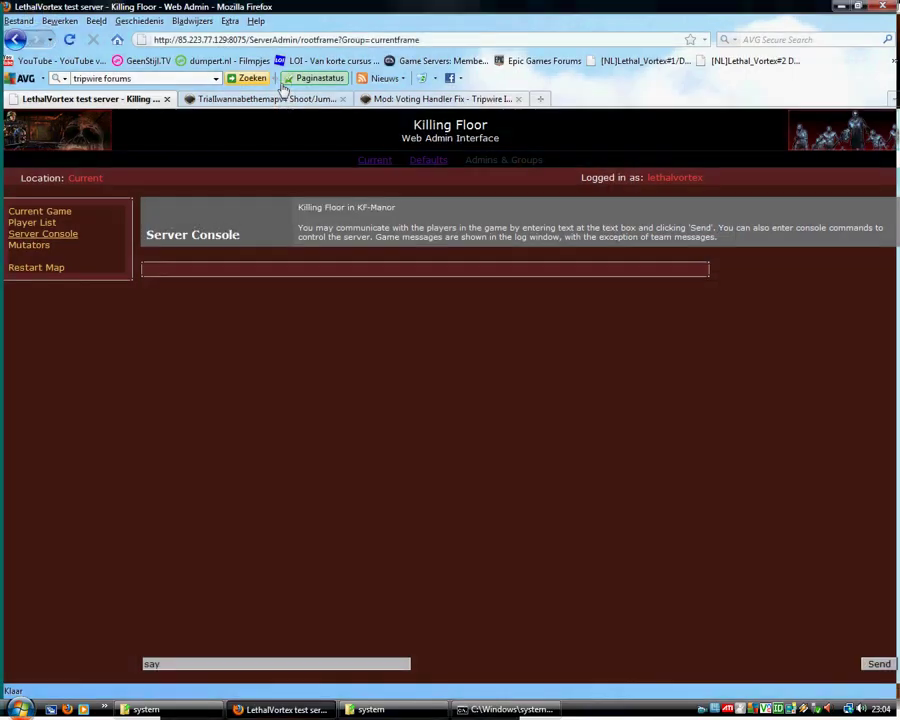
Copy the command "Set GameInfo VotingHandlerType KFMapVote.KFVotingHandler" from the Voting Handler Fix thread and send it in the web admin's server console
left_click(440, 99)
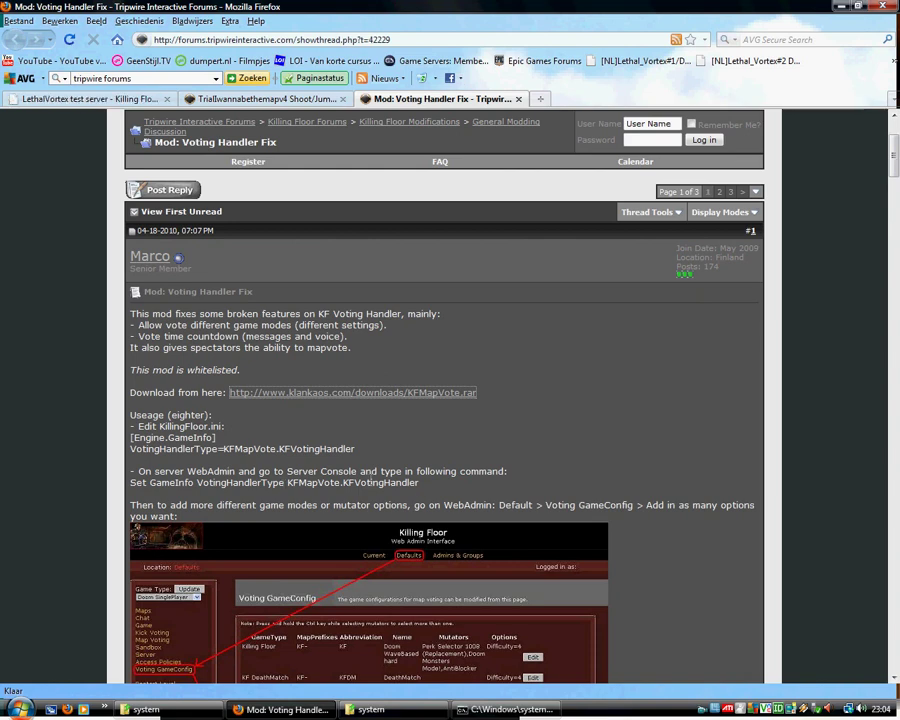
left_click_drag(422, 489, 128, 484)
key("ctrl+c")
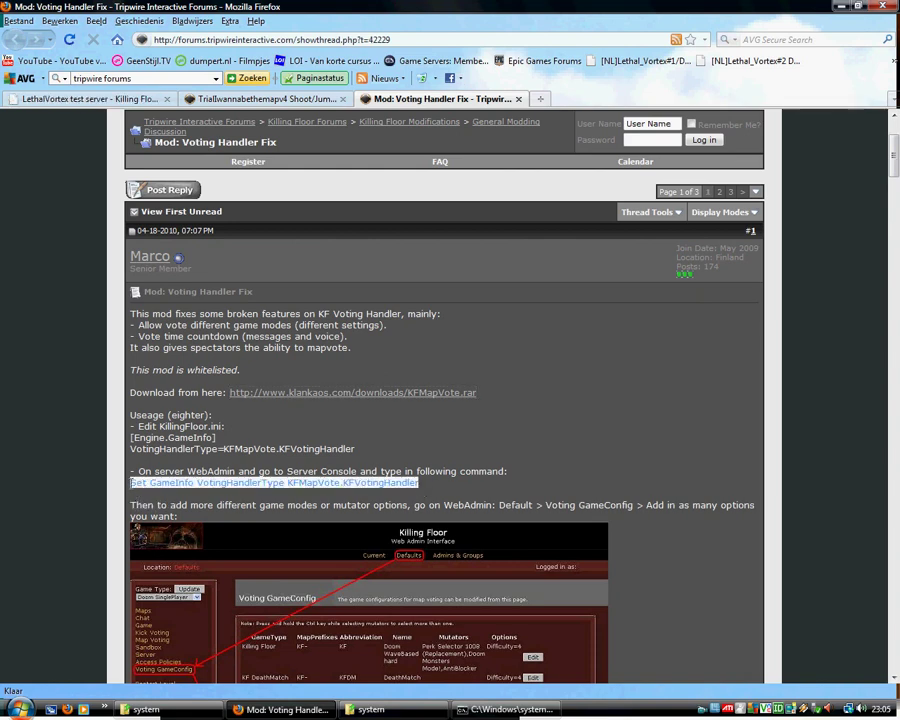
left_click(63, 100)
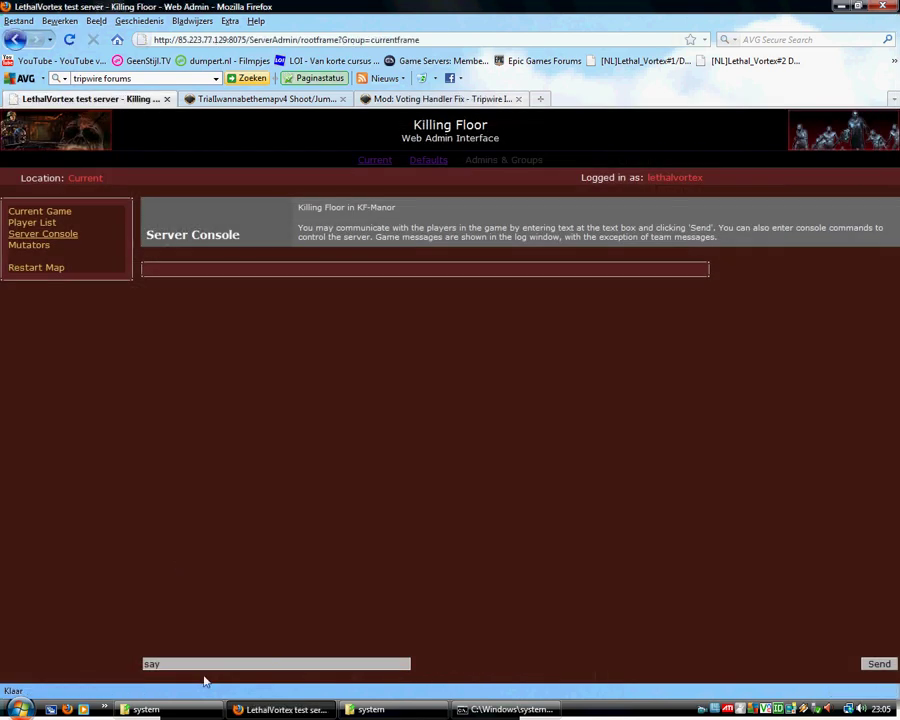
left_click_drag(163, 664, 58, 657)
key("ctrl+v")
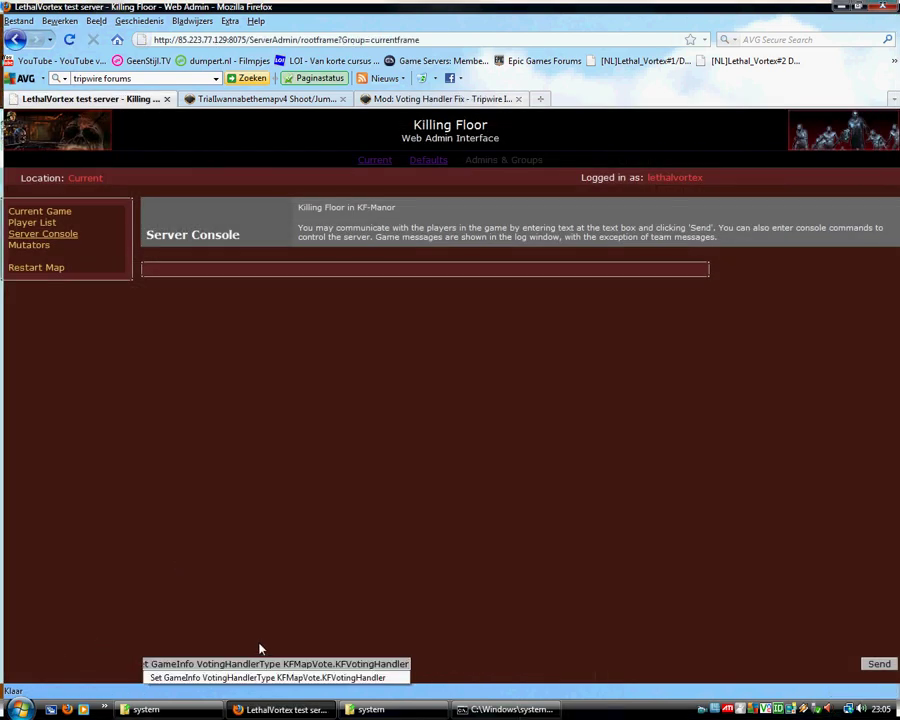
key("Return")
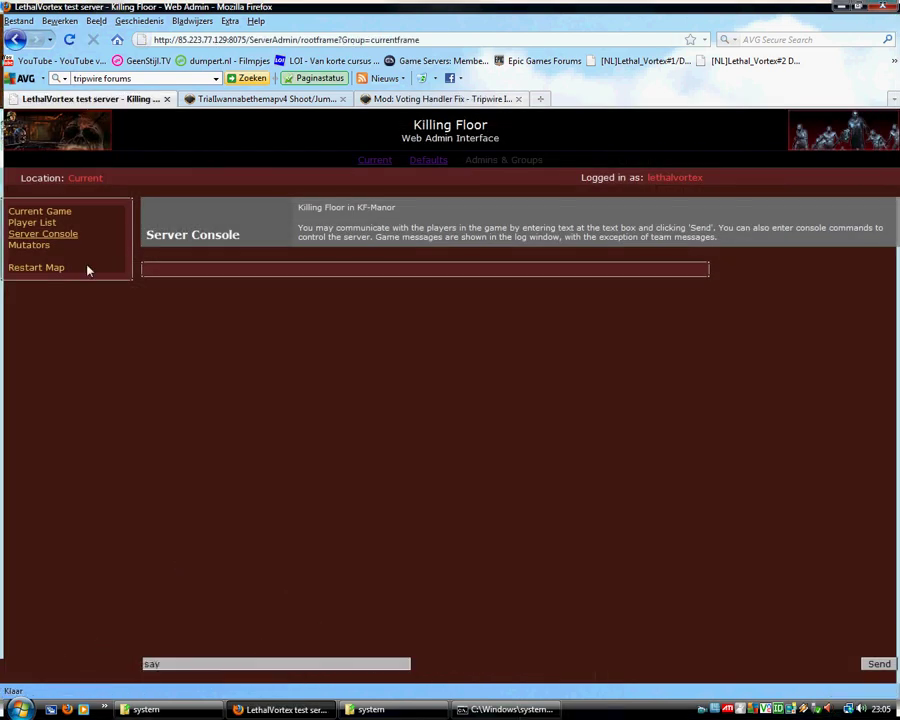
Restart the map, accepting the override of the admin name and password settings
left_click(44, 270)
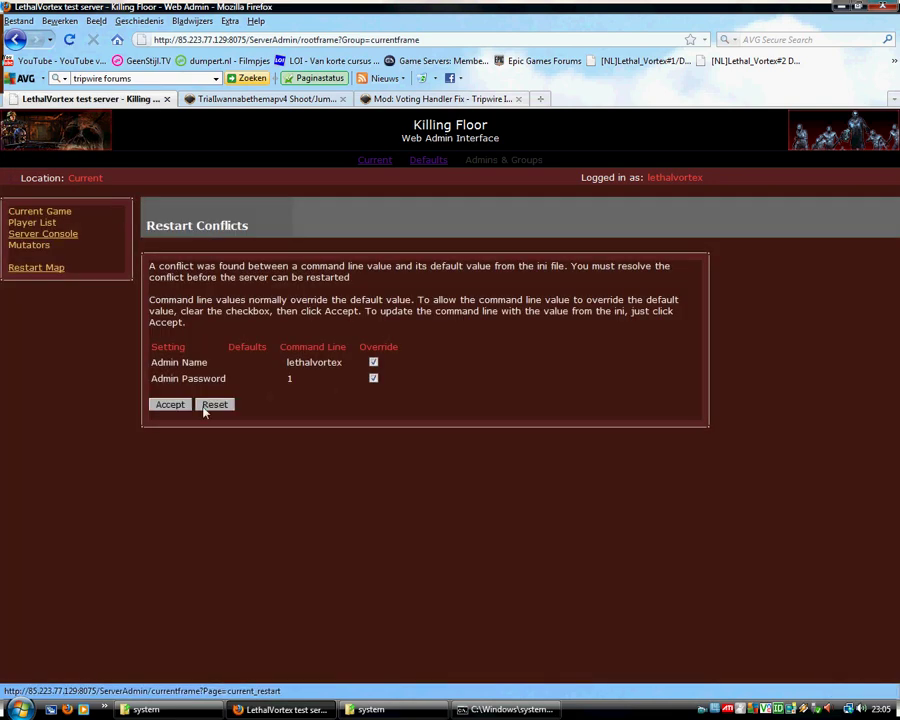
left_click(177, 404)
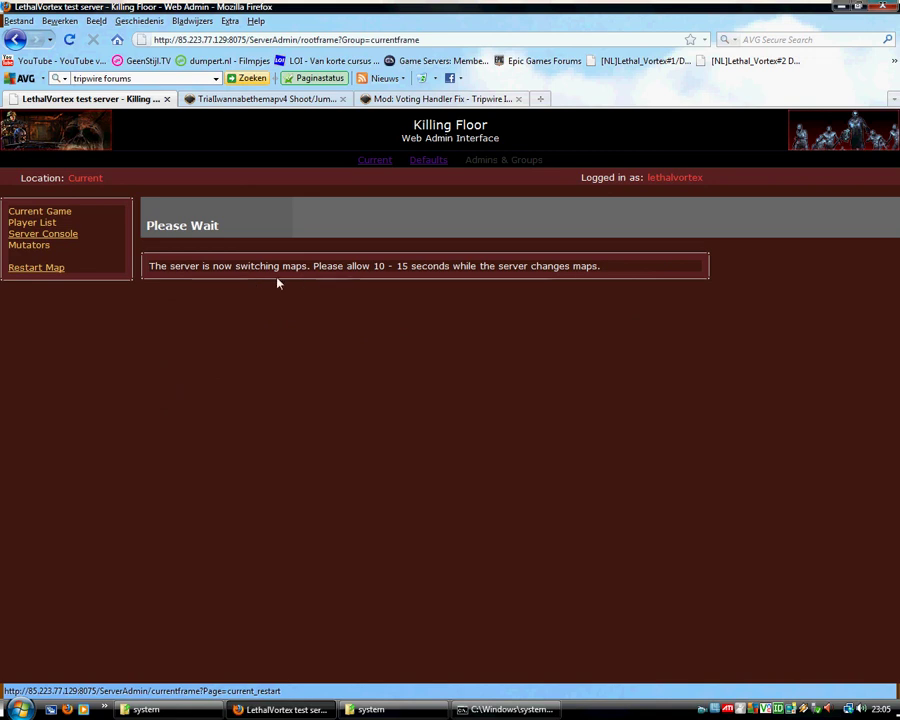
Try to open the Current Game page by entering the web admin password in the sign-in prompt
left_click(60, 213)
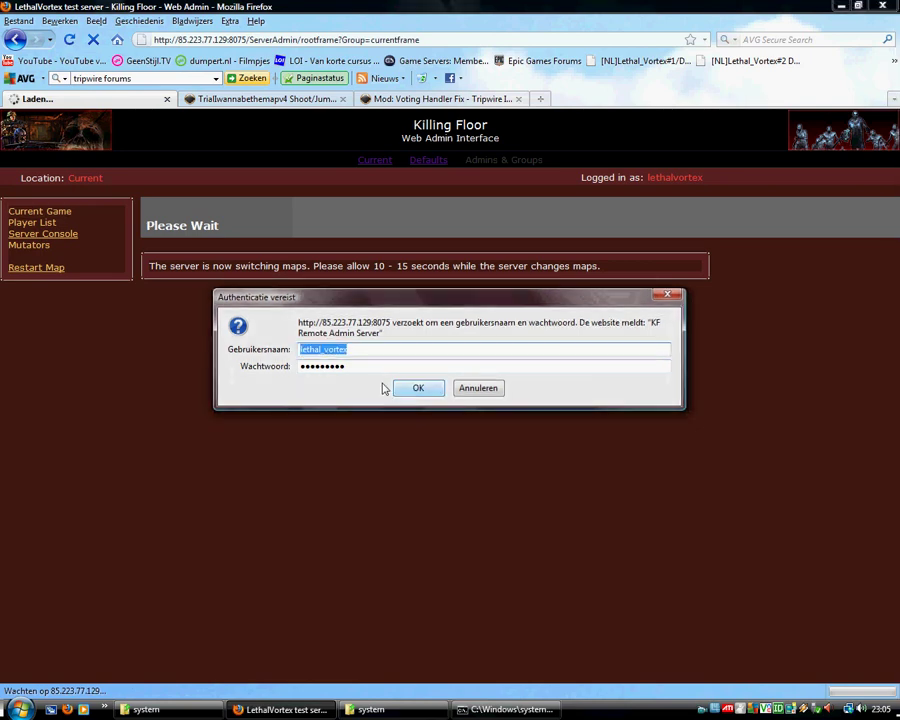
double_click(361, 365)
type("•")
left_click(414, 391)
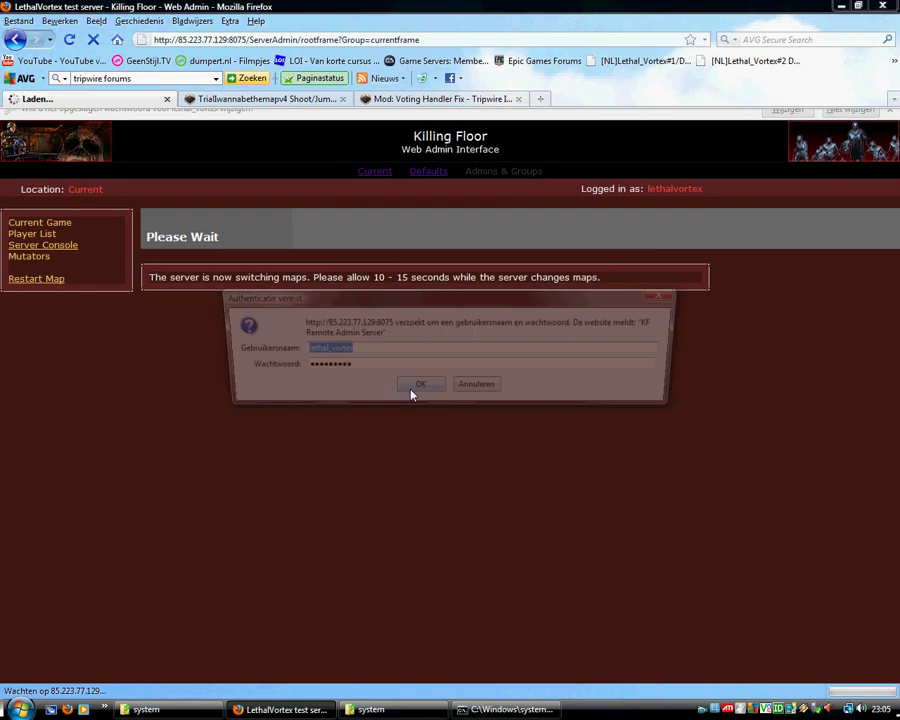
left_click(358, 368)
left_click_drag(374, 366, 178, 367)
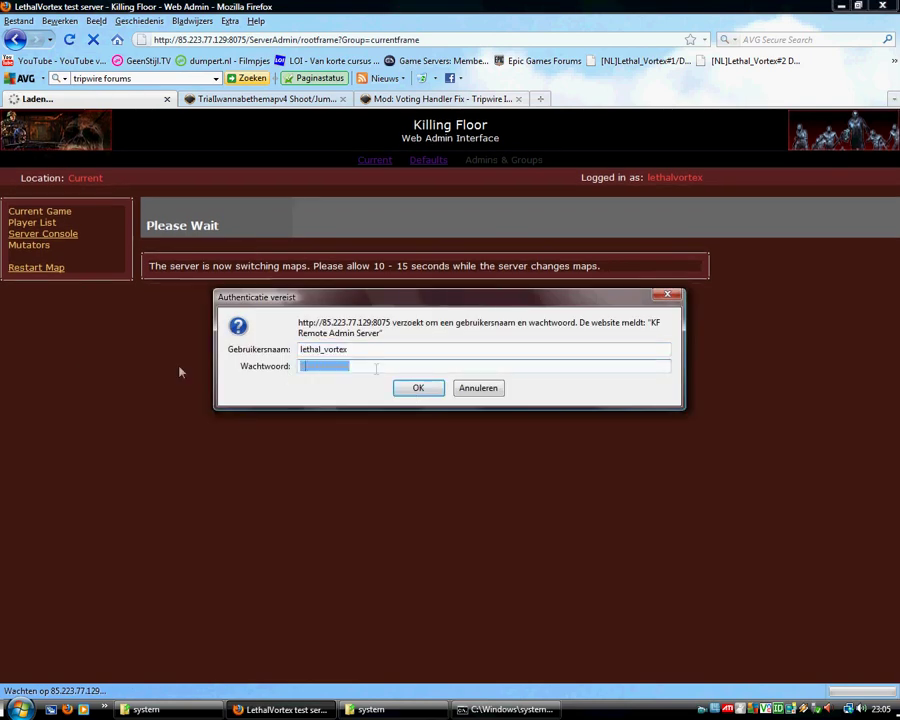
type("•")
left_click(410, 391)
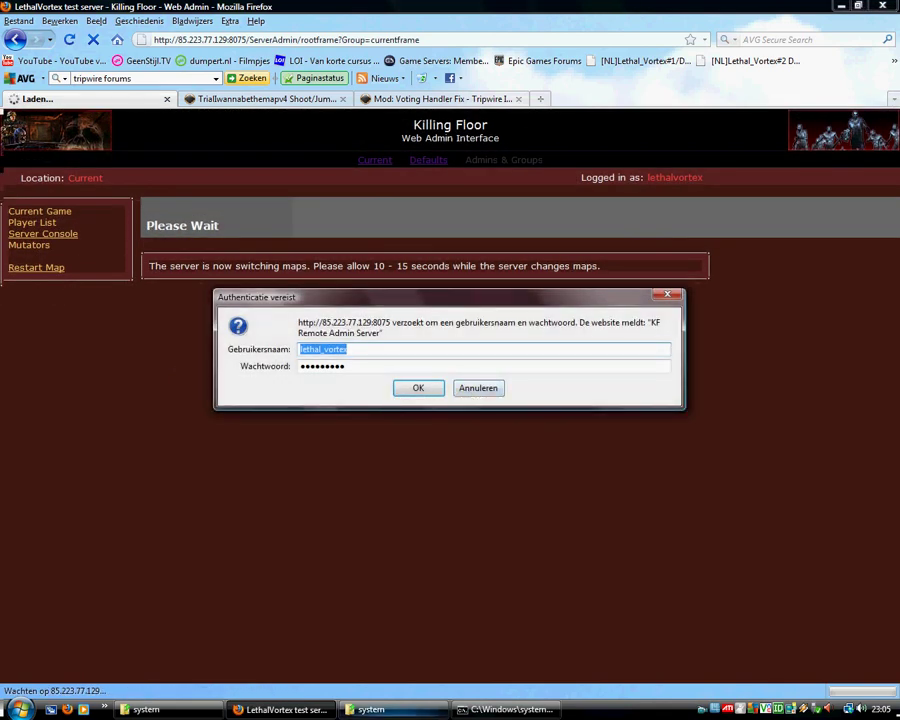
Close the running server console and start the server again with kf_server_launcher from the KFServer system folder
left_click(505, 709)
left_click(600, 152)
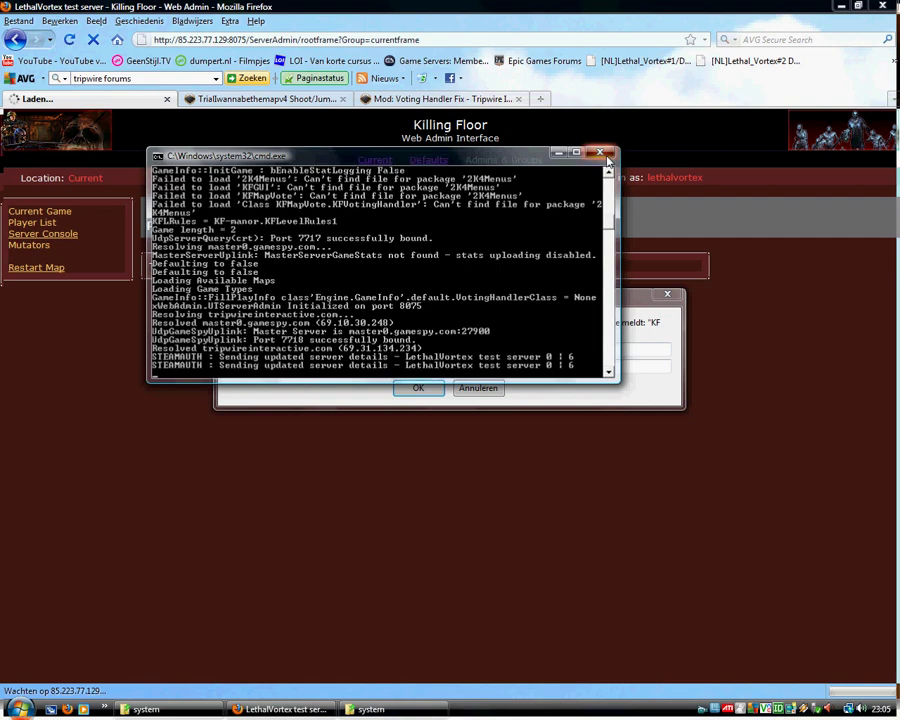
left_click(371, 709)
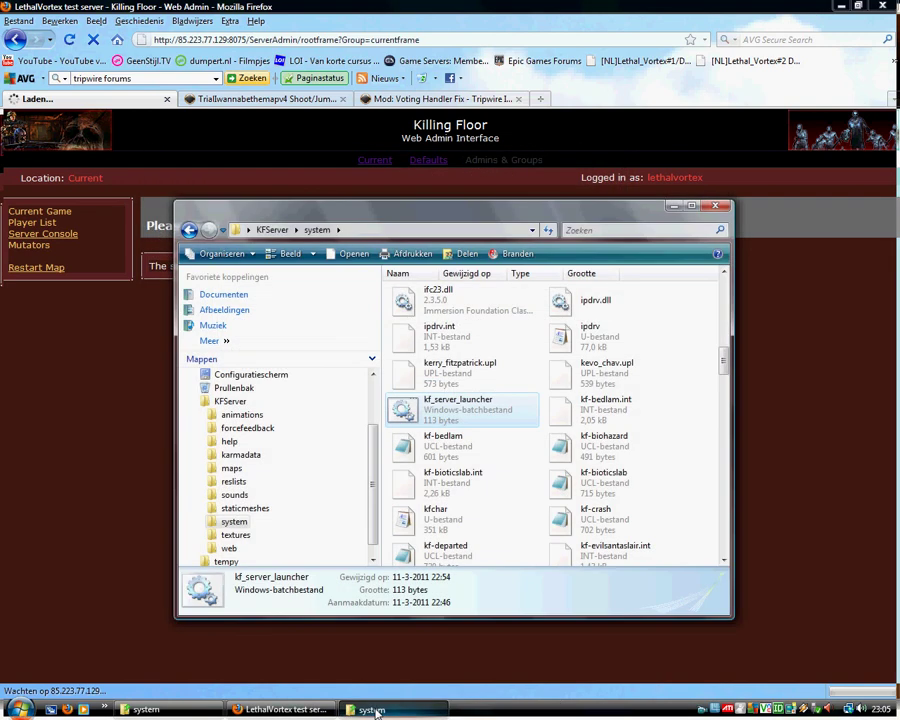
double_click(456, 410)
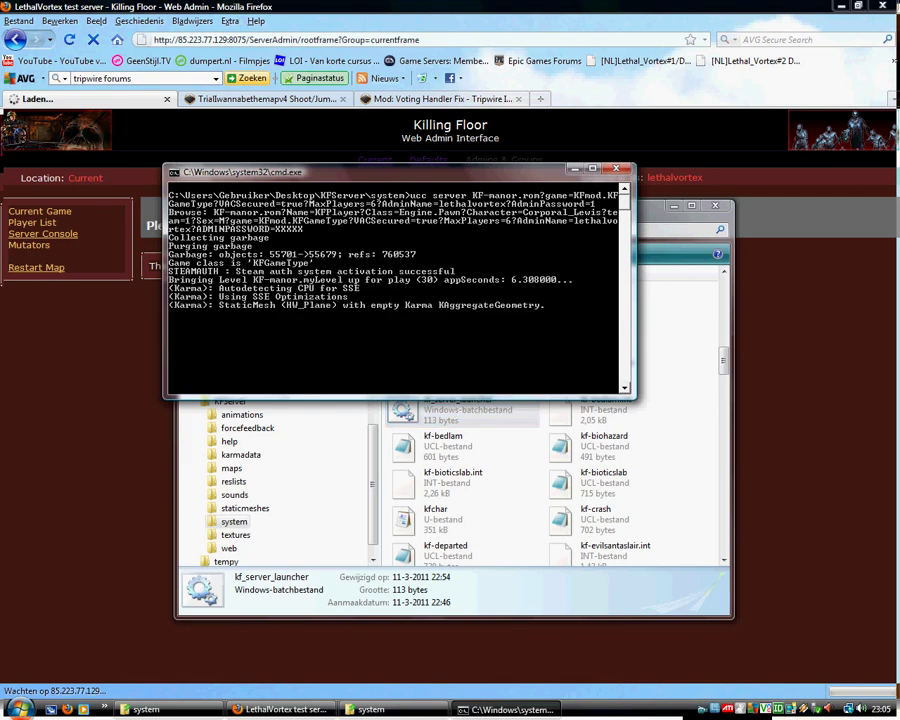
Switch to Firefox, cancel the pending sign-in prompt, reload the web admin and sign in with the admin password
left_click(301, 44)
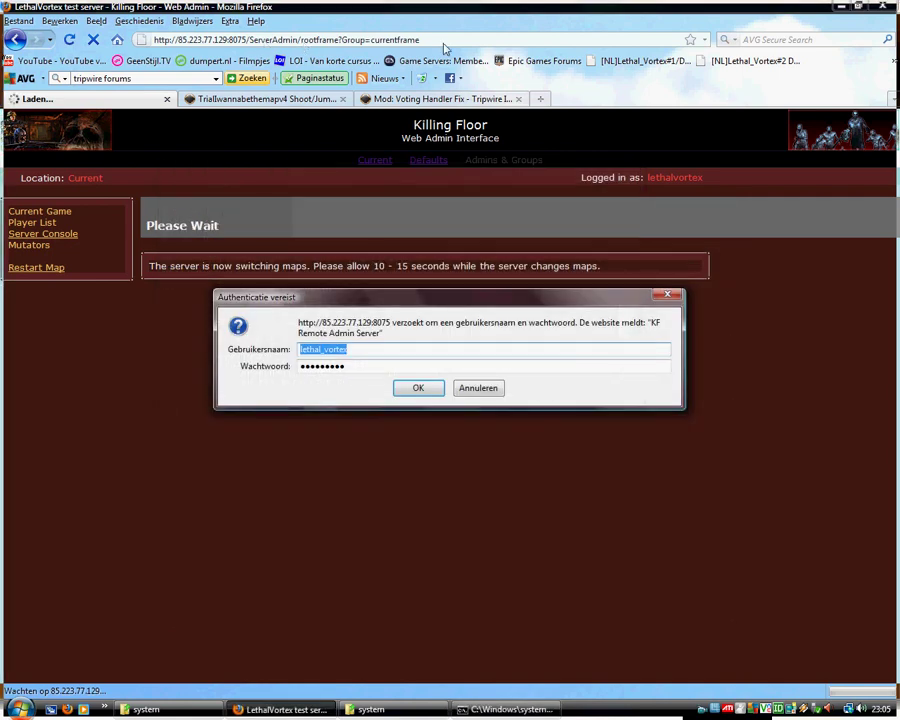
left_click(476, 388)
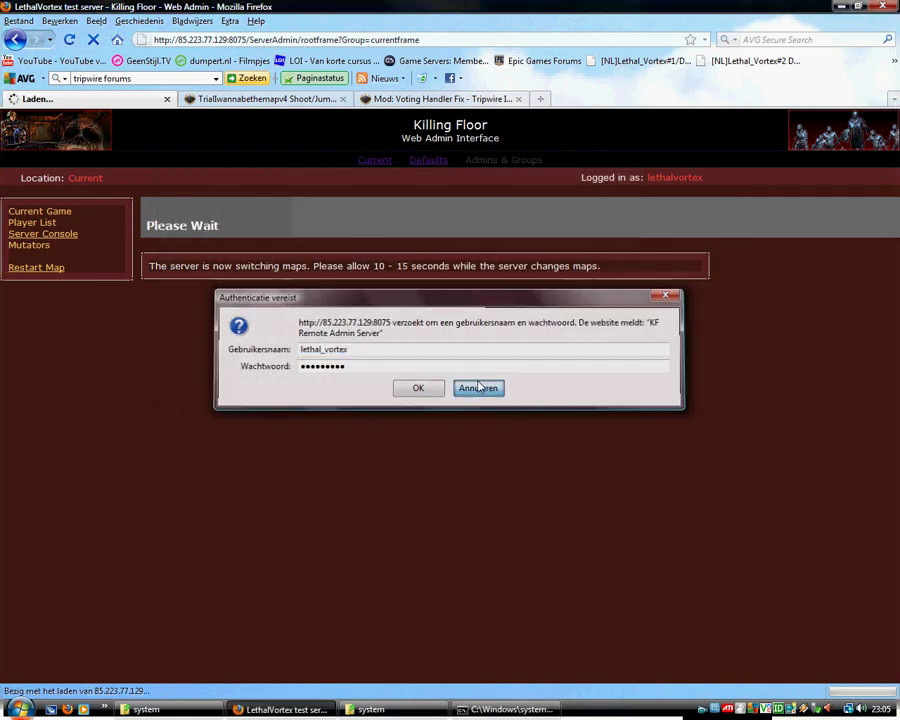
left_click(264, 38)
key("Return")
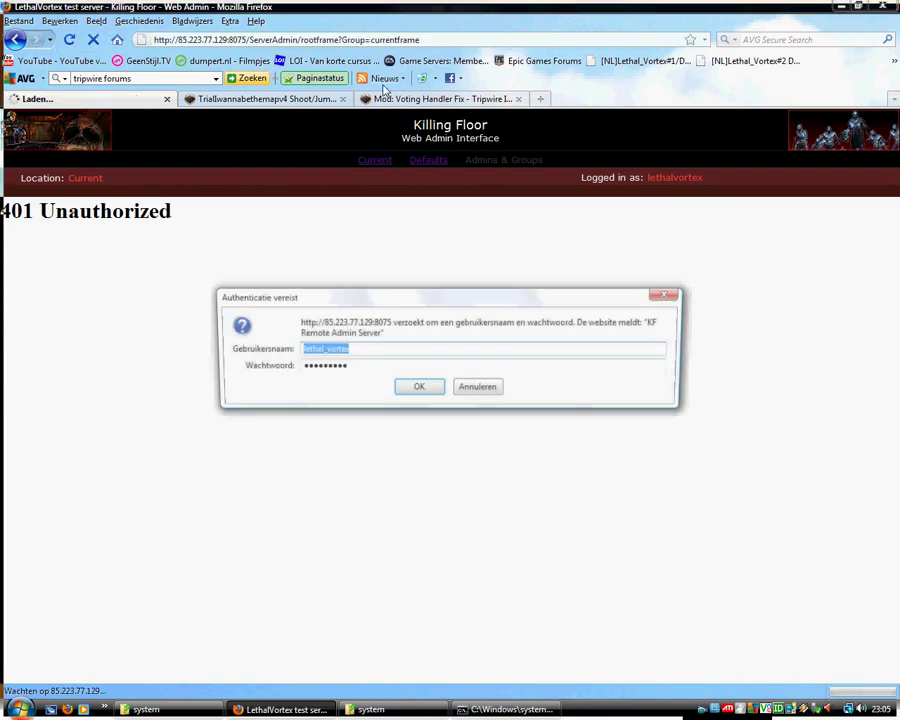
double_click(381, 366)
type("•")
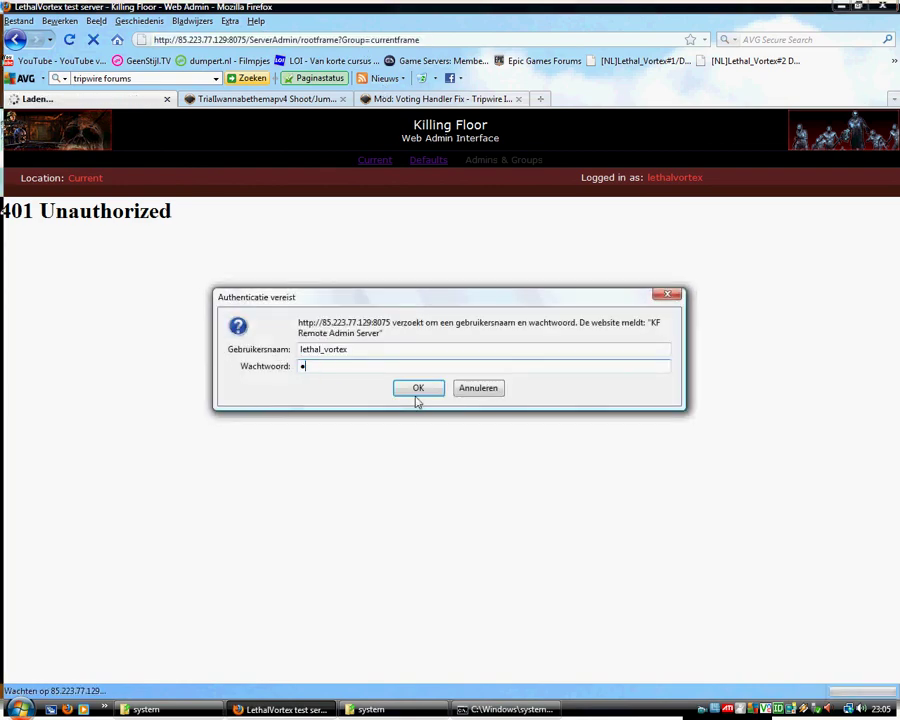
left_click(418, 388)
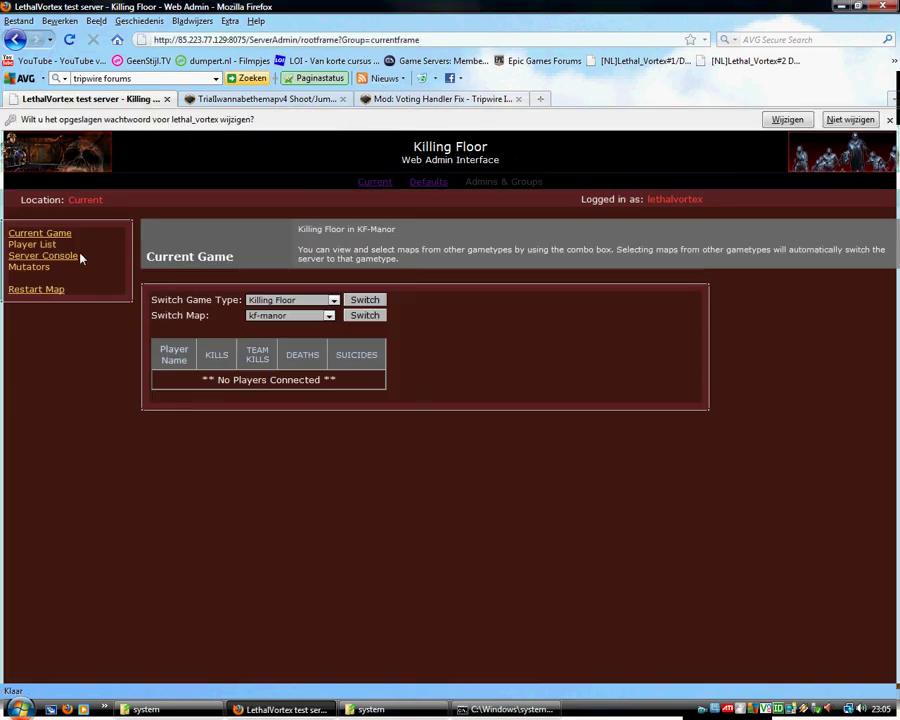
Review the game types in the web admin's Defaults section and open its Voting GameConfig page
left_click(76, 257)
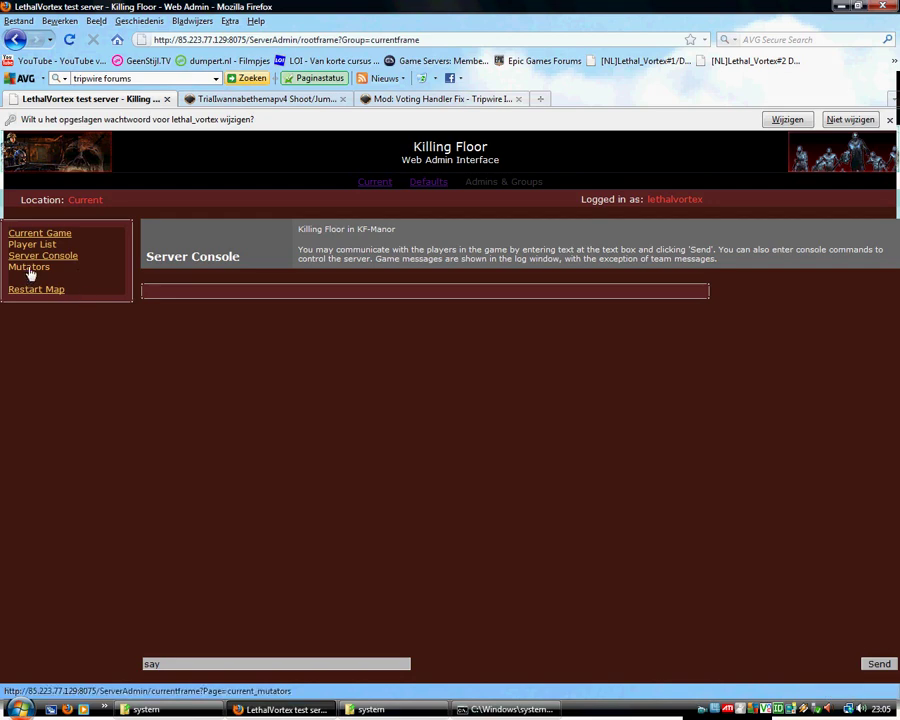
left_click(430, 182)
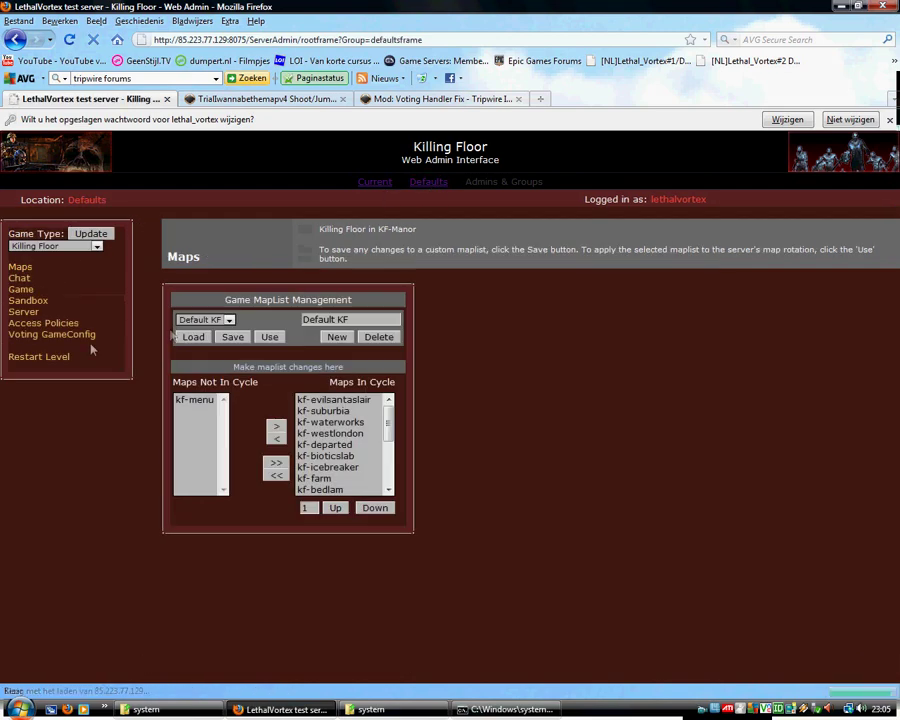
left_click(96, 246)
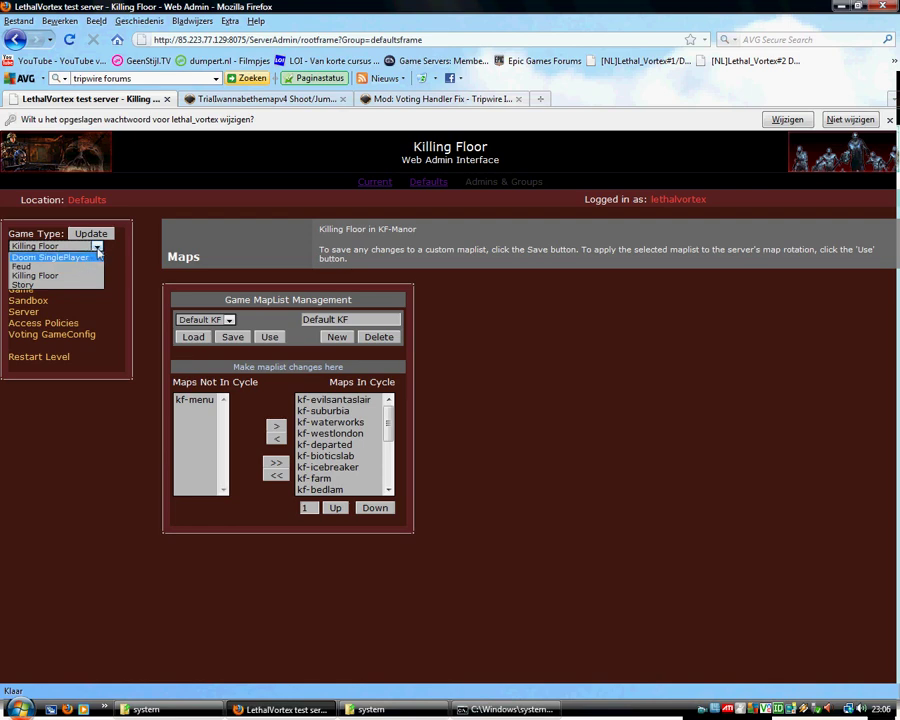
left_click(84, 333)
left_click(84, 333)
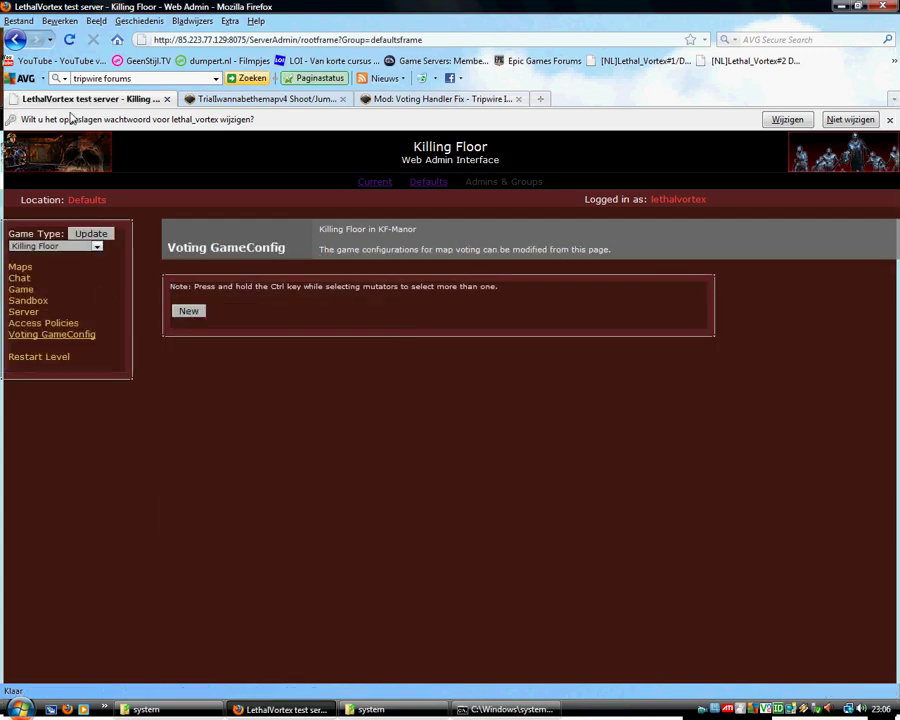
Minimize Firefox, the server console and the small system folder window, and bring up the maximized system folder window
left_click(846, 6)
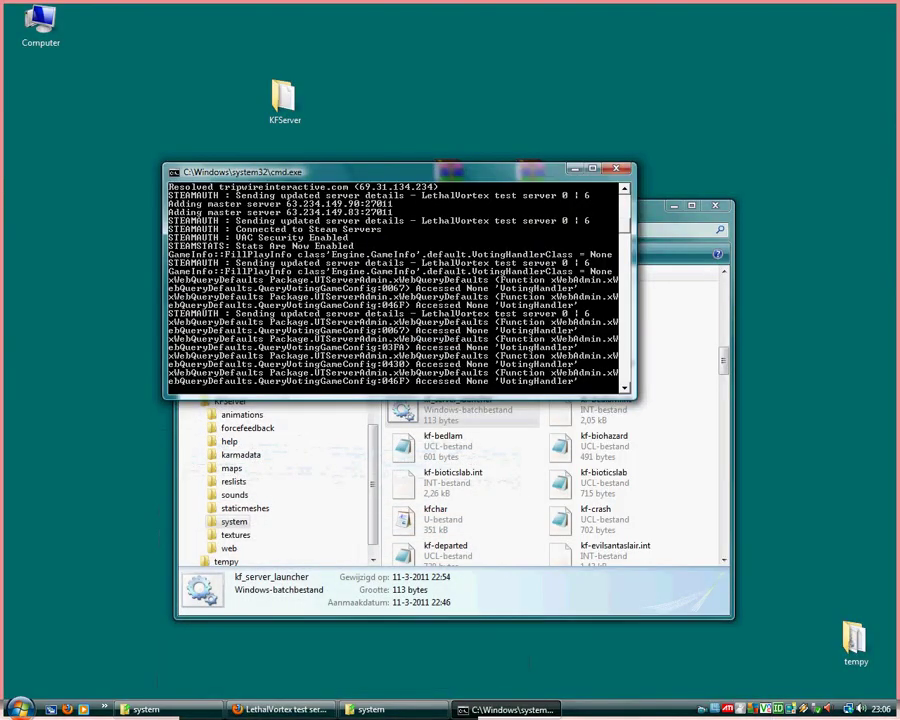
left_click(575, 169)
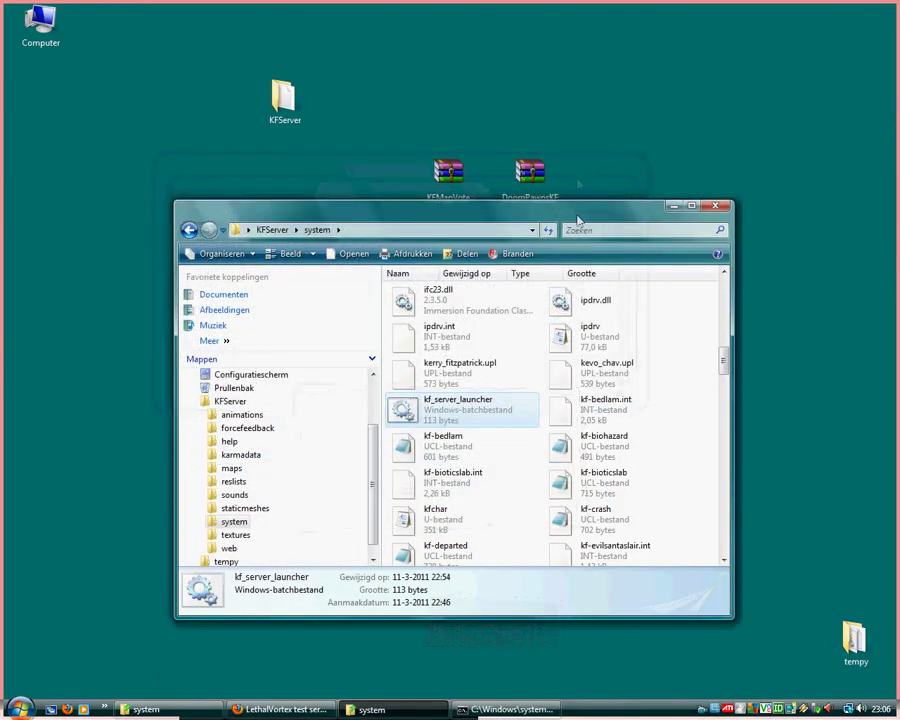
left_click(675, 205)
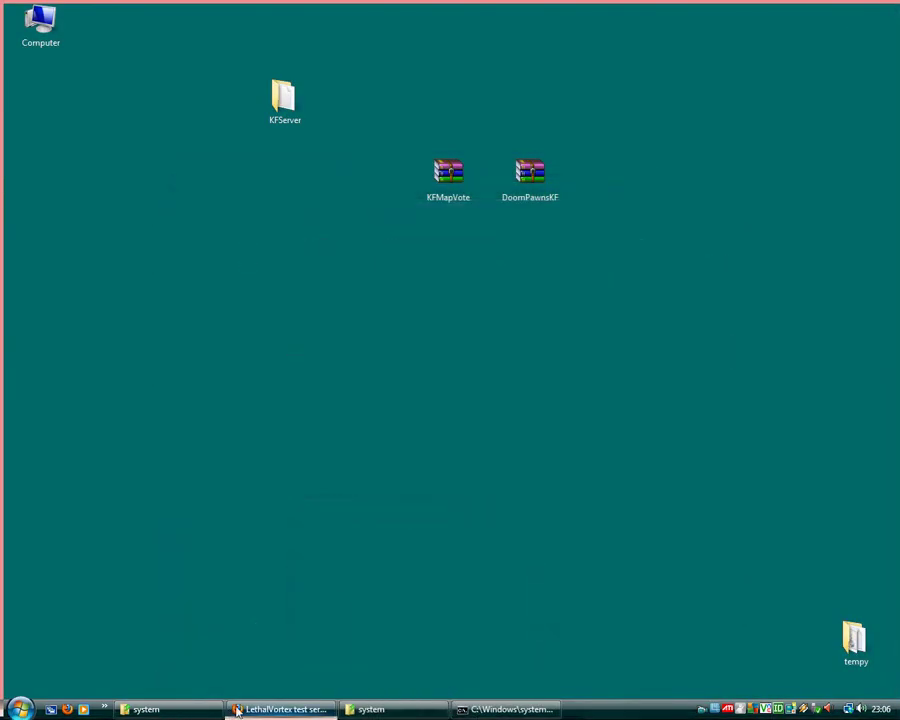
mouse_move(175, 714)
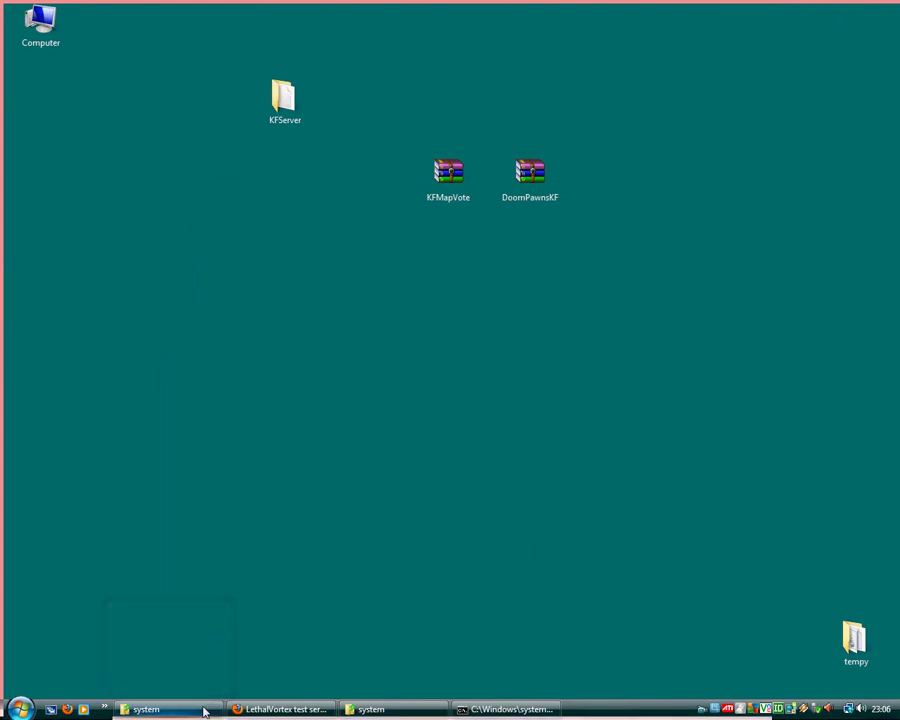
left_click(202, 712)
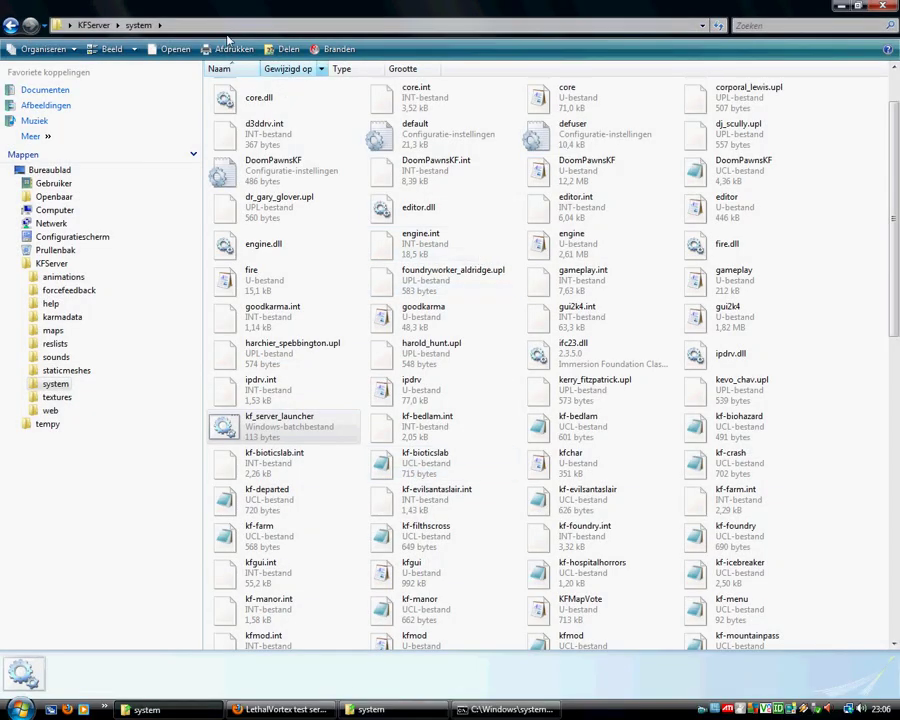
left_click(177, 26)
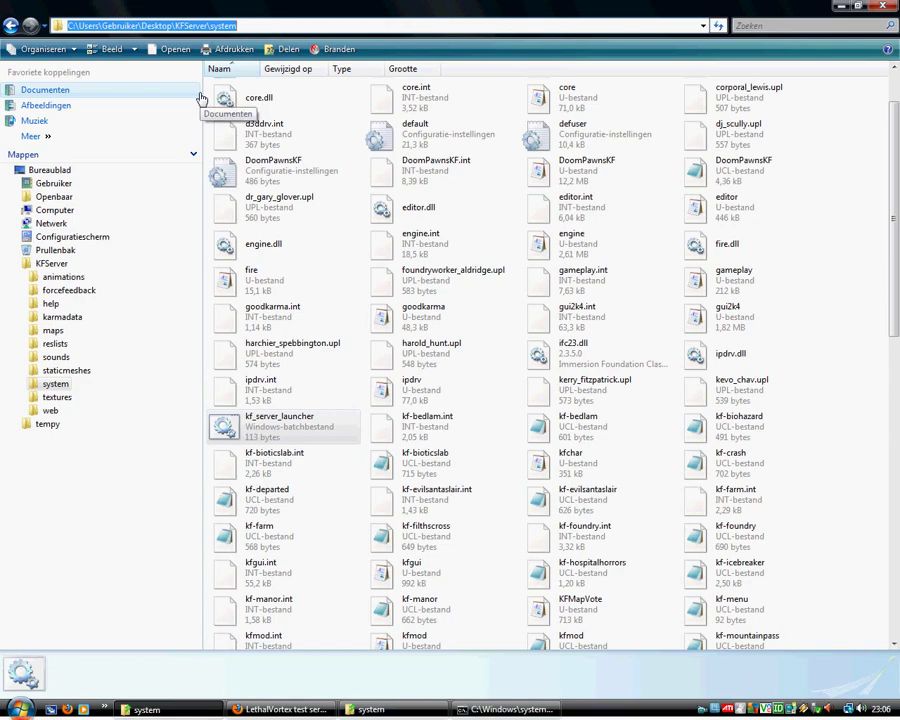
type("e:")
key("Return")
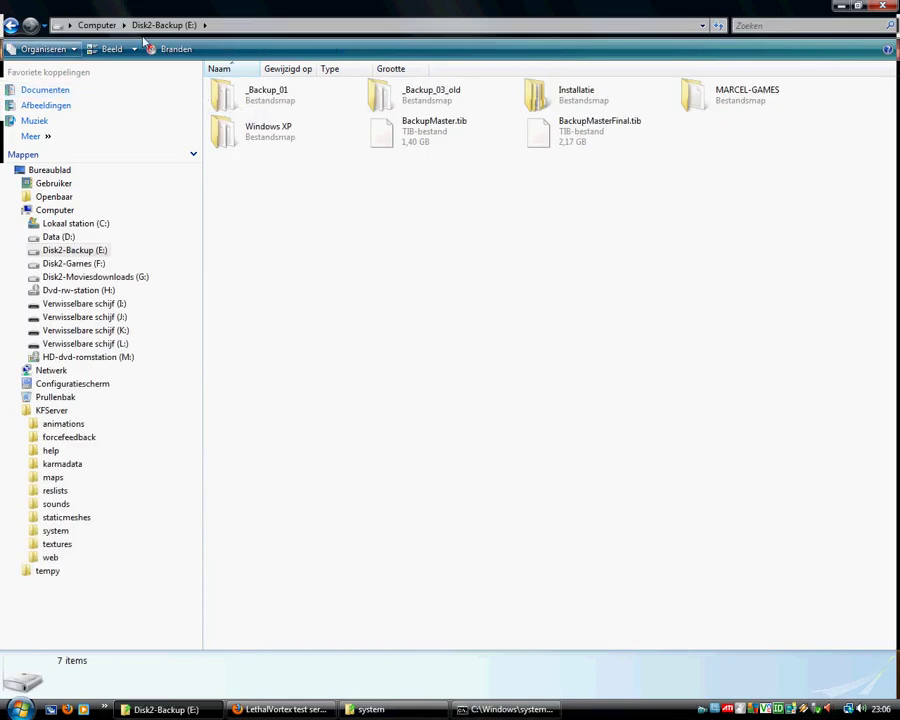
Go to the Disk2-Games (F:) drive in the maximized folder window
left_click(268, 26)
type("e")
key("BackSpace")
type("f:")
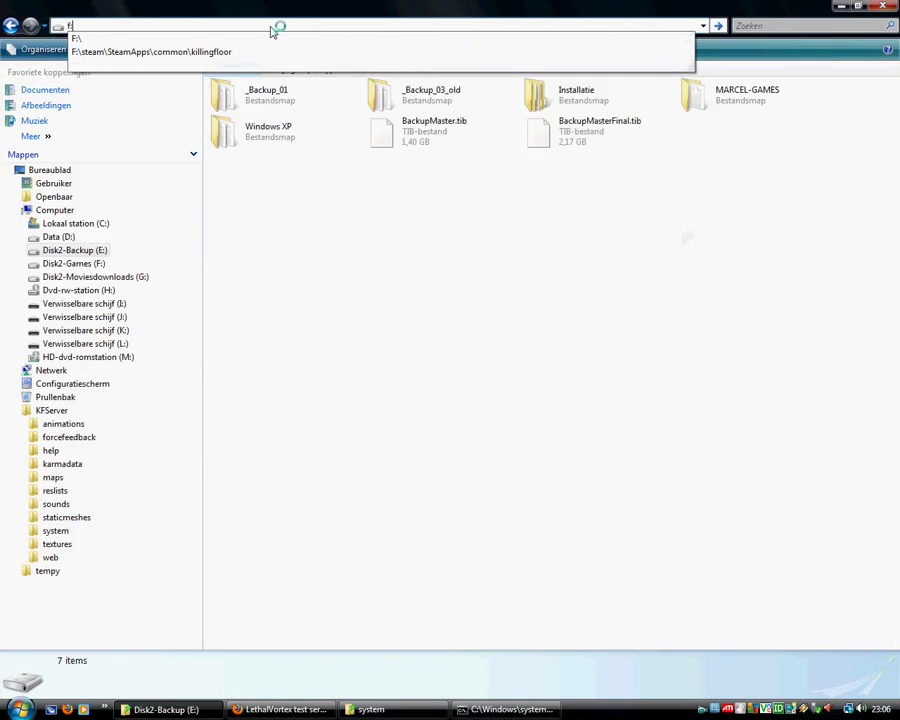
key("Return")
key("g")
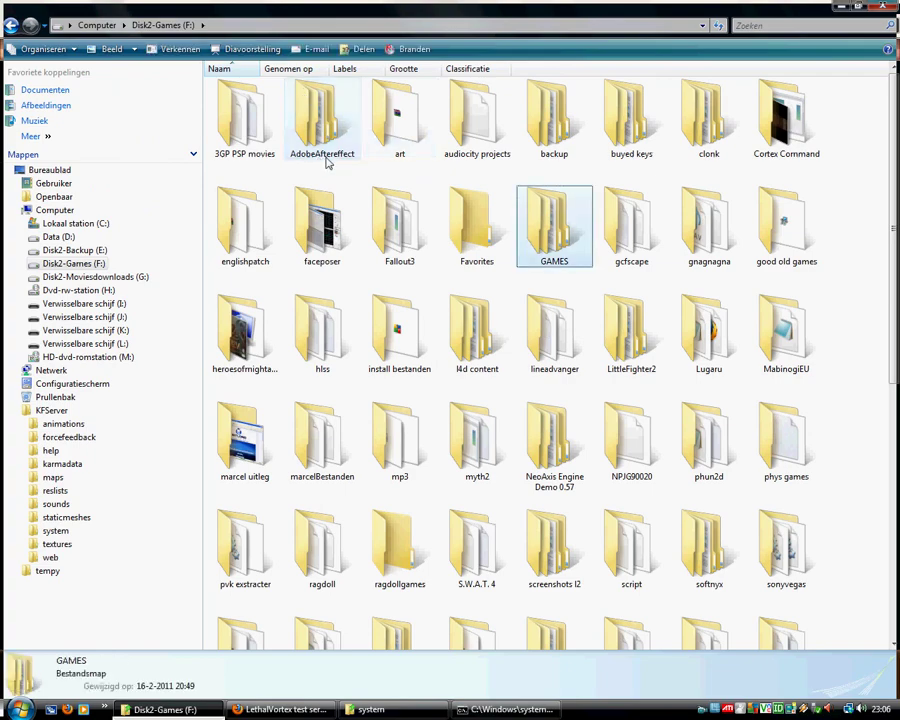
double_click(561, 199)
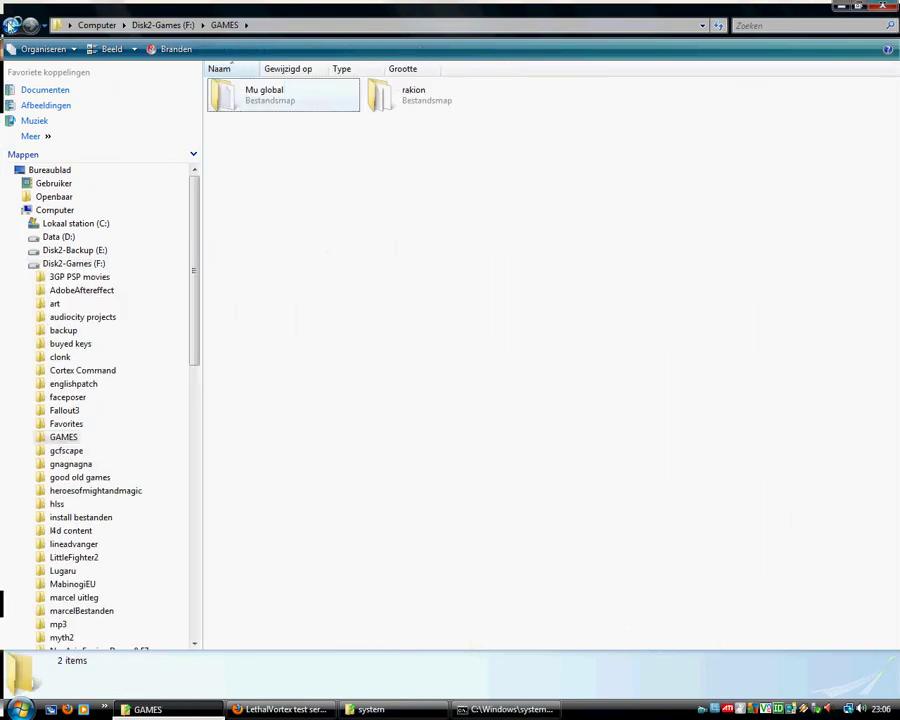
left_click(11, 25)
Open the game's installation folder steam\SteamApps\common\killingfloor on the F: drive
type("ste")
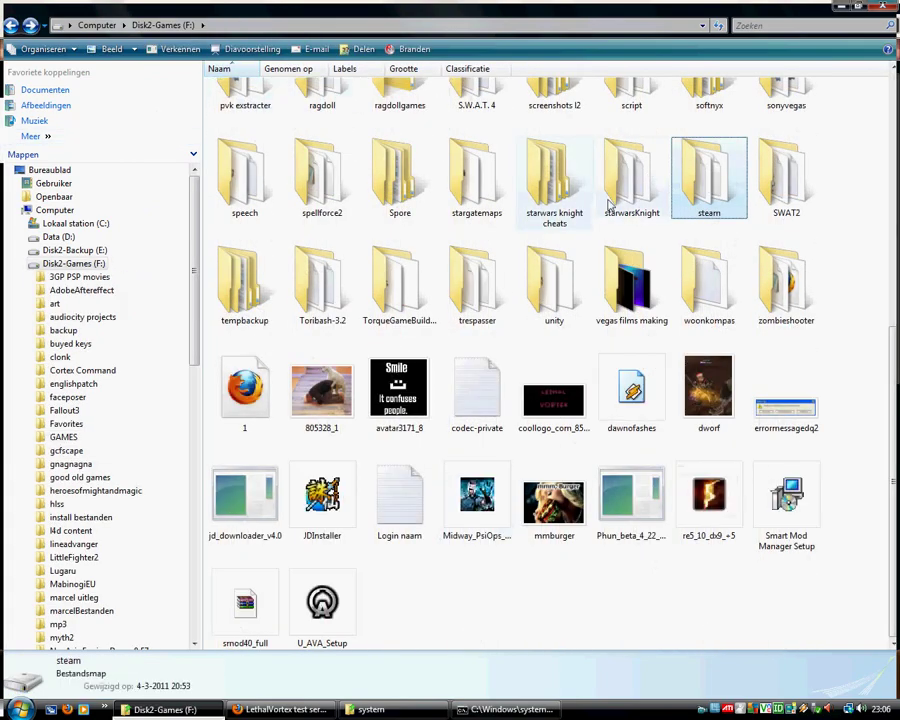
key("Return")
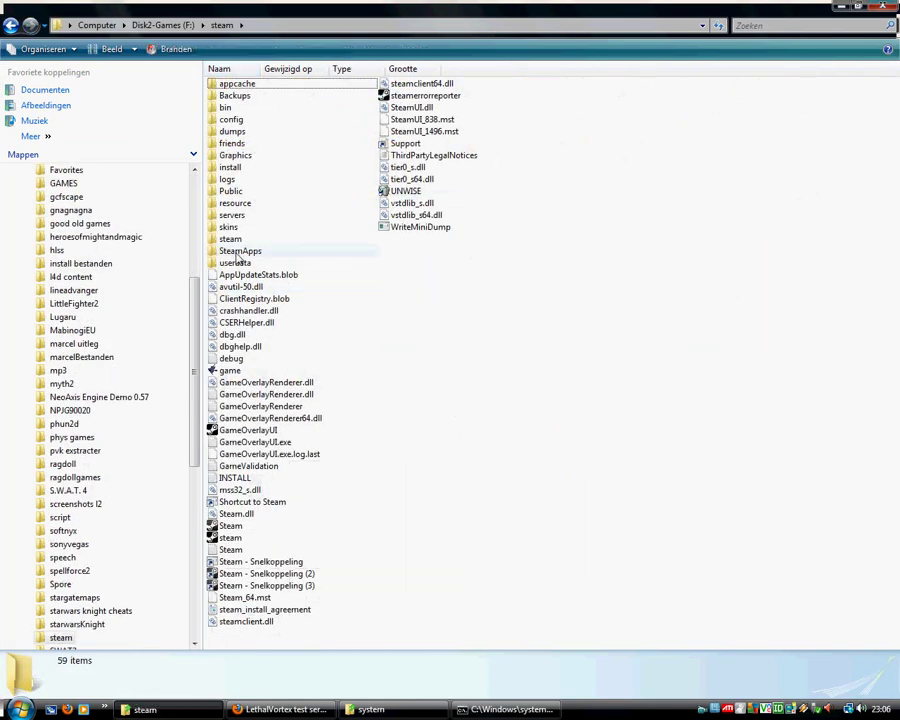
double_click(238, 252)
double_click(261, 100)
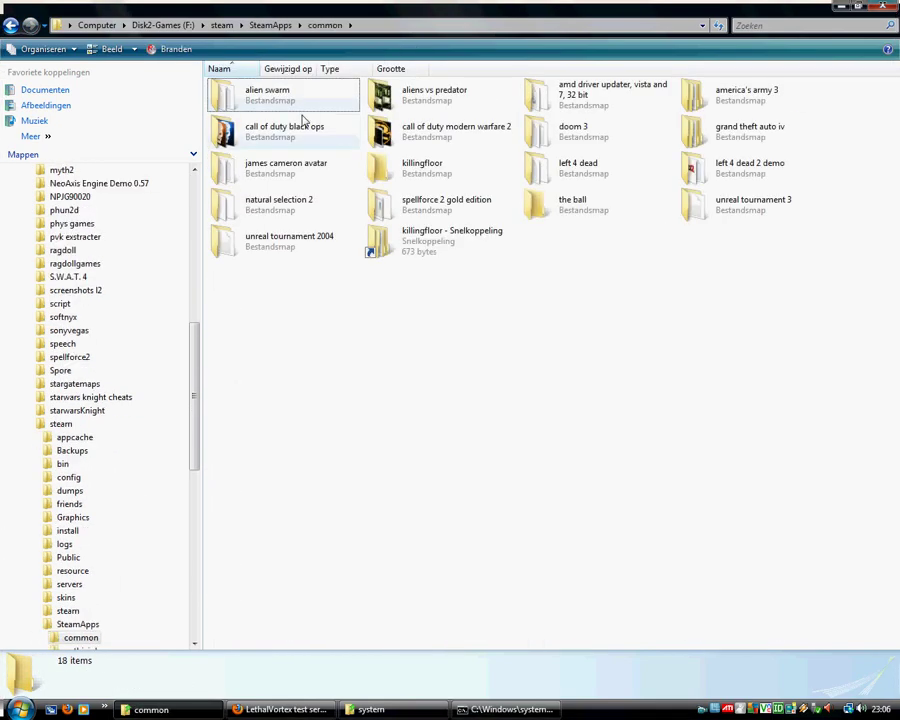
double_click(436, 180)
Open the Textures folder of the killingfloor installation and select the file 2K4Menus.utx
left_click(271, 283)
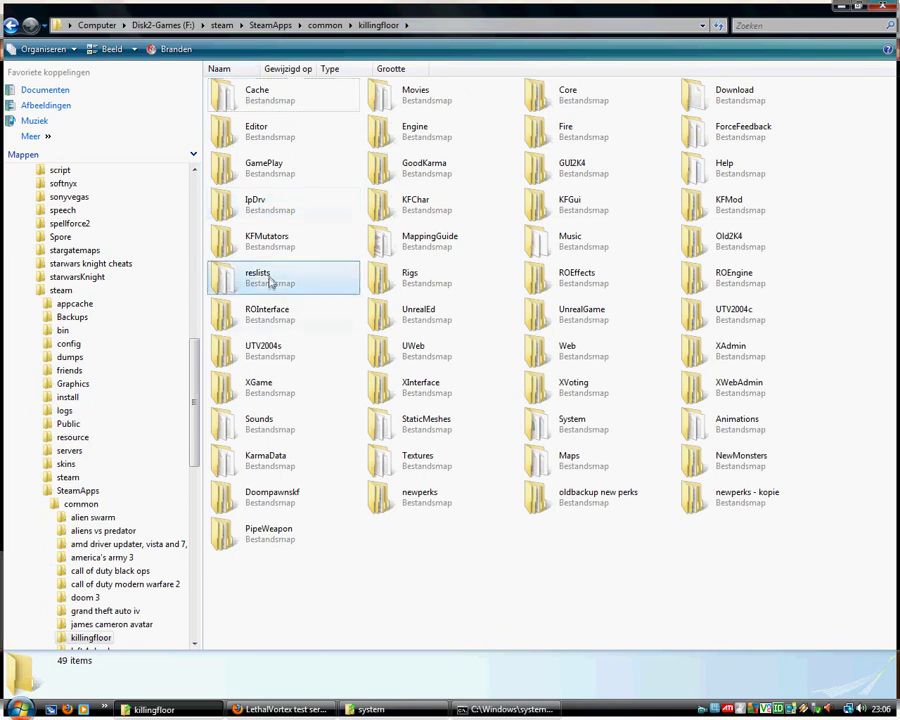
double_click(458, 458)
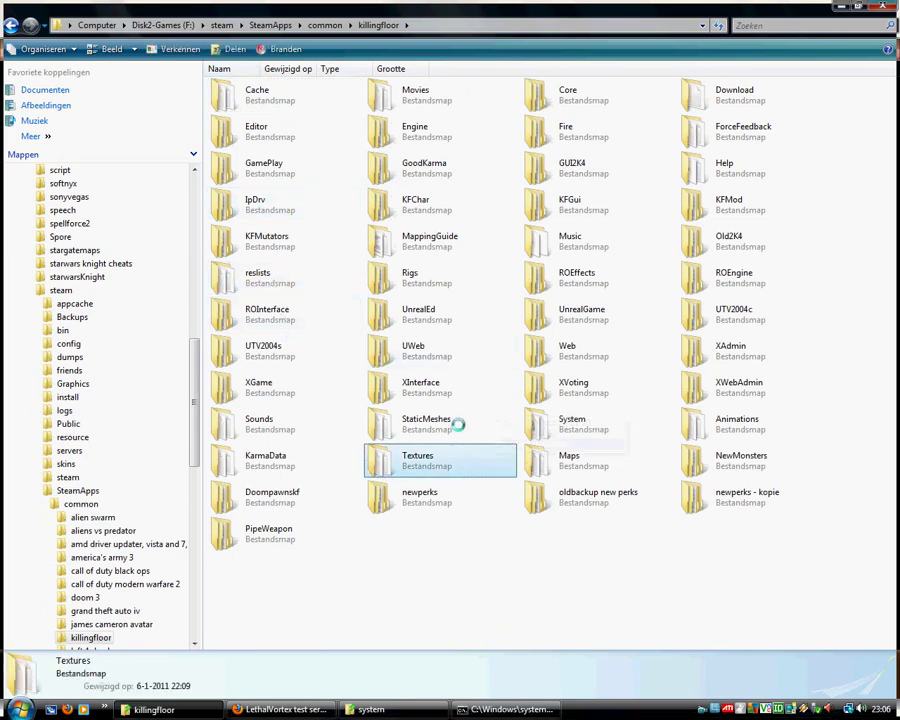
left_click(290, 98)
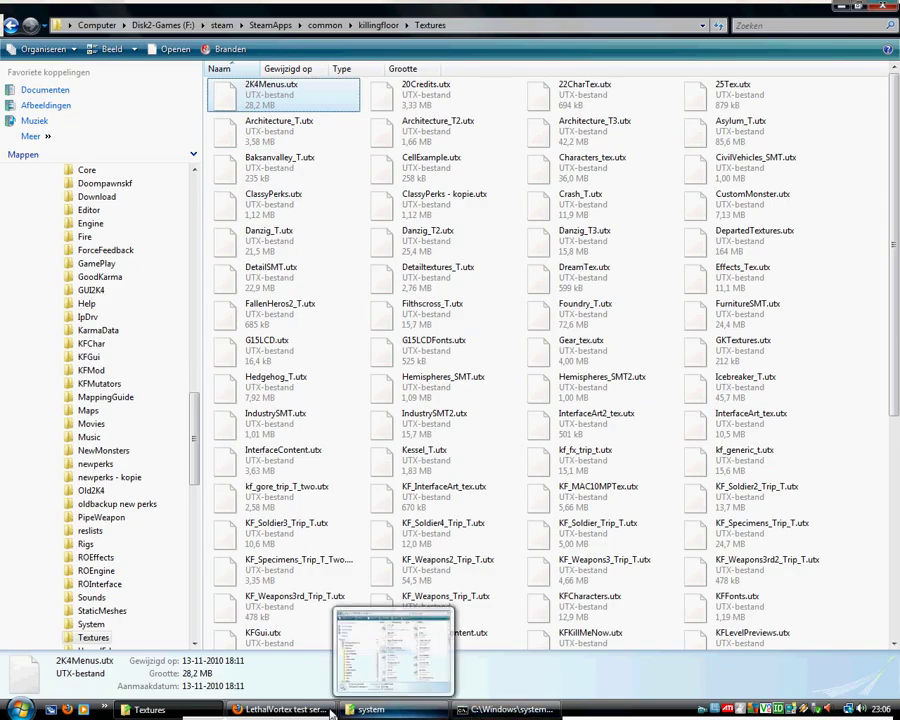
Copy 2K4Menus.utx from the game's Textures folder into the server's KFServer\textures folder
left_click(190, 713)
left_click(181, 708)
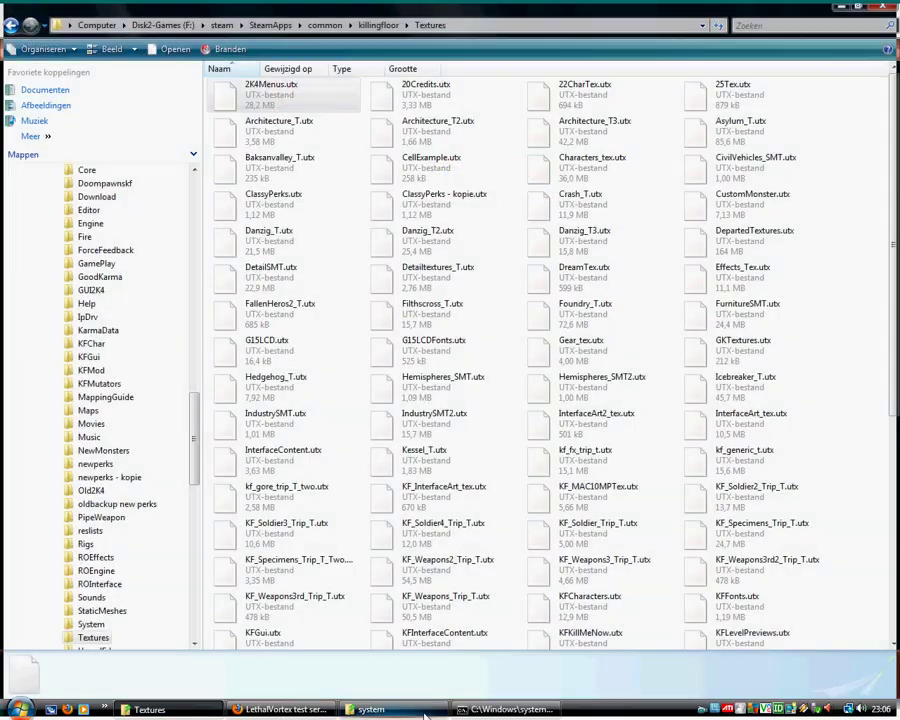
left_click(428, 713)
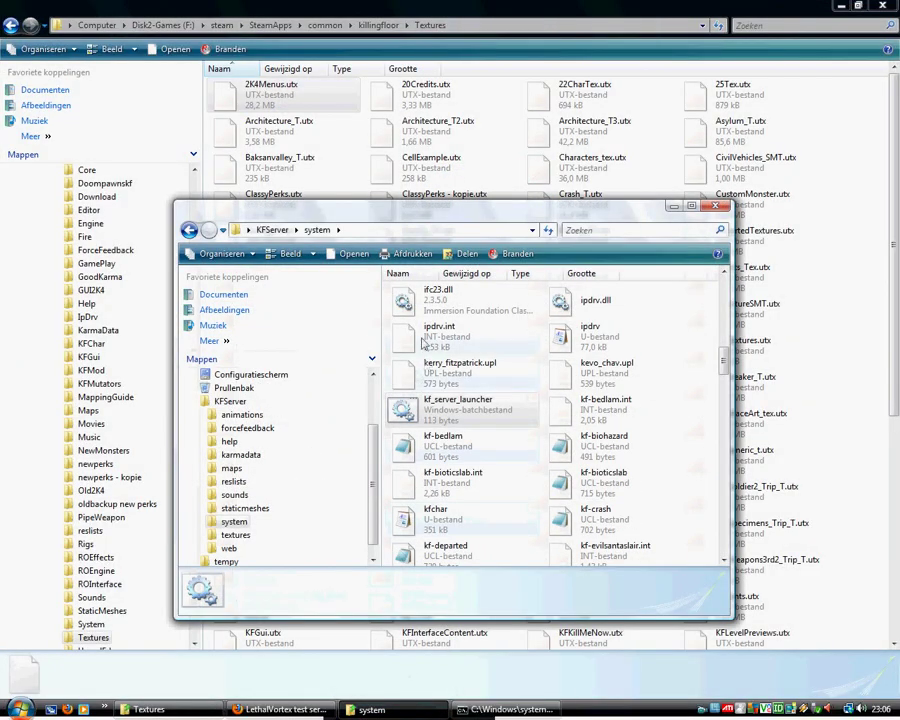
left_click(189, 230)
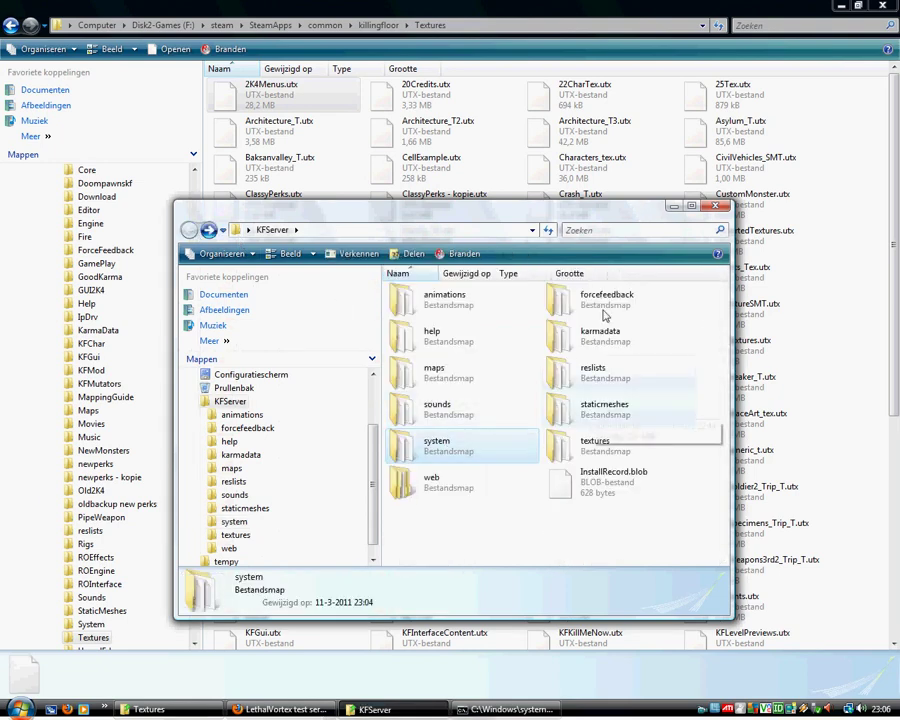
double_click(590, 441)
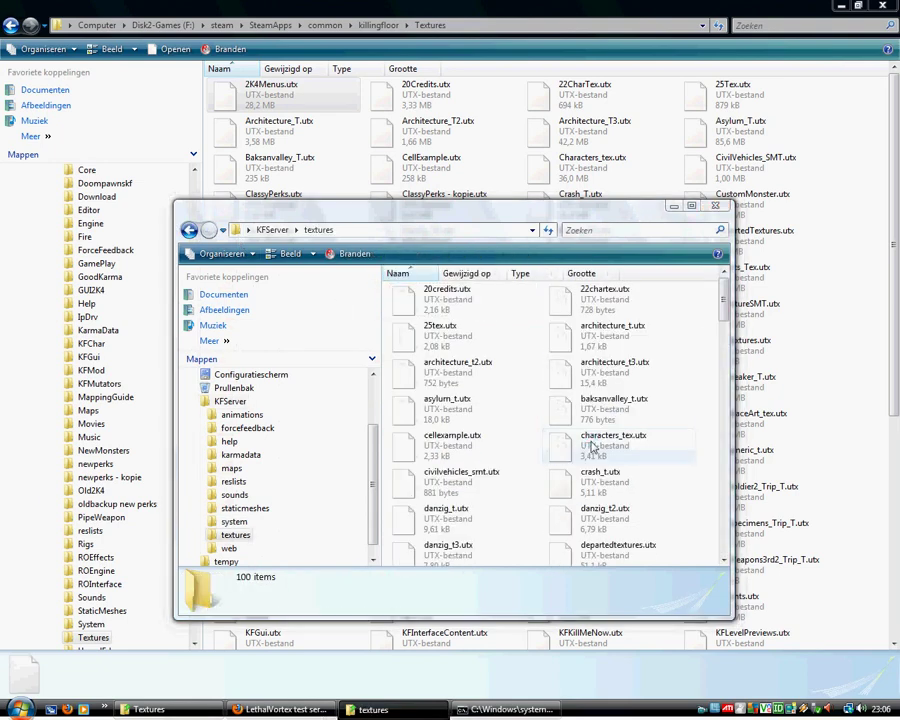
key("Down")
scroll(625, 468, "down", 5)
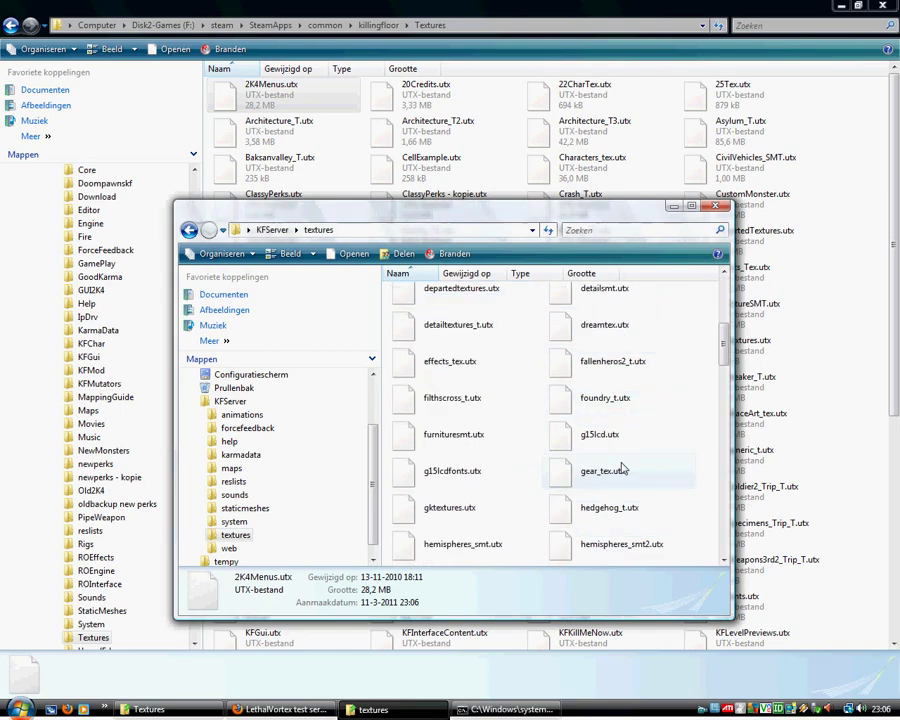
scroll(660, 400, "up", 5)
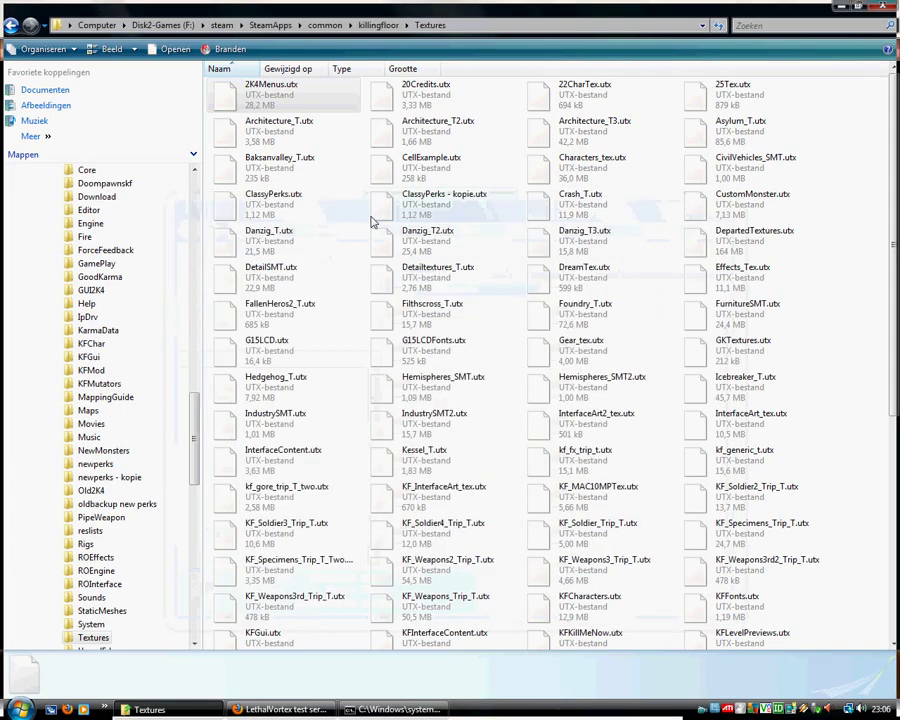
Close the game's Textures folder window and stop the server running in the command console
left_click(876, 7)
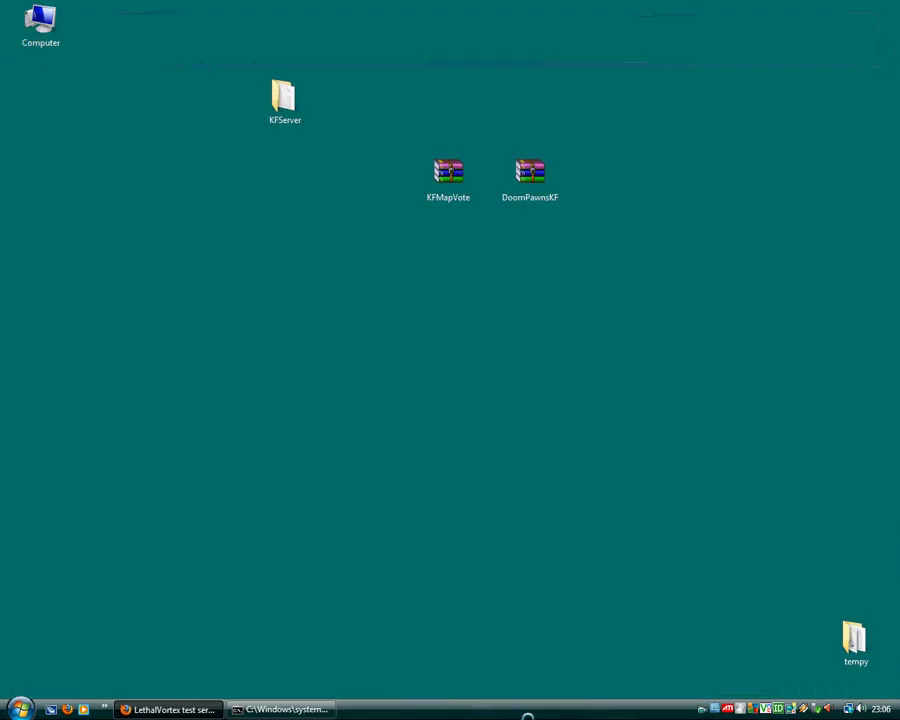
left_click(255, 709)
key("ctrl+c")
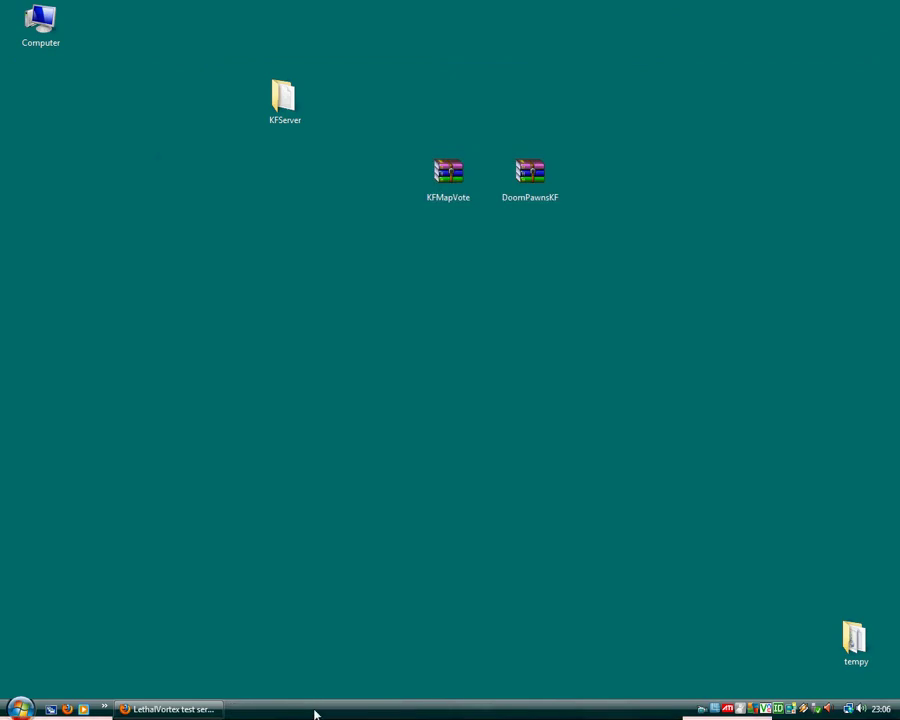
Restart the server with kf_server_launcher from KFServer\system, minimize the folder window and move the console to the middle of the desktop
double_click(283, 98)
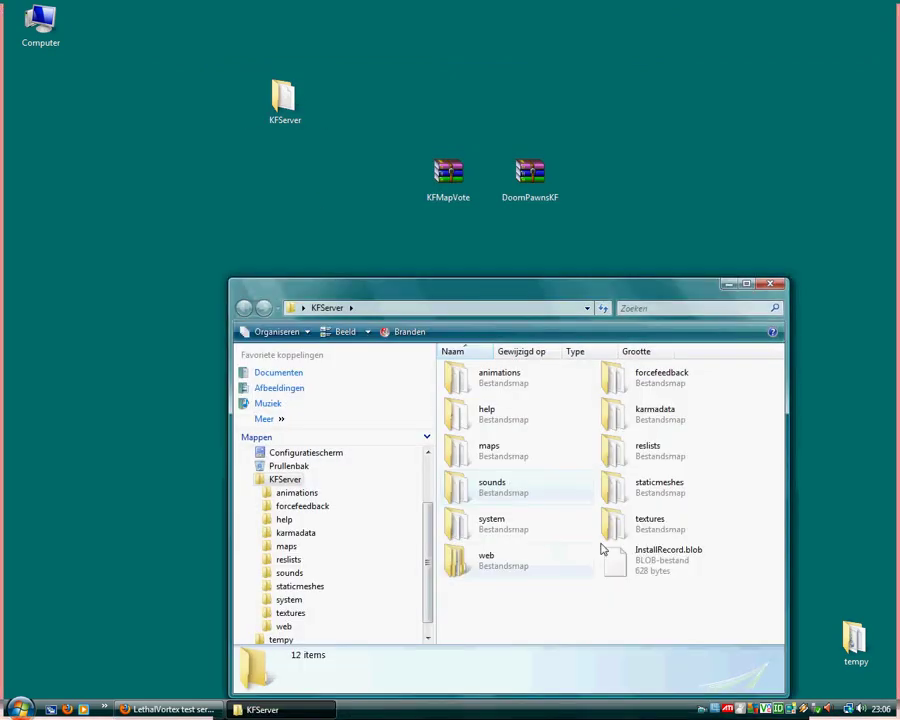
double_click(500, 528)
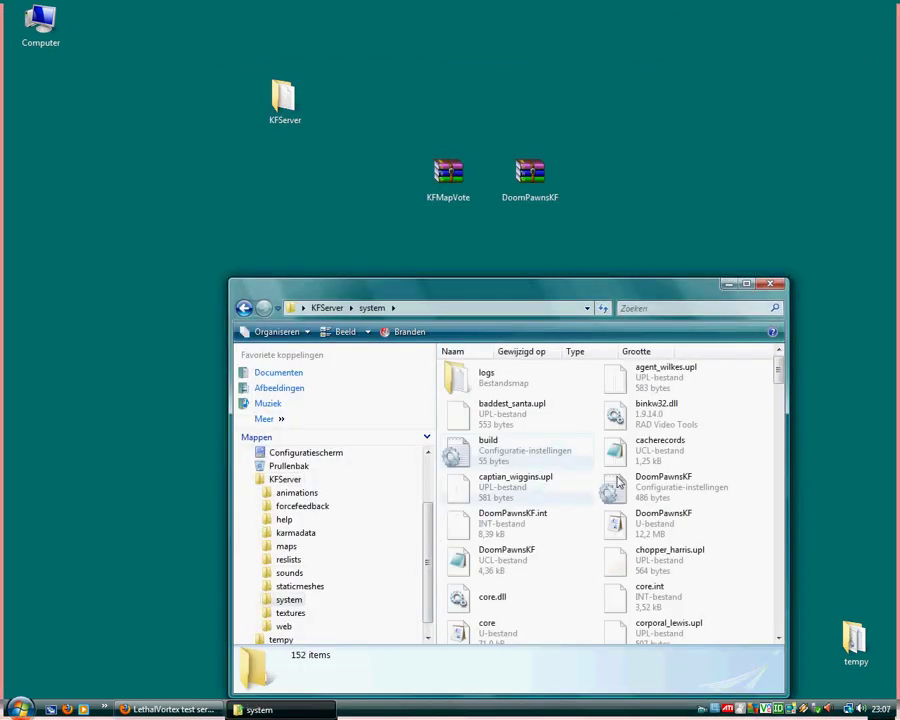
scroll(600, 480, "down", 3)
scroll(617, 483, "down", 5)
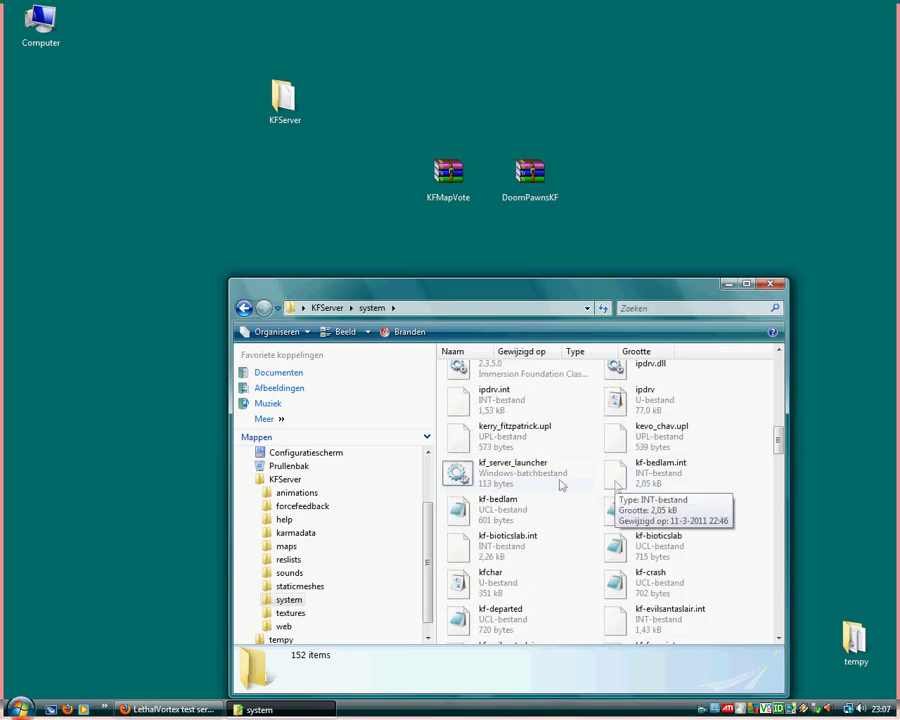
double_click(512, 466)
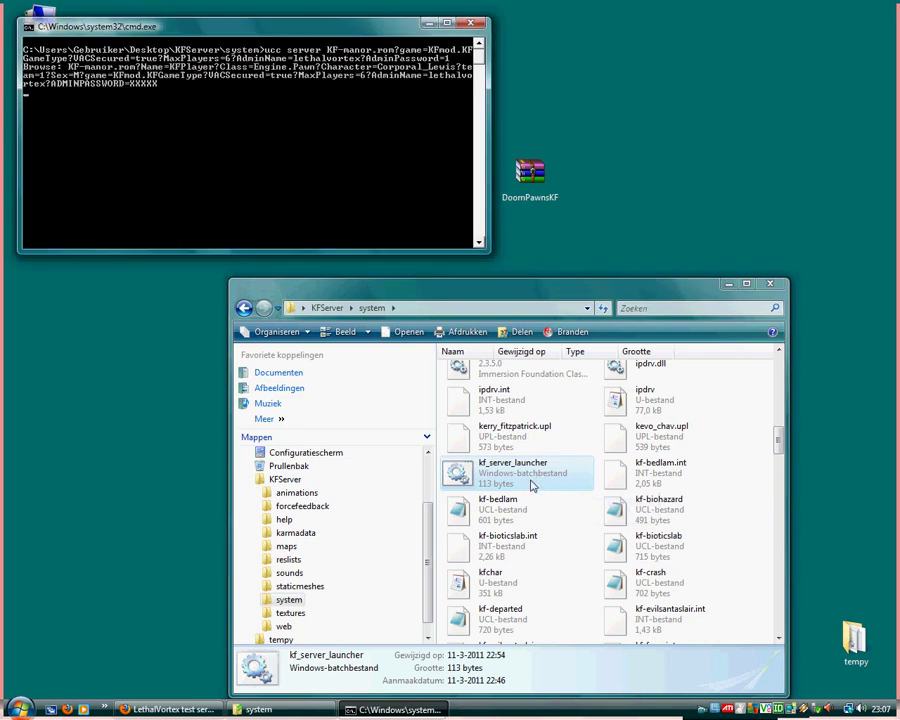
left_click(730, 284)
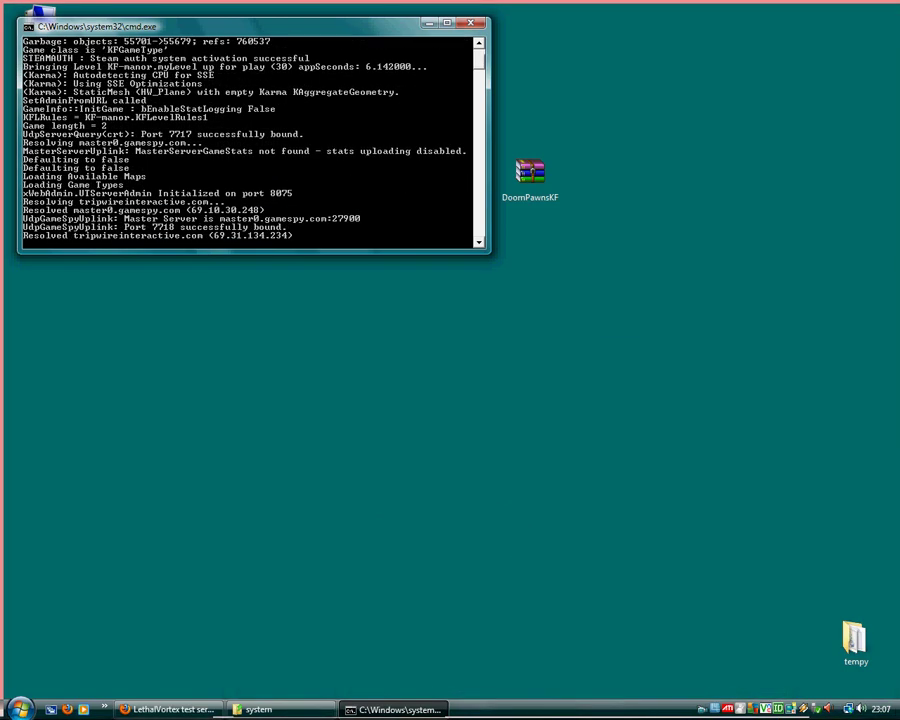
left_click_drag(269, 22, 497, 284)
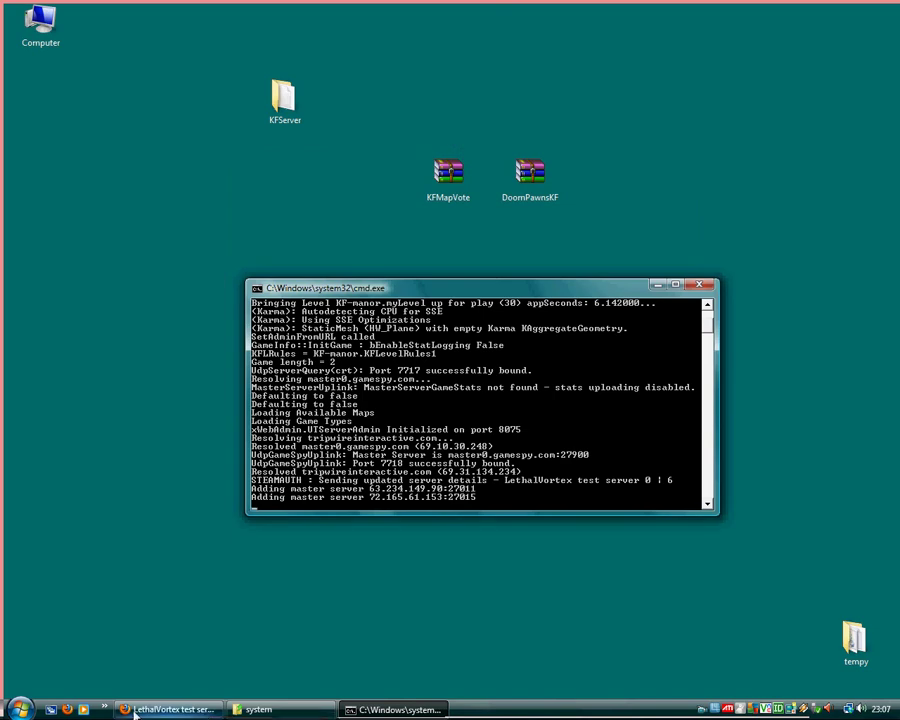
Switch to the web admin in Firefox and reopen the Voting GameConfig page under Defaults
left_click(170, 709)
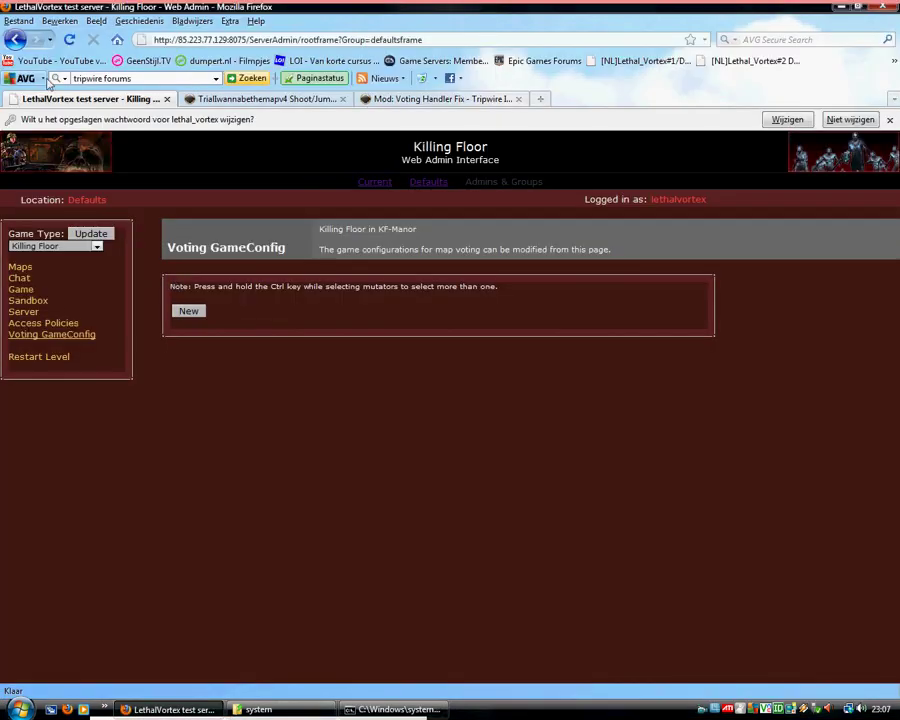
left_click(370, 184)
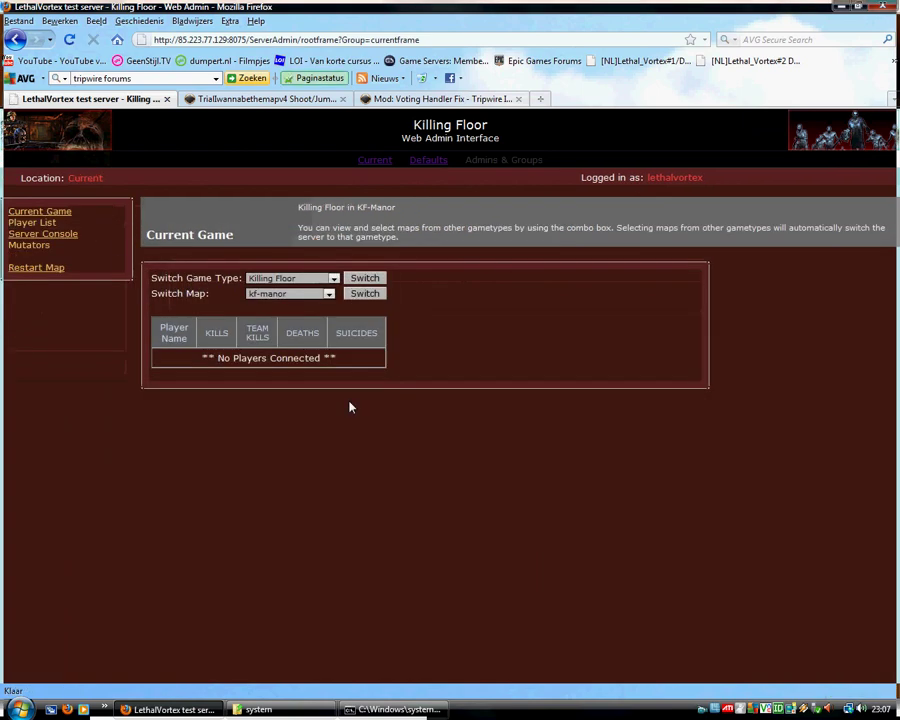
left_click(427, 161)
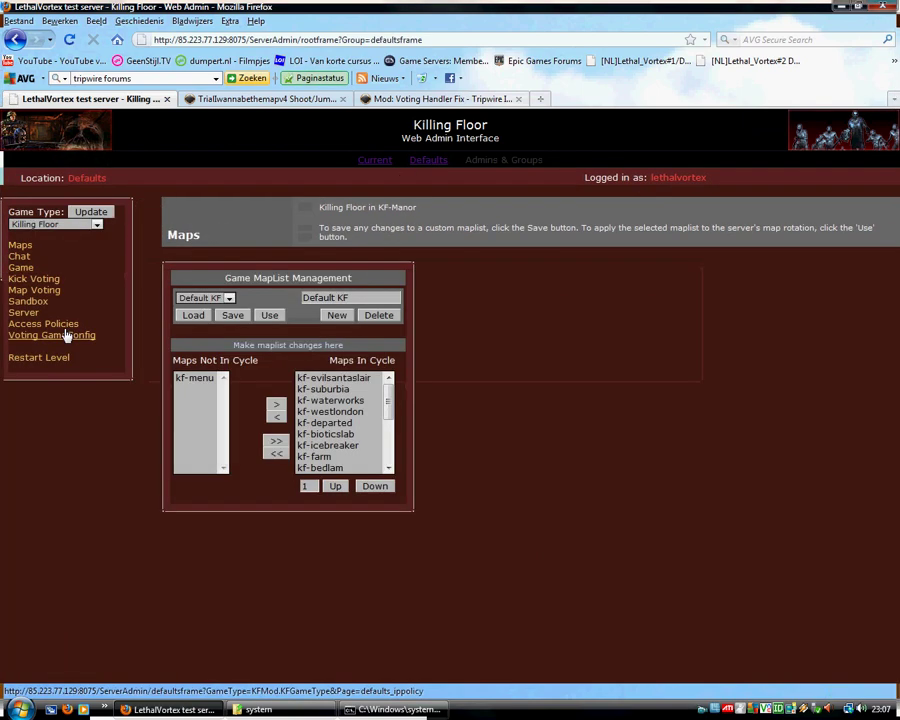
left_click(76, 335)
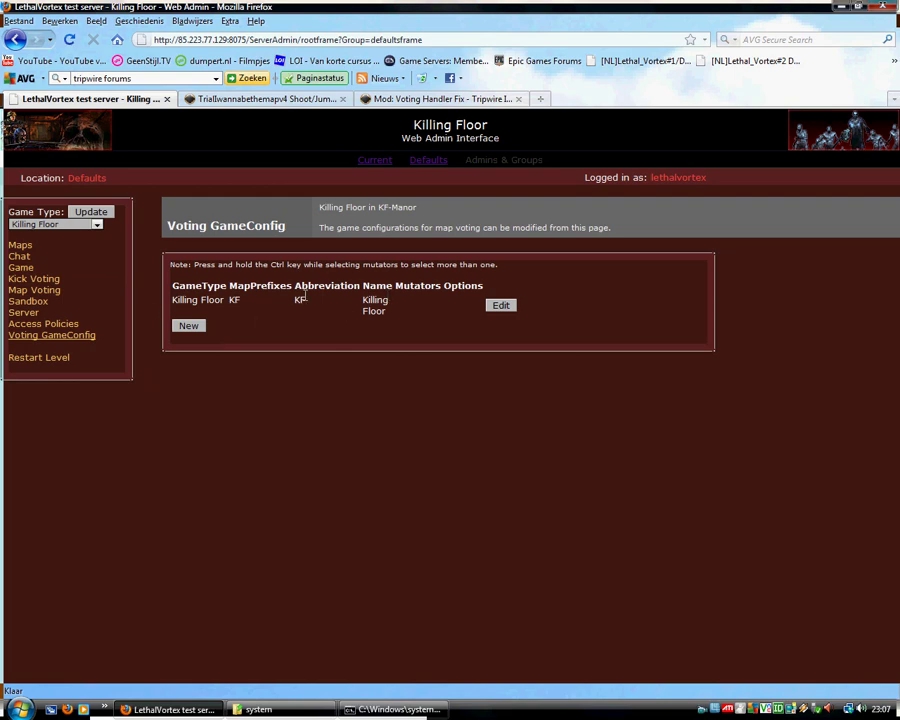
Add a new voting game configuration with game type Doom SinglePlayer, map prefix KFS and abbreviation KFS
left_click(189, 326)
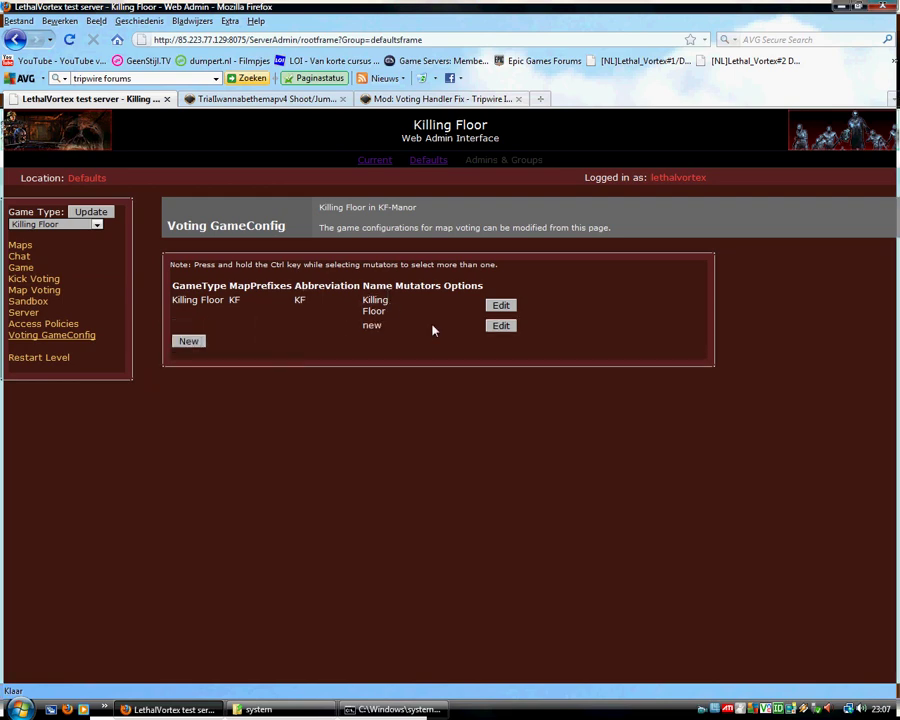
left_click(500, 326)
left_click(258, 316)
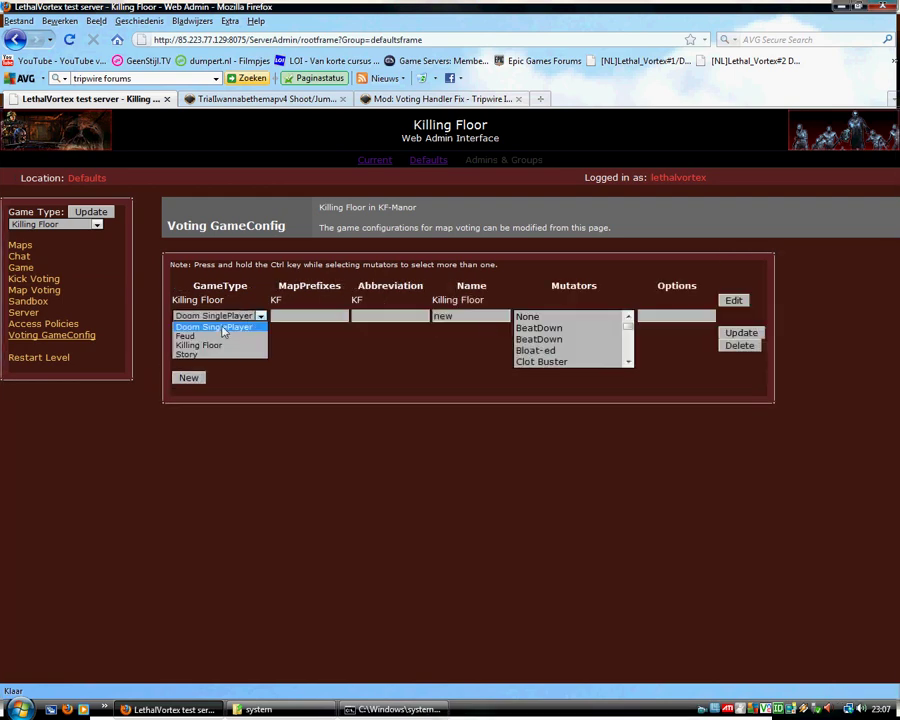
left_click(323, 314)
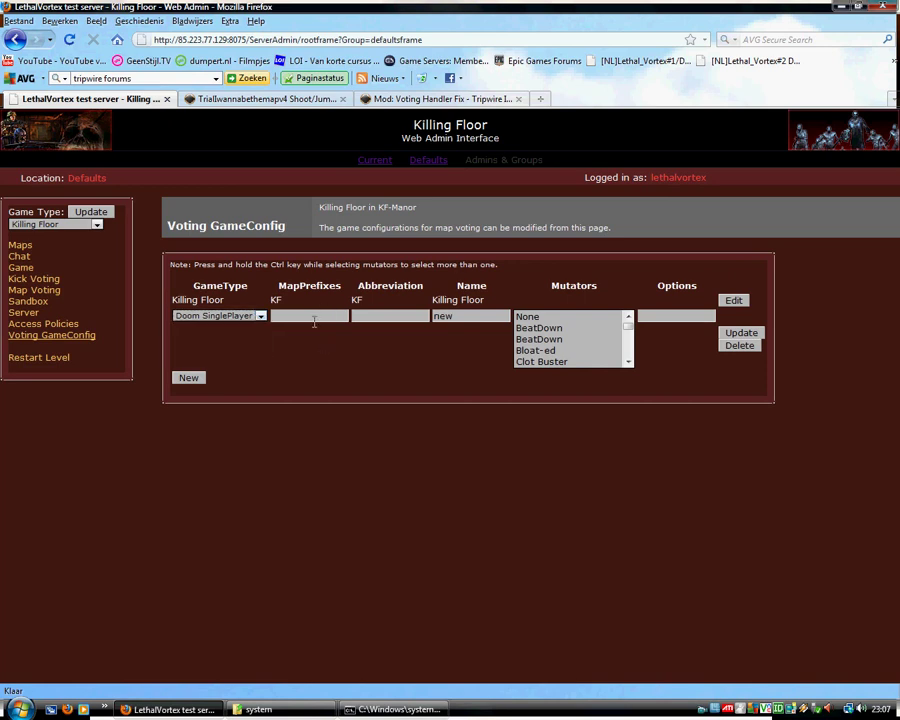
type("KFS")
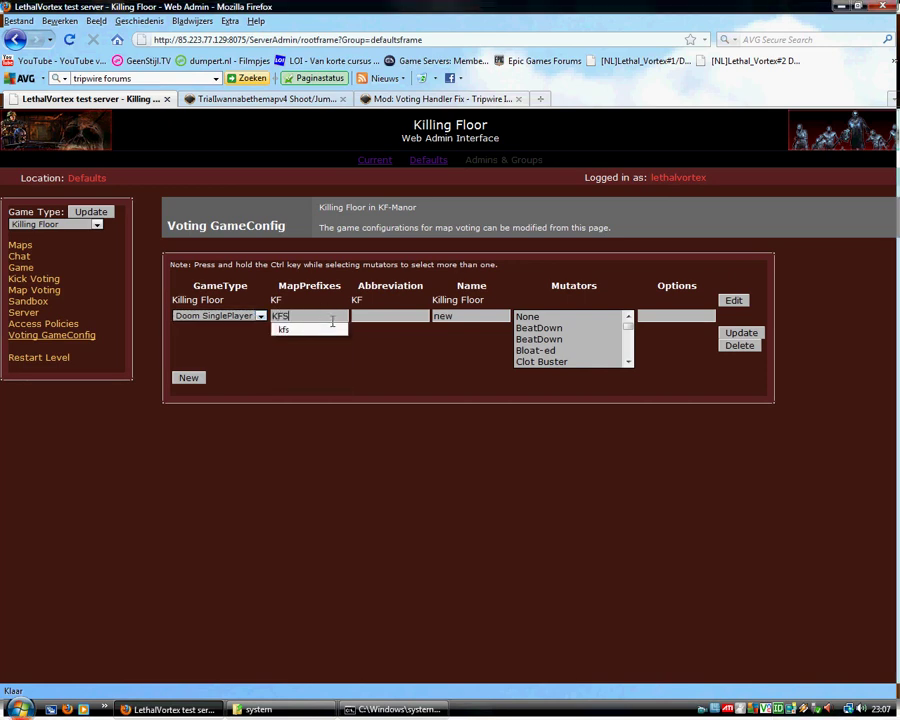
key("Tab")
type("KFS")
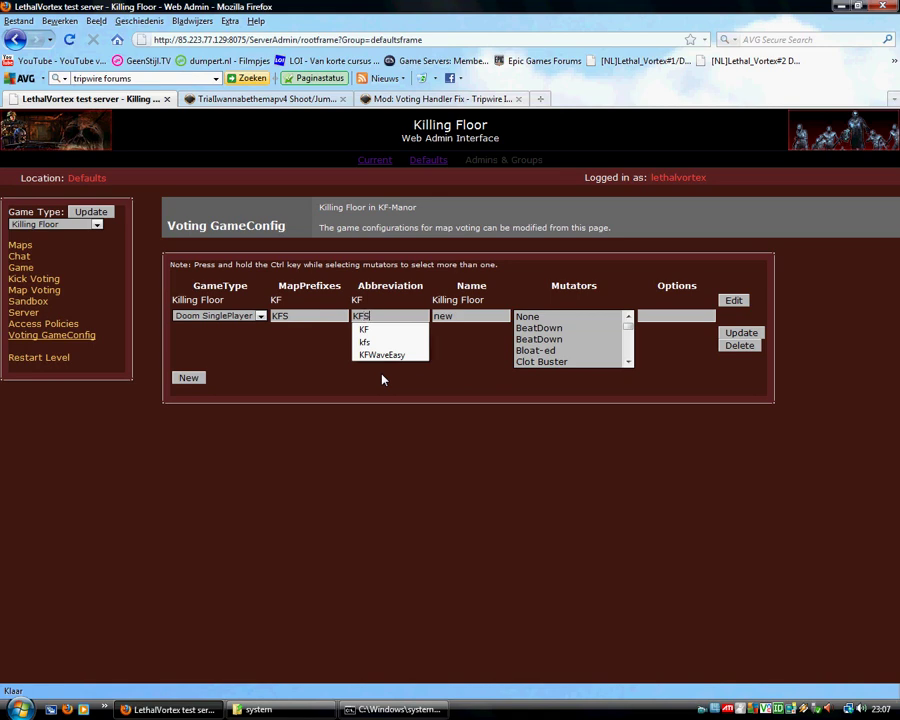
Name the new voting game configuration doomstory
key("Tab")
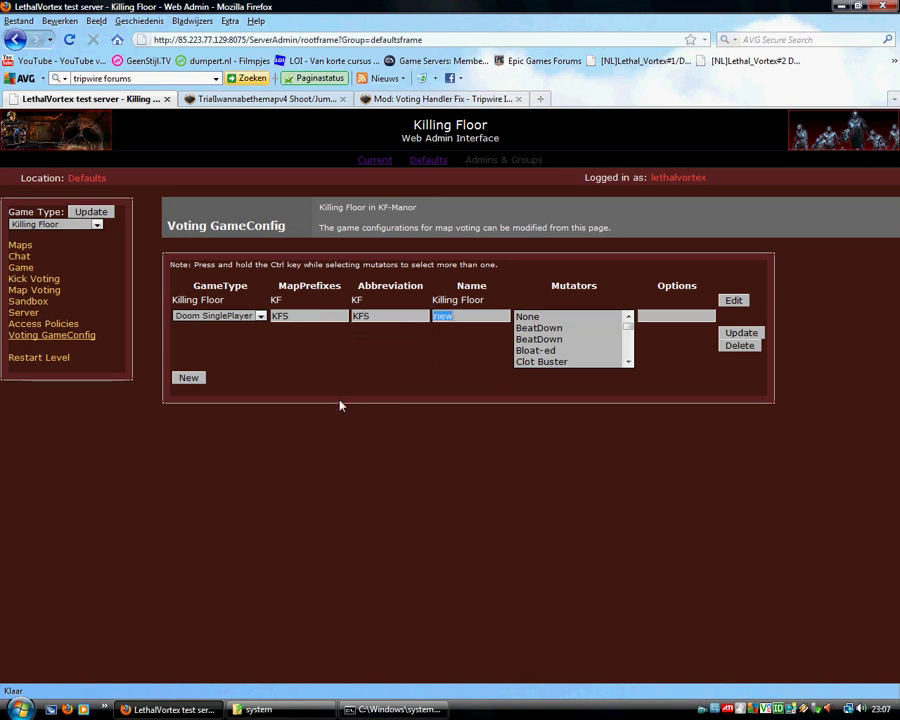
type("Sto")
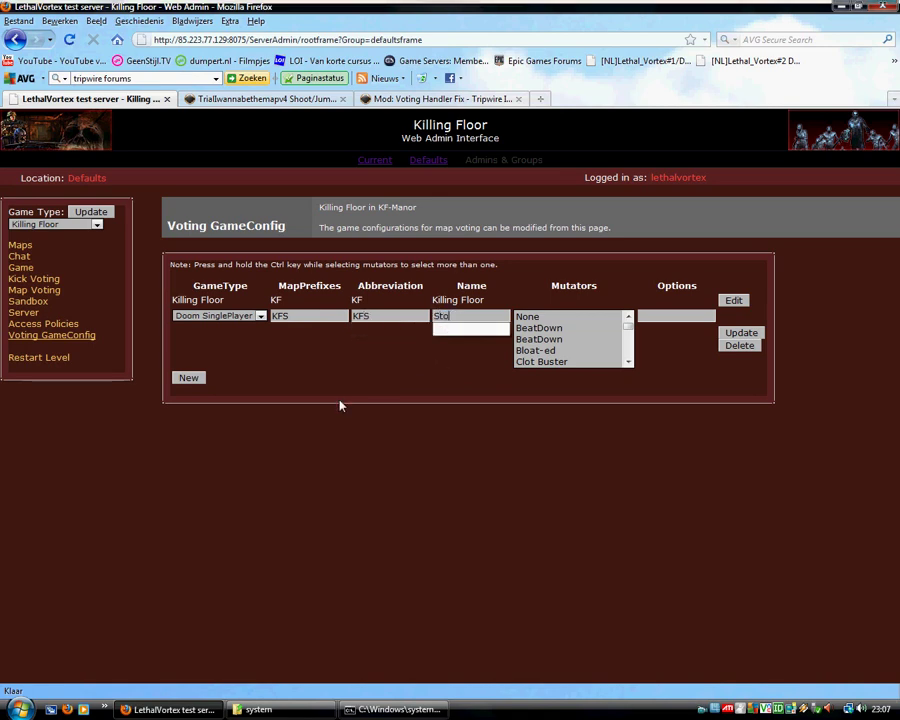
key("BackSpace")
key("BackSpace")
key("BackSpace")
type("dpoo")
key("BackSpace")
key("BackSpace")
key("BackSpace")
type("pp")
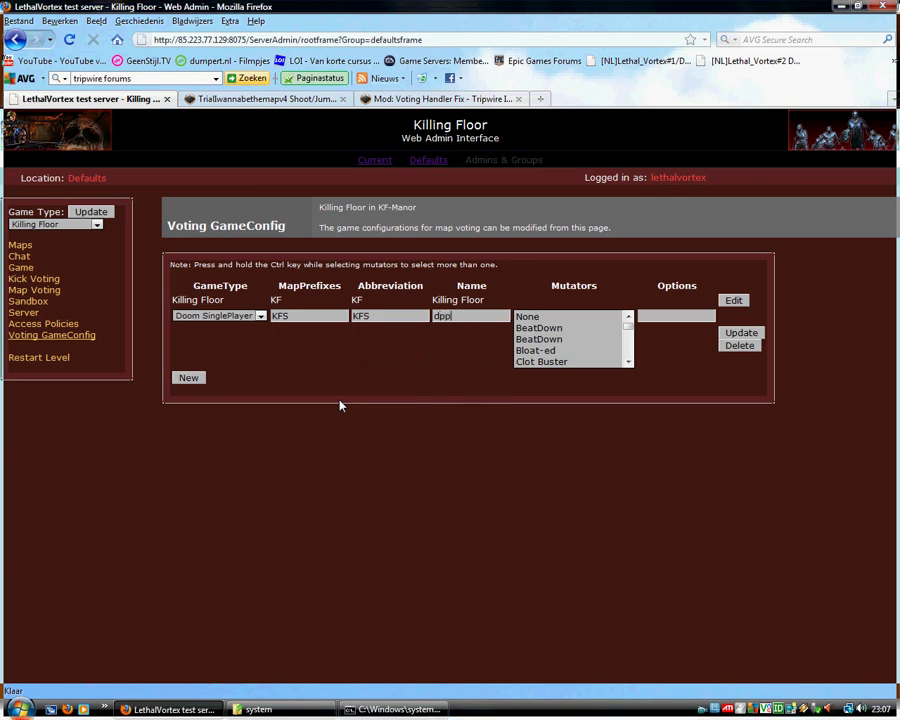
key("BackSpace")
key("BackSpace")
type("oomst")
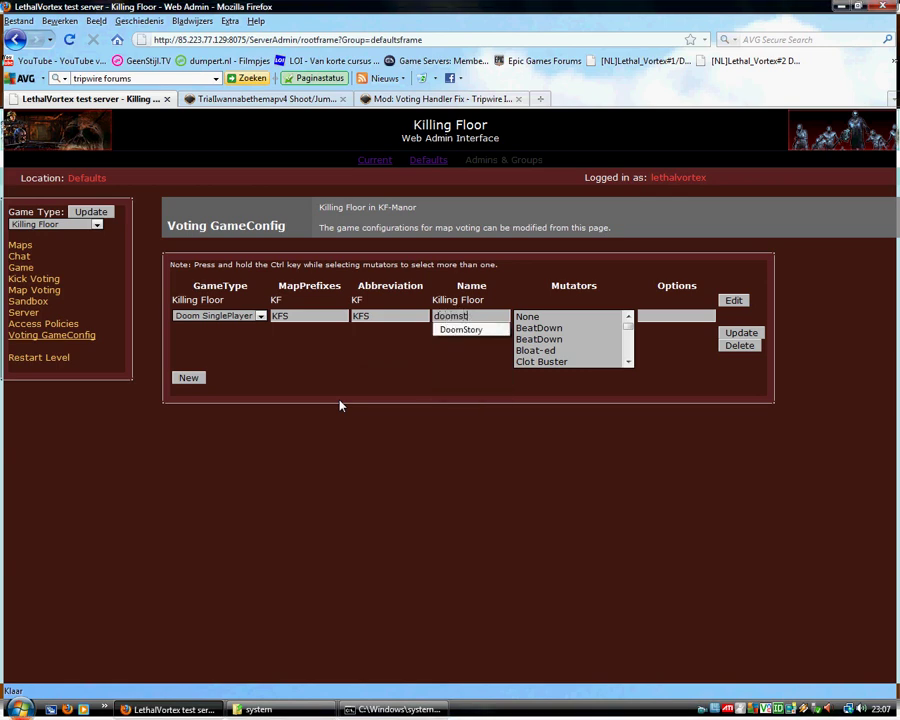
type("ory")
Select the Doom Monsters Mode! mutator for the doomstory configuration
scroll(625, 340, "down", 2)
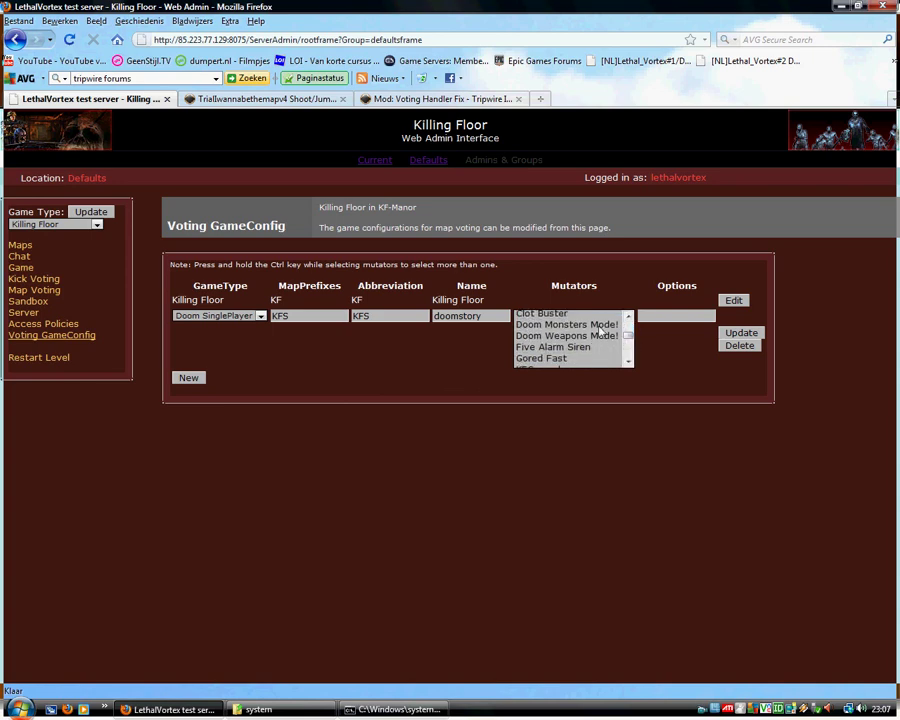
left_click(612, 325)
scroll(632, 347, "down", 1)
scroll(632, 348, "down", 4)
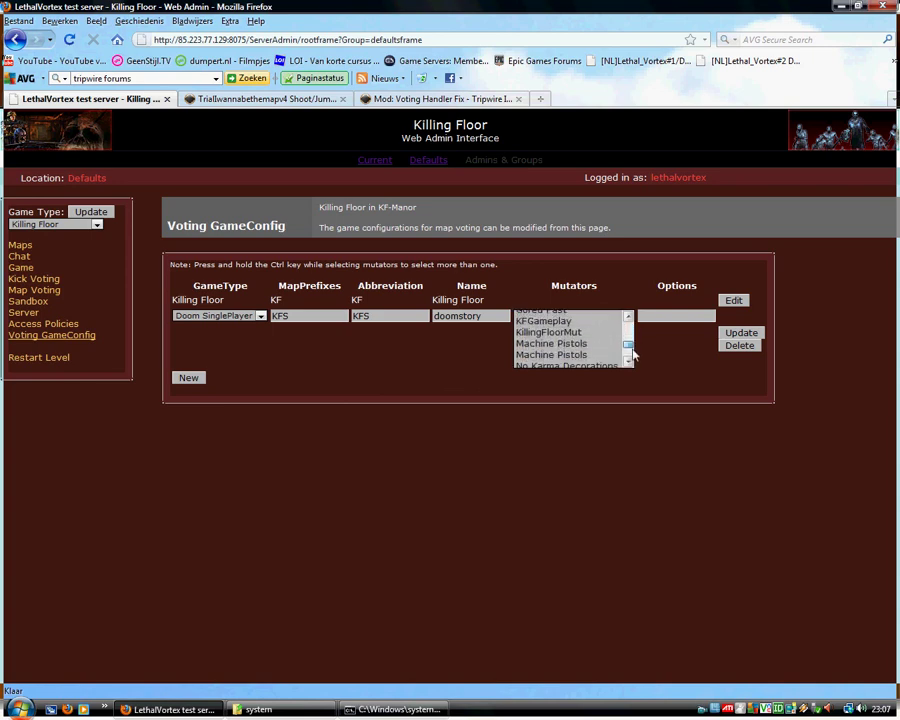
scroll(634, 348, "up", 3)
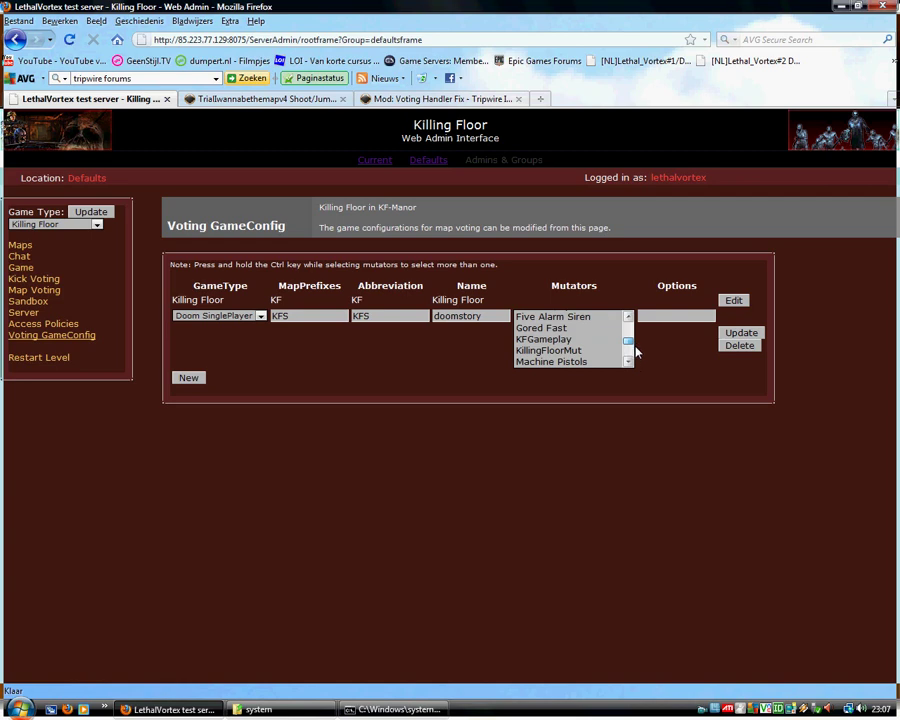
scroll(634, 347, "up", 2)
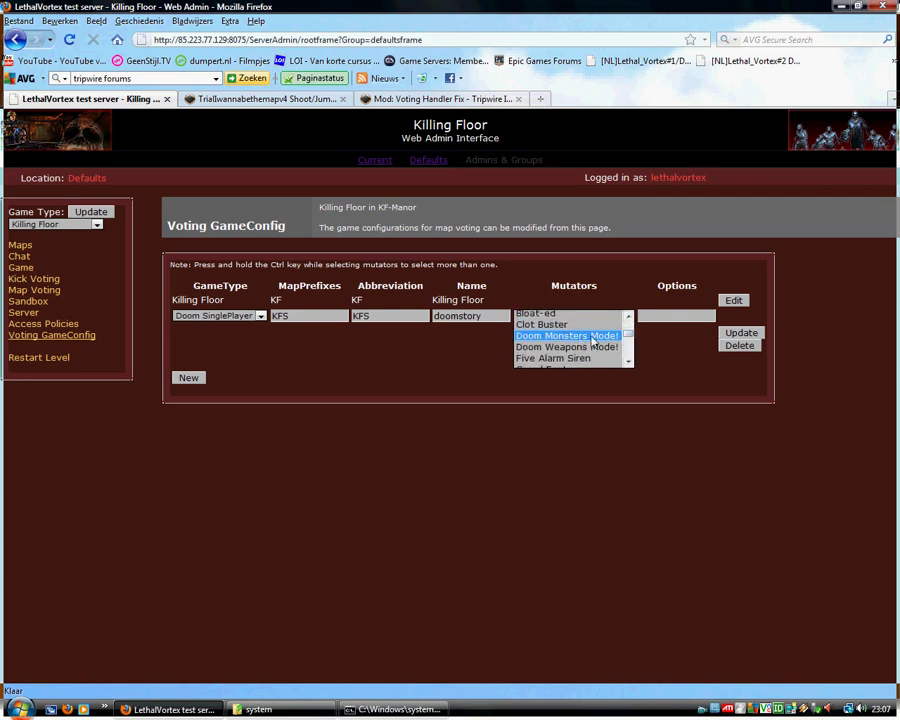
scroll(625, 347, "up", 2)
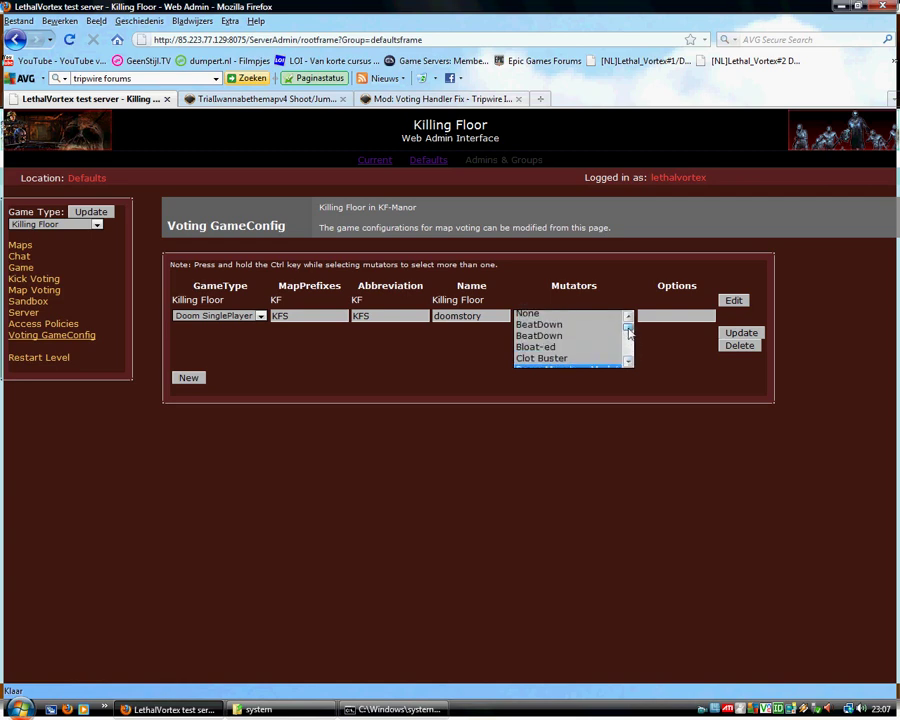
left_click_drag(629, 326, 631, 335)
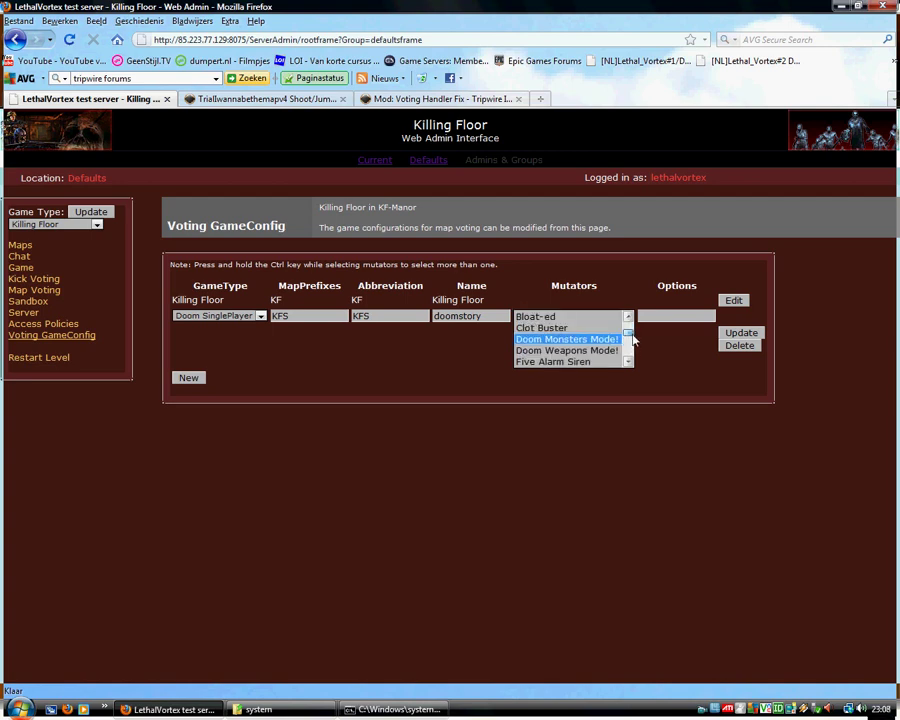
Set the options of the doomstory configuration to Difficulty=4
left_click(673, 316)
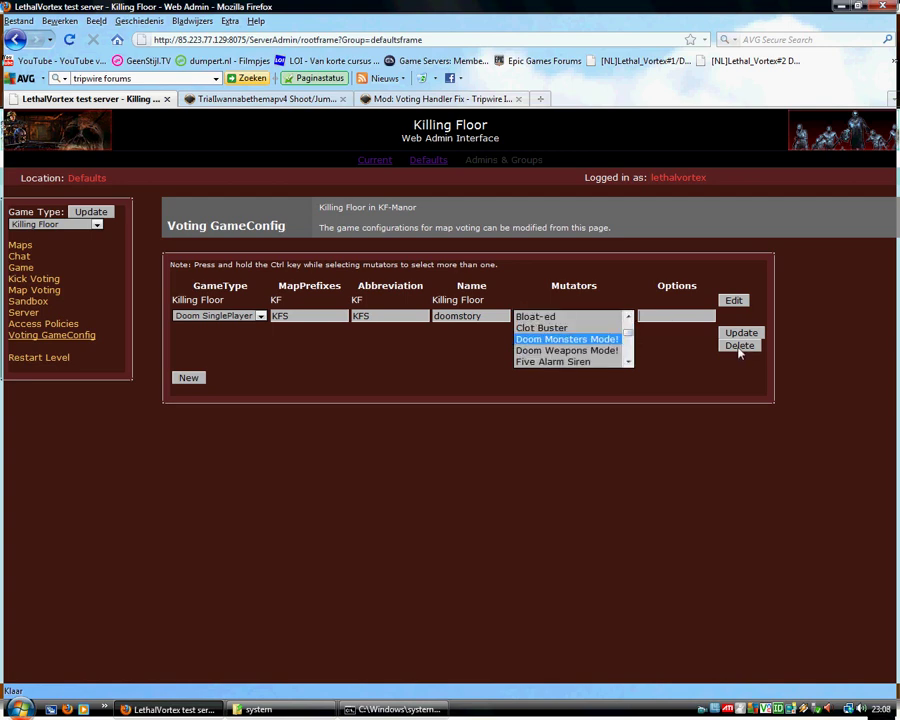
type("di")
key("Down")
key("Return")
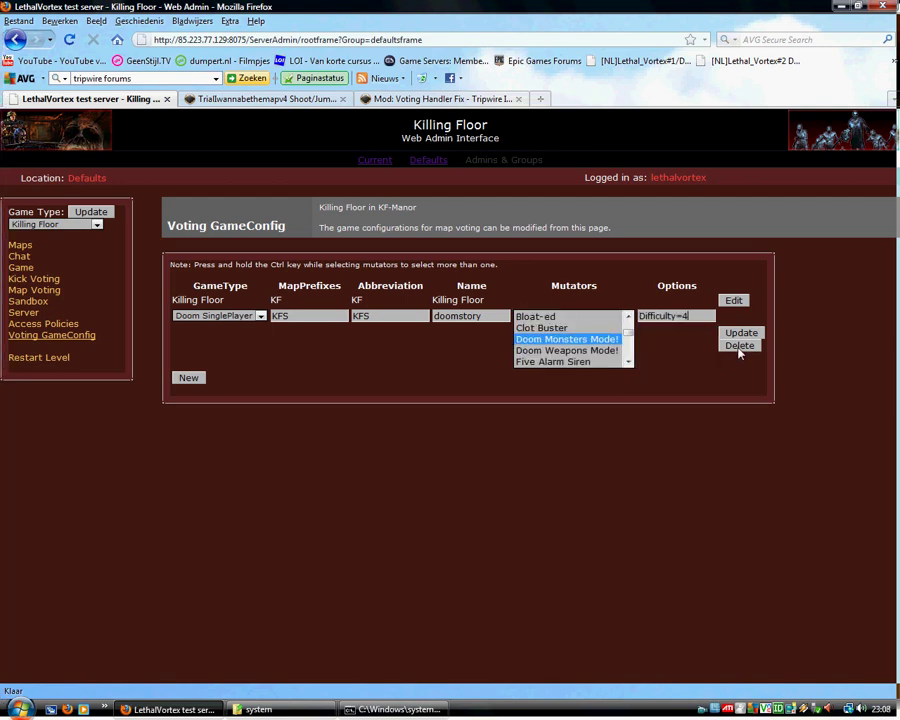
Save the doomstory voting configuration and restart the level, accepting the admin name and admin password overrides
left_click(731, 340)
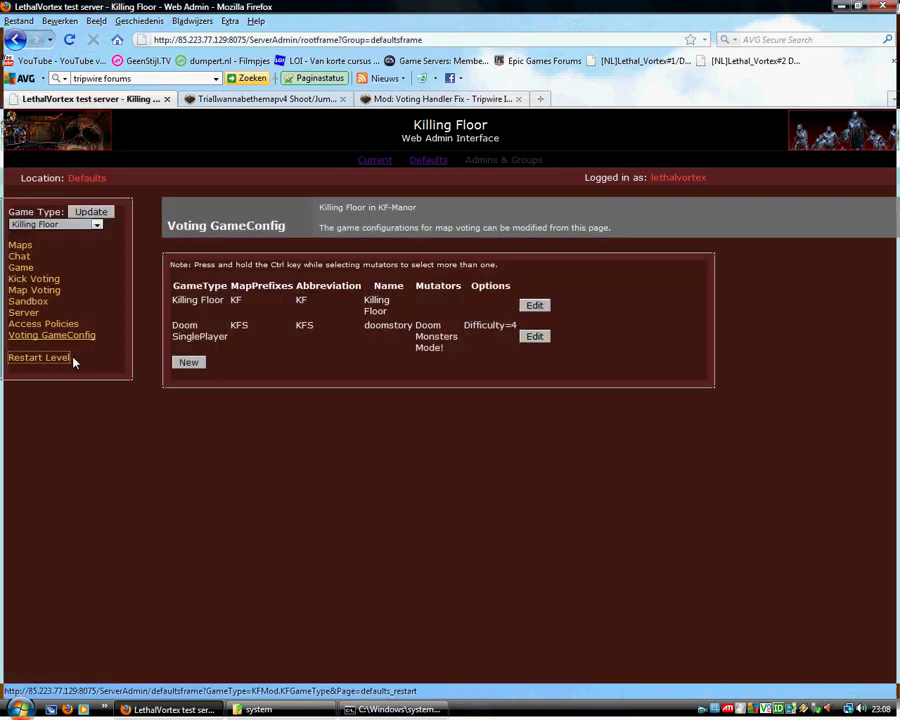
left_click(40, 357)
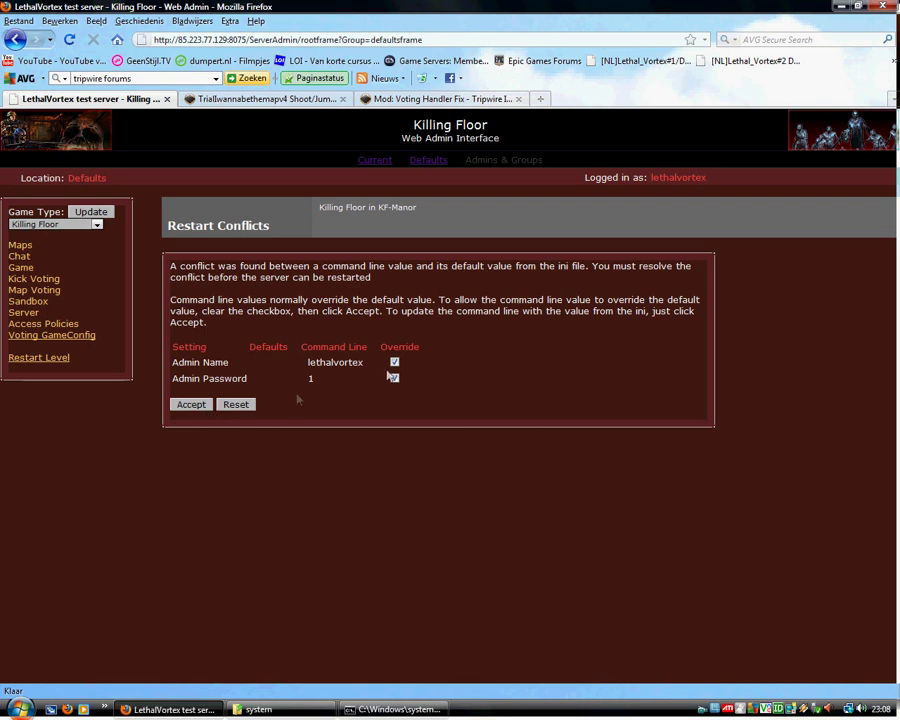
left_click(198, 407)
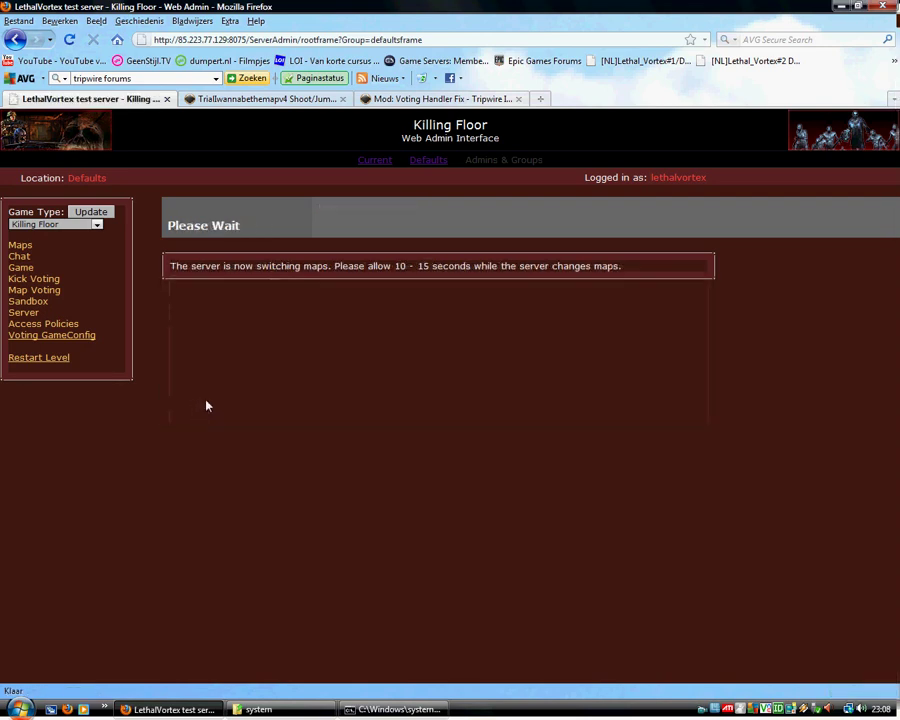
Reconnect to the web admin and check the saved voting game configurations
left_click(376, 162)
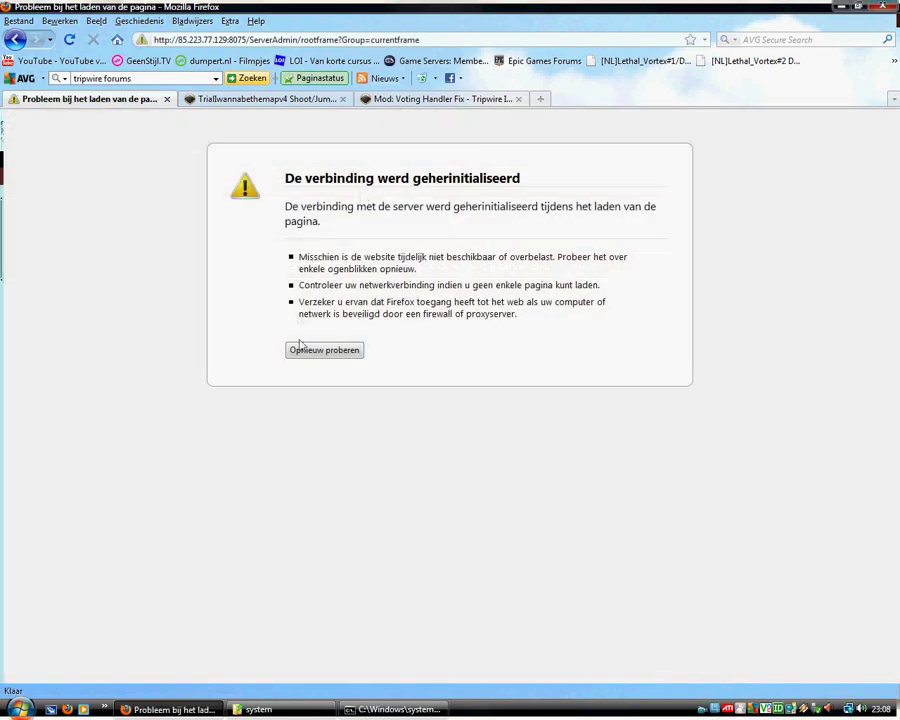
left_click(330, 349)
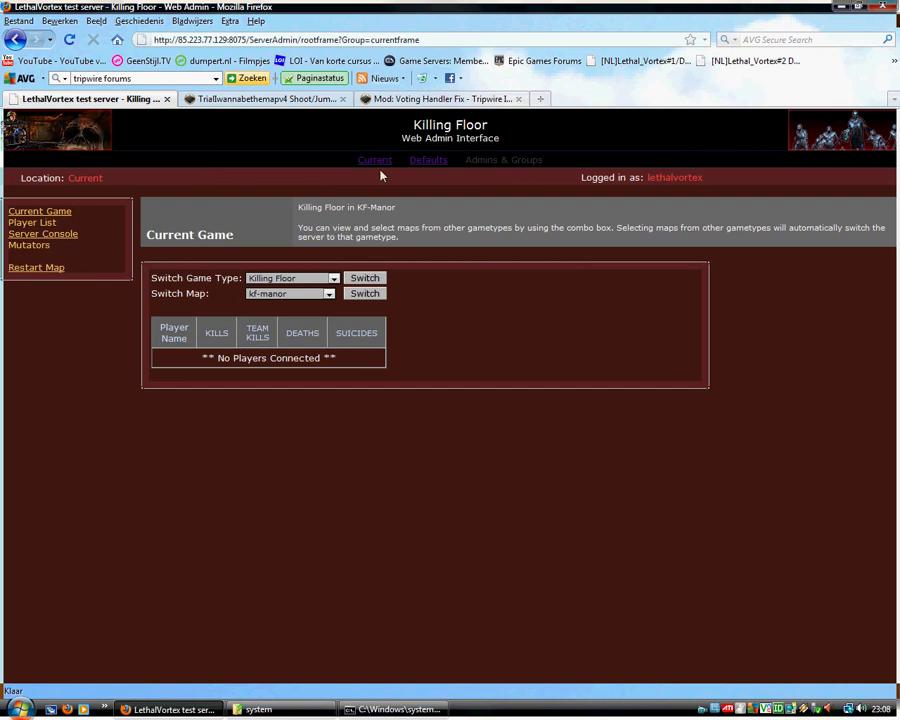
left_click(428, 161)
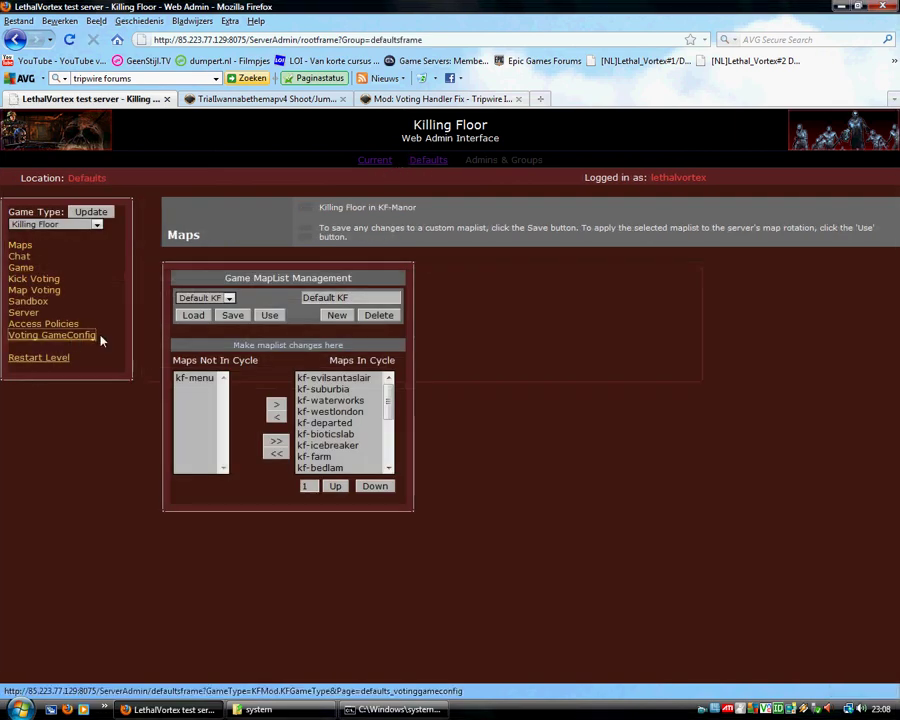
left_click(98, 338)
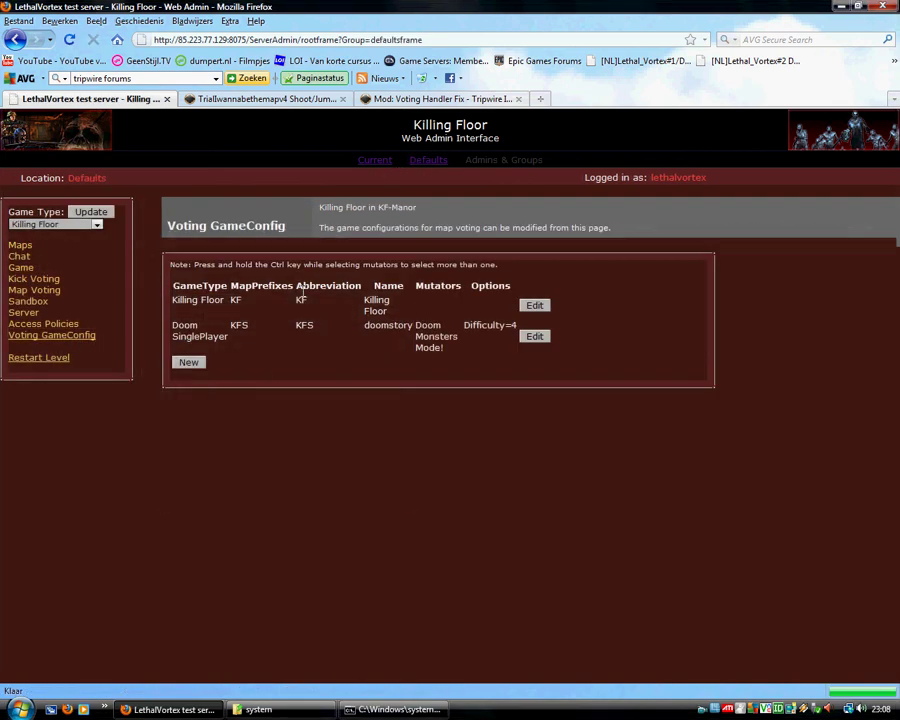
left_click(370, 168)
Download trialiwannabethemapbeta.rar from the mirror link in the TrialIwannabethemapv4 forum thread, saving the file to disk
left_click(287, 99)
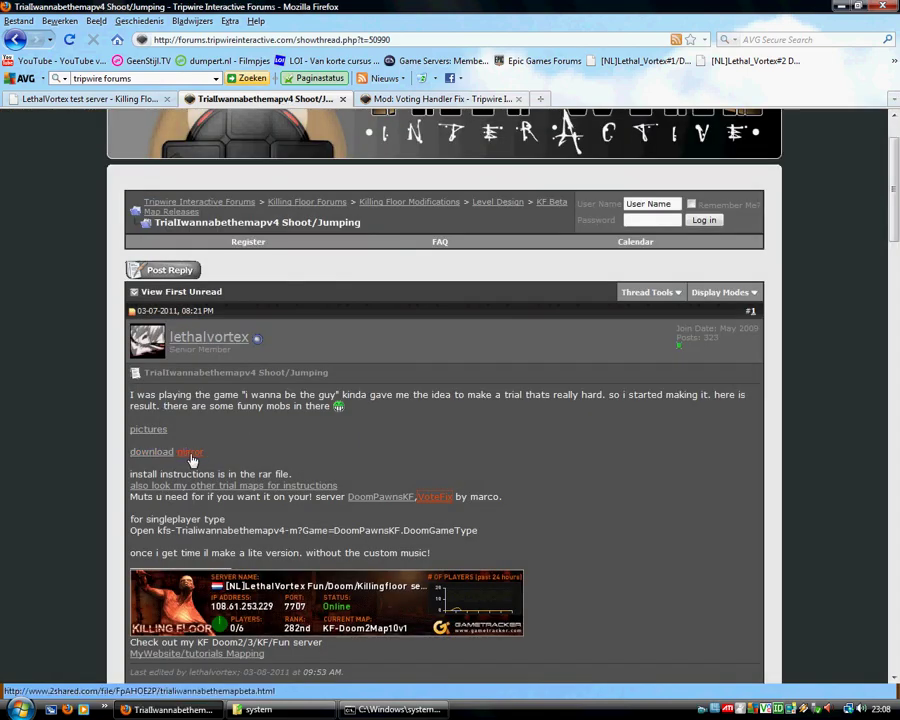
left_click(839, 7)
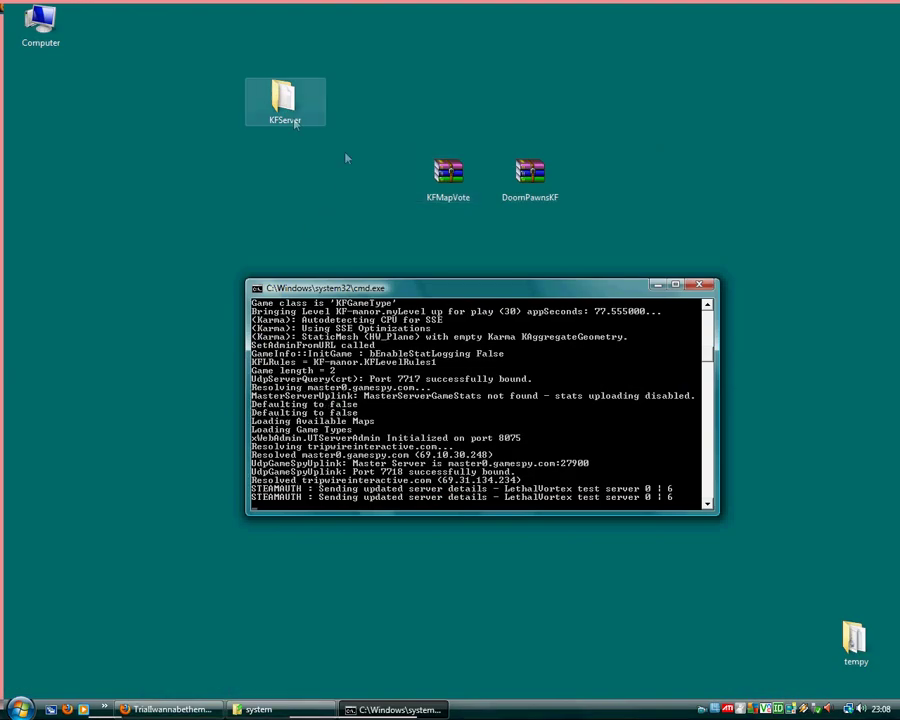
left_click(197, 710)
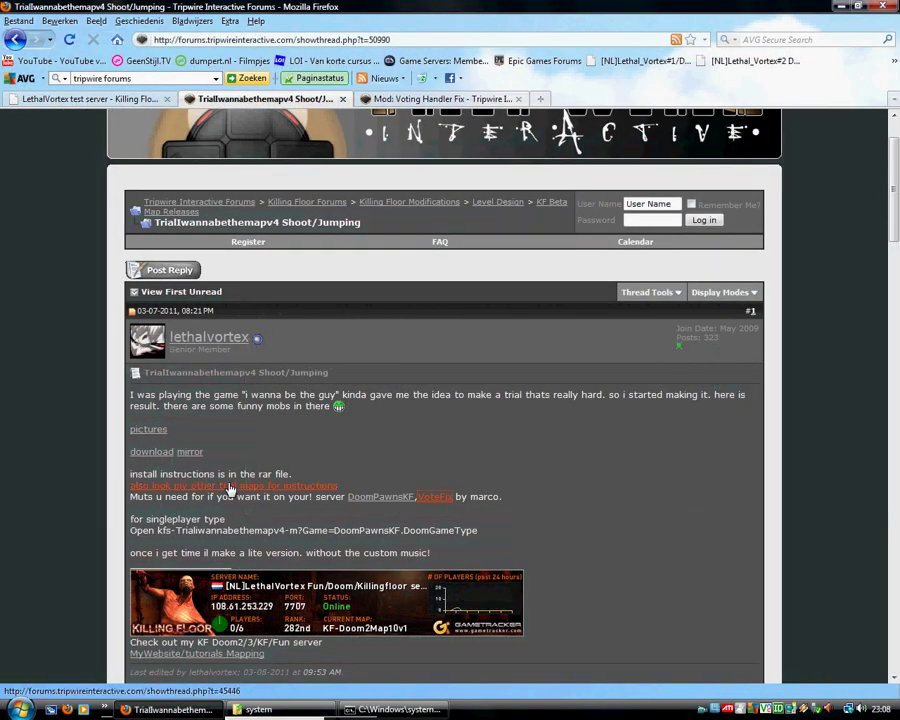
left_click(191, 458)
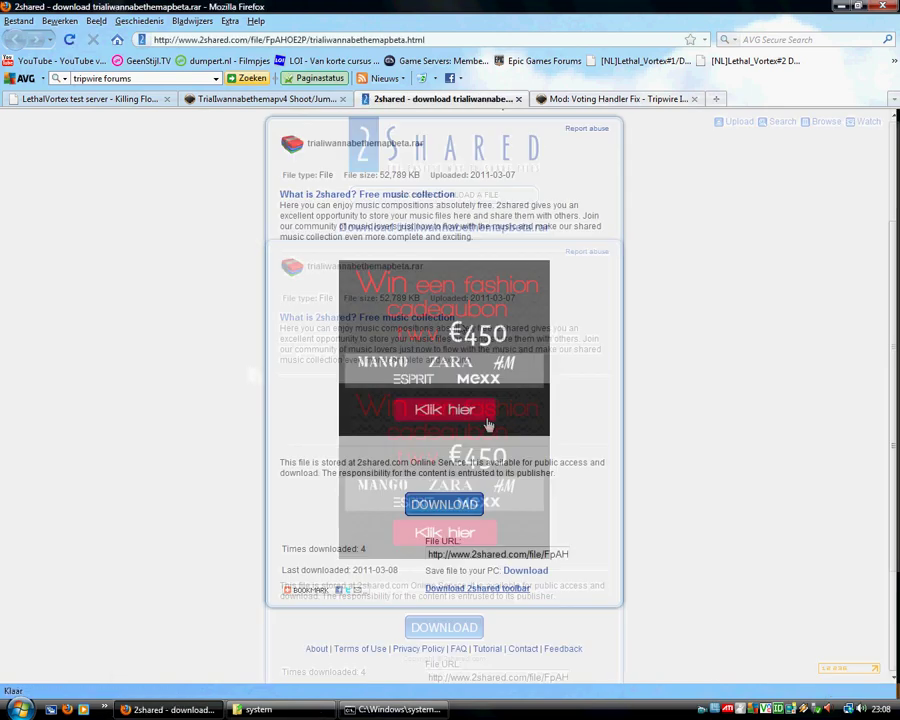
scroll(455, 470, "down", 2)
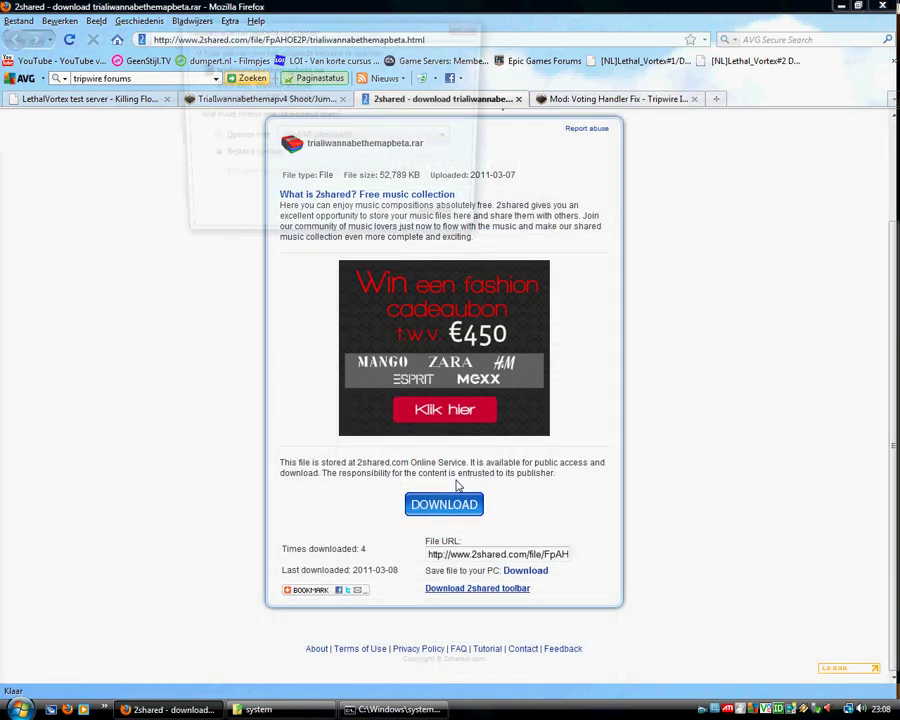
left_click(386, 222)
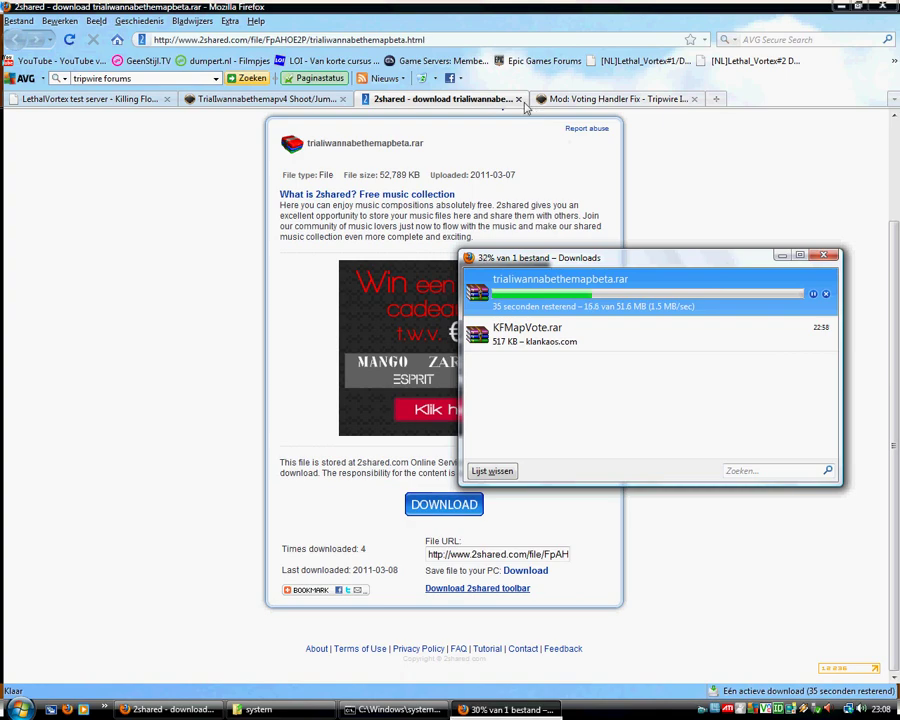
Minimize the browser, close the server console and reposition the downloads window on the desktop
left_click(841, 7)
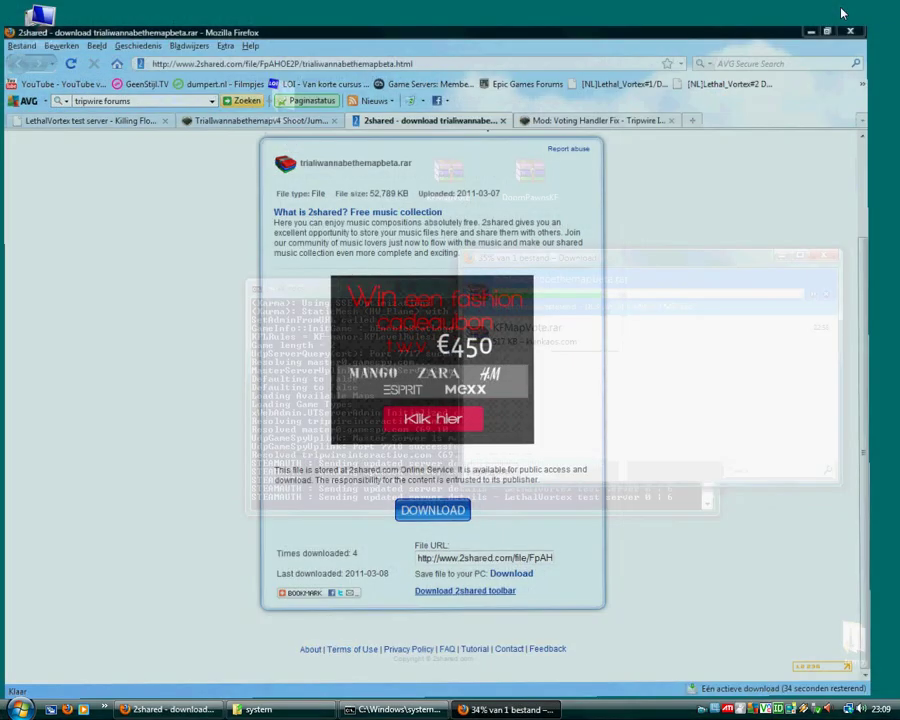
left_click_drag(598, 264, 361, 184)
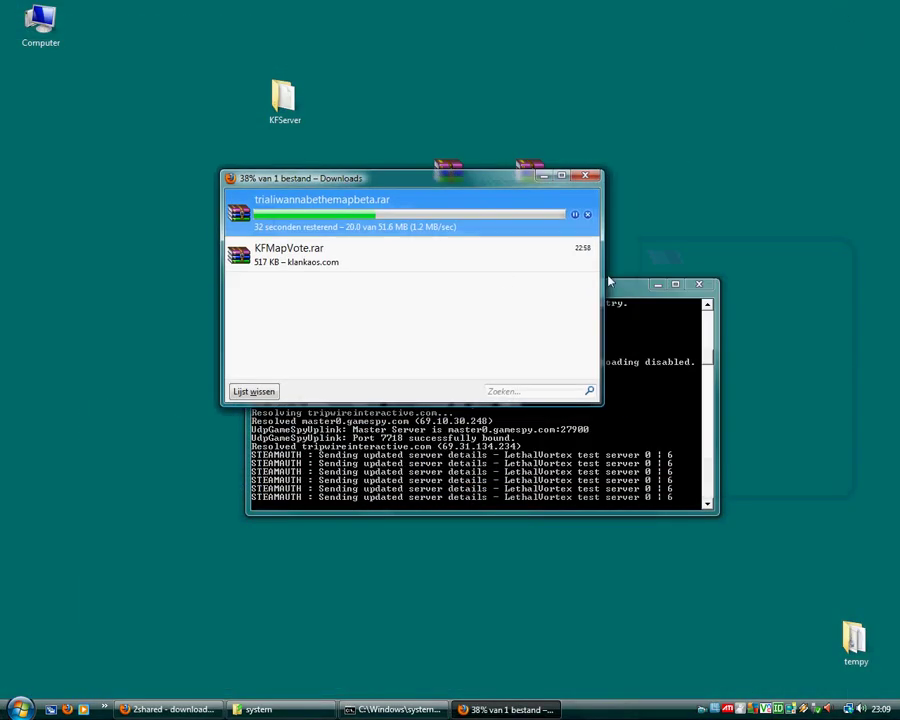
left_click(657, 284)
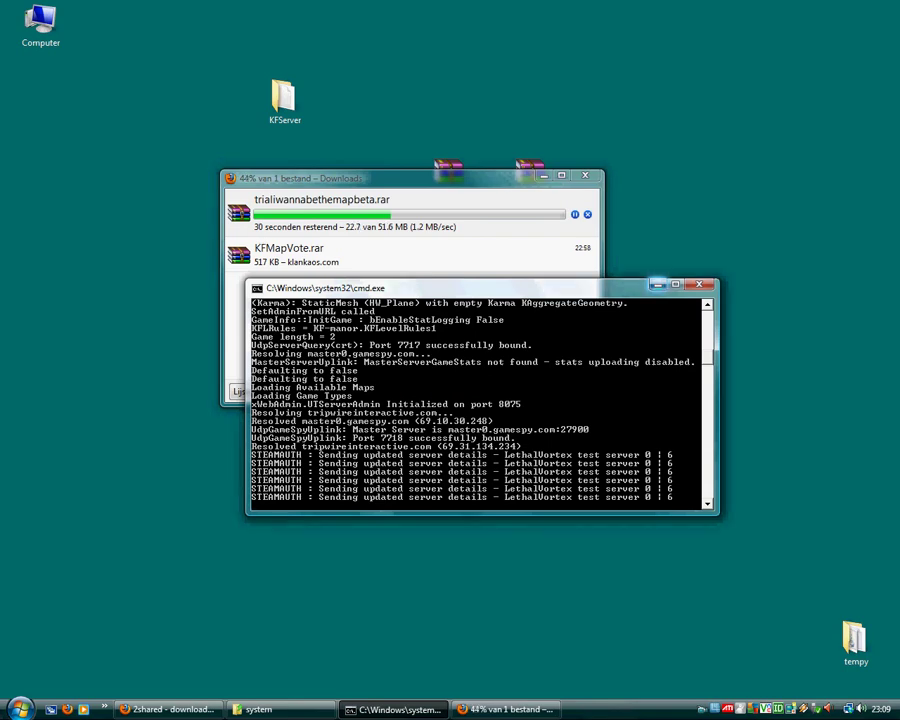
left_click(698, 284)
left_click_drag(430, 182, 527, 246)
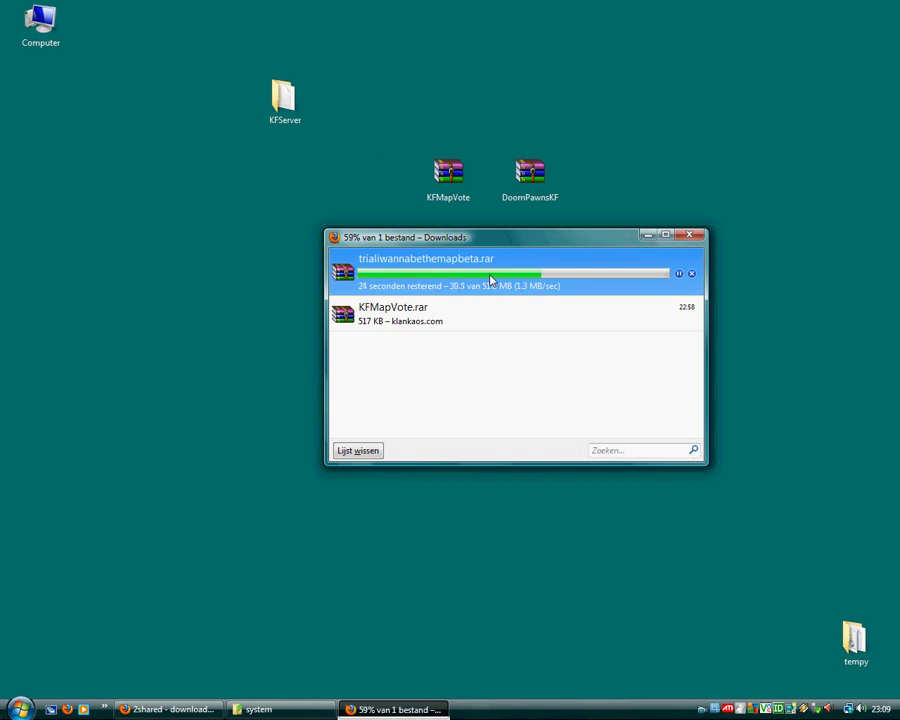
Open the folder containing the trialiwannabethemapbeta.rar download, and minimize it while the download runs
right_click(458, 315)
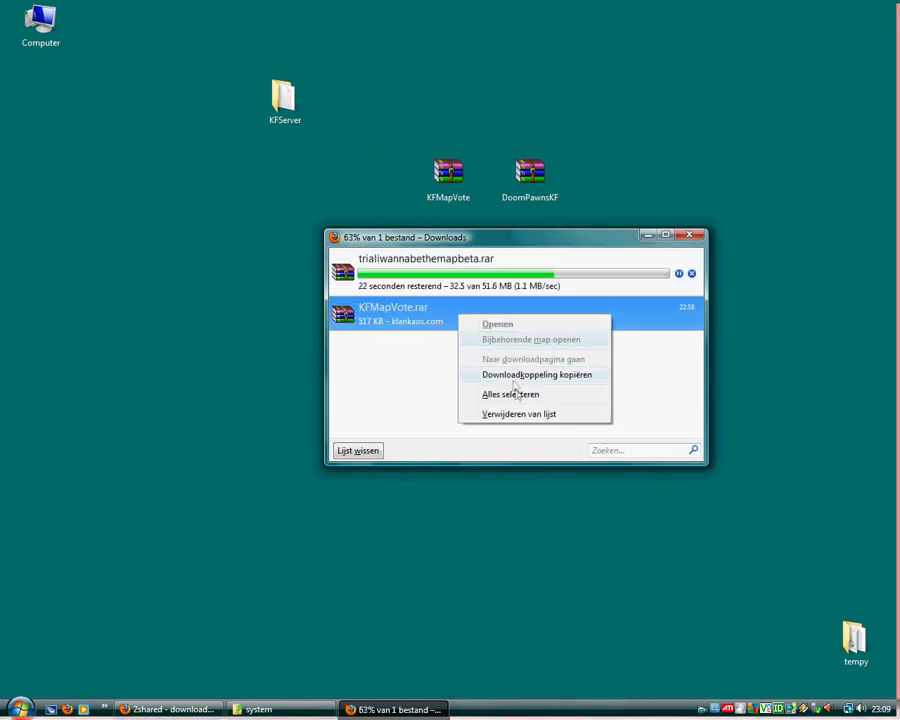
left_click(387, 314)
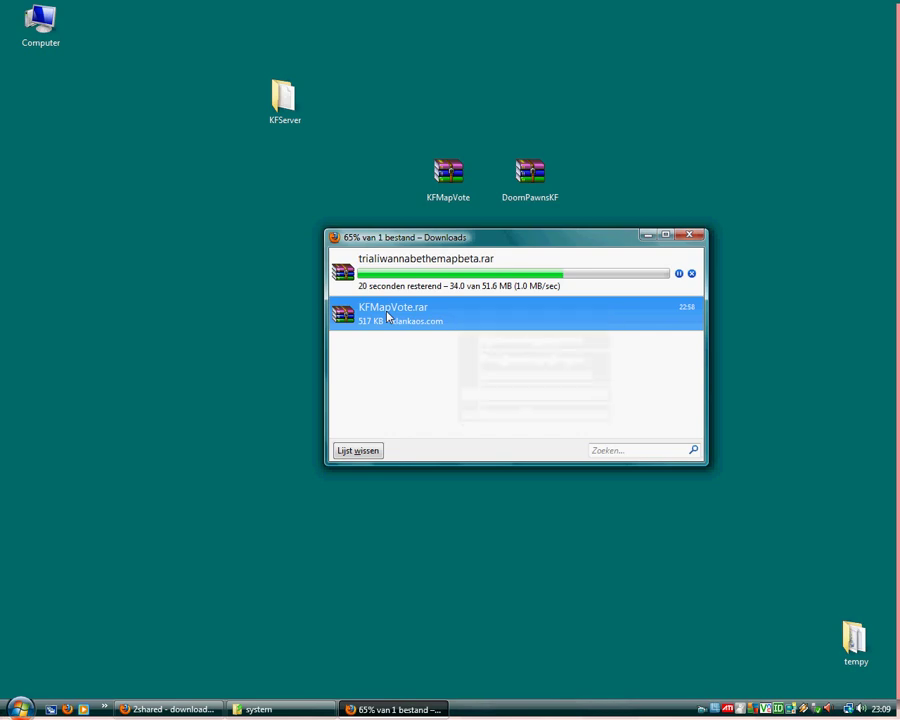
right_click(389, 311)
right_click(396, 272)
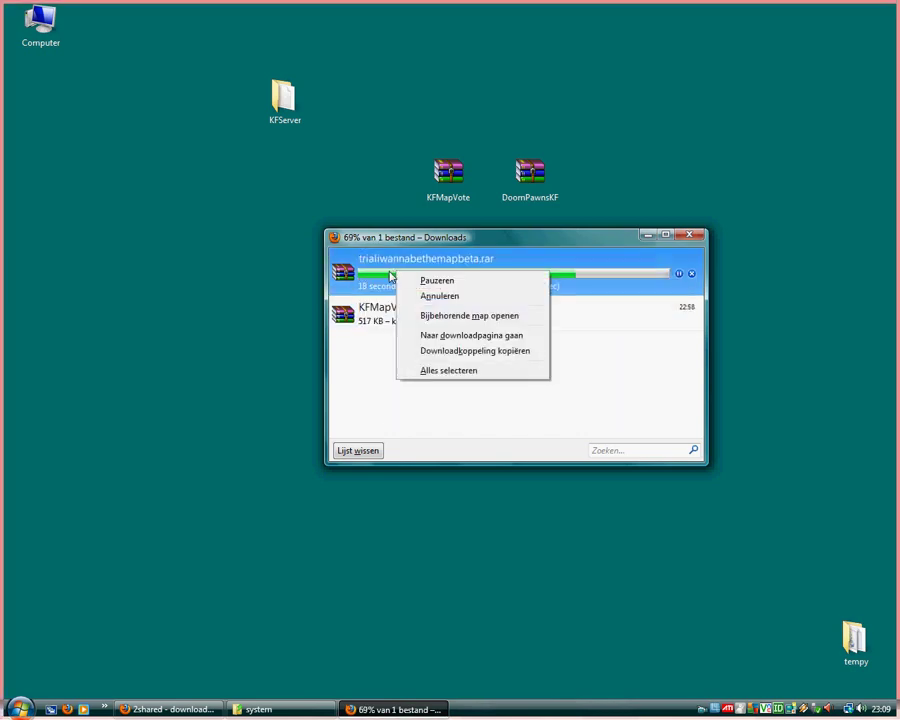
left_click(388, 274)
right_click(386, 272)
left_click(448, 313)
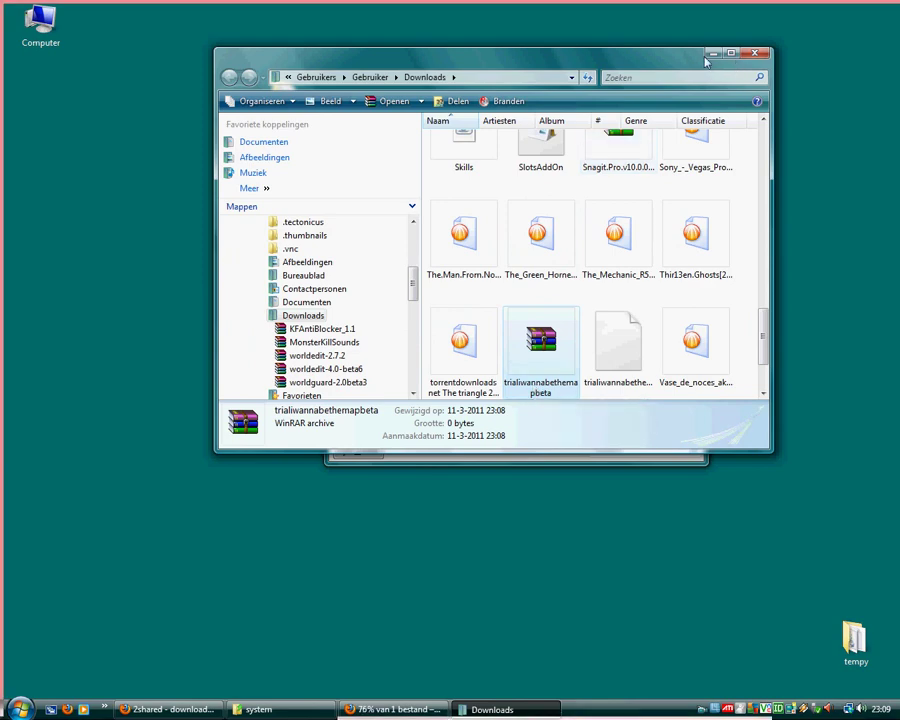
left_click(707, 56)
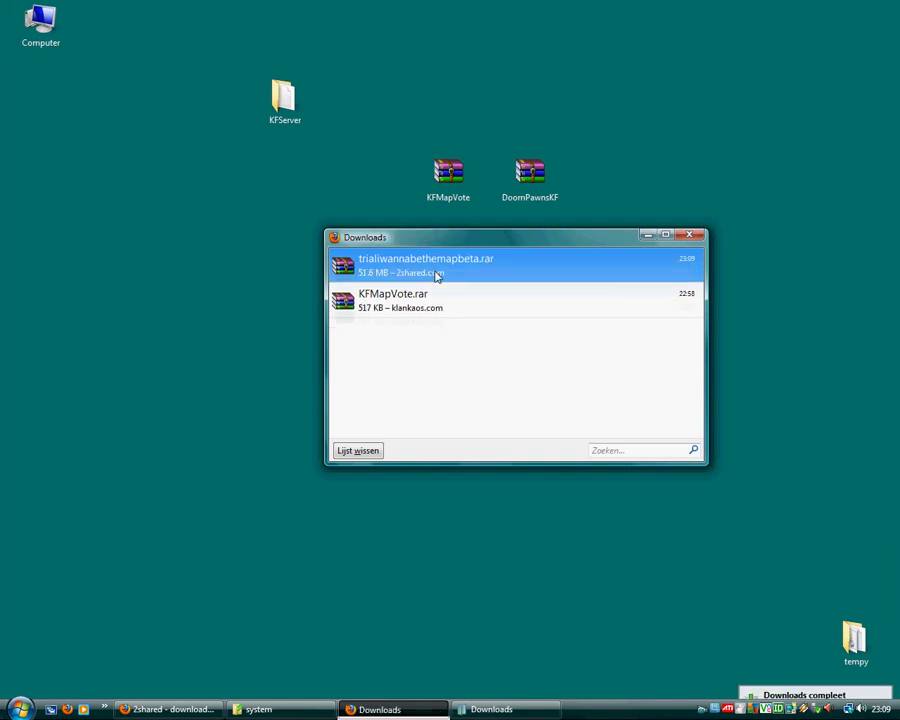
Move the downloaded trialiwannabethemapbeta archive from the Downloads folder to the desktop and close the folder
left_click(427, 713)
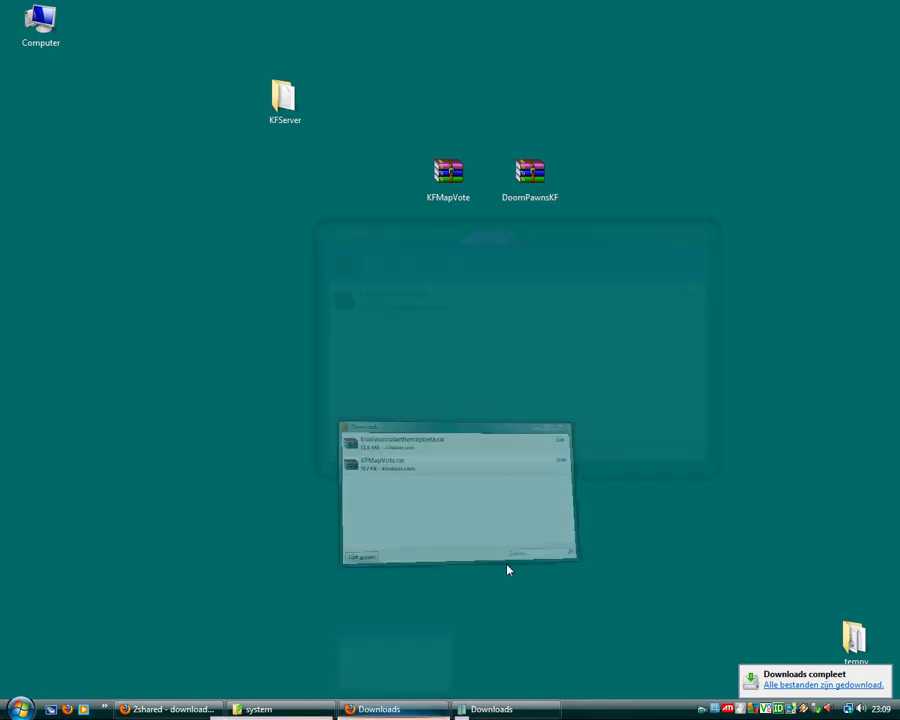
left_click(502, 712)
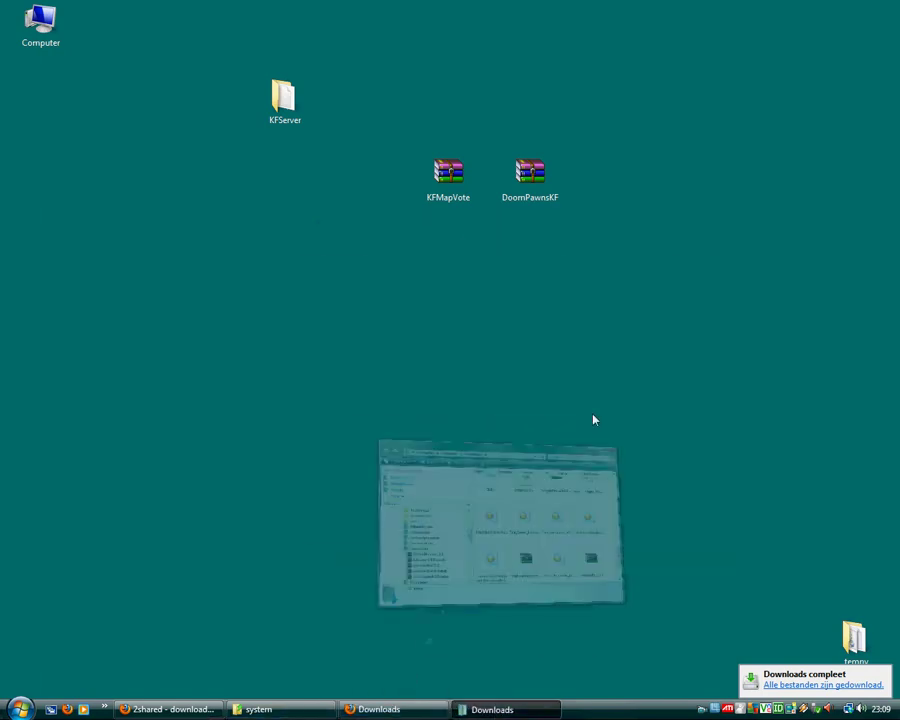
left_click_drag(548, 345, 373, 176)
left_click(754, 53)
Extract the System, Staticmeshes, Sounds, Old2K4, Maps and Animations folders from the trialiwannabethemapbeta archive into the desktop KFServer folder
double_click(380, 192)
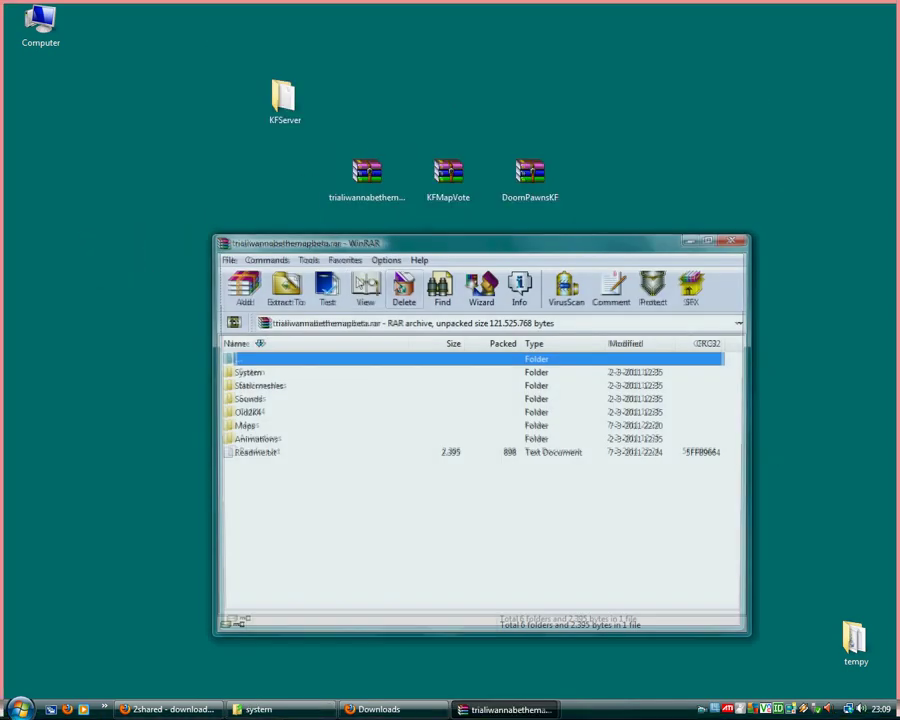
left_click(258, 439)
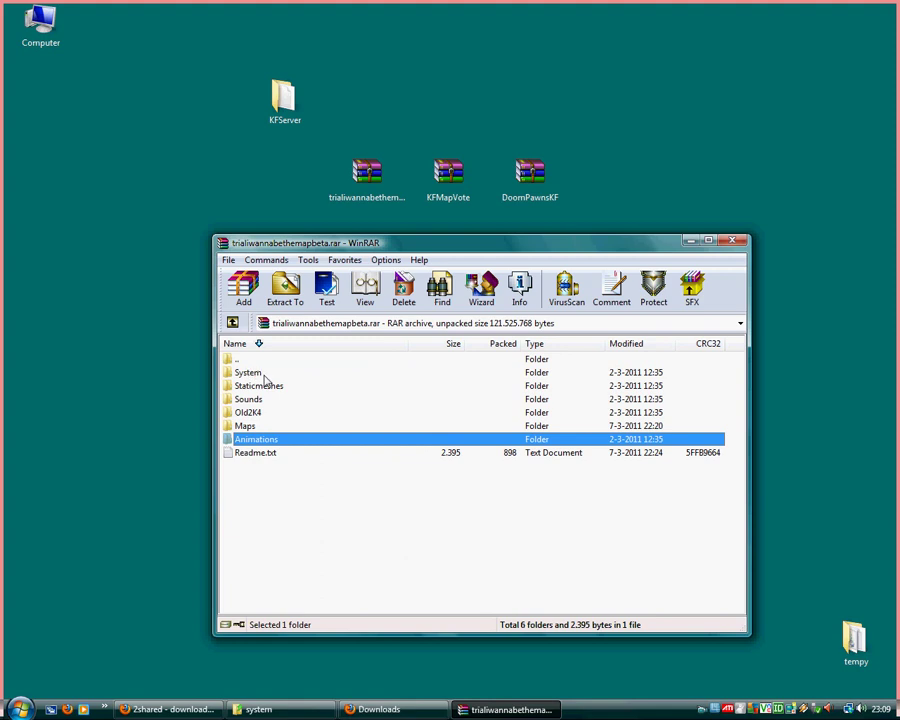
left_click(236, 372)
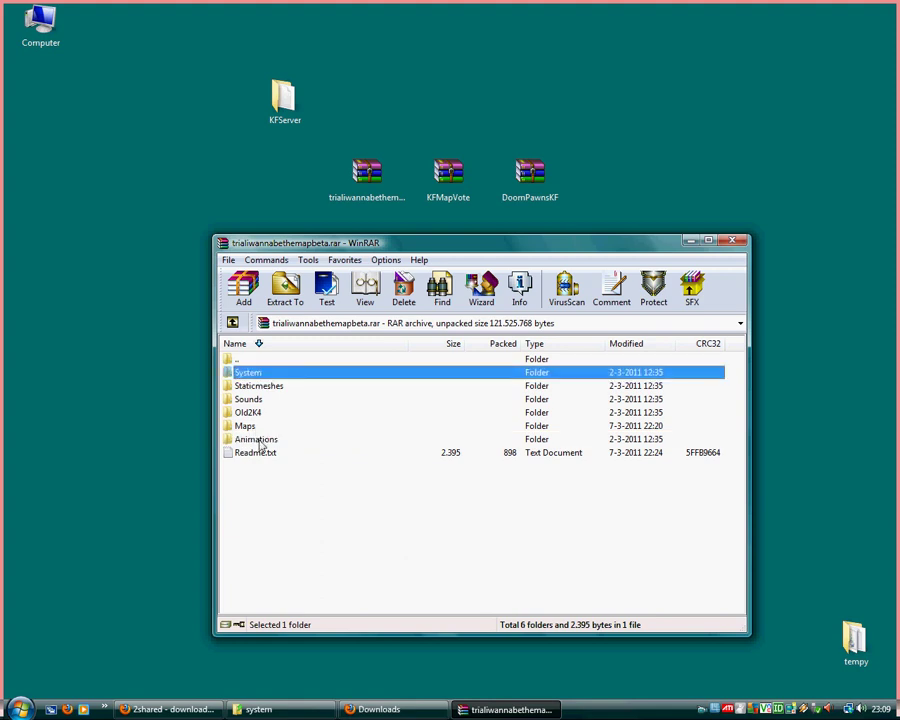
left_click(258, 440, "shift")
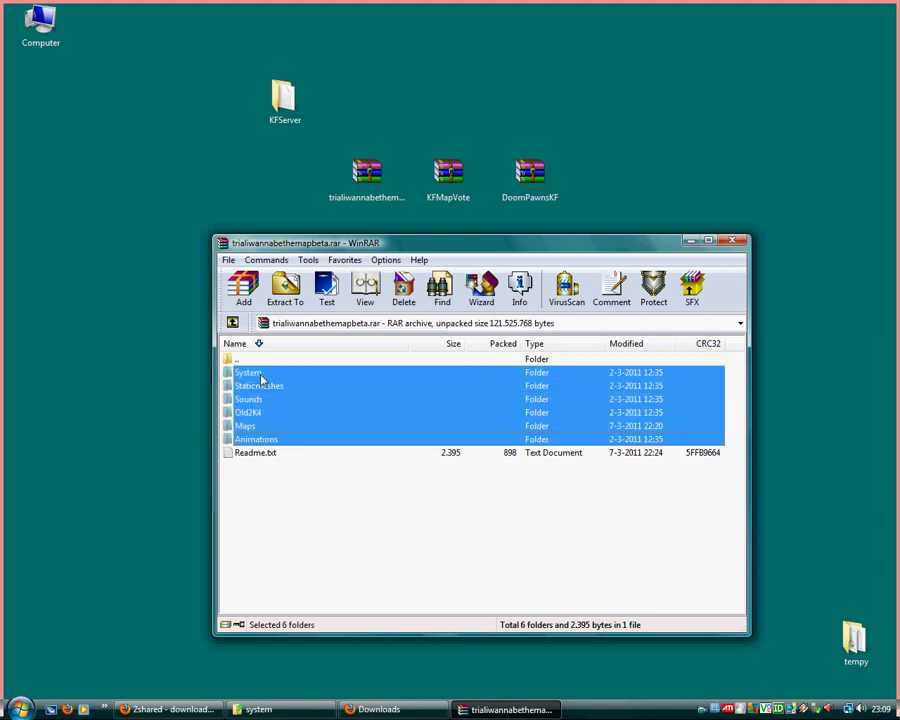
left_click_drag(261, 378, 292, 100)
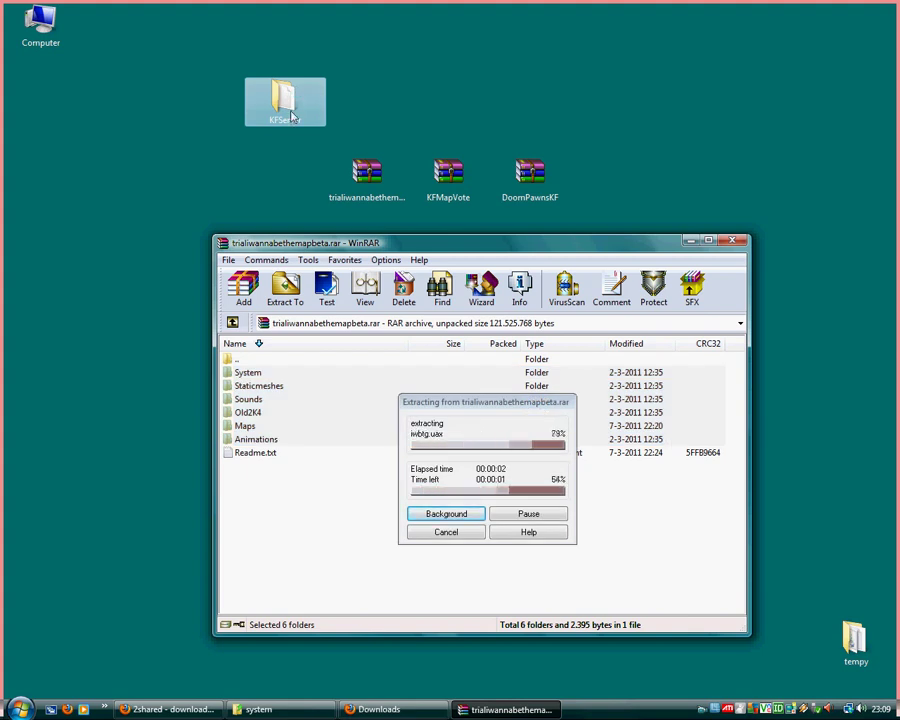
Confirm merging the extracted folders with the existing KFServer folders, and close the KFServer and archive windows
double_click(291, 112)
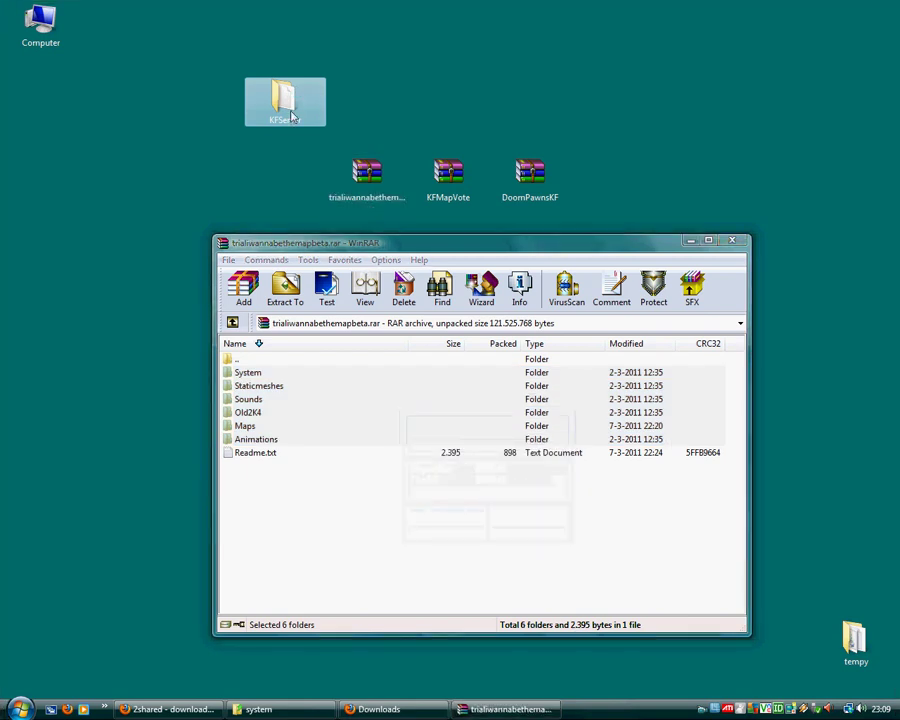
left_click(383, 187)
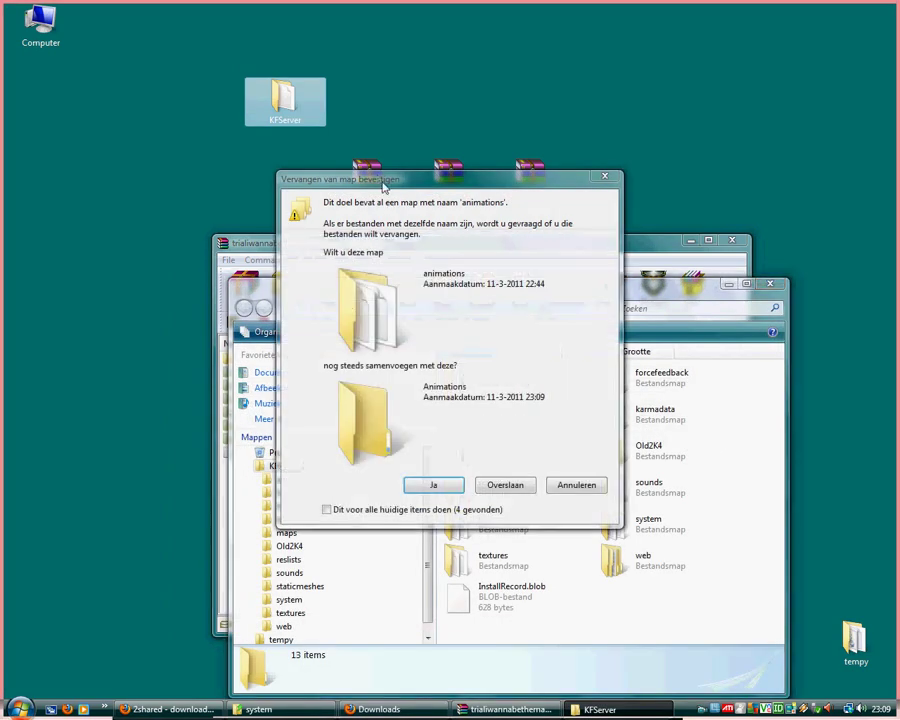
left_click(449, 486)
left_click(449, 486)
left_click(450, 486)
left_click(450, 486)
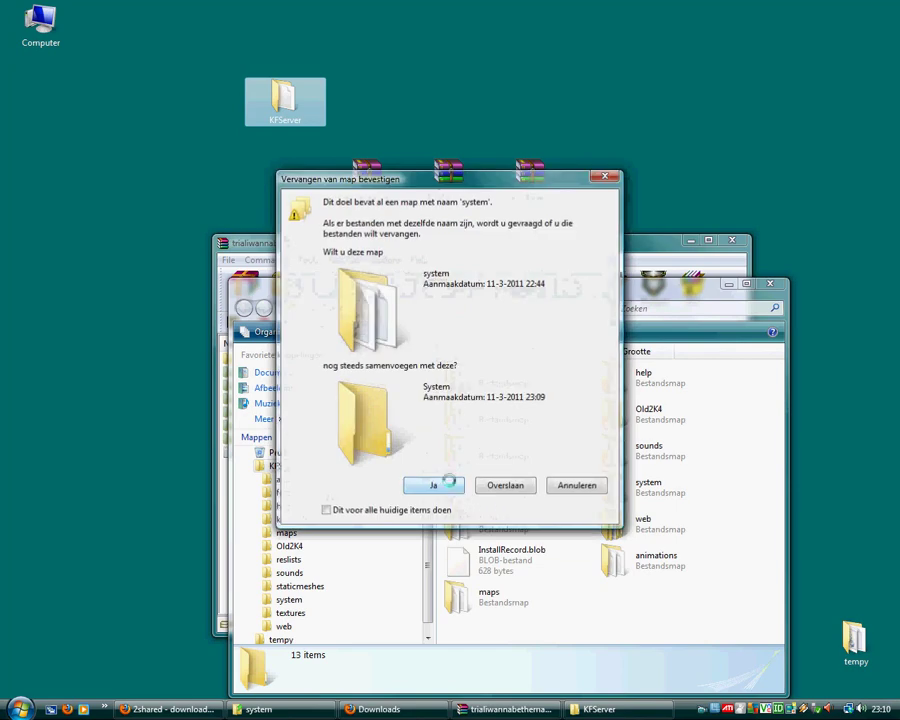
left_click(446, 484)
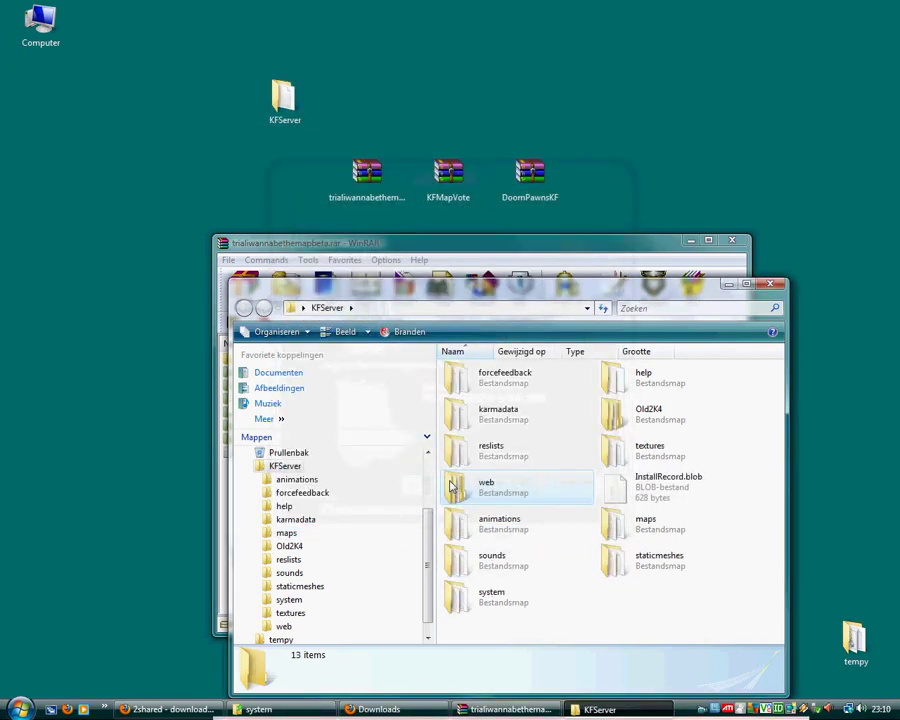
left_click(772, 284)
left_click(732, 241)
Open the Classes folder inside Old2K4 in the KFServer folder to inspect its contents
double_click(284, 97)
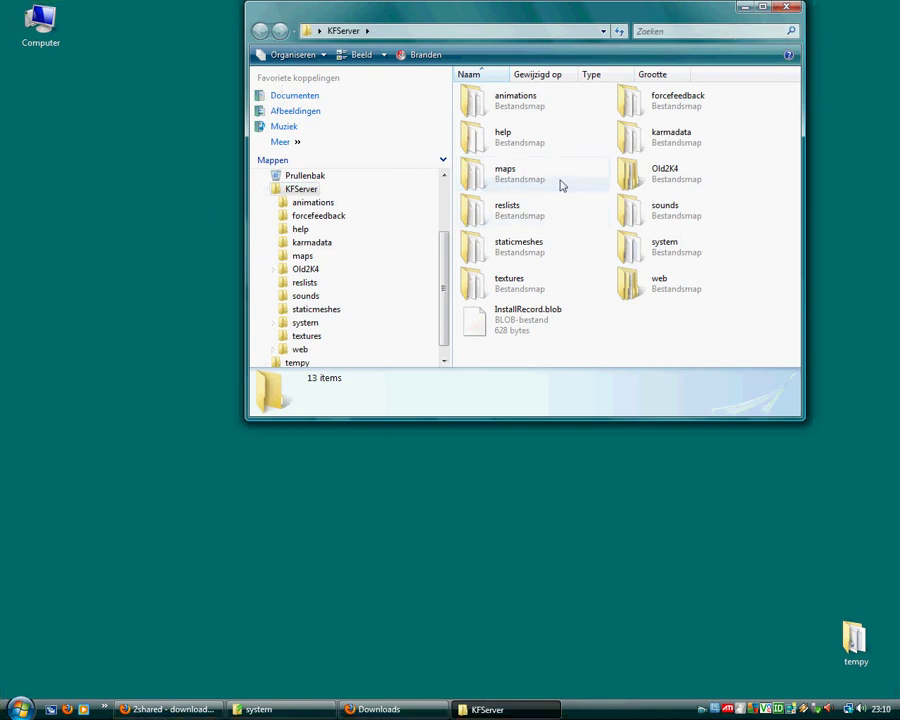
double_click(668, 176)
double_click(478, 104)
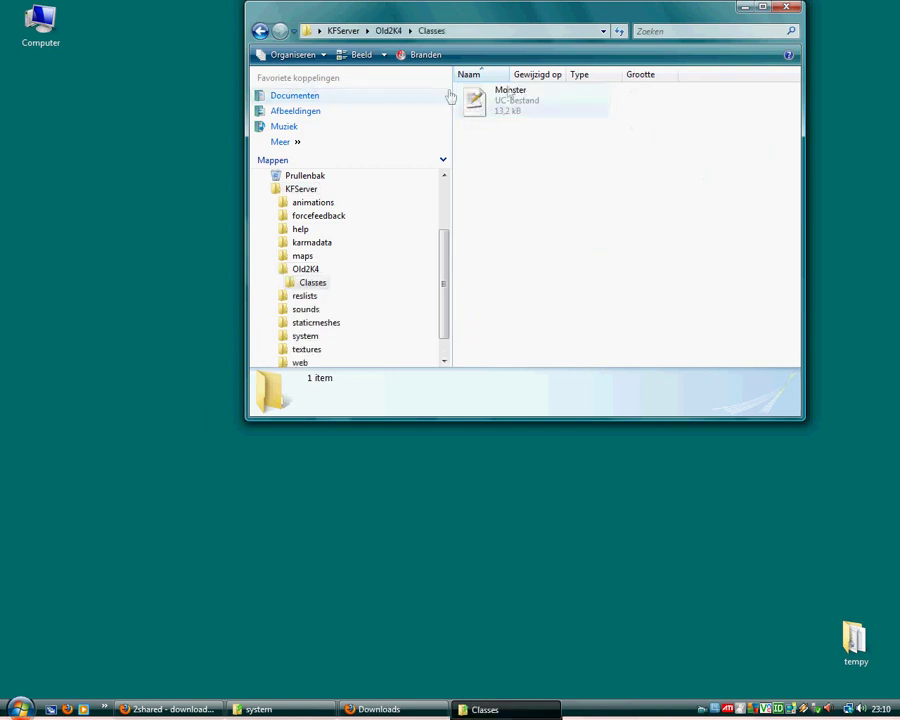
Return to the KFServer folder and launch kf_server_launcher from its system folder
left_click(514, 100)
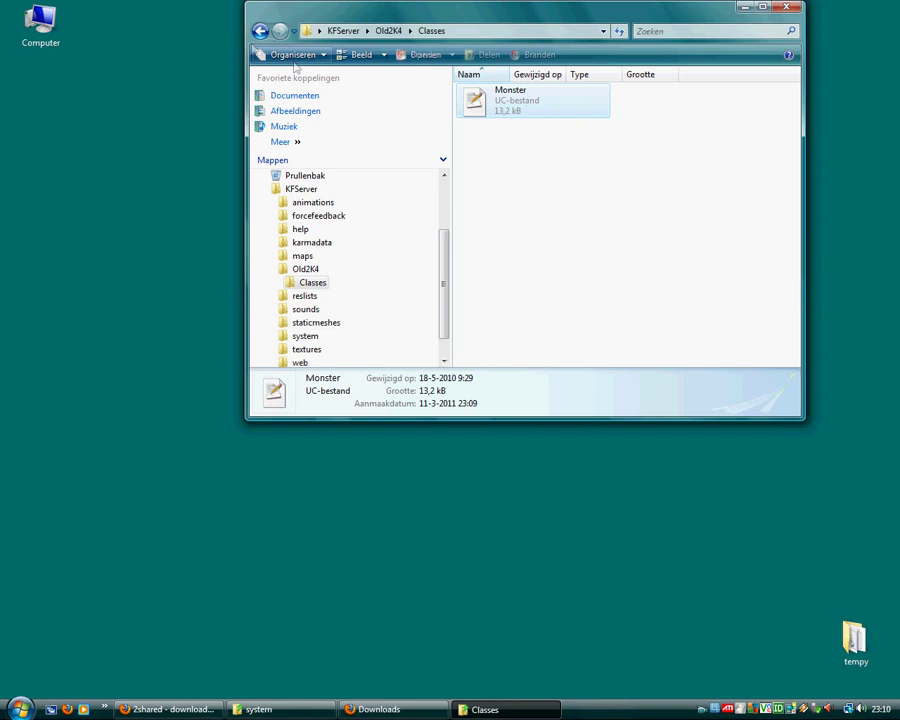
left_click(260, 31)
left_click(260, 31)
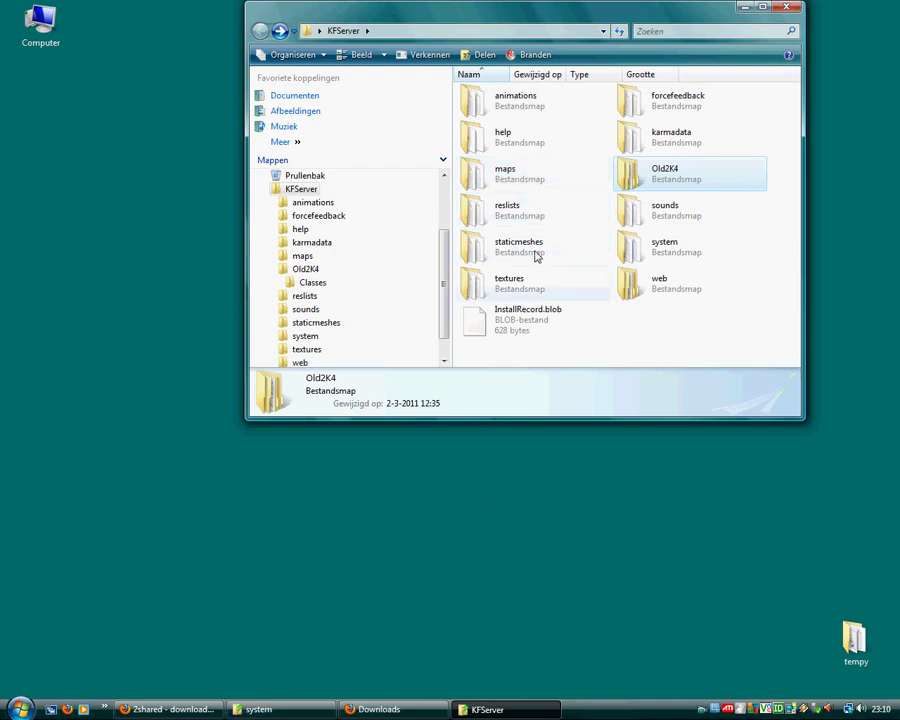
double_click(675, 250)
scroll(680, 270, "down", 6)
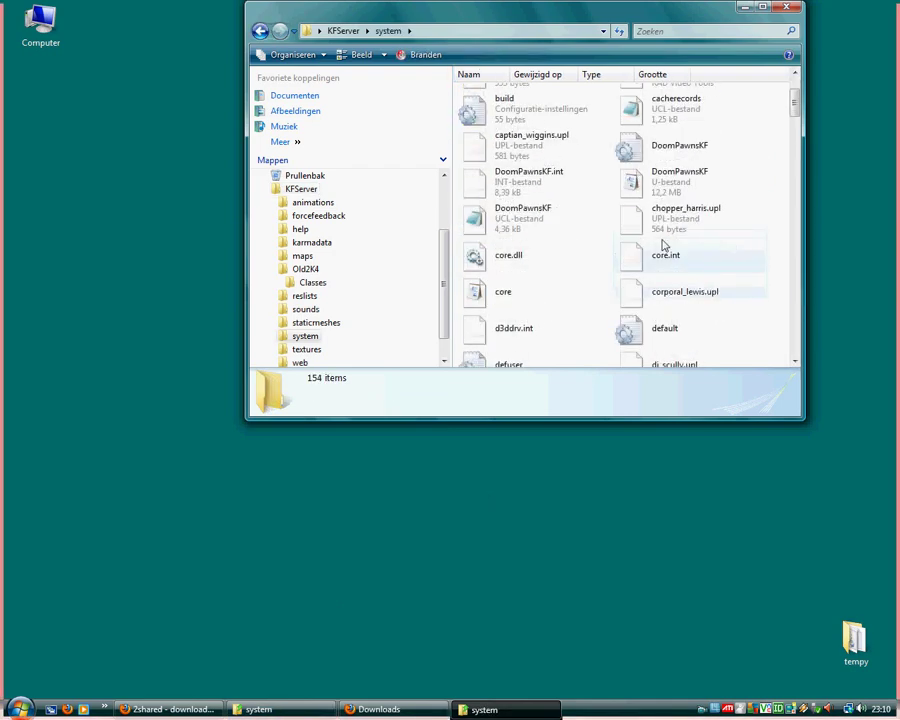
scroll(630, 240, "down", 3)
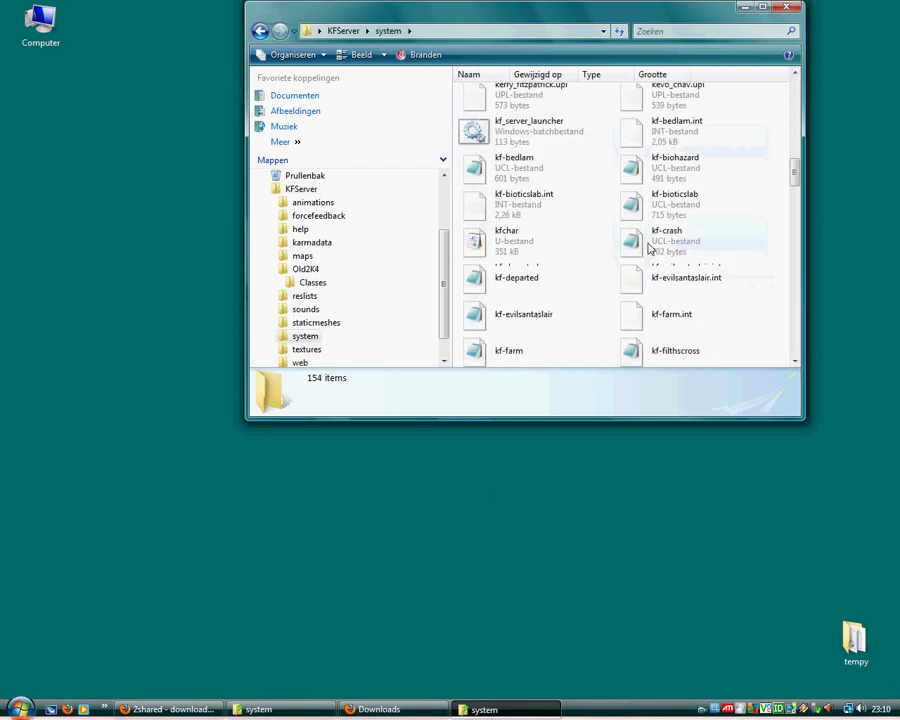
double_click(510, 120)
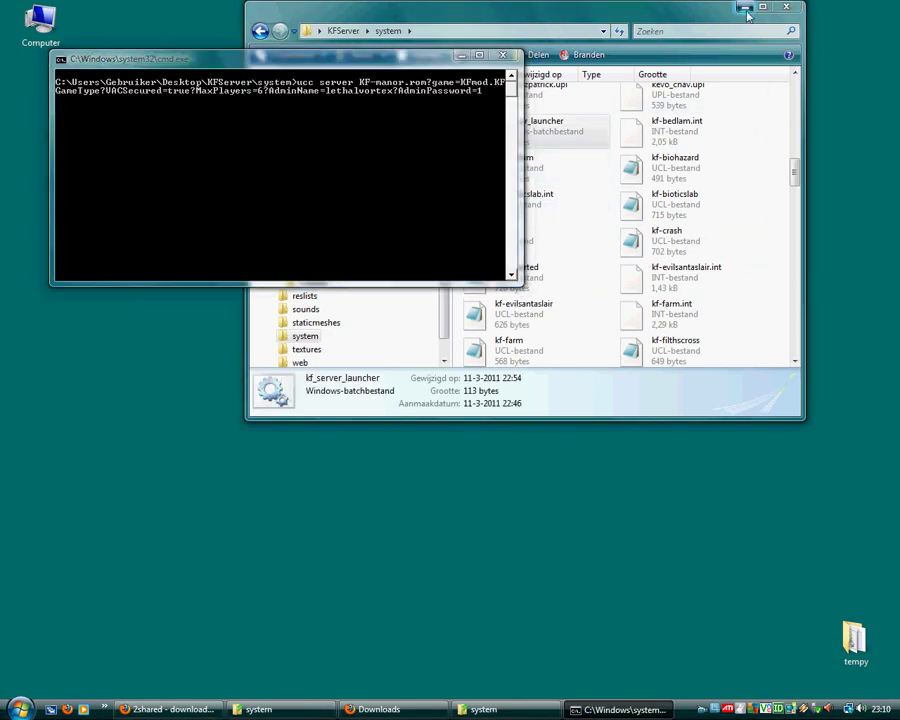
Minimize the system folder window and move the server console to the middle of the desktop
left_click(745, 8)
left_click_drag(360, 58, 605, 190)
left_click_drag(445, 190, 390, 308)
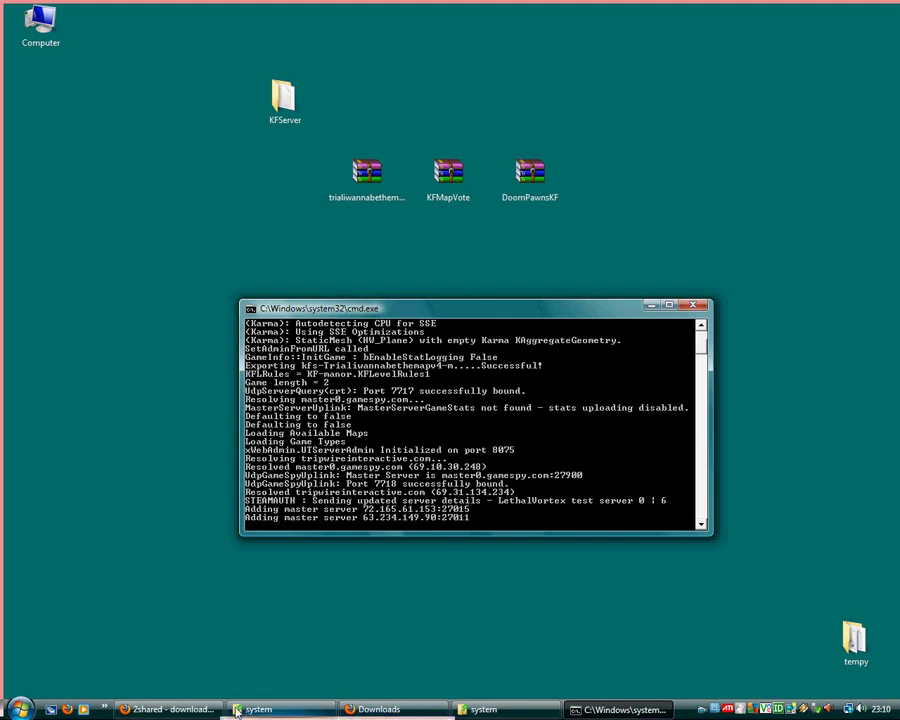
Switch to the Web Admin in Firefox and examine the default voting configurations and the Killing Floor map cycle
left_click(170, 709)
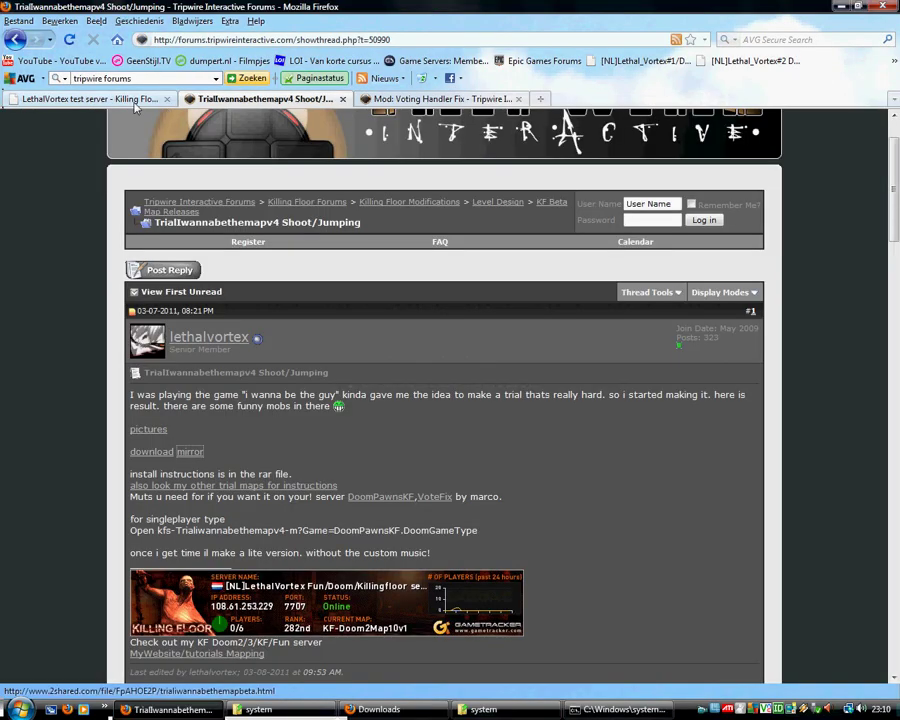
key("ctrl+Page_Up")
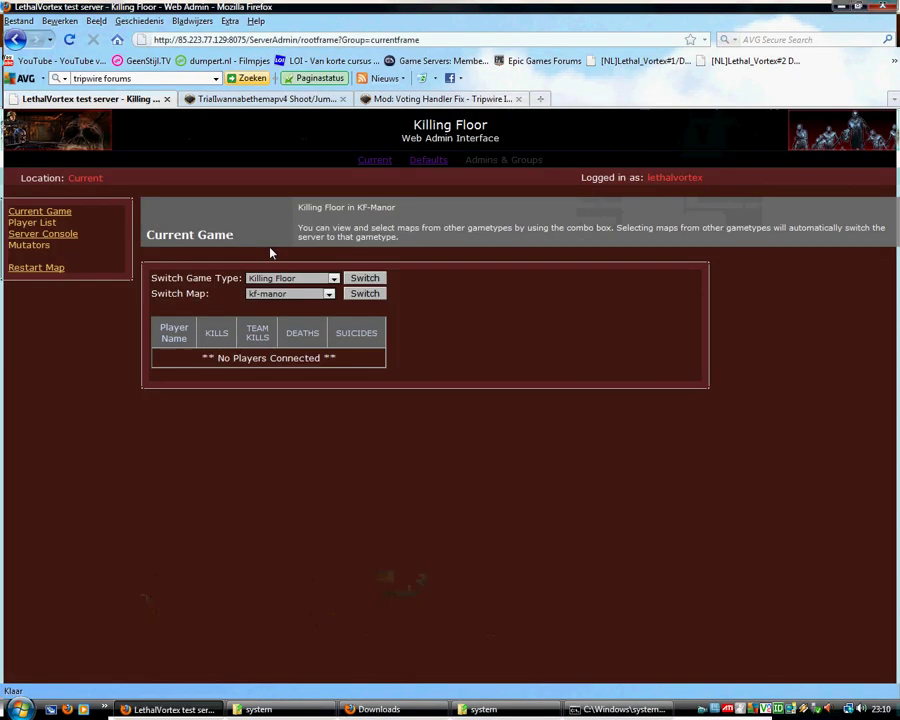
left_click(383, 160)
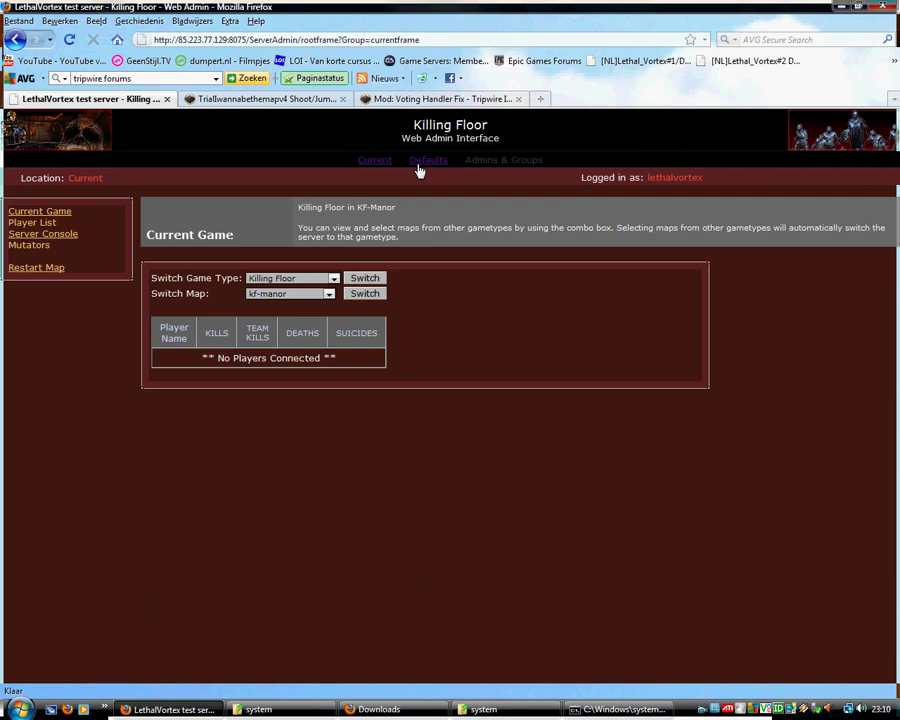
left_click(419, 161)
left_click(55, 334)
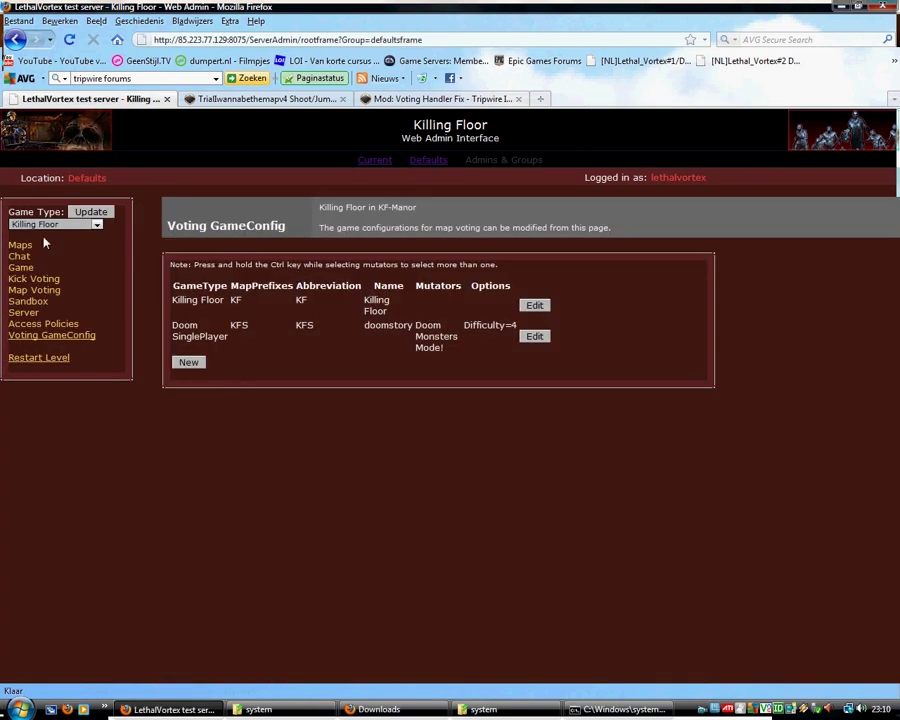
left_click(20, 245)
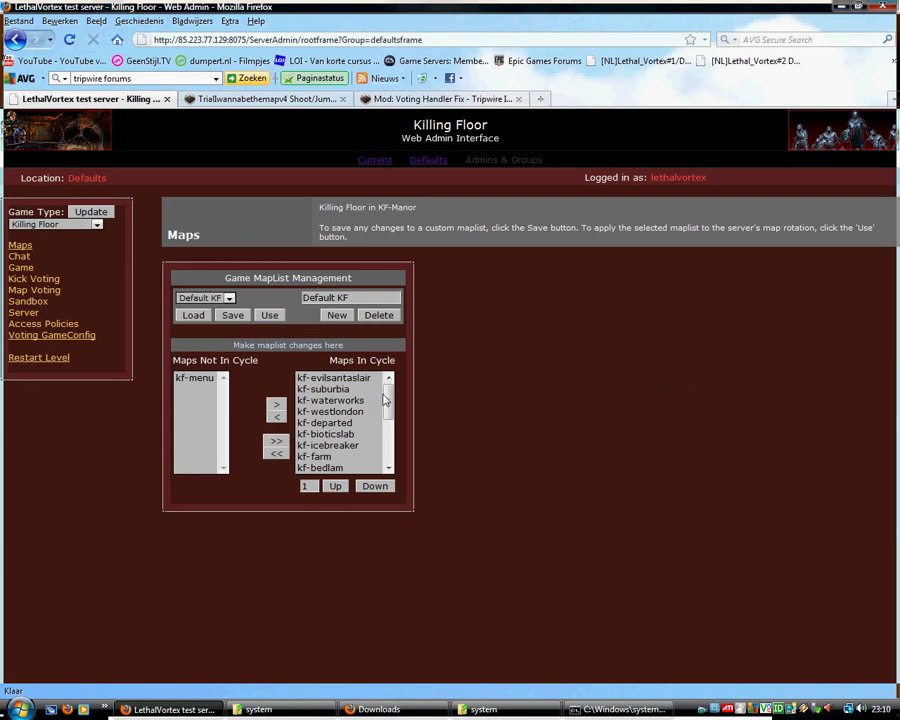
left_click_drag(385, 400, 395, 368)
left_click_drag(390, 449, 390, 458)
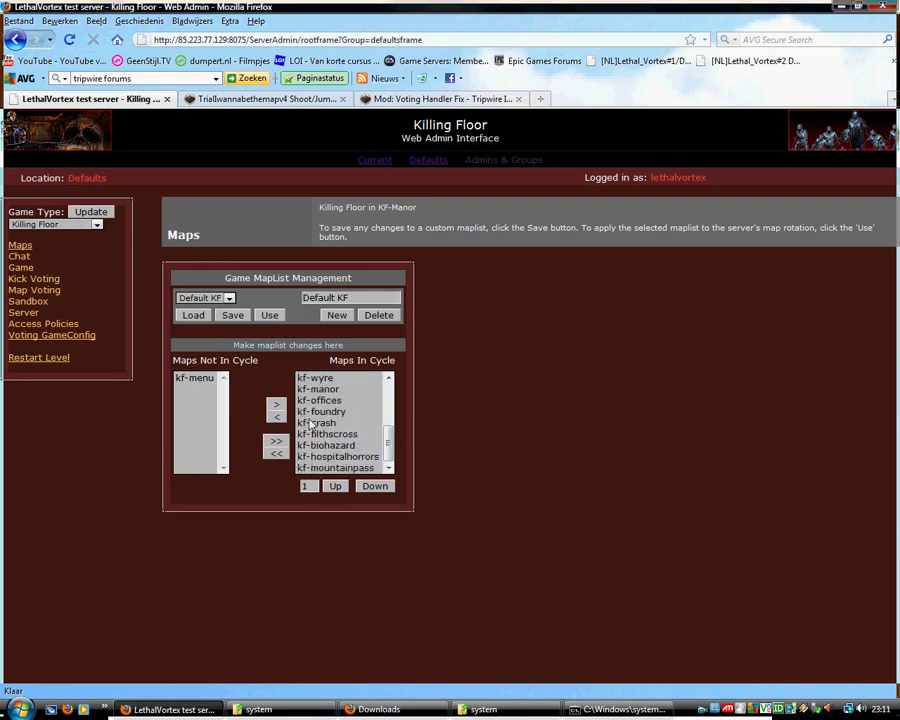
Add kfs-Trialiwannabethemapv4-m to the map cycle of the Doom SinglePlayer game type and save the Default KFS0 map list
left_click(55, 224)
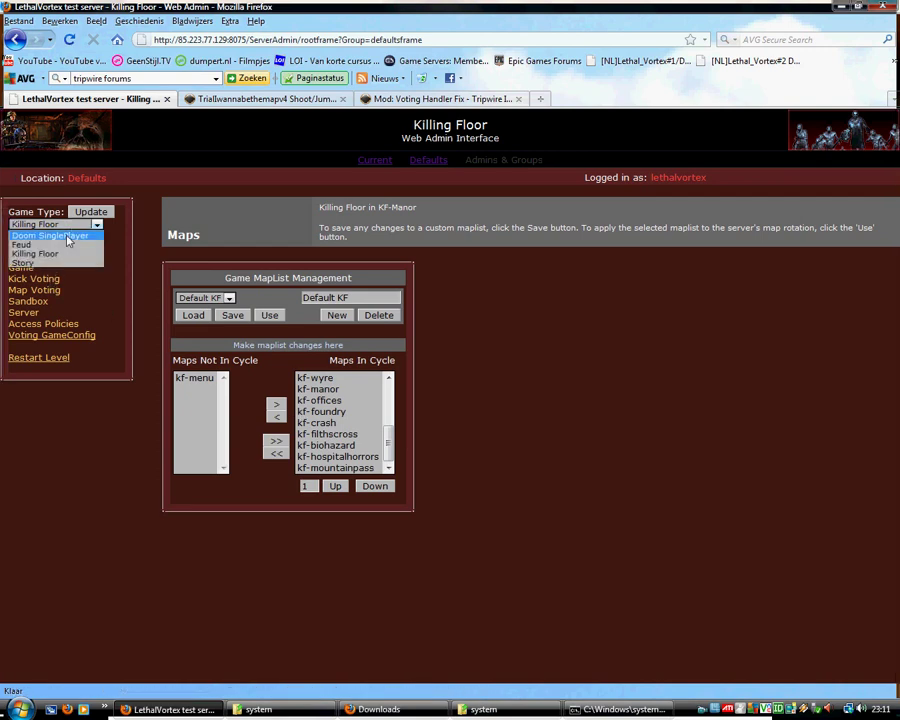
left_click(68, 236)
left_click(100, 213)
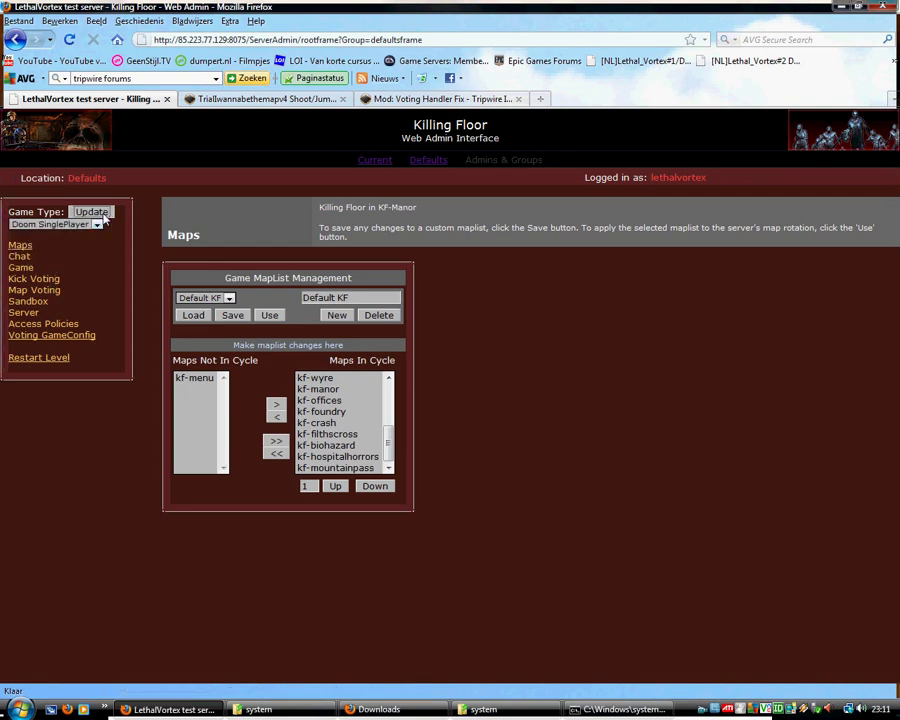
left_click(276, 378)
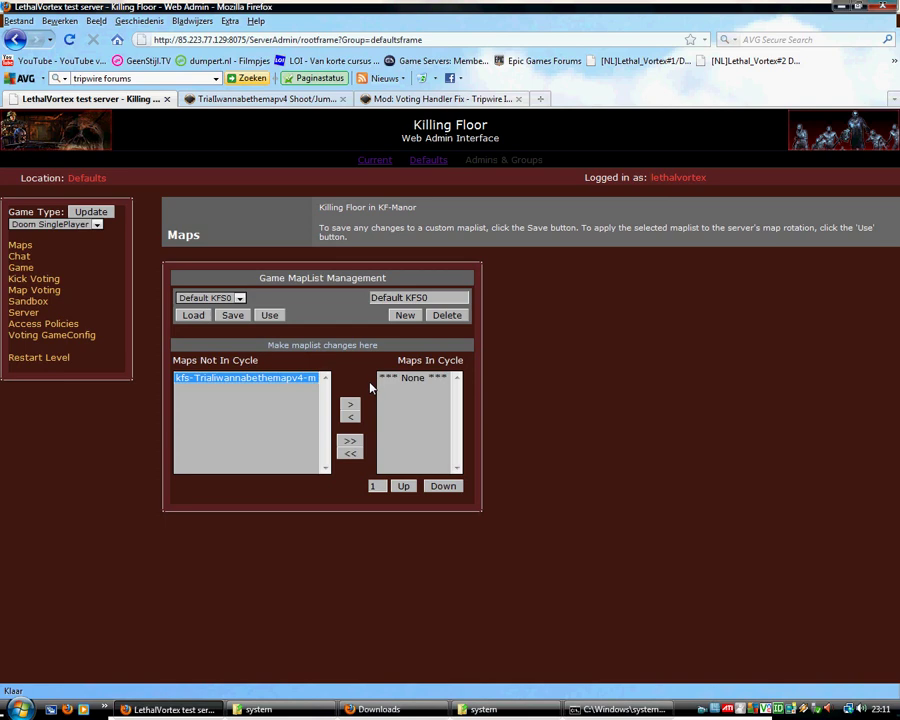
left_click(350, 407)
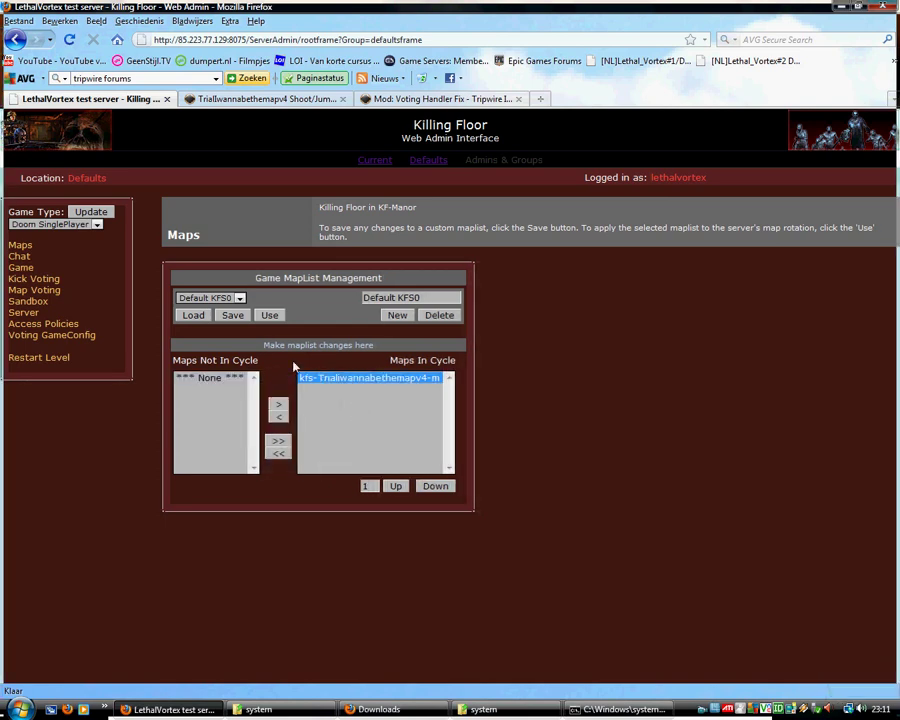
left_click(238, 318)
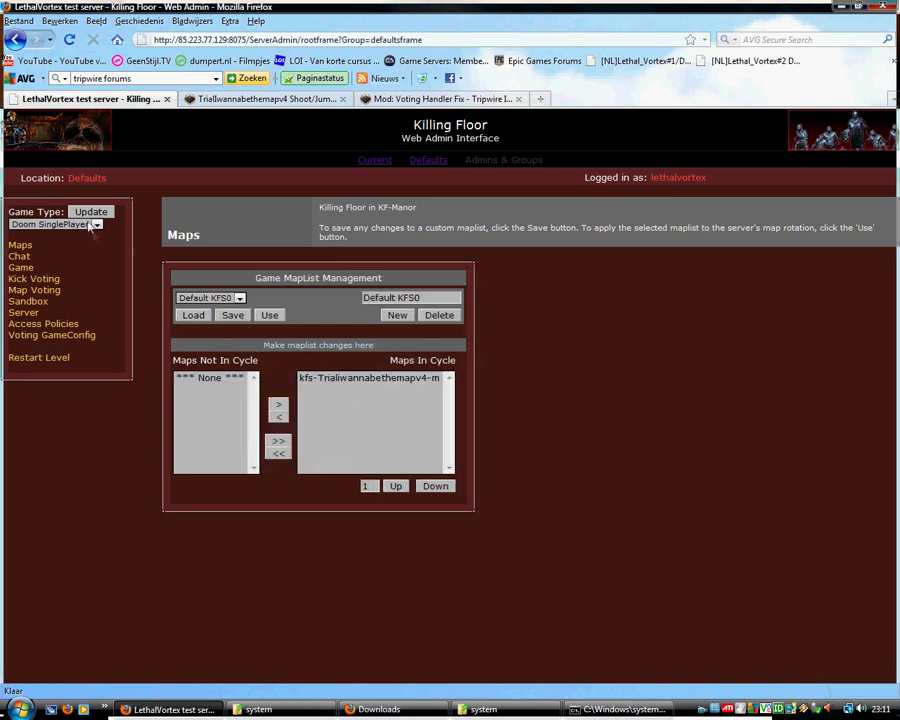
Restart the level, clearing the override for both the admin name and the admin password before accepting
left_click(60, 357)
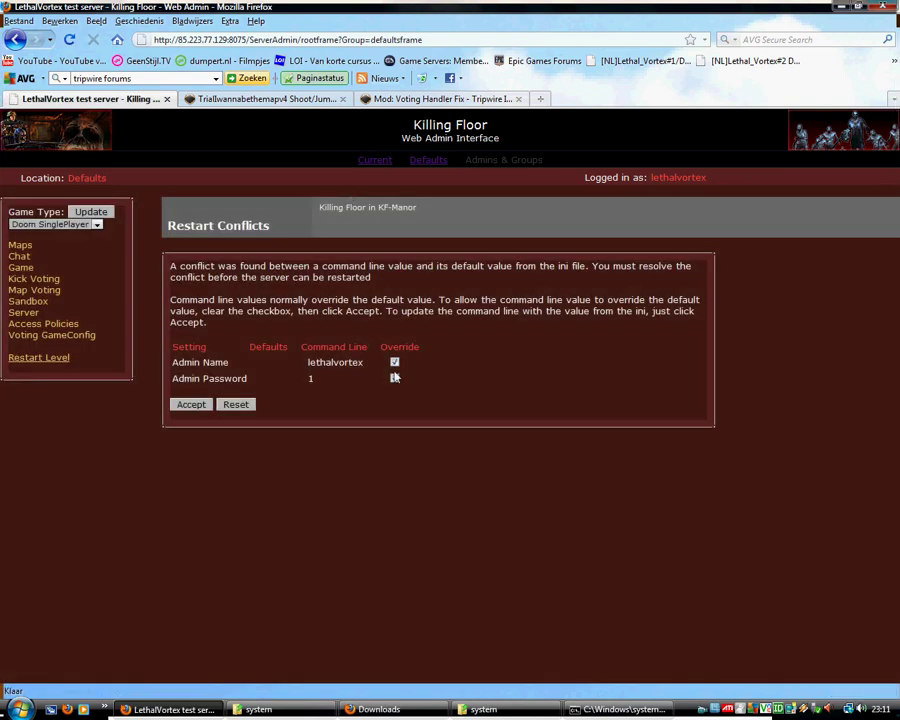
left_click(394, 378)
left_click(394, 362)
left_click(191, 404)
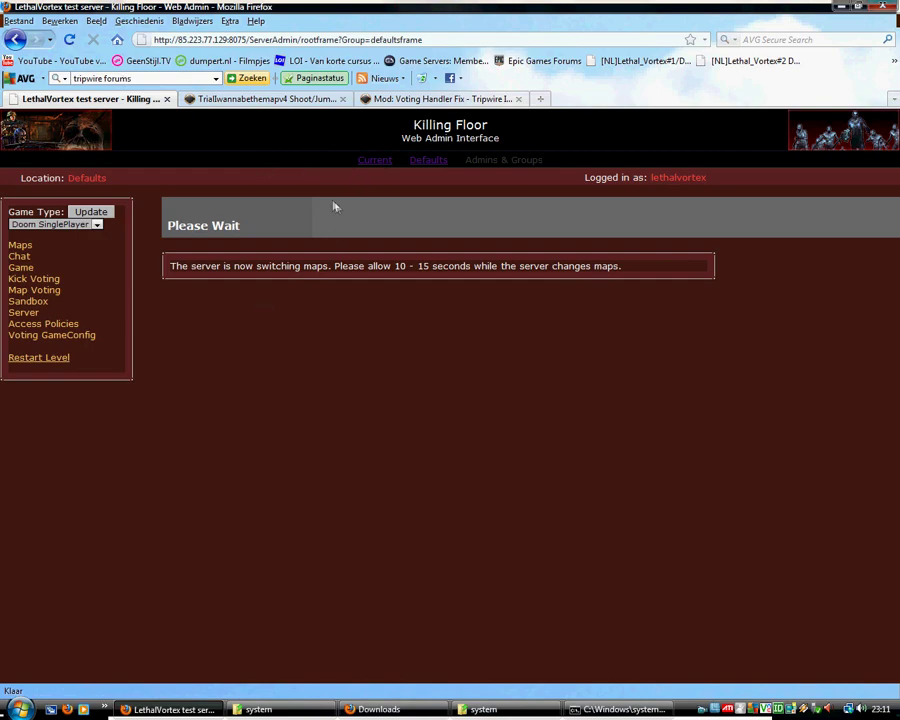
key("ctrl+Tab")
key("ctrl+Tab")
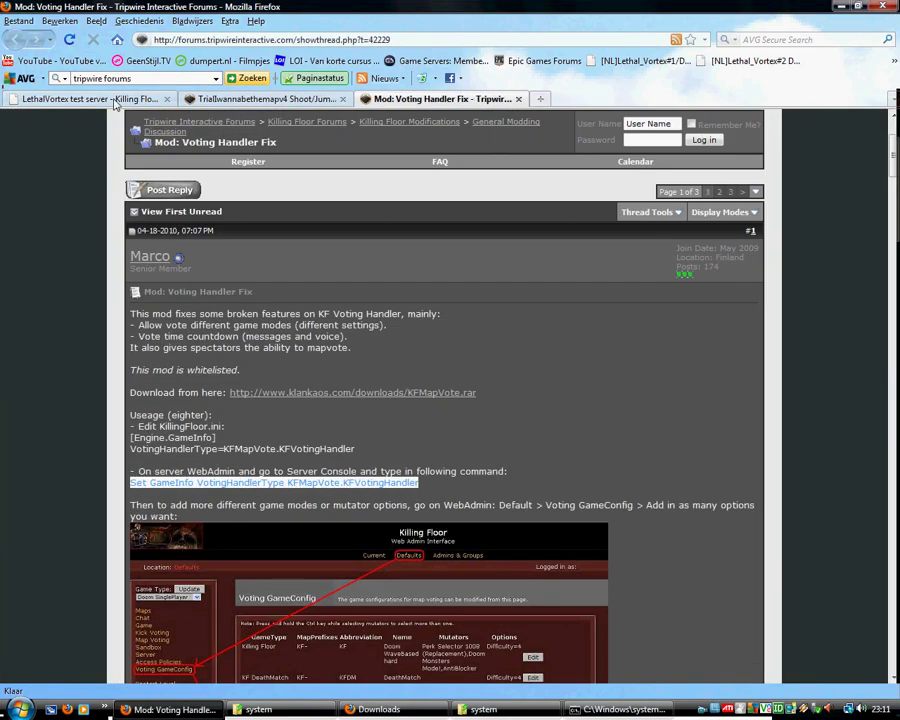
key("ctrl+Tab")
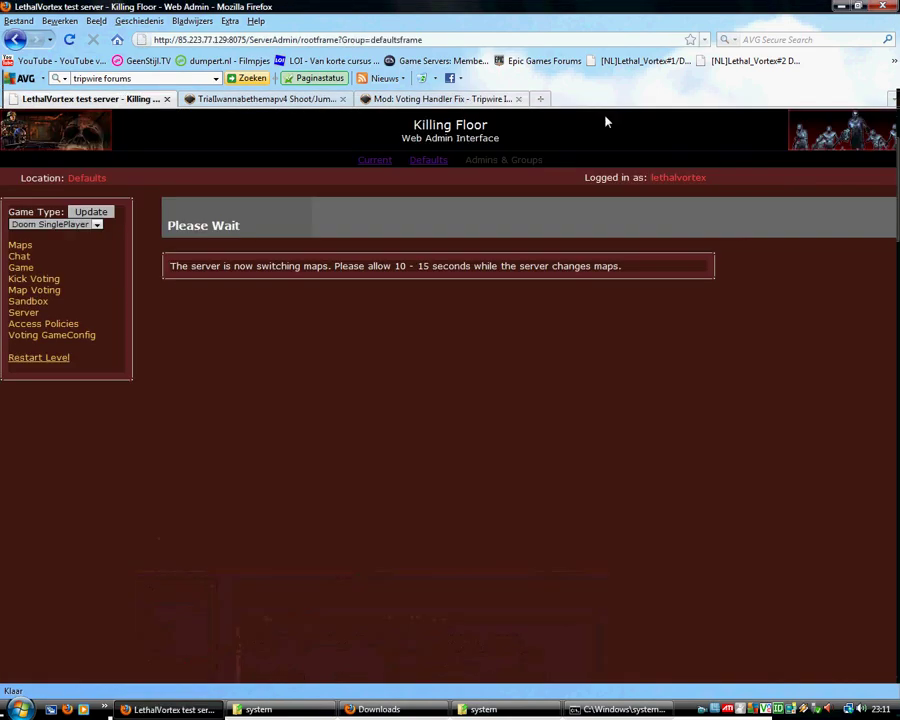
Check which maps the current game settings offer for the Doom SinglePlayer and Killing Floor game types
left_click(375, 162)
left_click(280, 285)
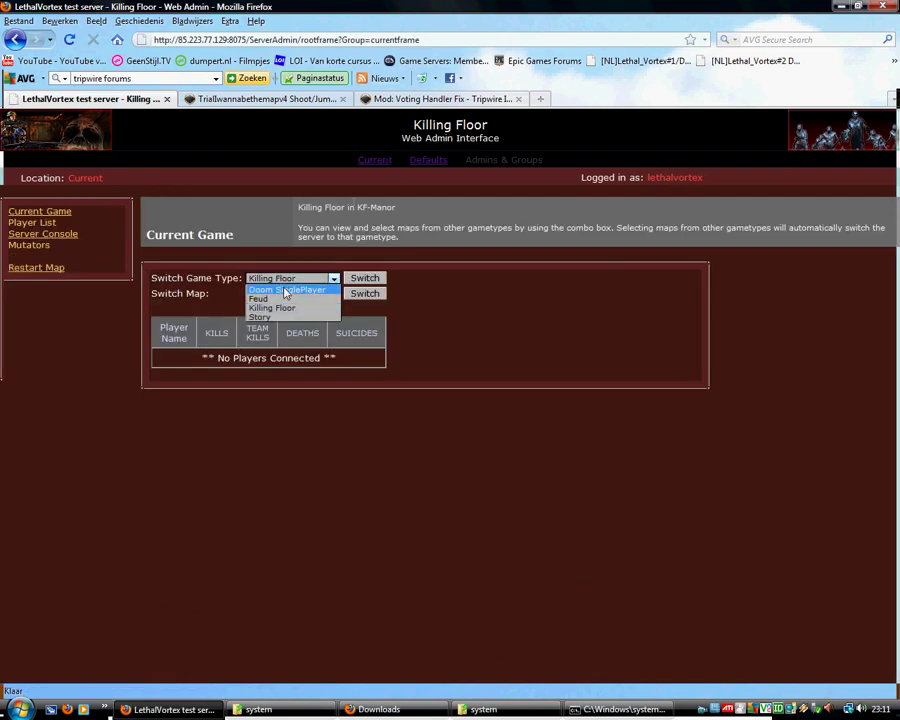
left_click(284, 290)
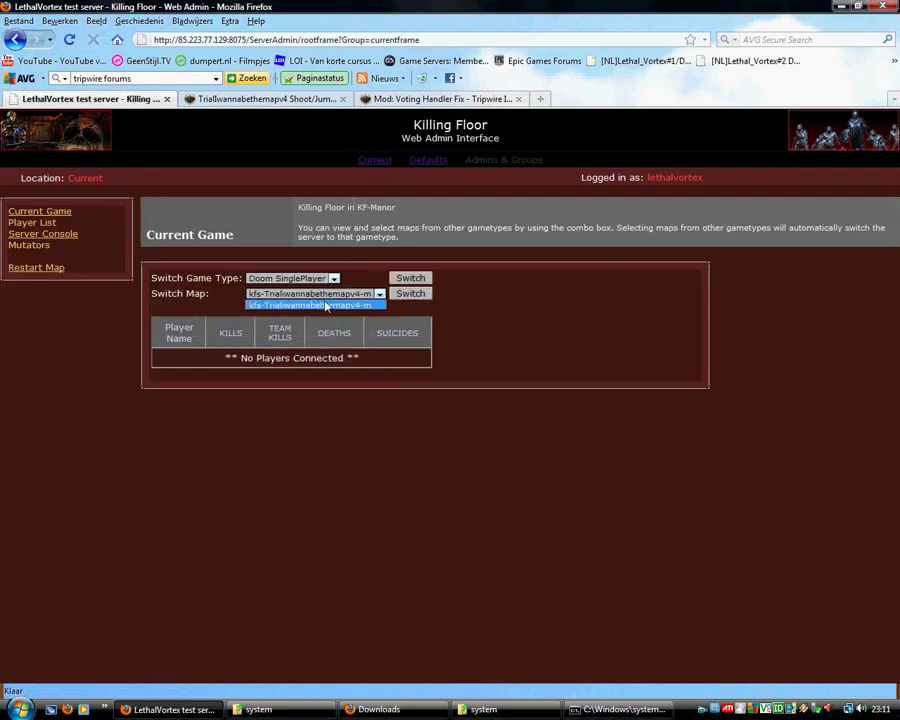
left_click(313, 306)
left_click(296, 279)
left_click(336, 307)
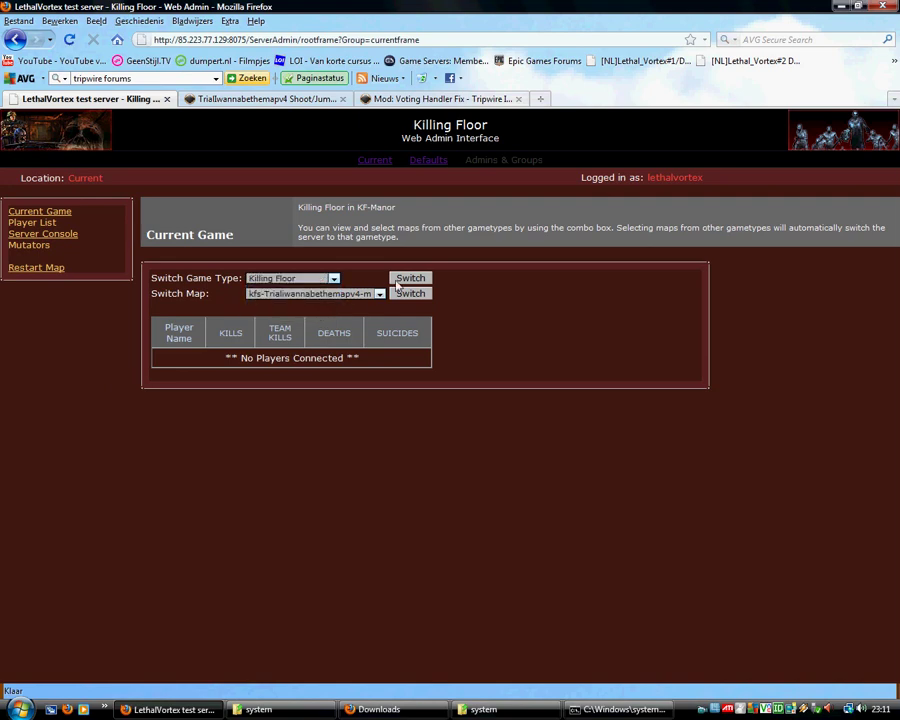
left_click(295, 294)
left_click(481, 336)
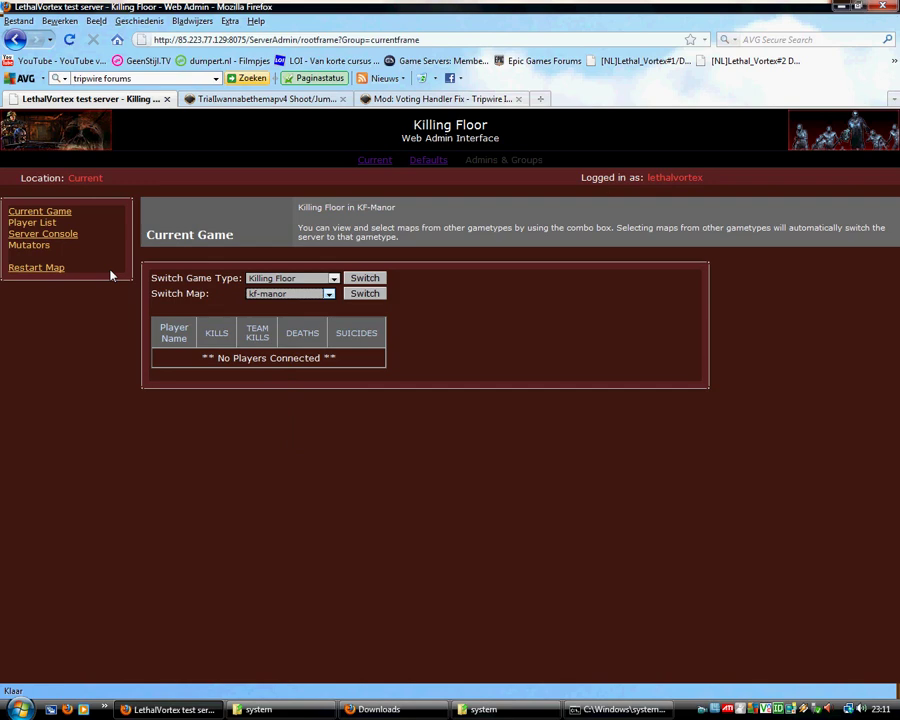
left_click(50, 268)
Minimize the browser and start Steam from its shortcut in the desktop subfolder of the tempy folder
left_click(842, 7)
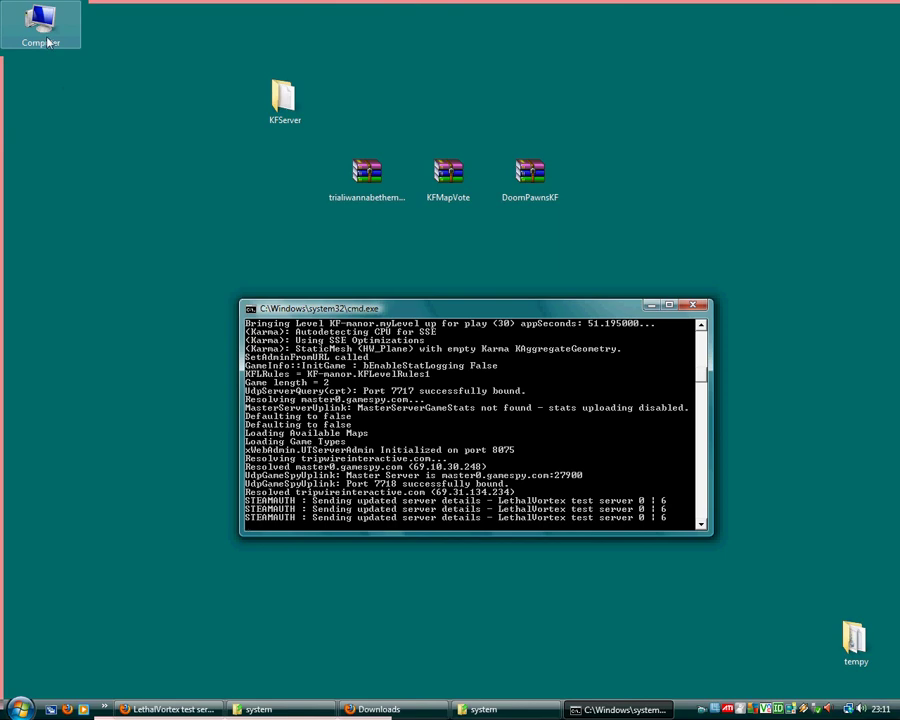
double_click(855, 640)
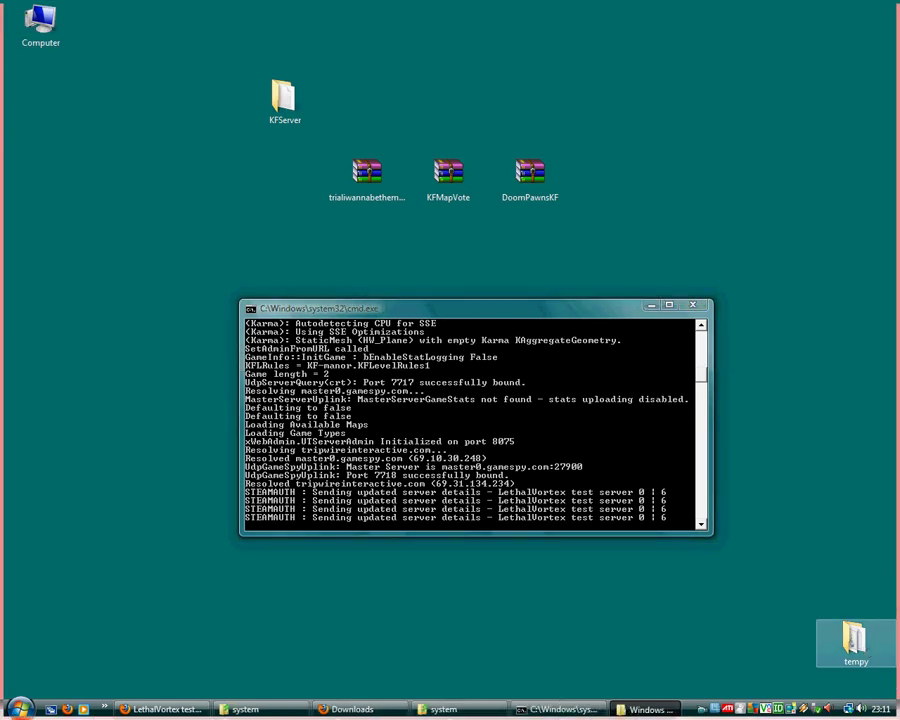
double_click(291, 205)
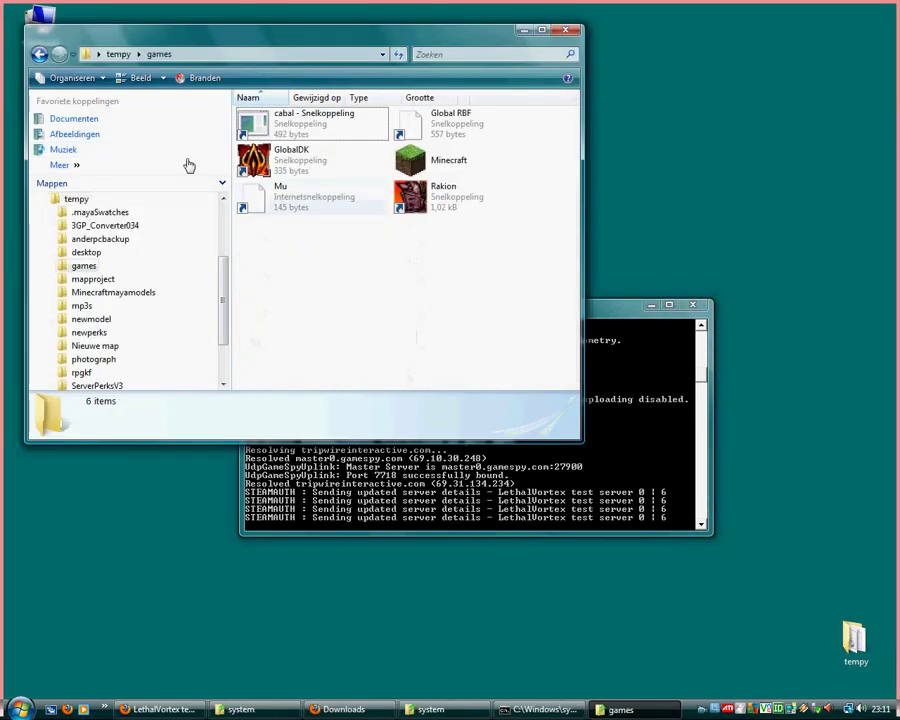
left_click(39, 54)
left_click(432, 330)
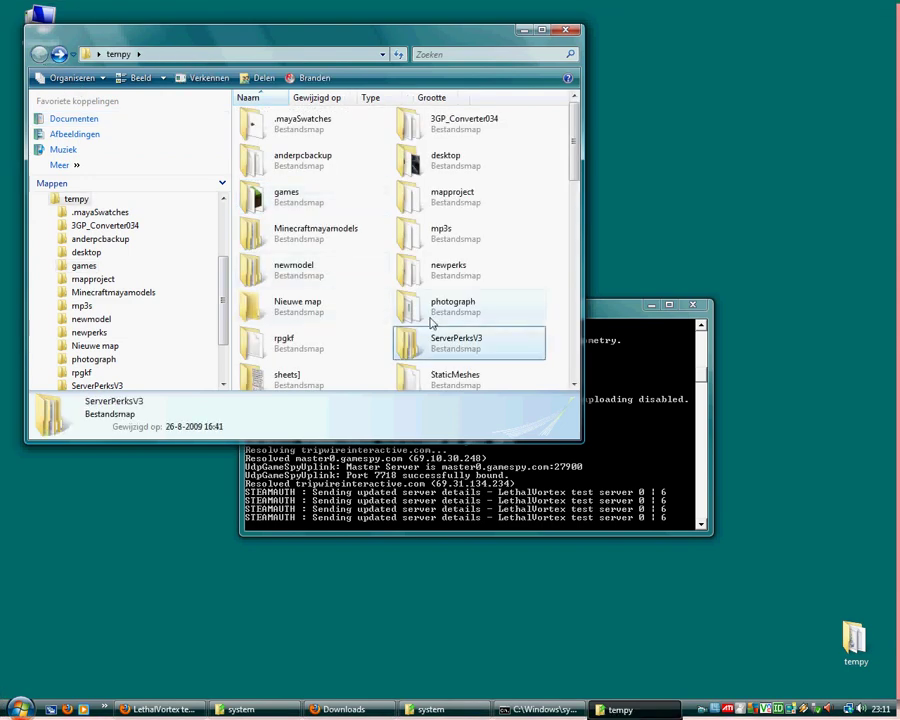
key("g")
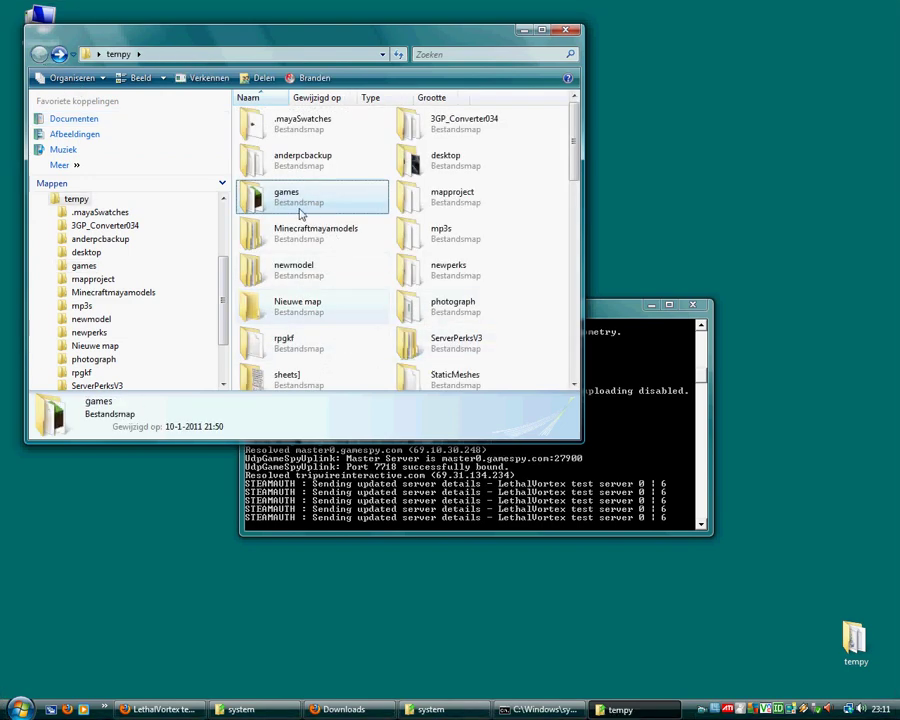
double_click(411, 162)
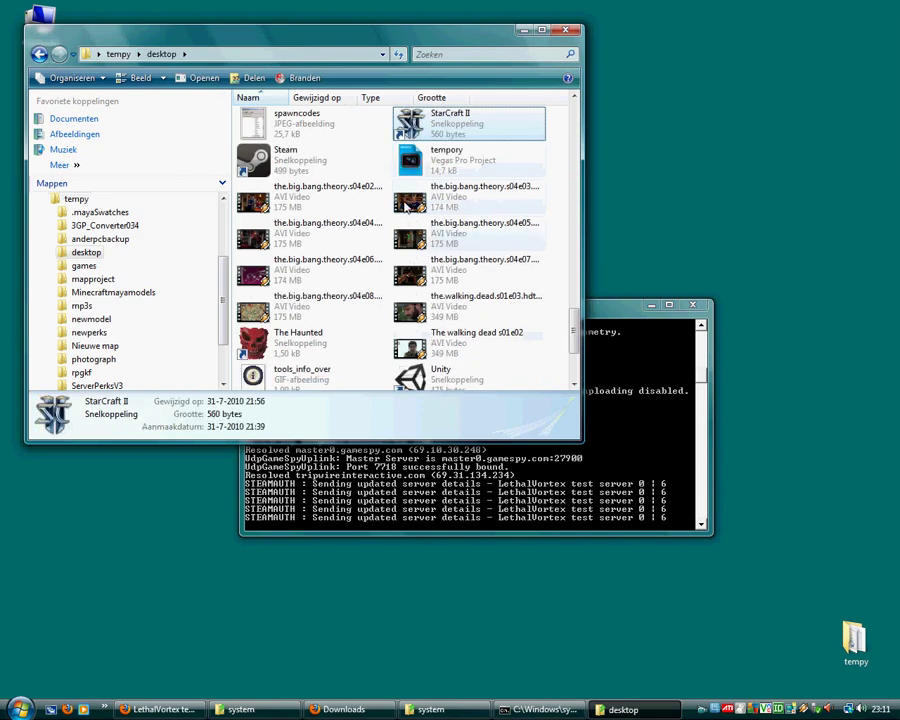
scroll(406, 208, "up", 8)
scroll(366, 211, "down", 2)
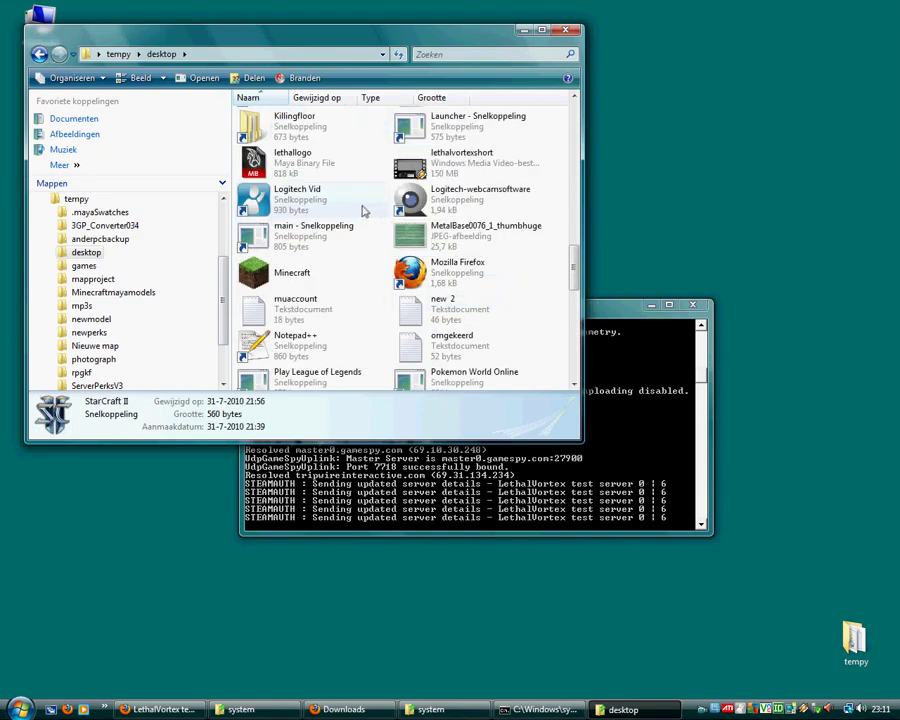
scroll(364, 211, "down", 3)
left_click(330, 362)
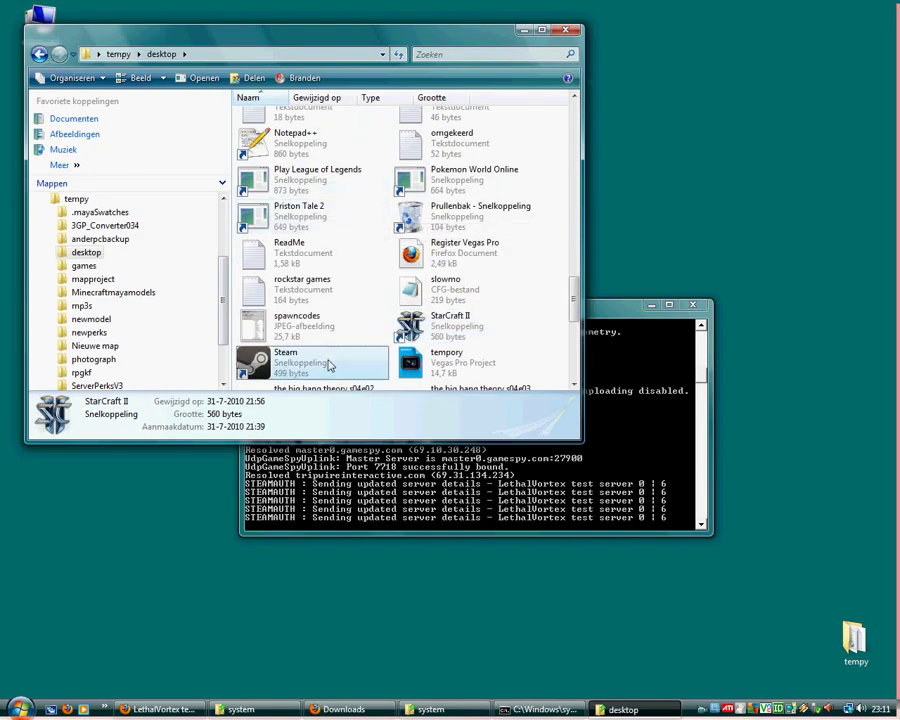
Close the folder window, move the server console higher on the desktop and switch to the Steam window
left_click(566, 31)
left_click_drag(400, 307, 361, 154)
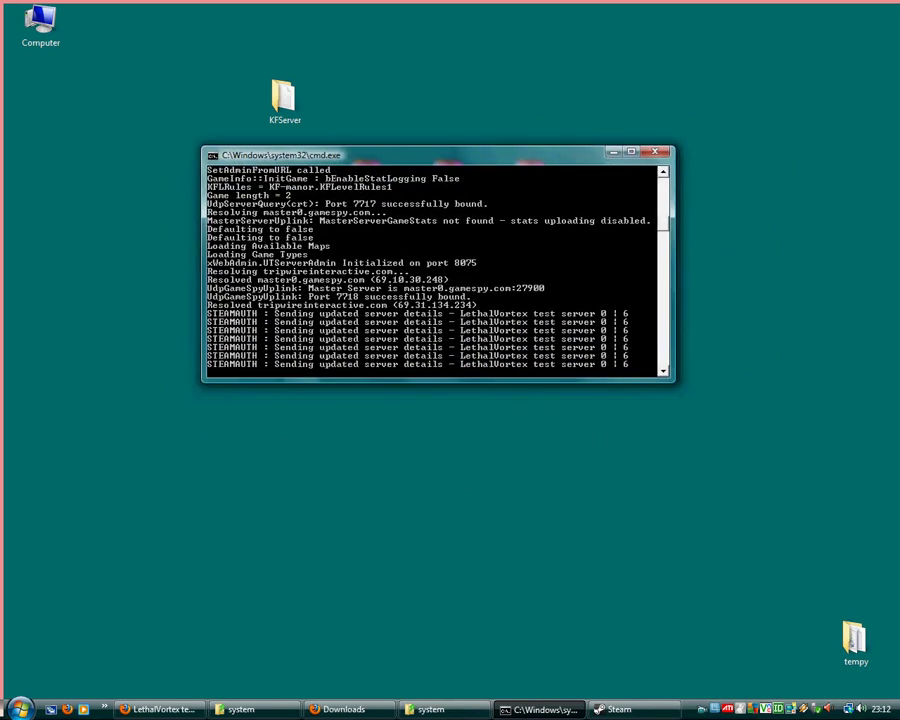
left_click(610, 709)
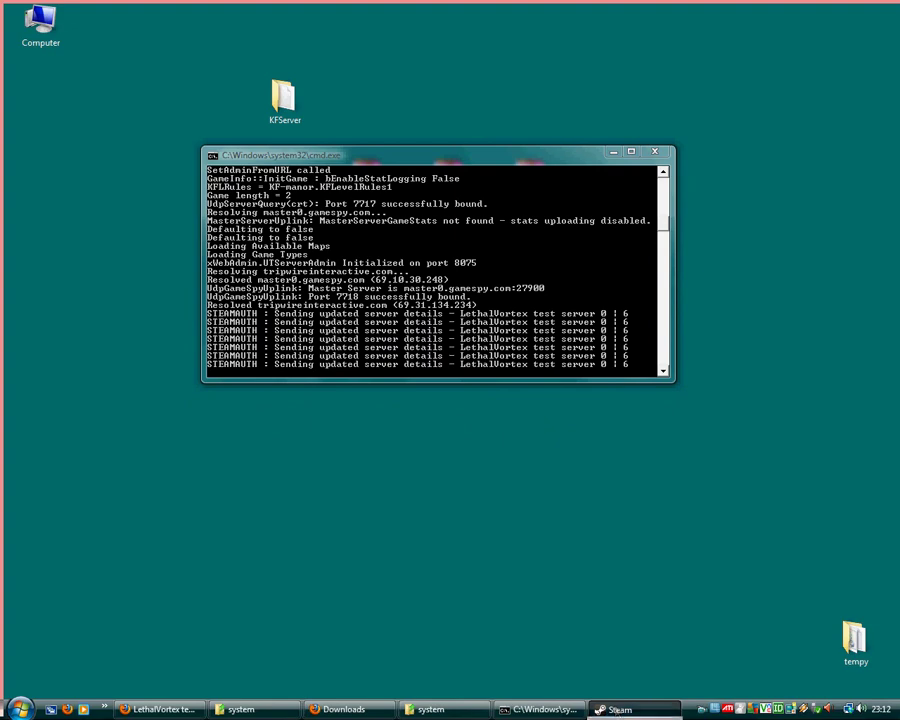
left_click_drag(361, 155, 387, 220)
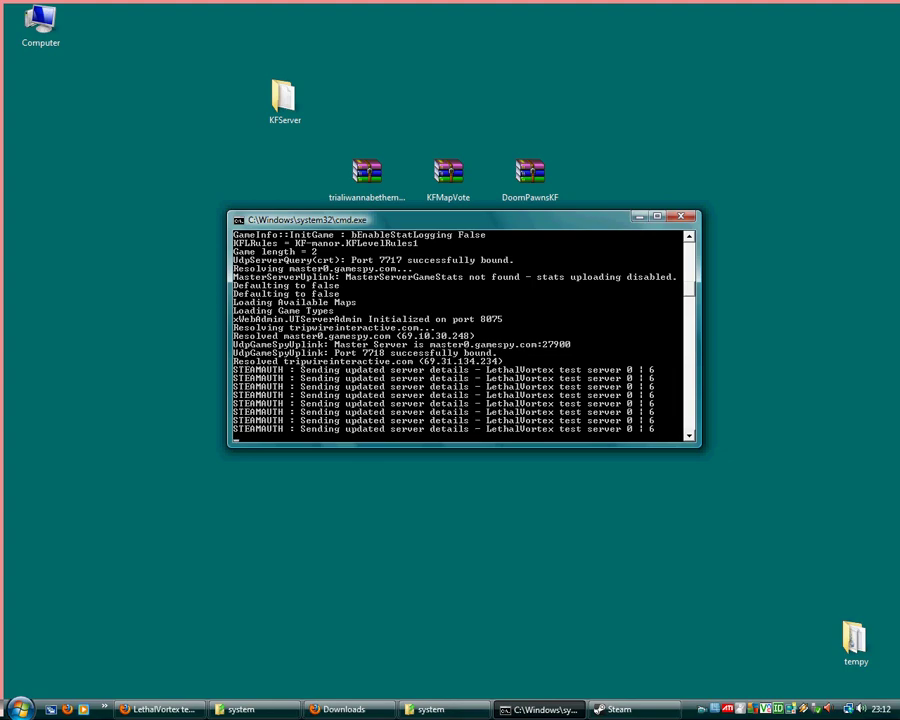
left_click_drag(387, 220, 377, 375)
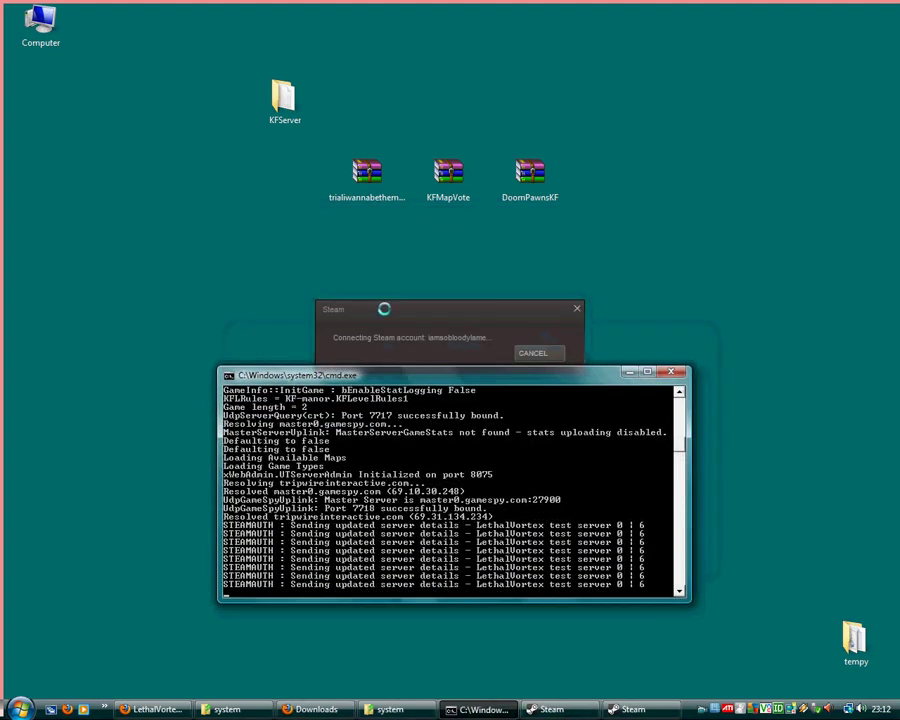
left_click_drag(290, 374, 258, 241)
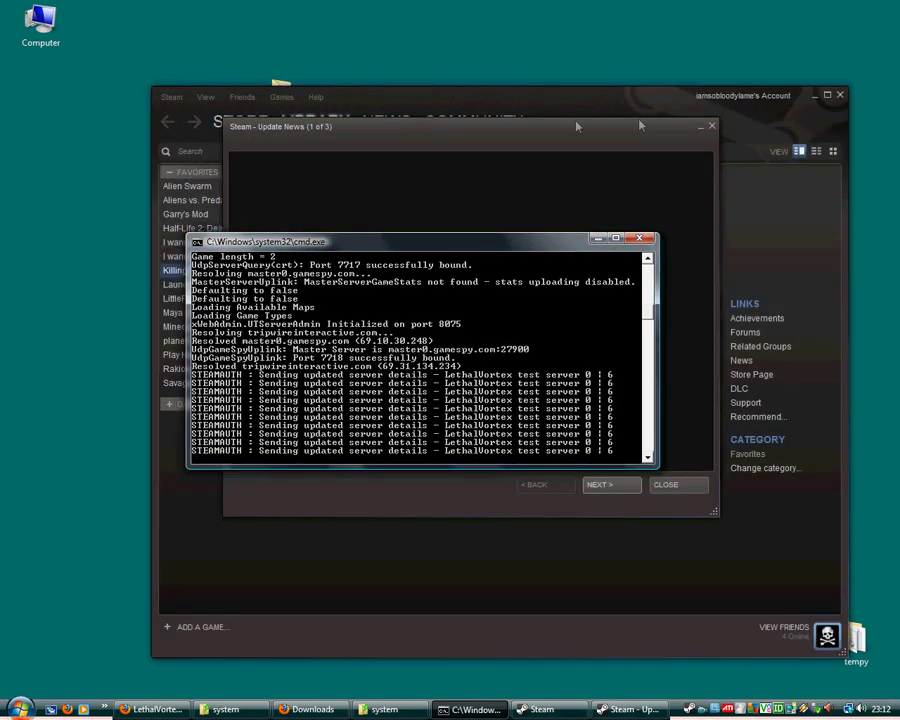
Bring Steam to the front and close its update news window
left_click(635, 114)
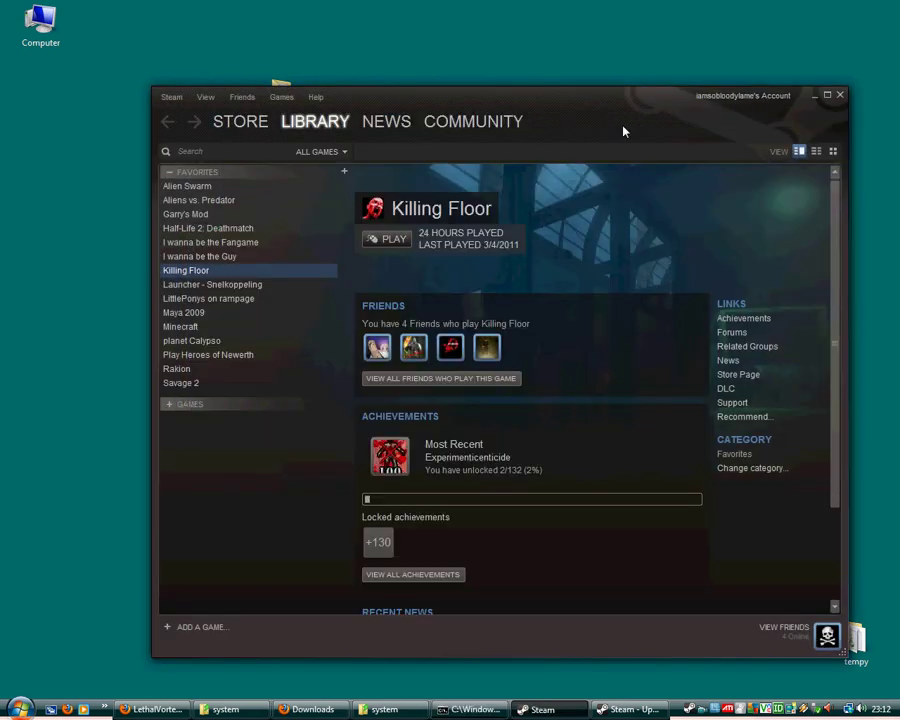
left_click(603, 709)
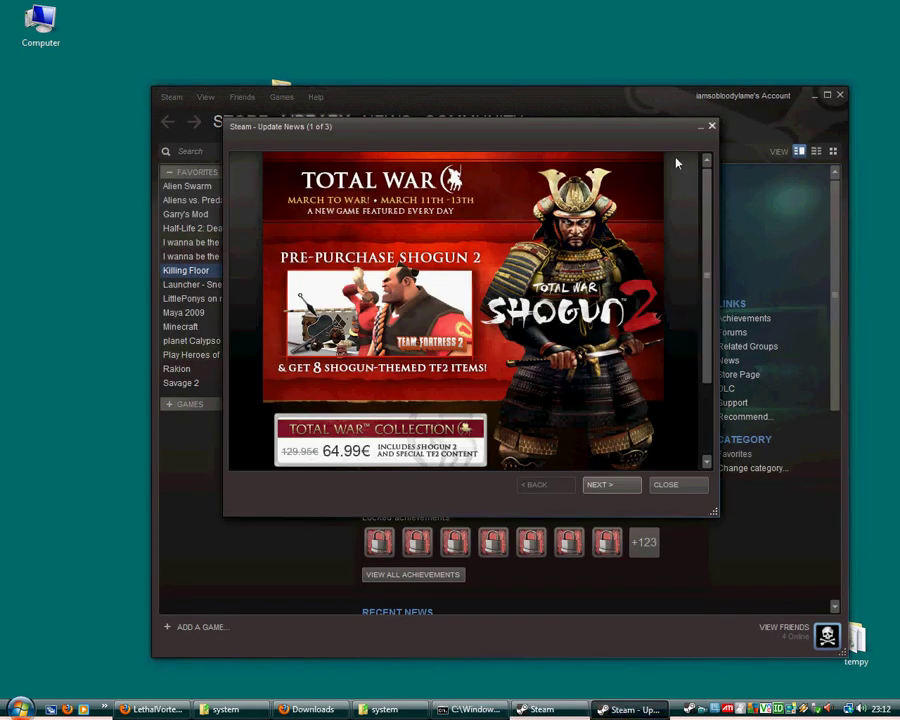
left_click(711, 125)
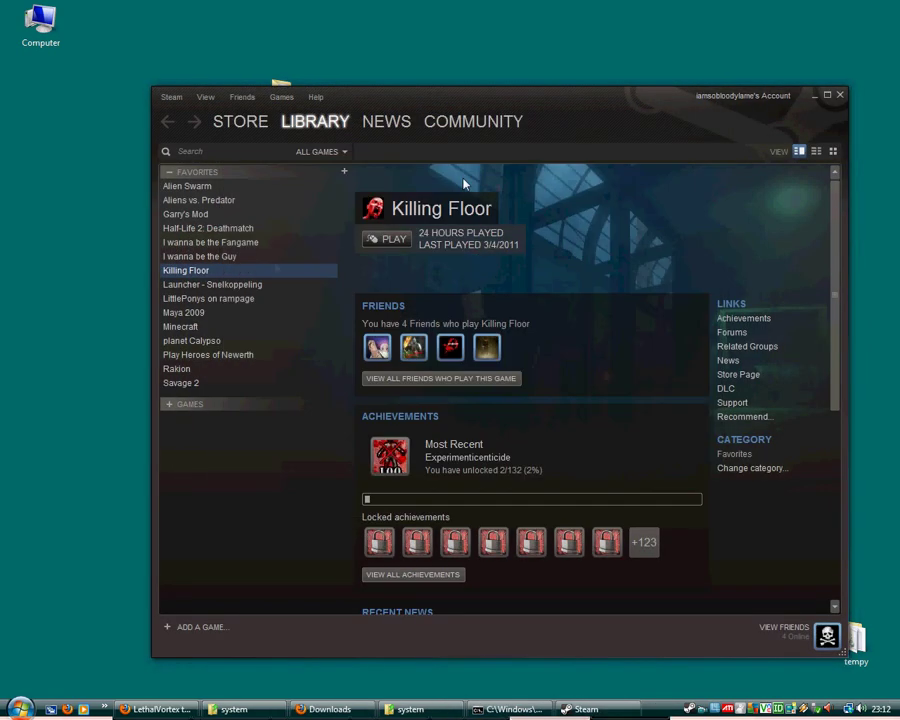
Launch Killing Floor from the Steam library favorites and close the Steam window
double_click(228, 272)
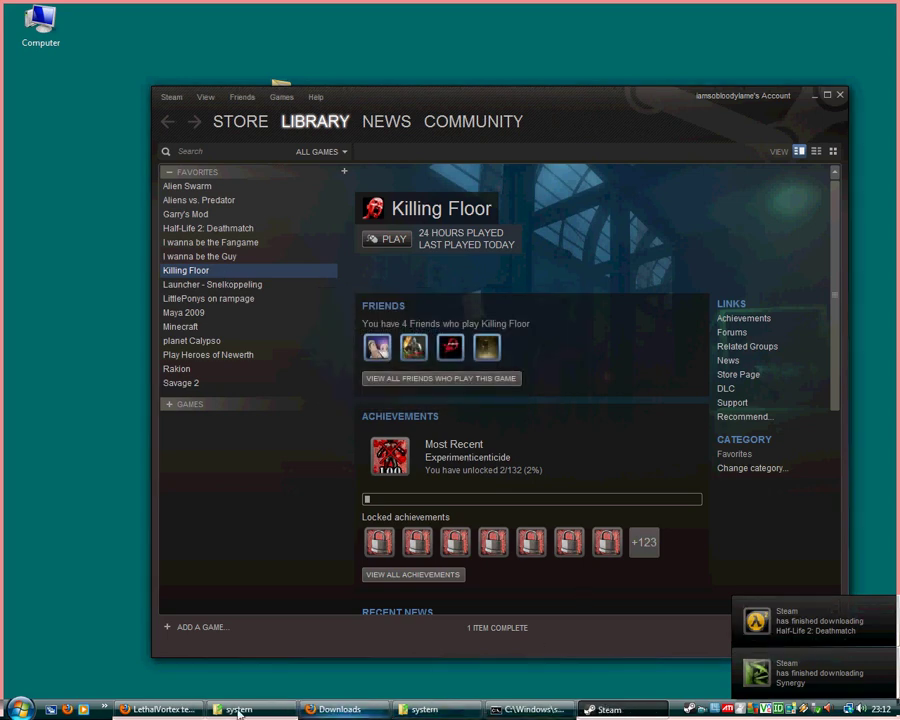
mouse_move(195, 710)
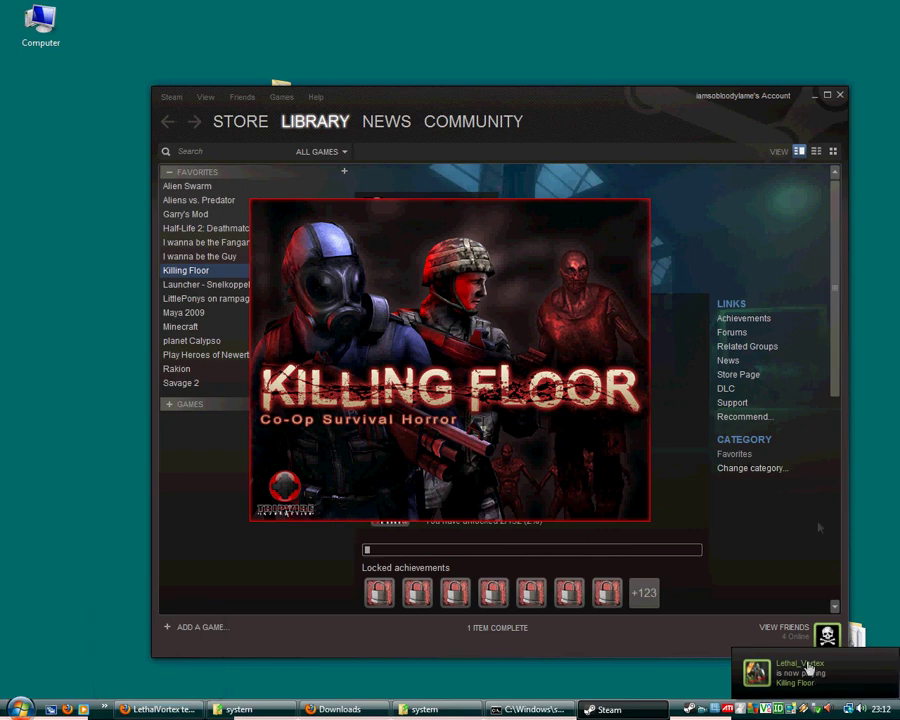
left_click(840, 96)
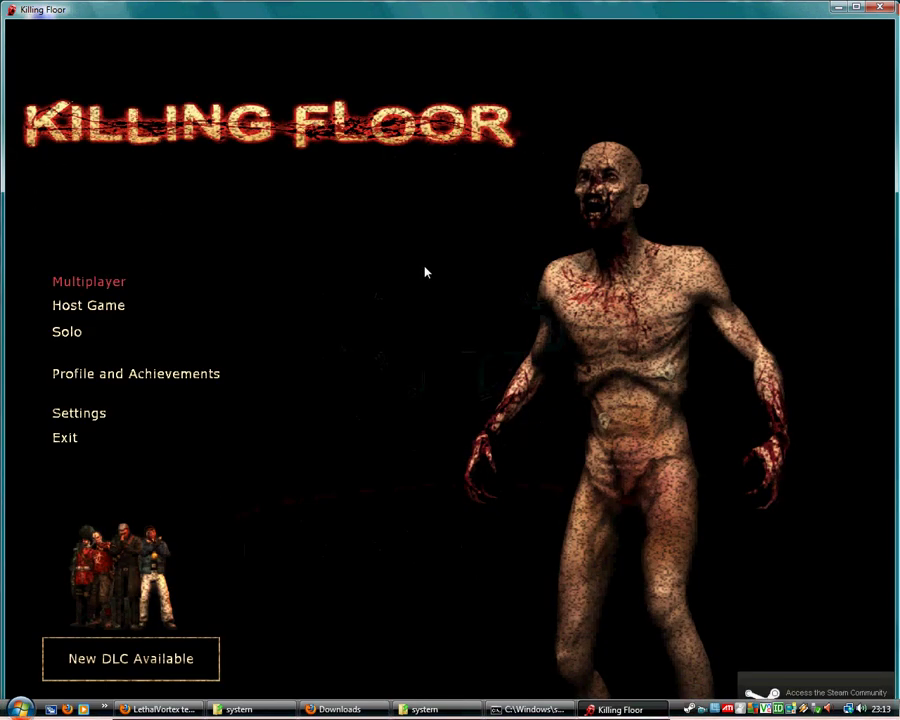
Shrink the Killing Floor window and reposition it near the desktop's upper left, then go back from the multiplayer screen to the main menu
left_click(76, 286)
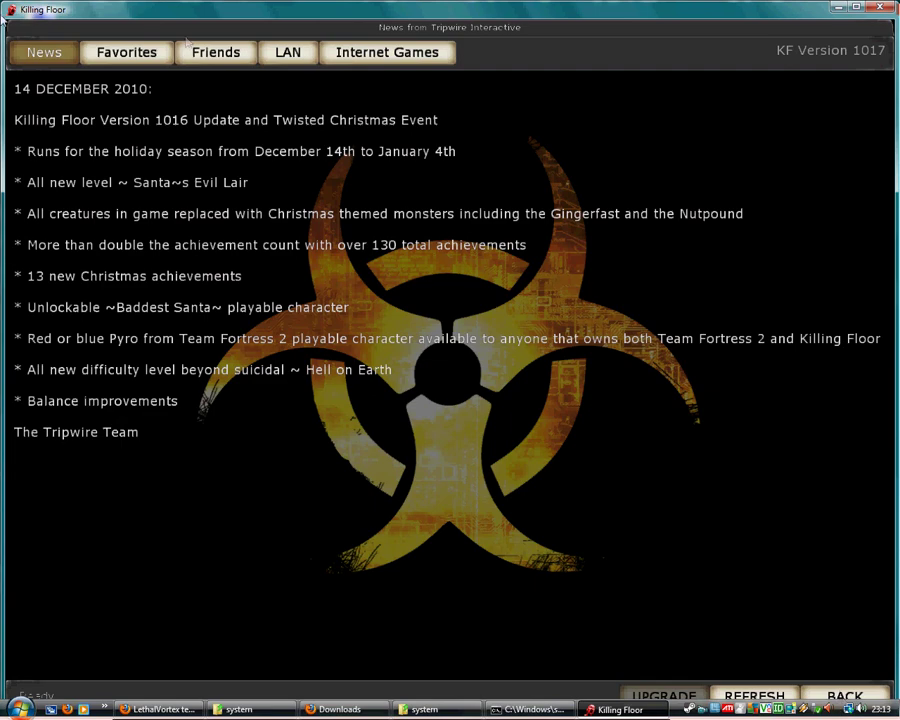
left_click_drag(3, 12, 283, 137)
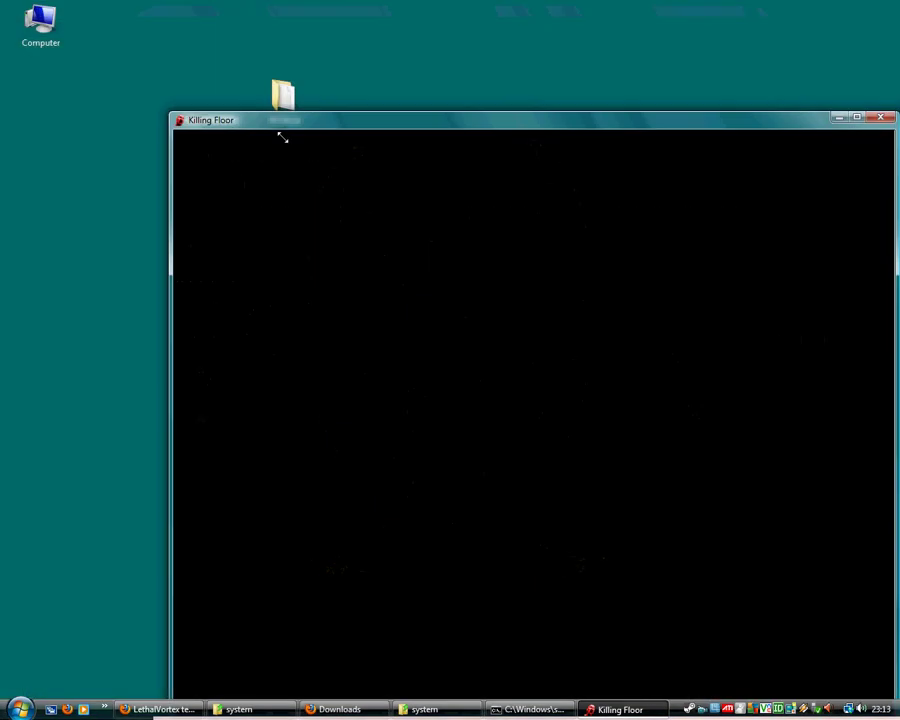
left_click_drag(363, 121, 237, 12)
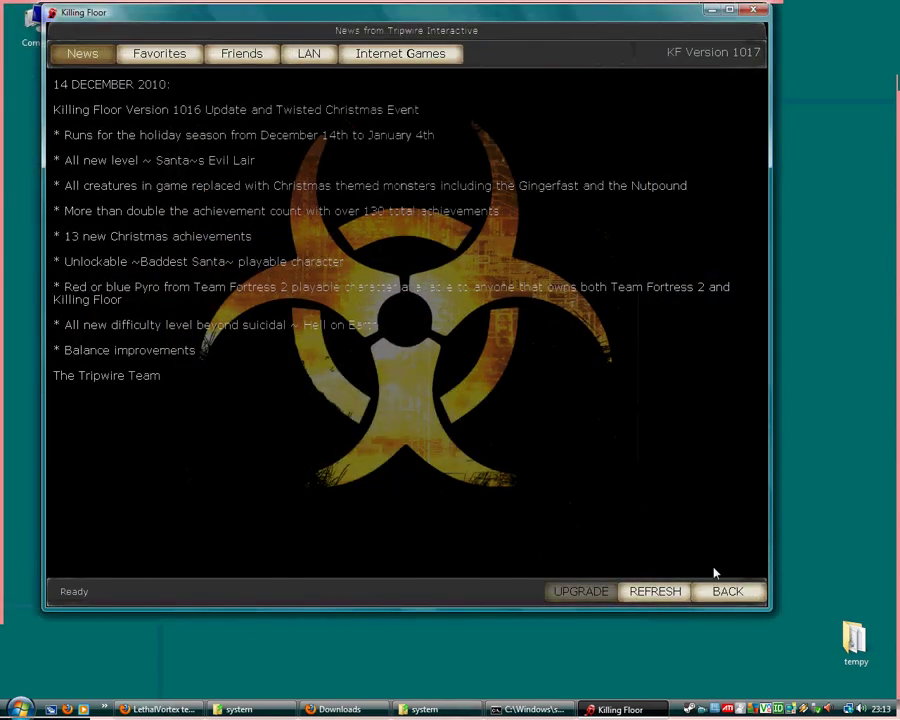
left_click(727, 591)
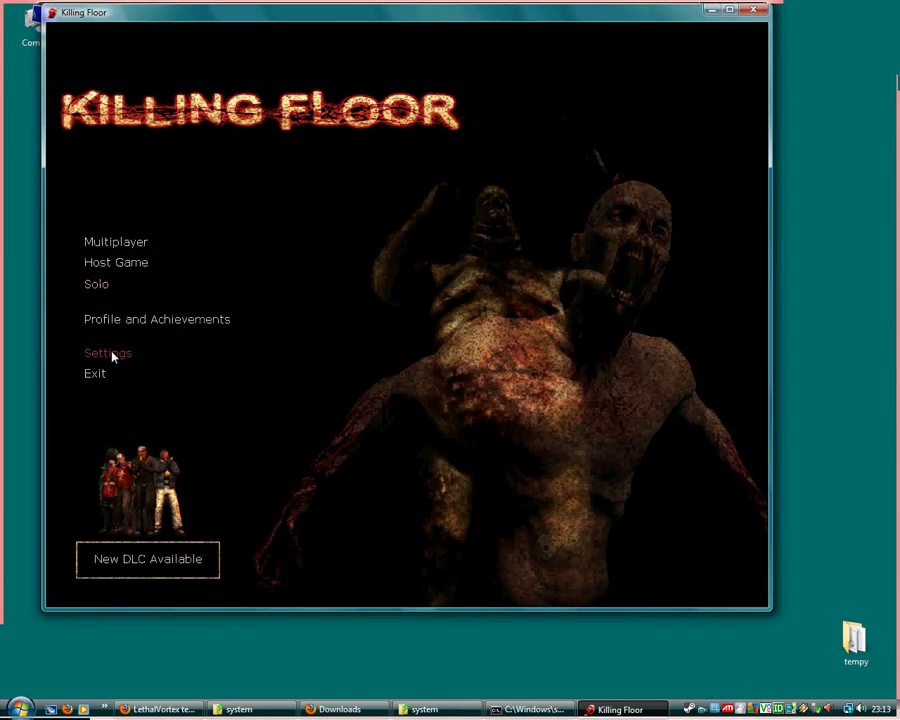
Set both the effects volume and the music volume to 0.00 in the game's audio settings and return to the main menu
left_click(113, 355)
left_click(228, 54)
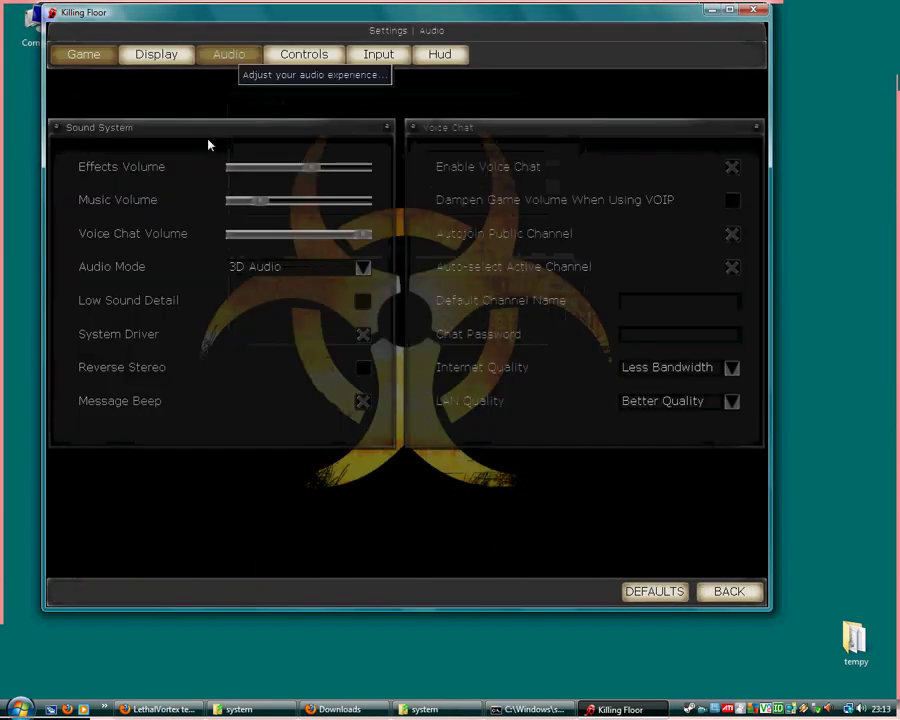
left_click_drag(311, 168, 199, 175)
left_click_drag(259, 201, 208, 215)
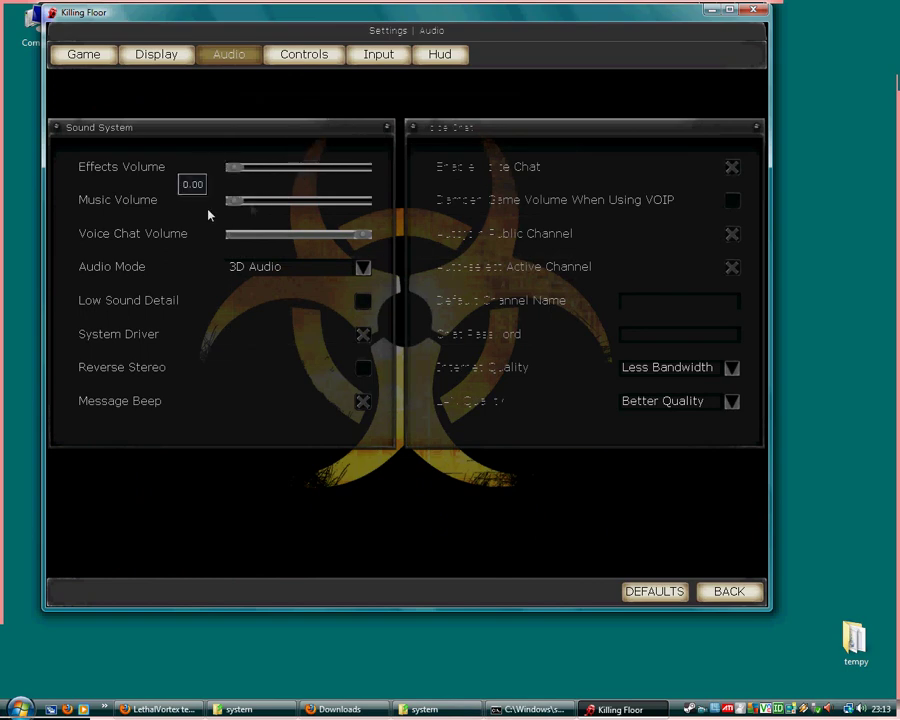
left_click(712, 590)
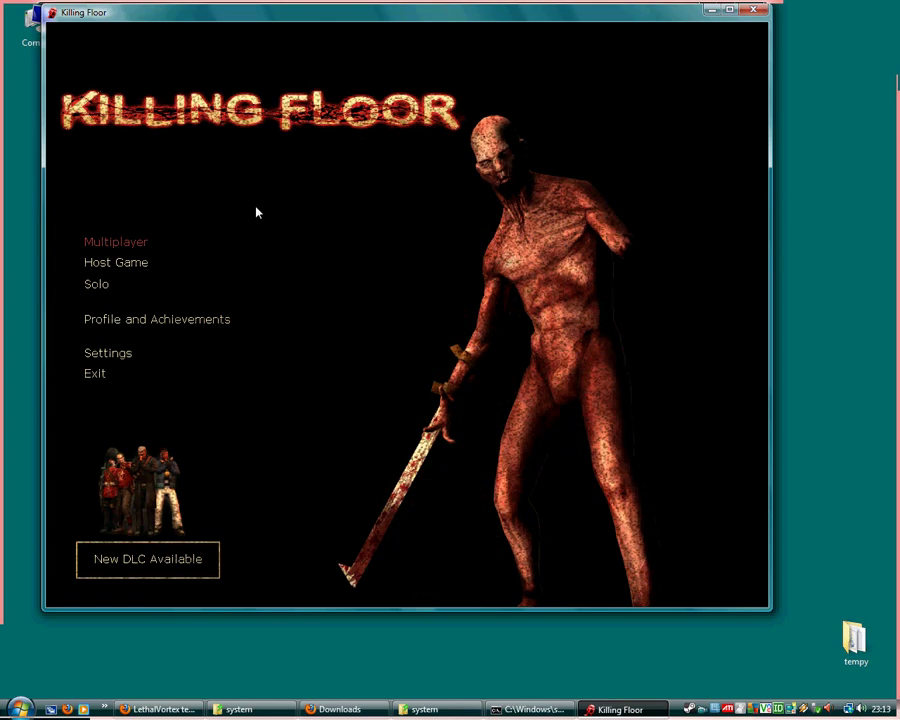
Change the IP address of the doom3 Monsters/VoteGametype server in the multiplayer favorites to 85.223.77.129:7707
left_click(115, 243)
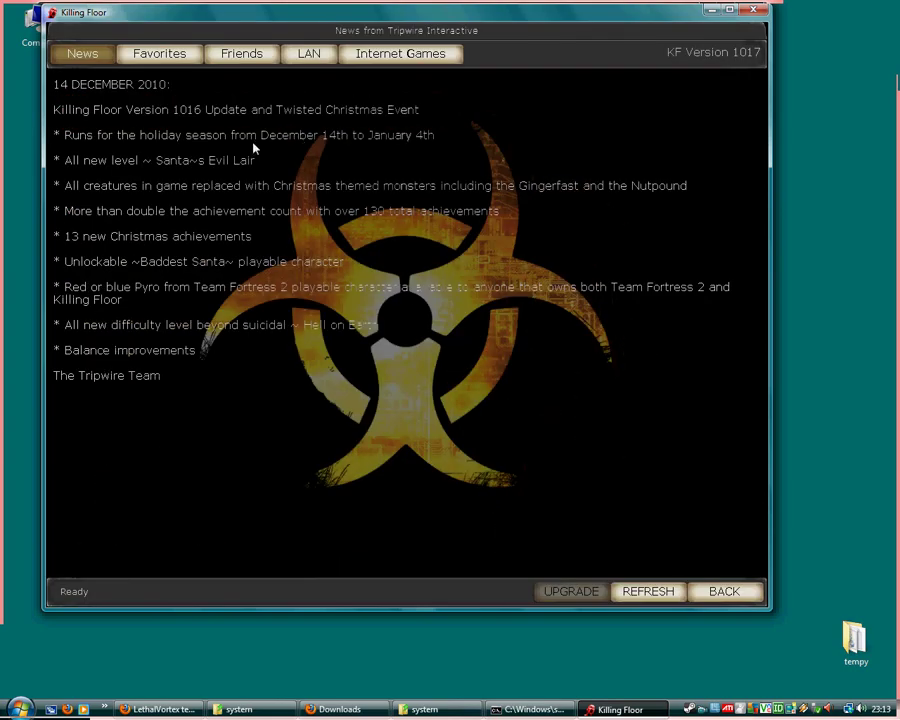
left_click(184, 60)
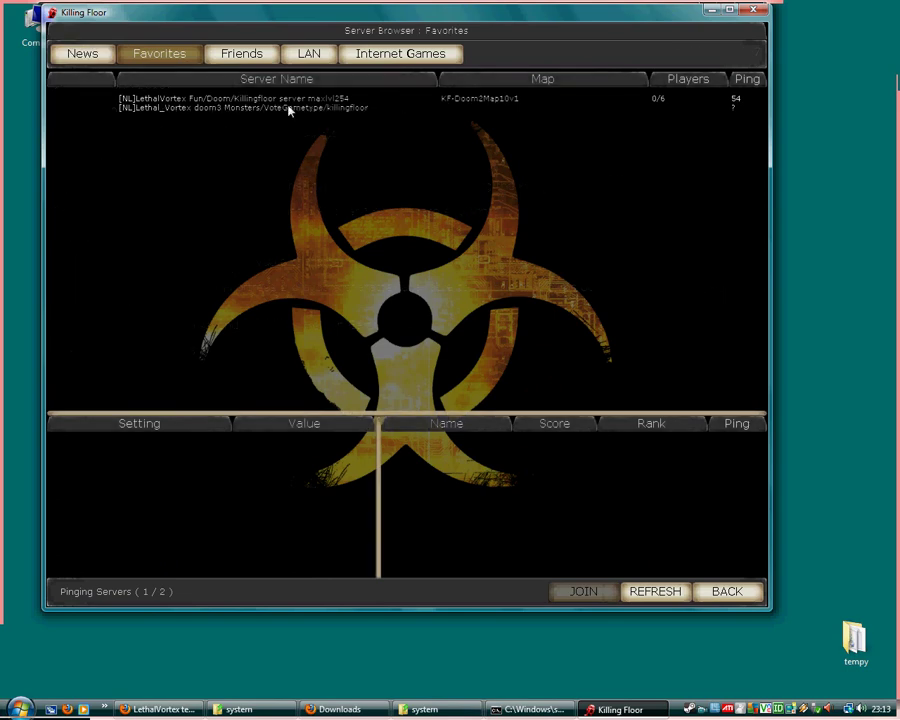
right_click(289, 108)
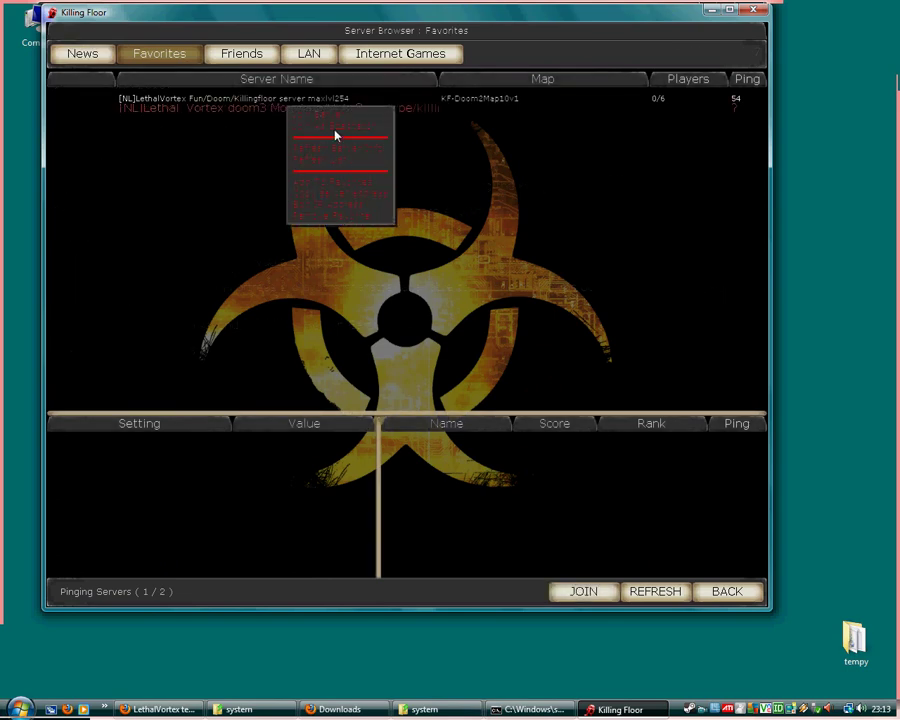
left_click(362, 205)
type("85.223.77.129:7707")
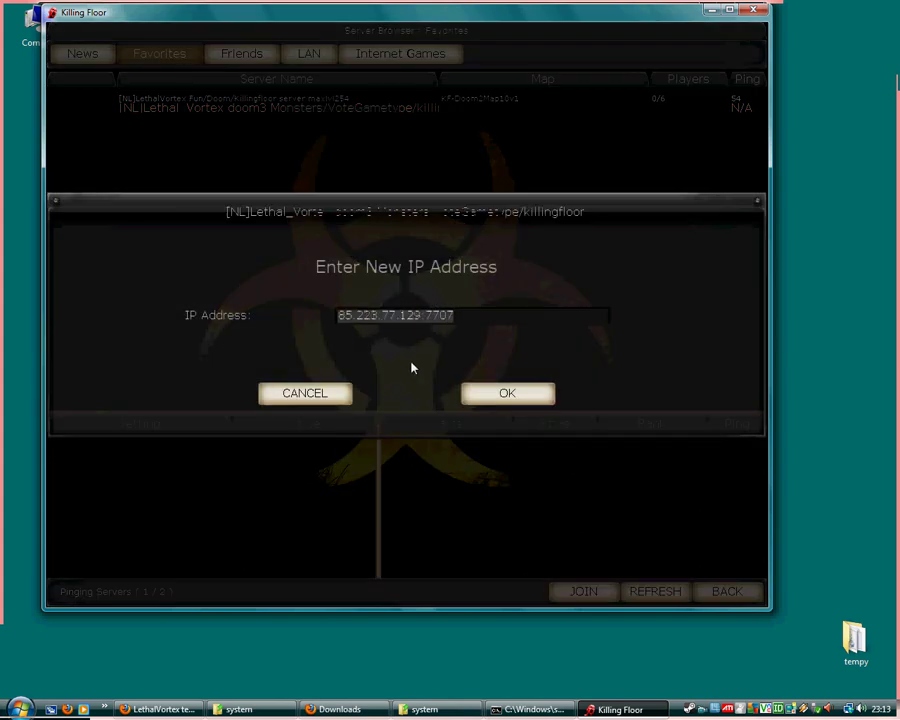
left_click(524, 396)
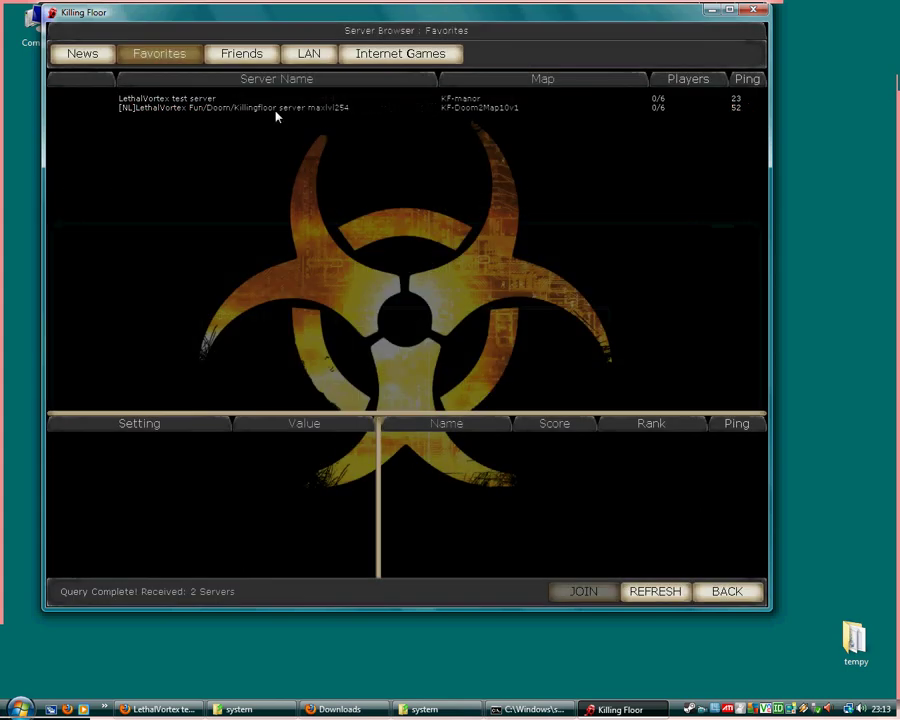
Join the LethalVortex test server from the favorites and mark the player as ready in the lobby
double_click(246, 100)
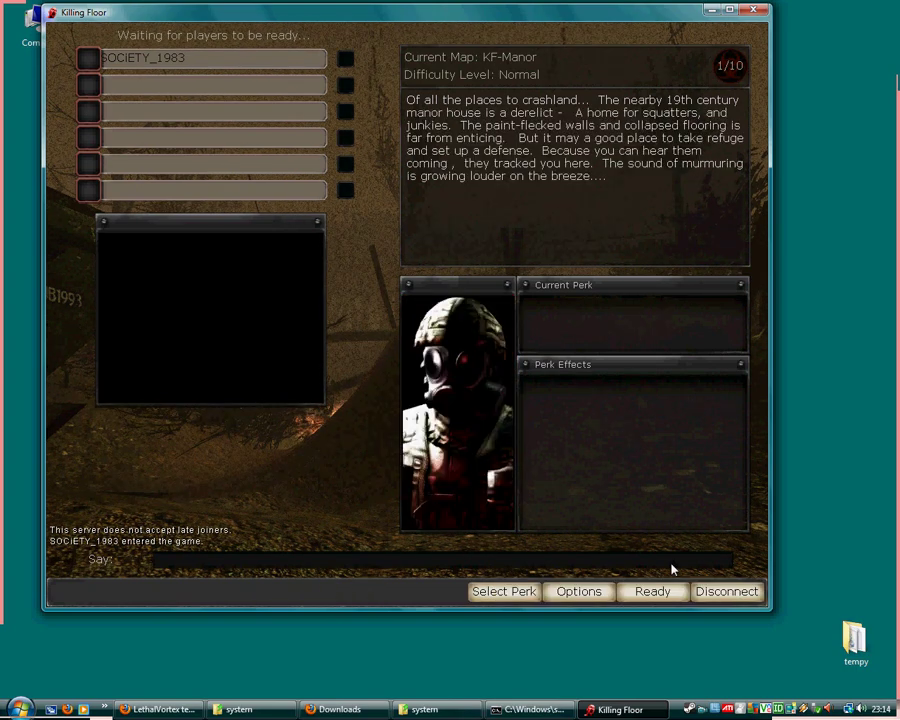
left_click(652, 591)
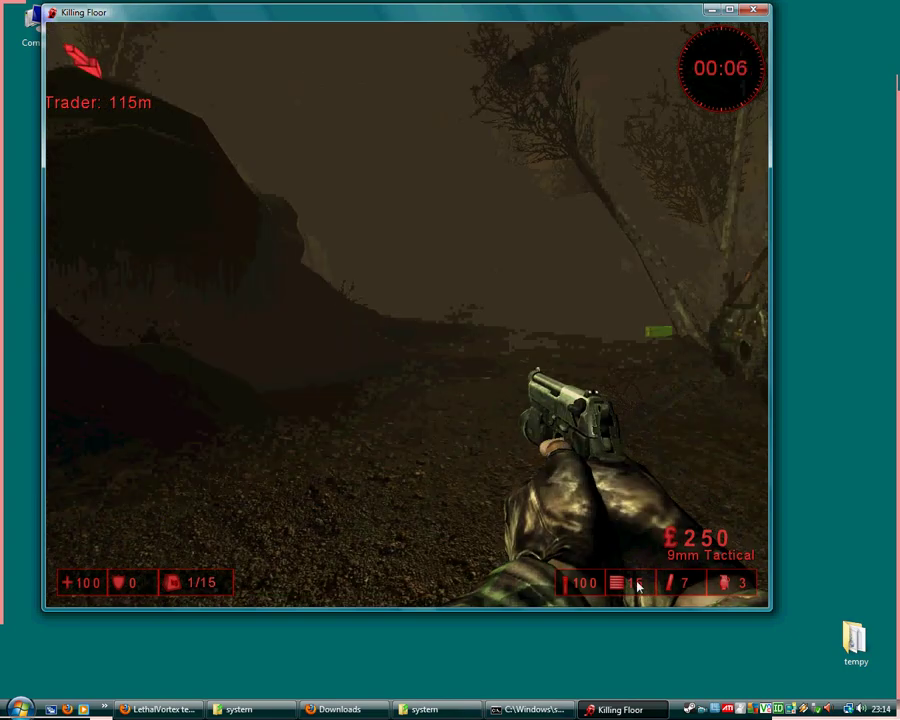
Open map voting in the game, filter by the doomstory game type and vote for kfs-Trialiwannabethemapv4-m
key("Escape")
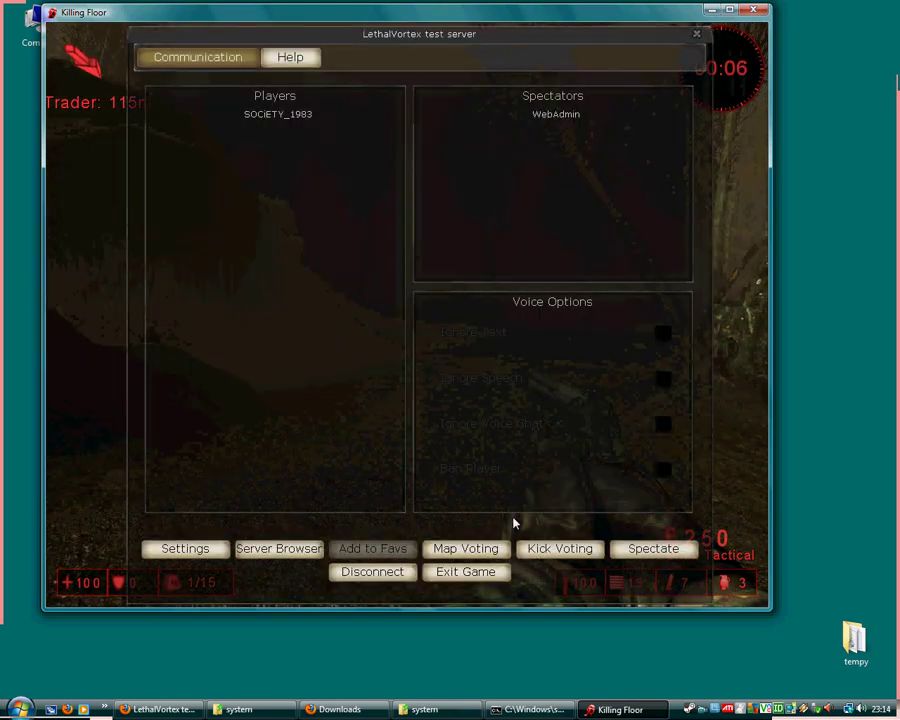
left_click(480, 546)
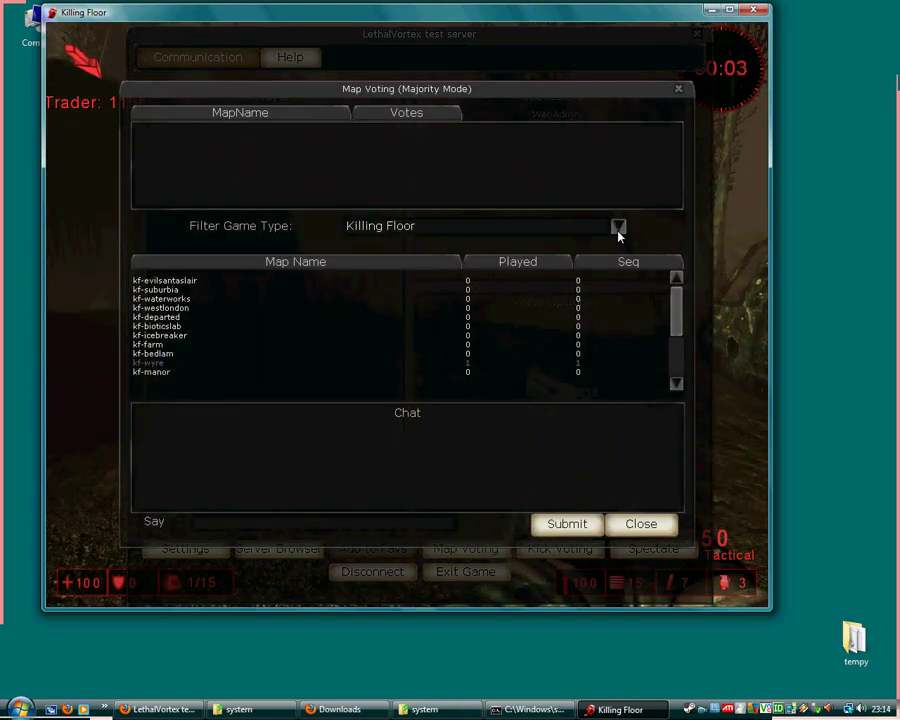
left_click(618, 229)
left_click(400, 243)
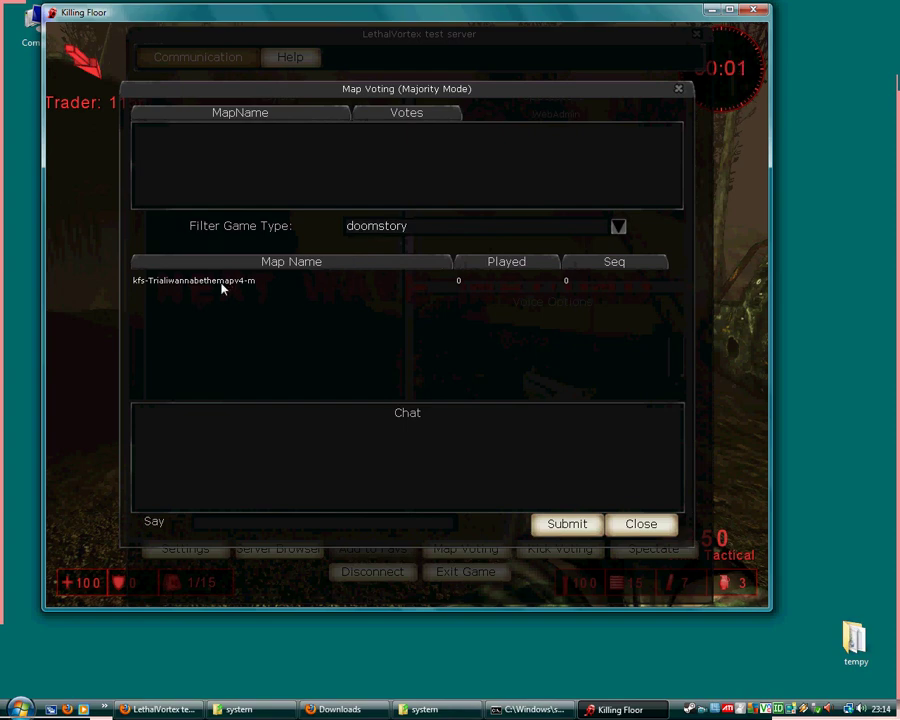
left_click(160, 286)
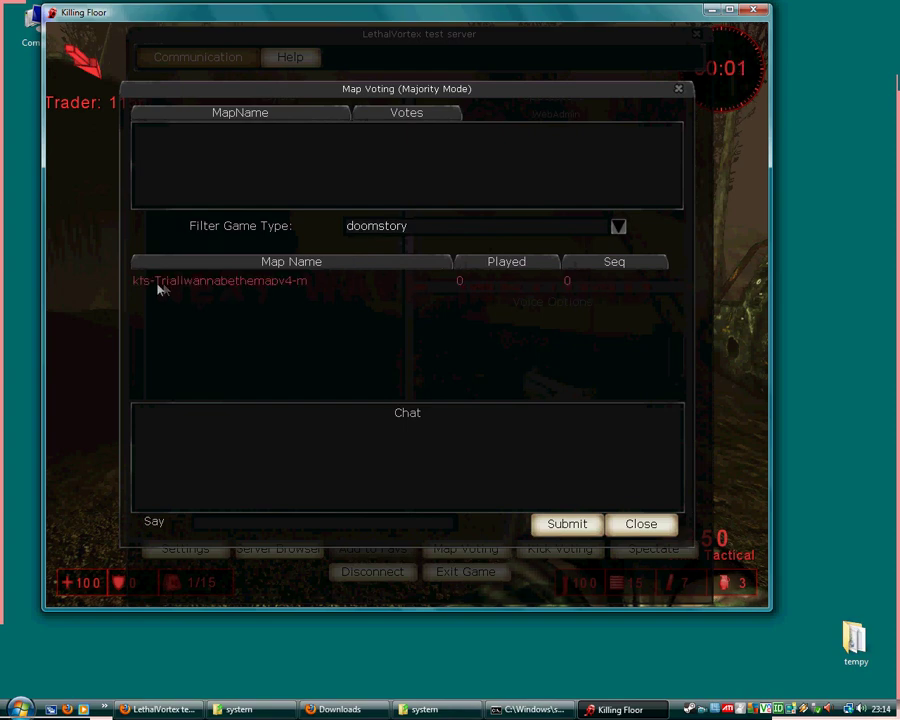
double_click(208, 285)
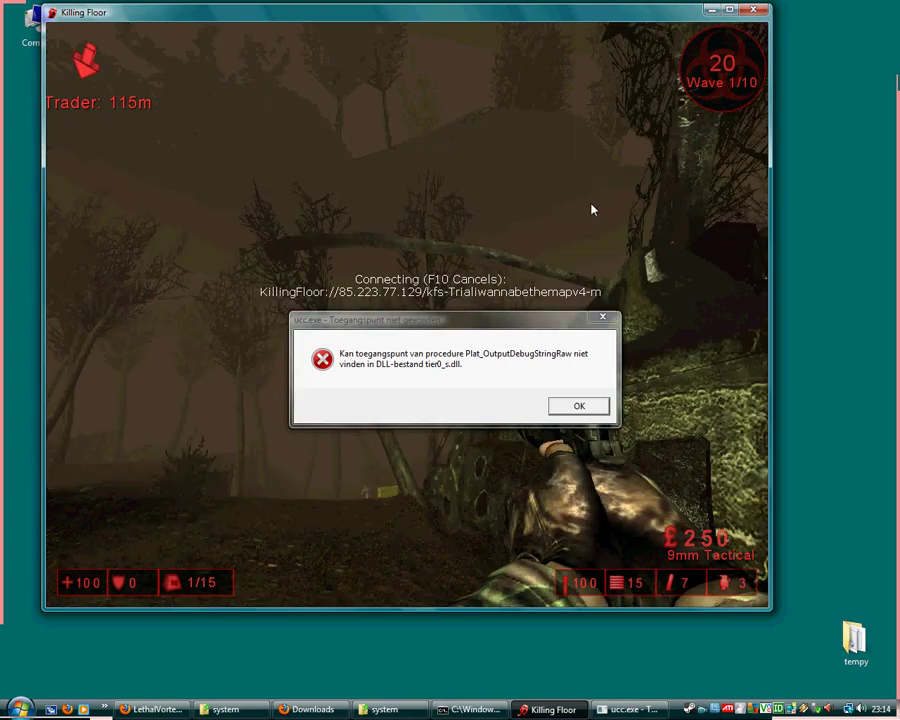
Dismiss the ucc.exe error dialog and cancel receiving the kfs-Trialiwannabethemapv4-m map
left_click_drag(450, 319, 150, 272)
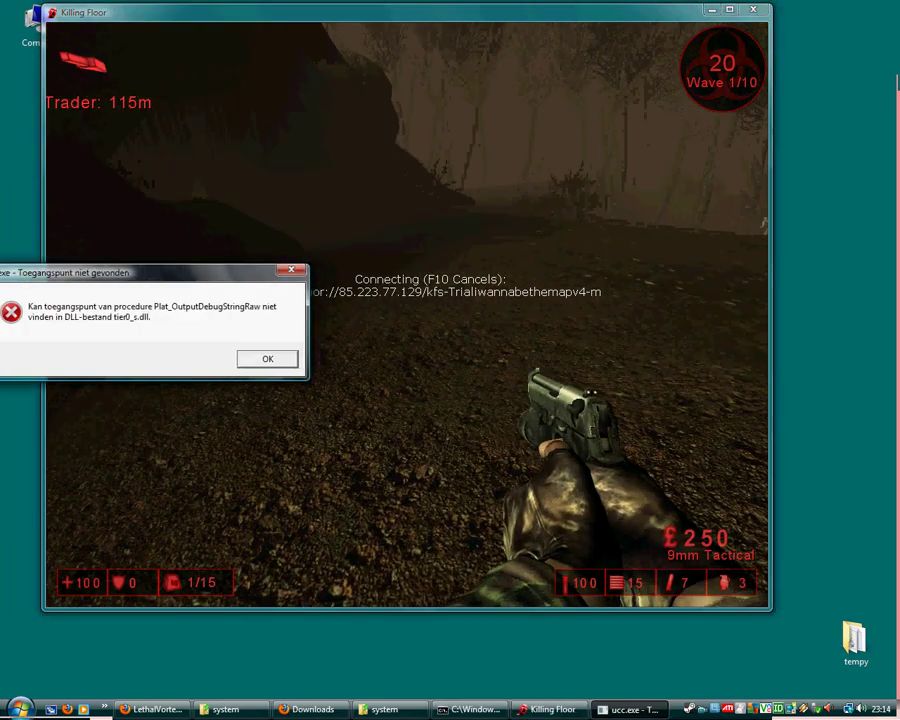
key("Return")
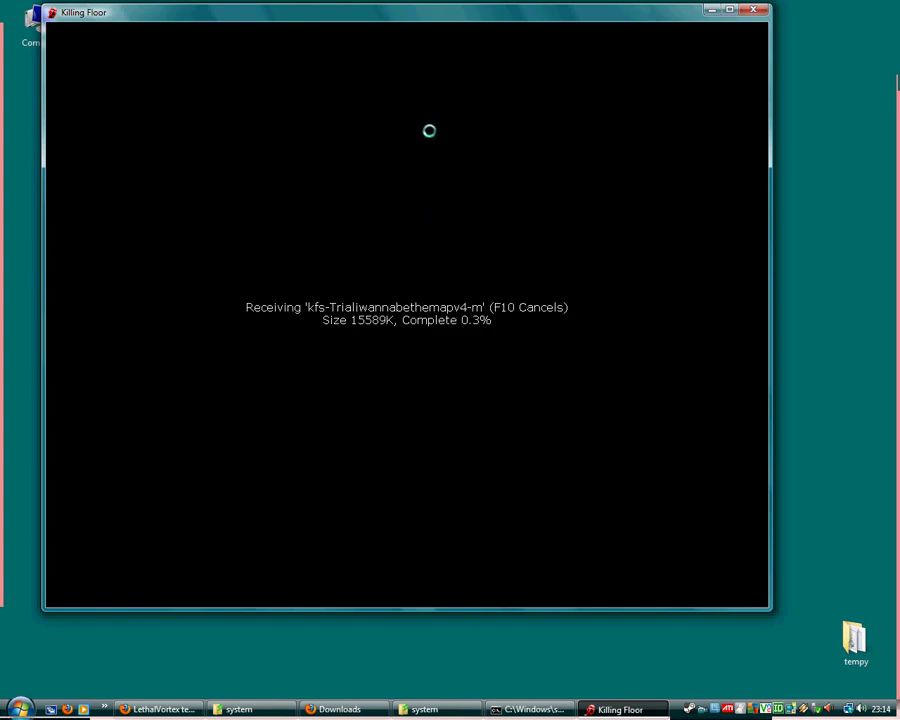
key("F10")
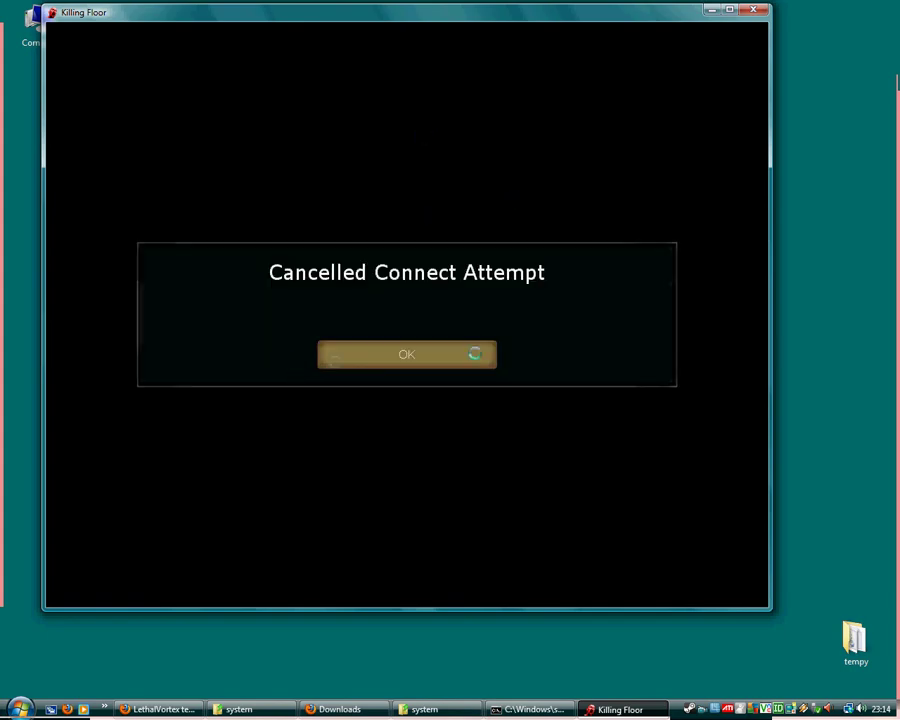
left_click(472, 352)
Minimize the game and look through the Data (D:) drive in Windows Explorer for the Steam folder
left_click(712, 12)
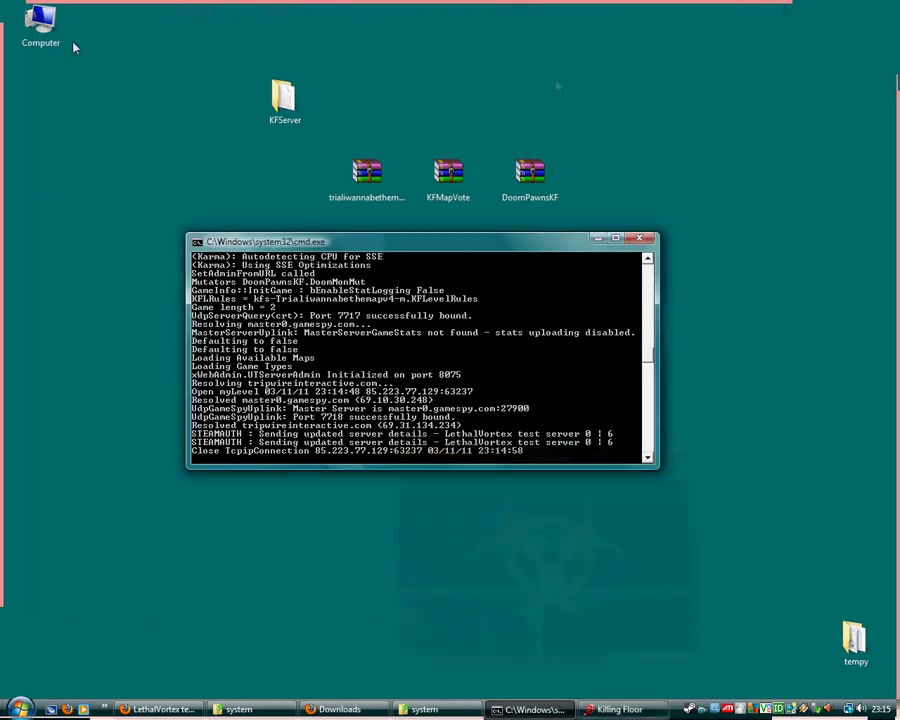
double_click(40, 24)
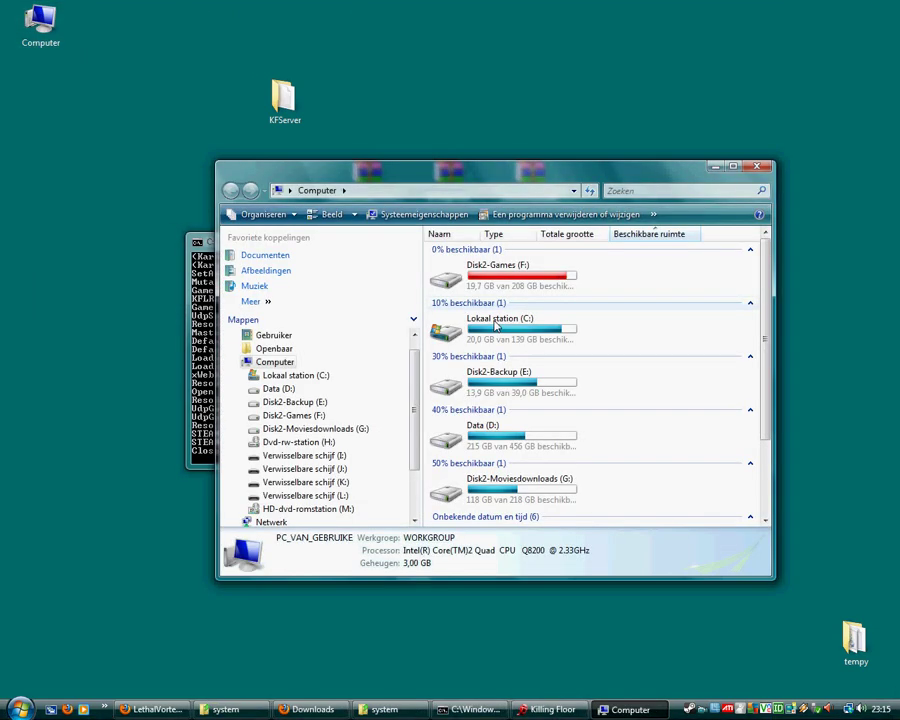
double_click(503, 434)
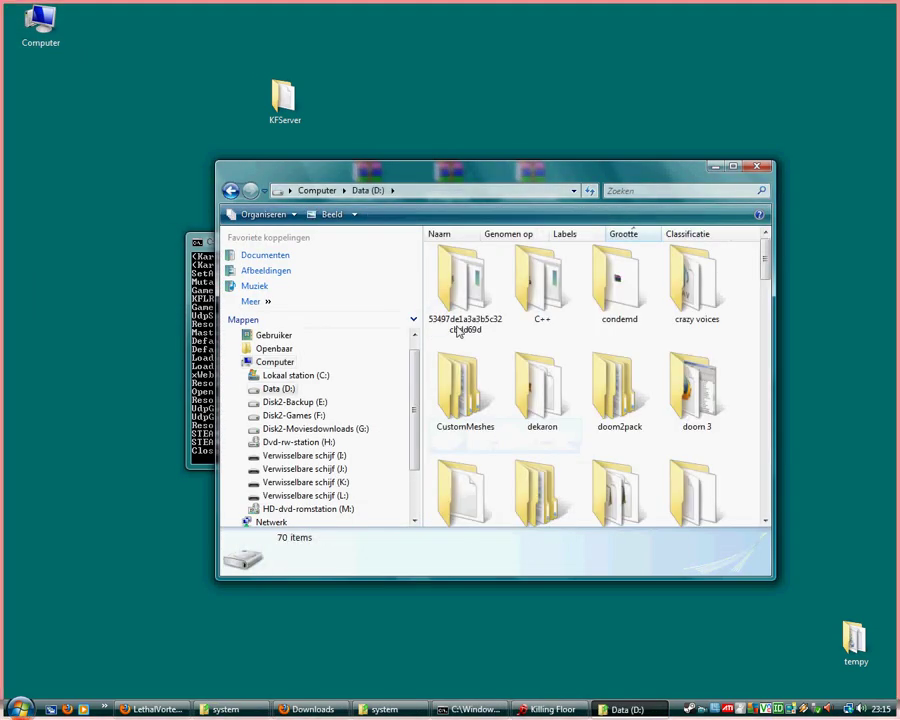
scroll(455, 273, "down", 3)
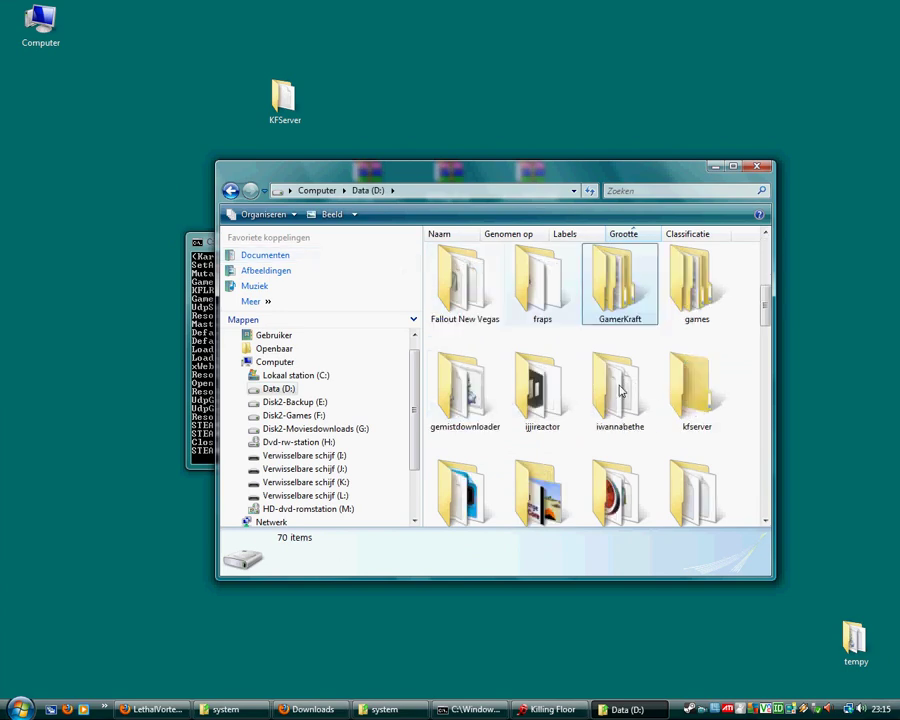
left_click(620, 285)
type("st")
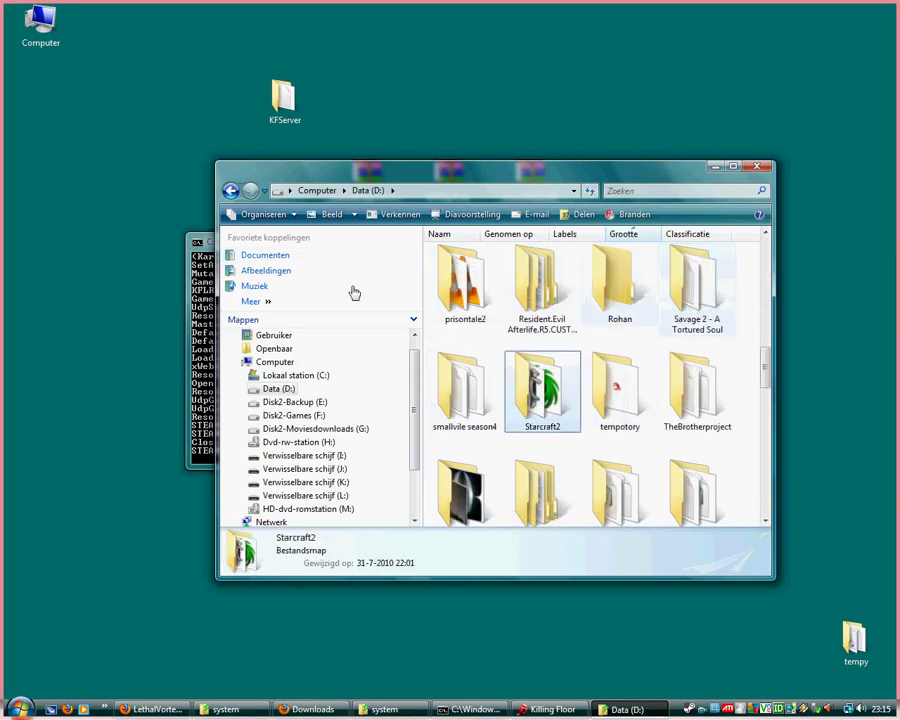
Look inside the games folder on Data (D:) for a Steam folder, then return to the drive overview
left_click(231, 190)
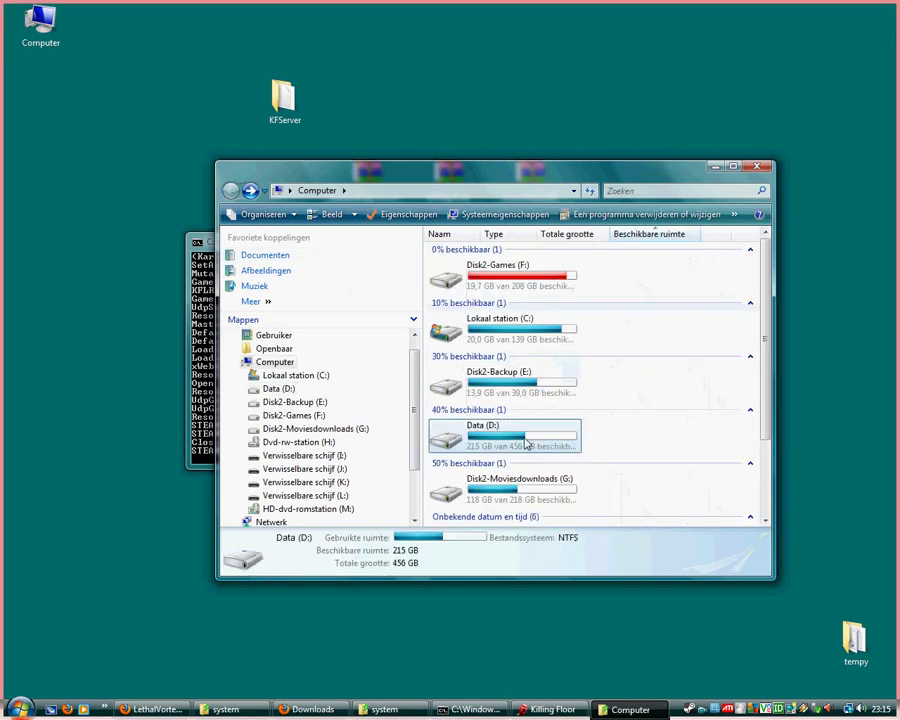
double_click(527, 443)
key("g")
double_click(701, 298)
key("s")
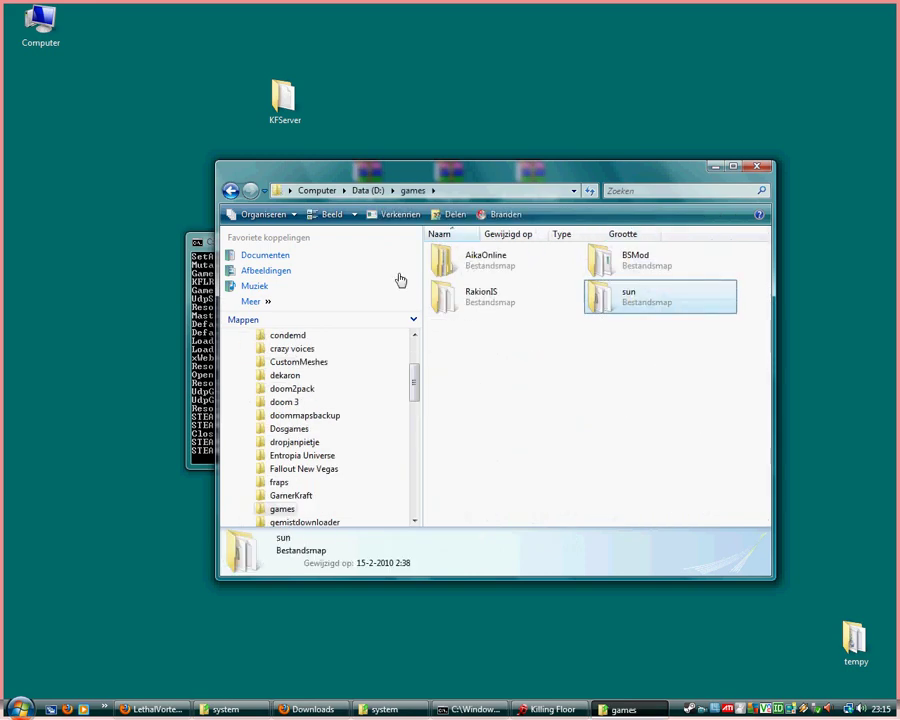
key("BackSpace")
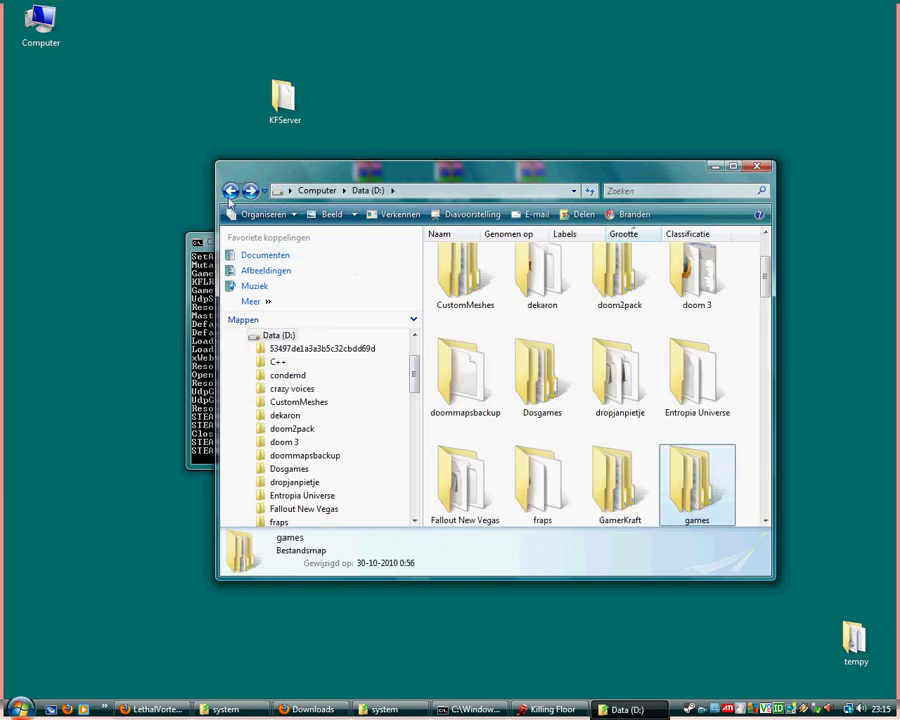
left_click(230, 193)
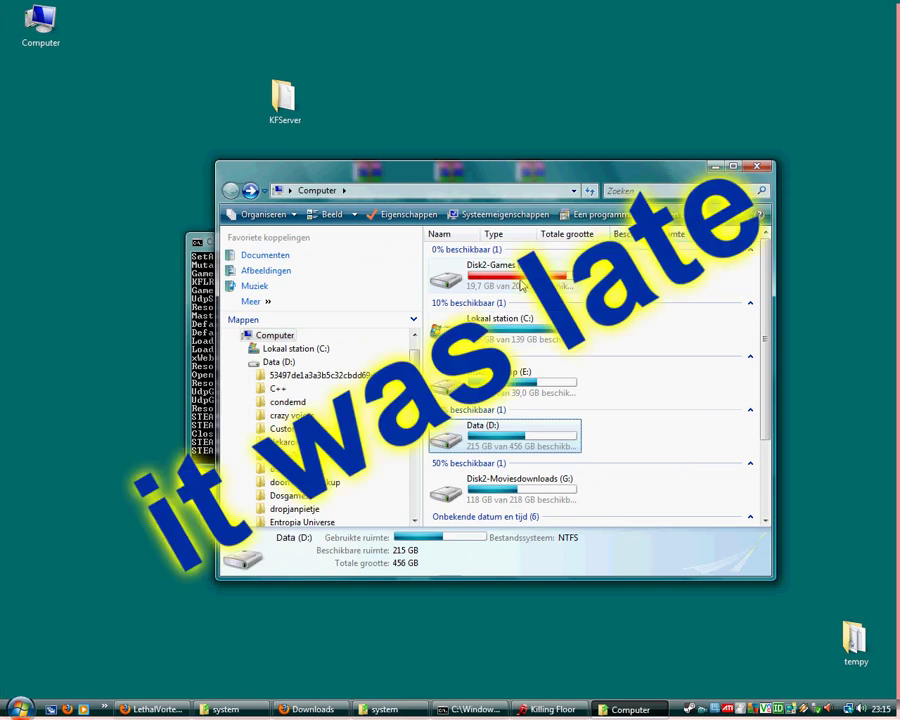
Look through the folders on the Disk2-Moviesdownloads (G:) drive for the Steam folder
double_click(535, 486)
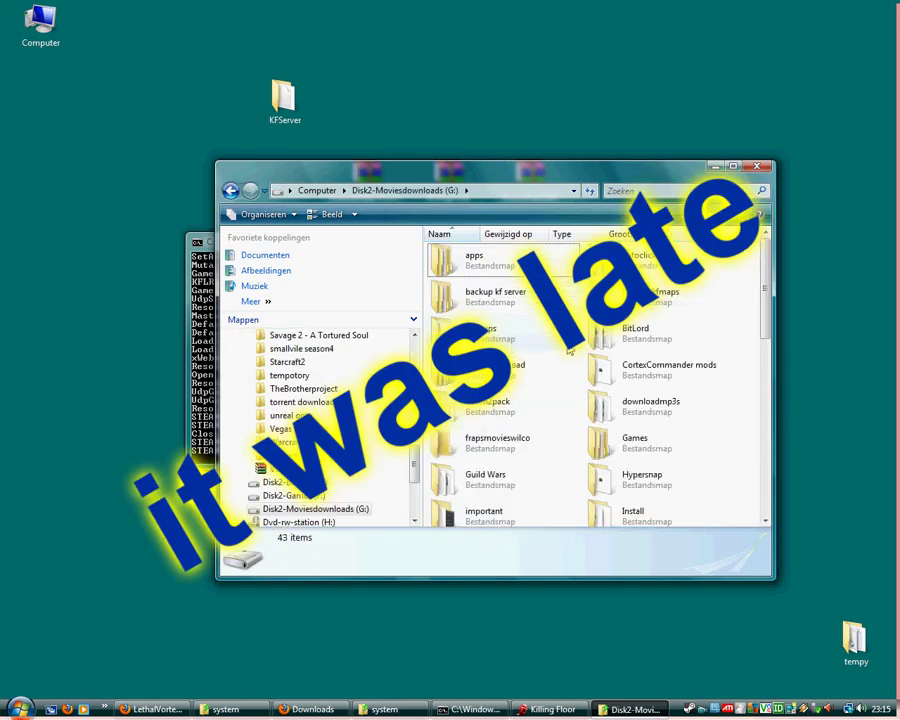
key("g")
key("s")
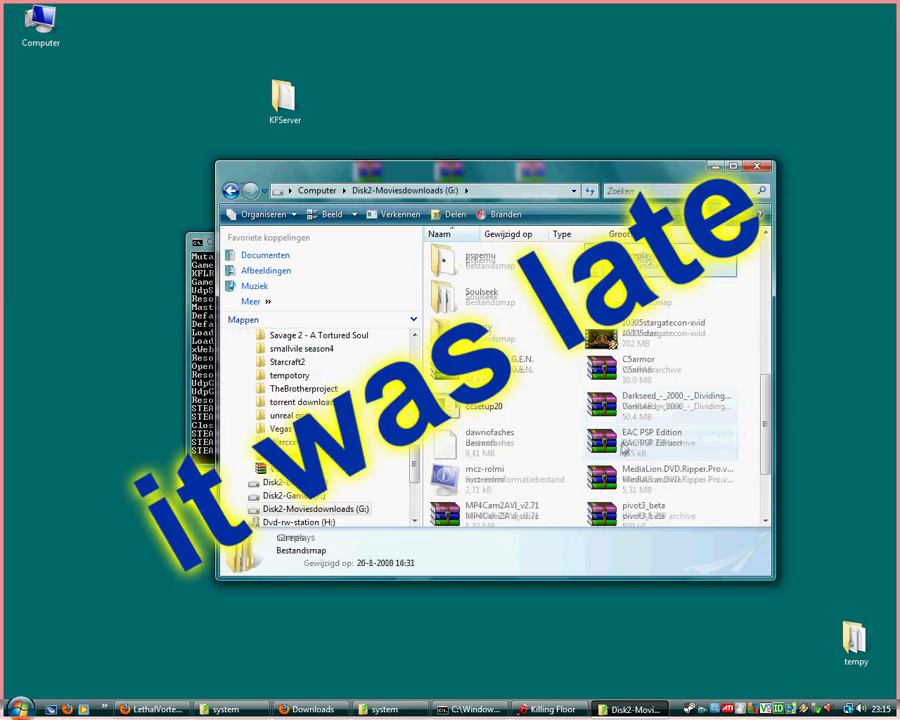
key("BackSpace")
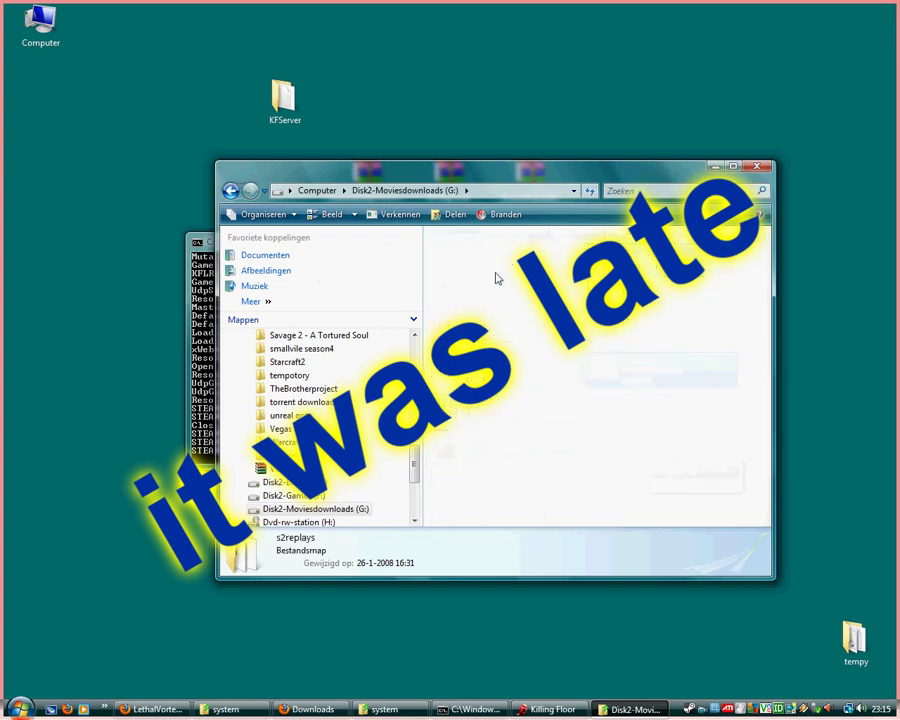
Search the Disk2-Games (F:) drive and its GAMES folder for the Steam installation
double_click(492, 271)
type("st")
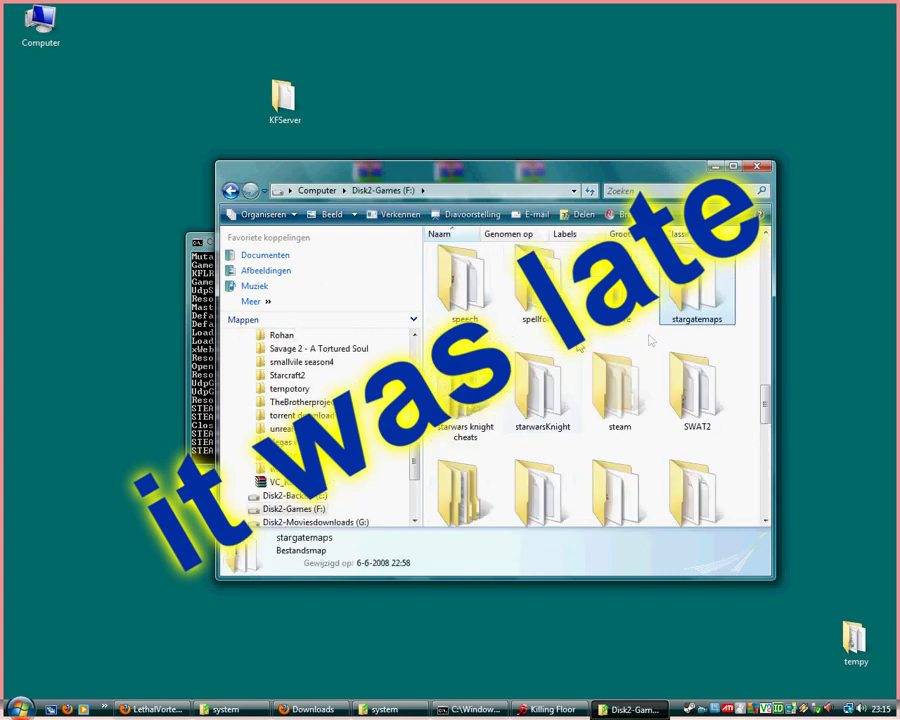
type("g")
key("Return")
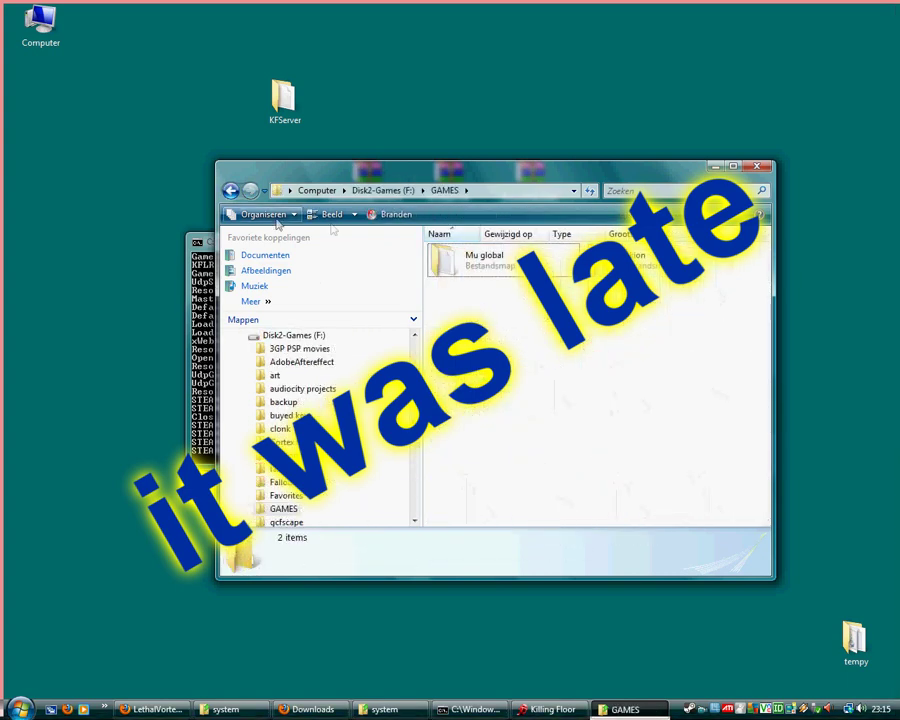
key("BackSpace")
key("BackSpace")
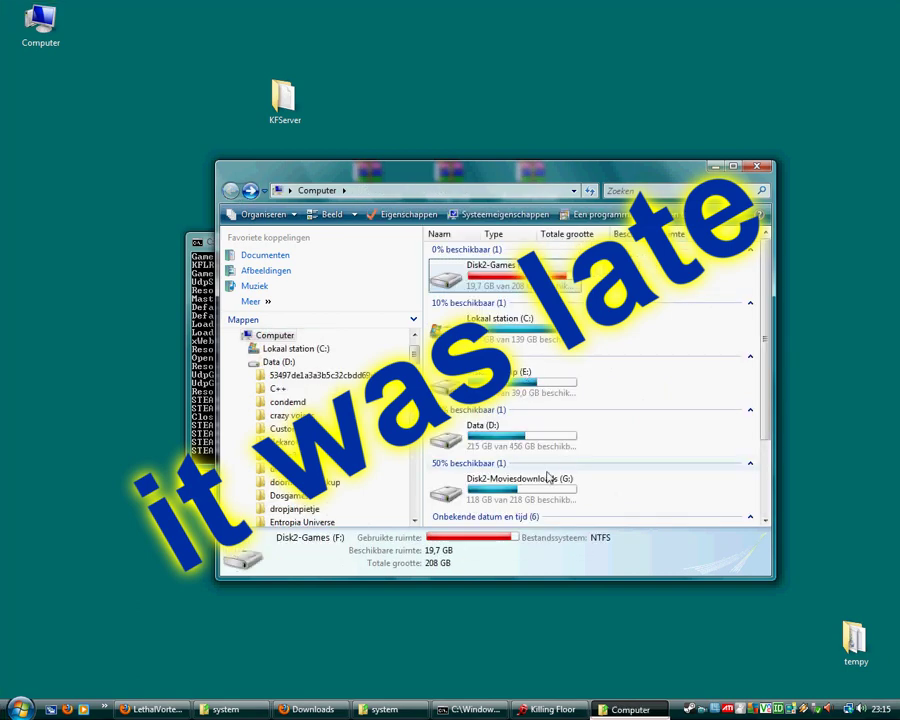
Check the Games folder on Disk2-Moviesdownloads (G:) for the Steam installation and return to the drive overview
double_click(544, 480)
left_click(652, 434)
double_click(648, 450)
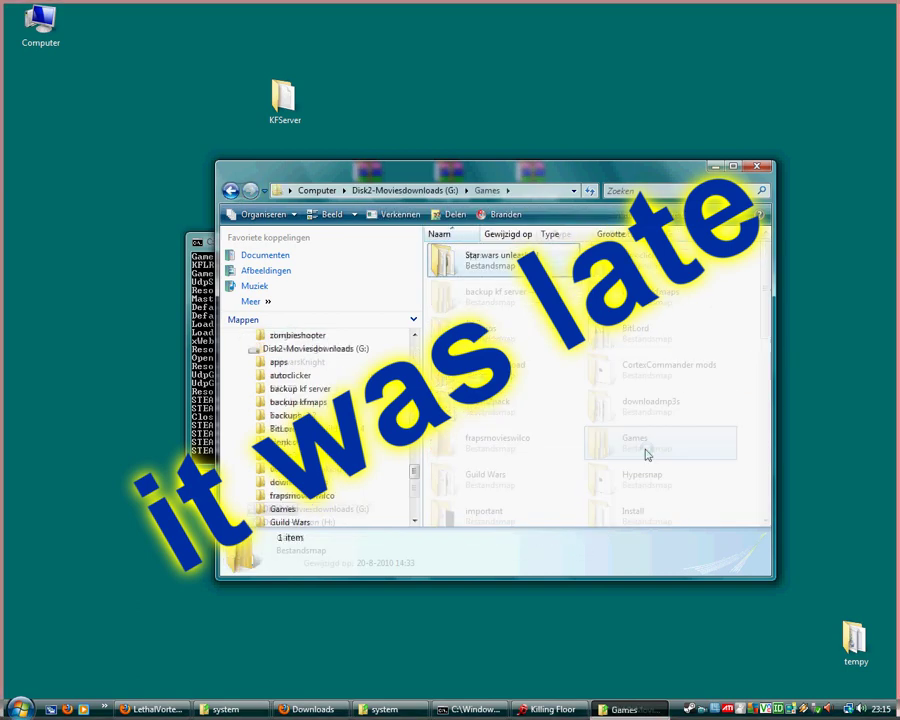
left_click(230, 191)
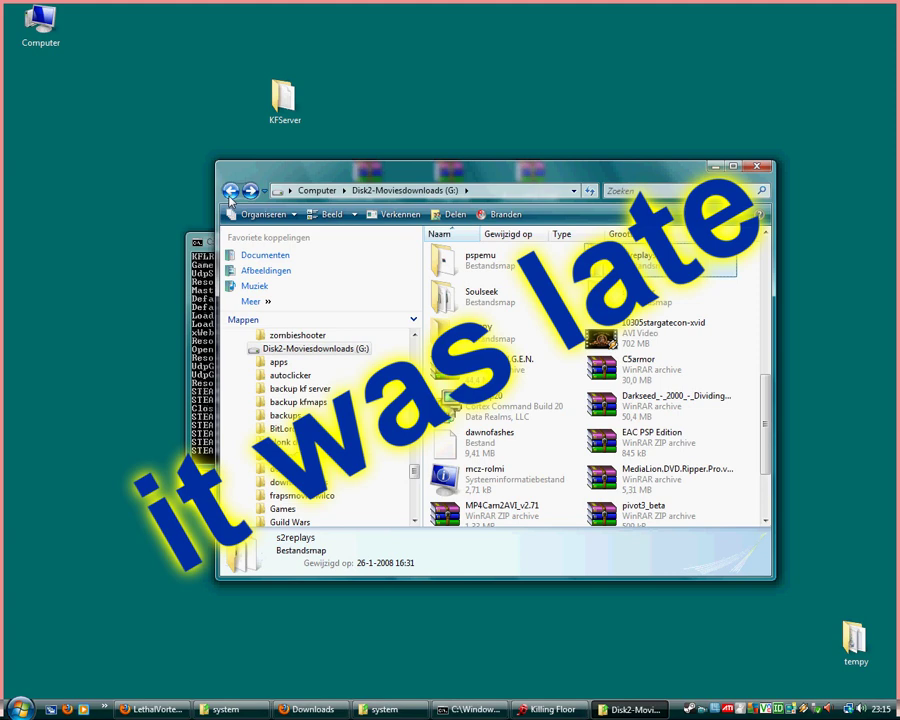
left_click(230, 193)
Search Data (D:) again and check the contents of its games folder for the Steam installation
double_click(524, 443)
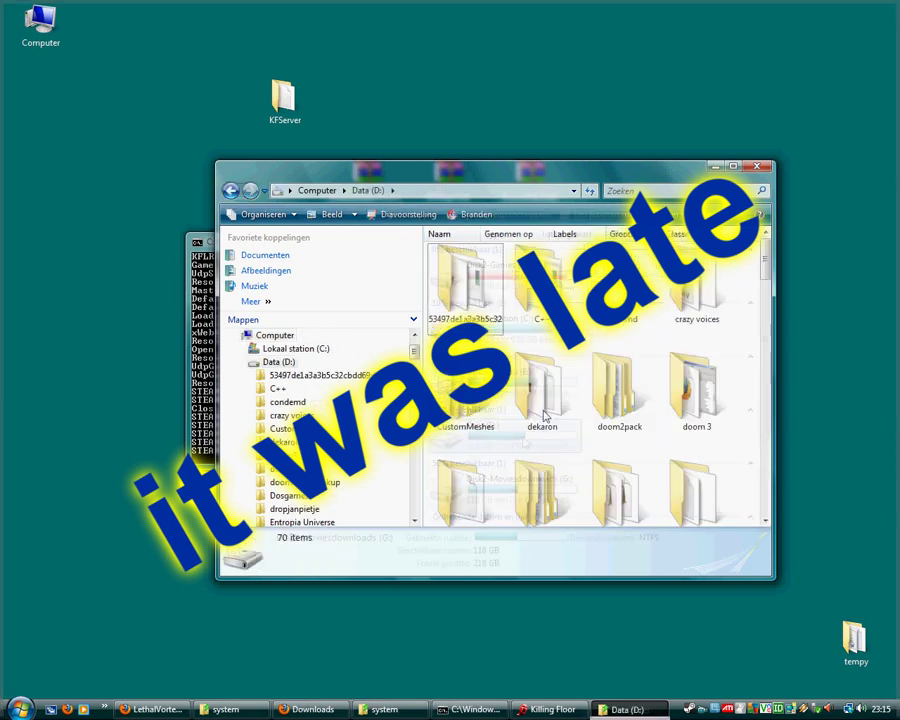
scroll(535, 420, "down", 5)
left_click(542, 395)
key("g")
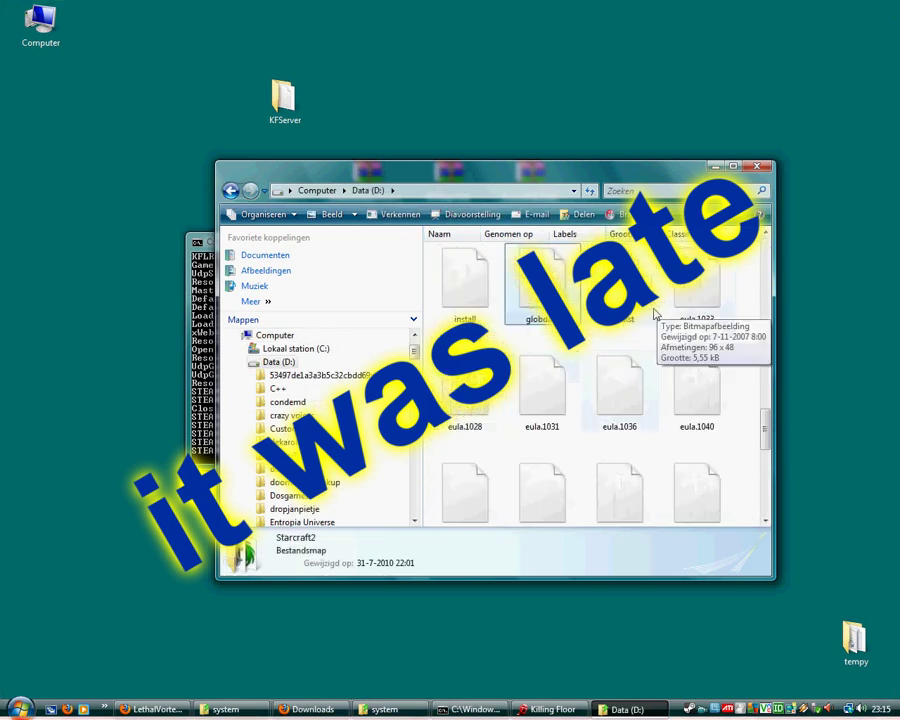
key("g")
double_click(680, 312)
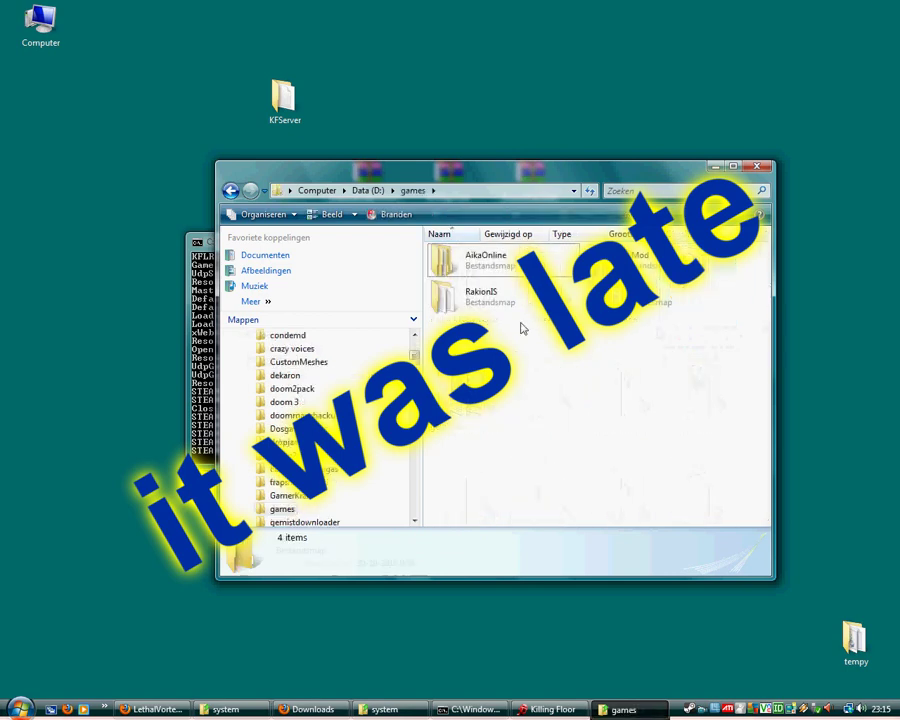
key("BackSpace")
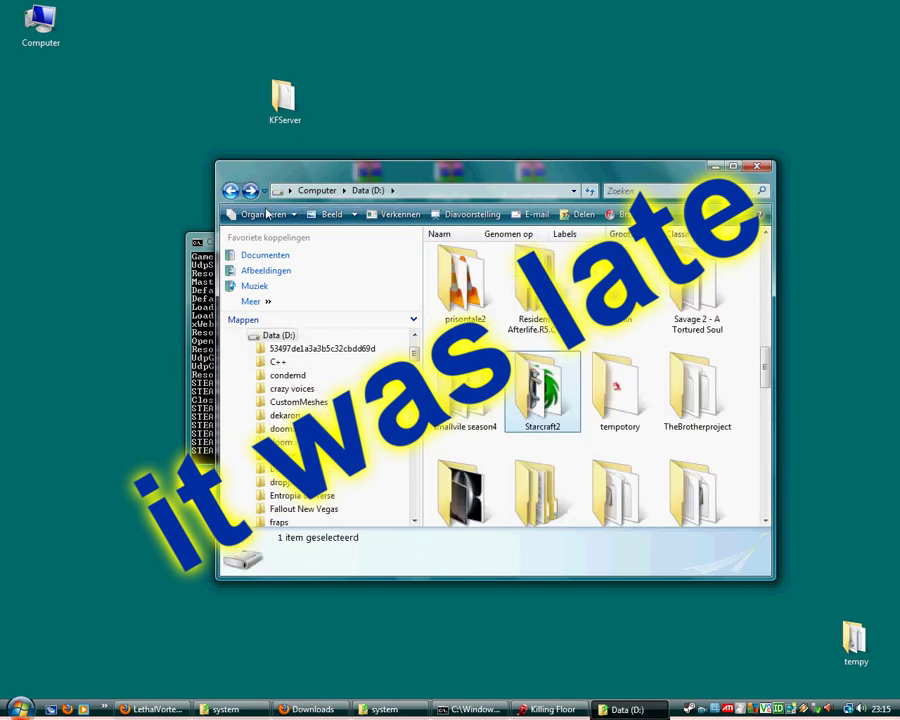
Switch to Steam and look through Killing Floor's updates, local files, language and DLC properties for the install location
left_click_drag(618, 166, 608, 46)
left_click(688, 709)
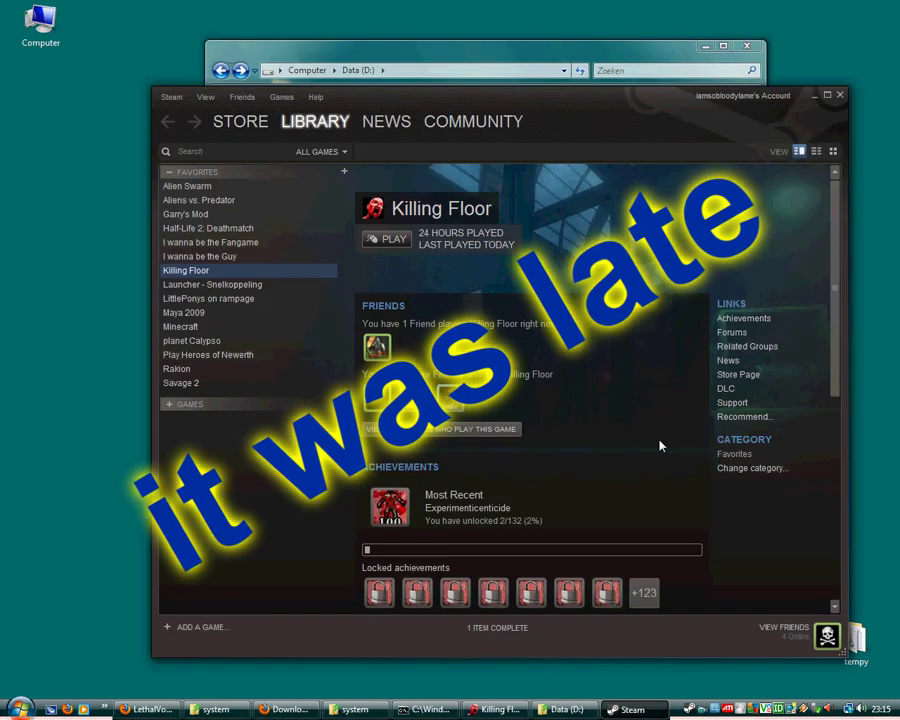
right_click(238, 272)
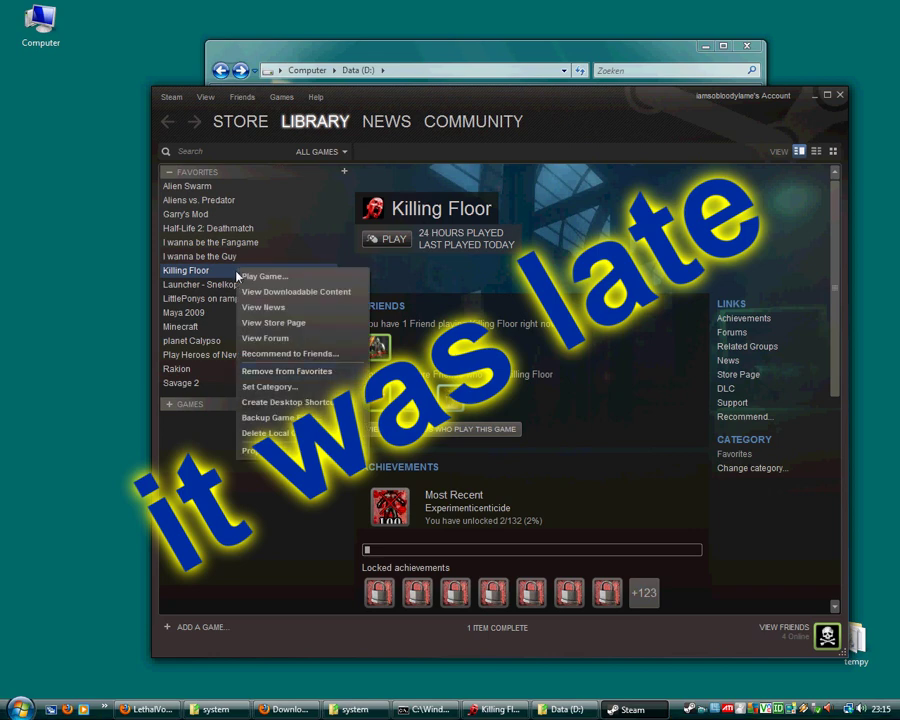
left_click(268, 437)
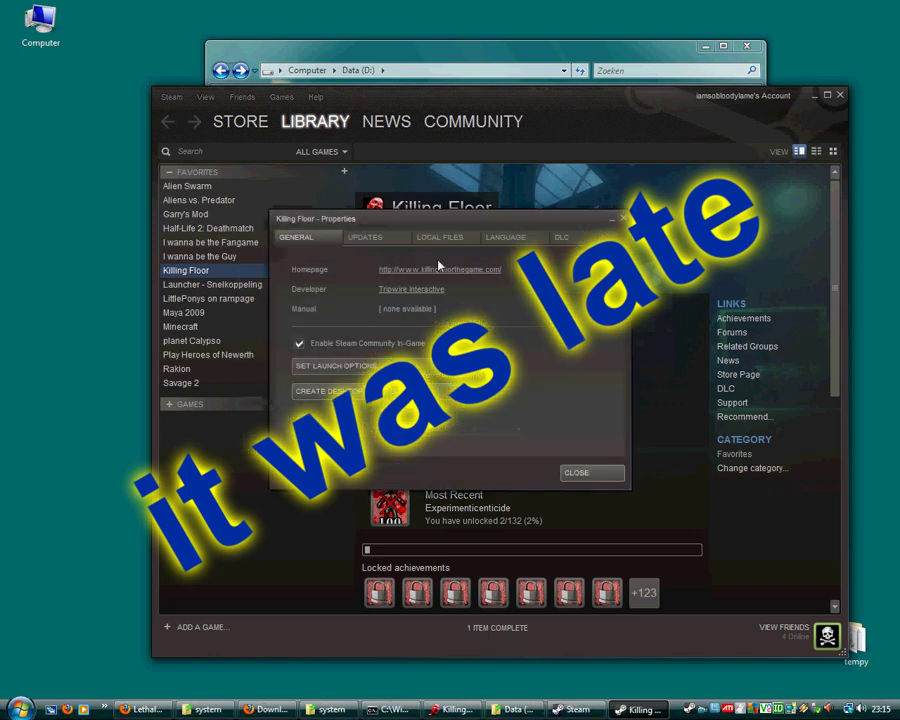
left_click(365, 238)
left_click(444, 239)
left_click(518, 240)
left_click(563, 238)
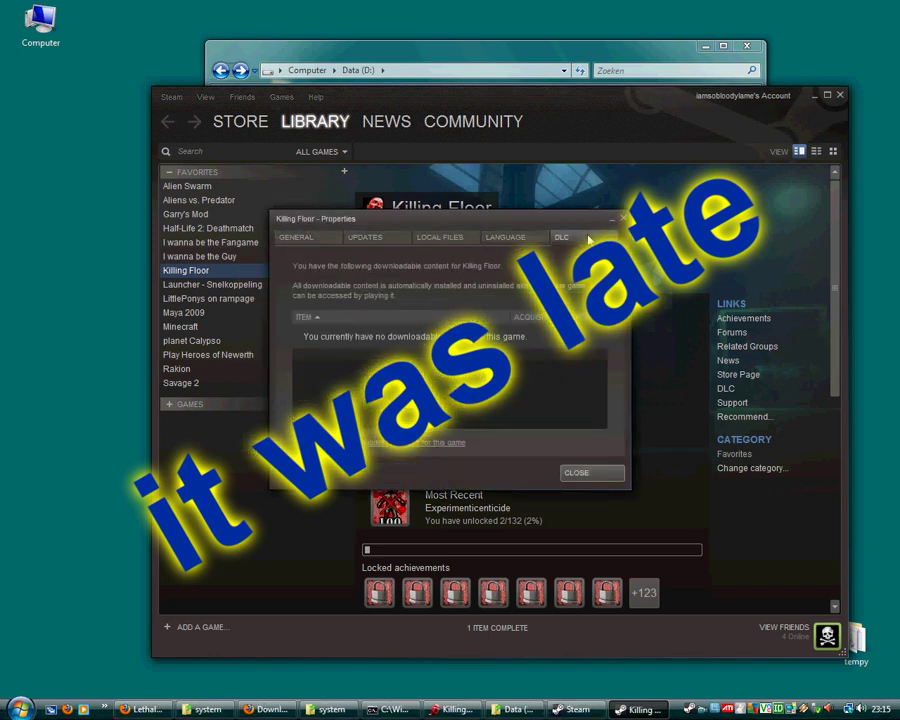
left_click(622, 219)
Return to Windows Explorer and check the Disk2-Backup (E:) drive for the Steam folder
left_click(699, 80)
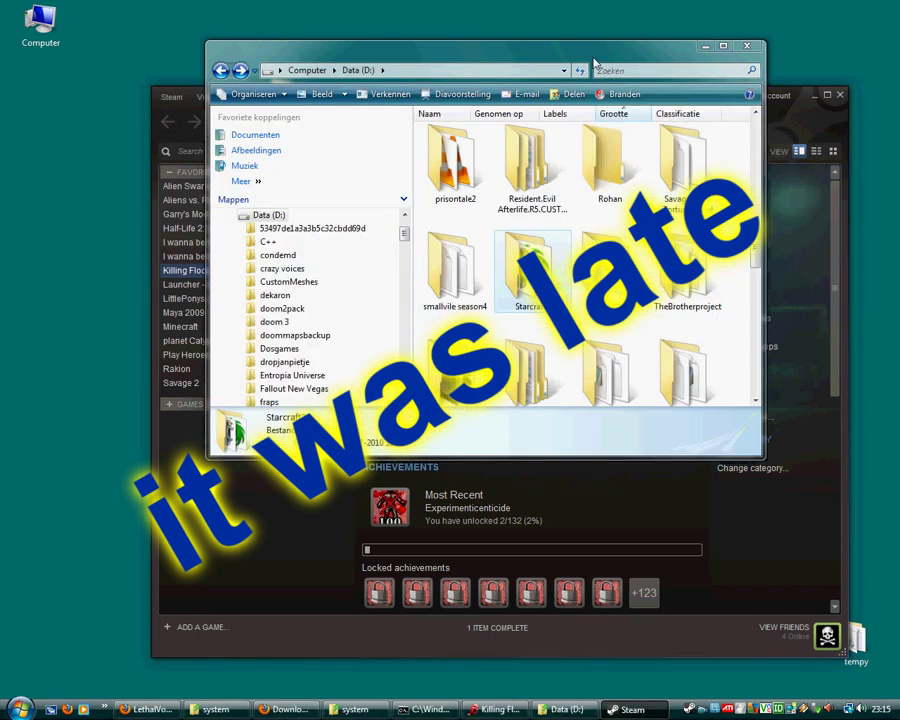
left_click(220, 74)
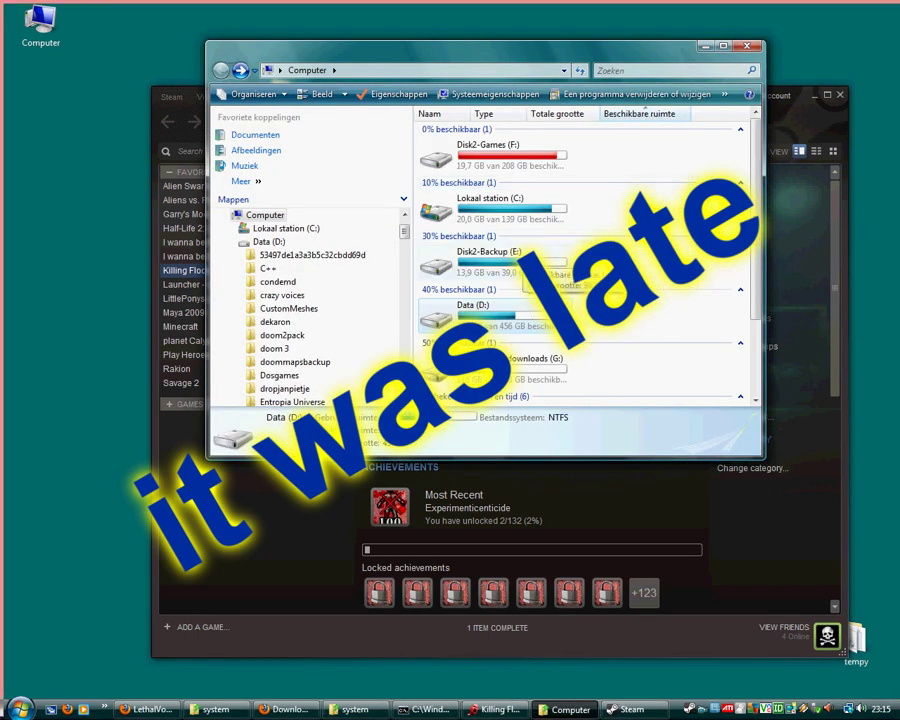
double_click(520, 272)
left_click(221, 71)
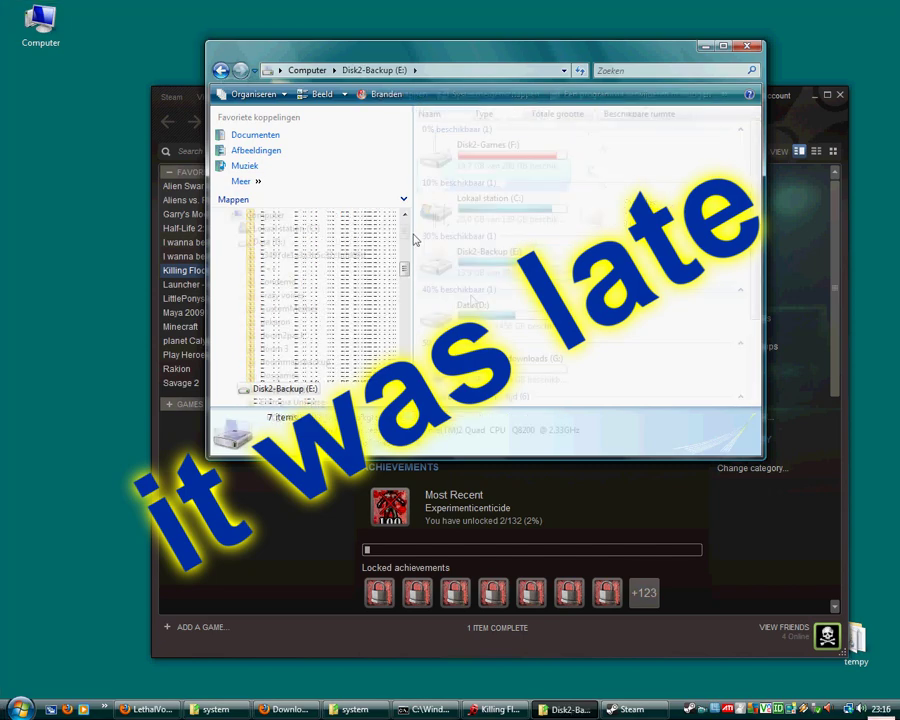
Recheck the games folder on Data (D:) for Steam files and return to the drive overview
double_click(497, 316)
scroll(493, 308, "down", 3)
left_click(636, 171)
double_click(662, 172)
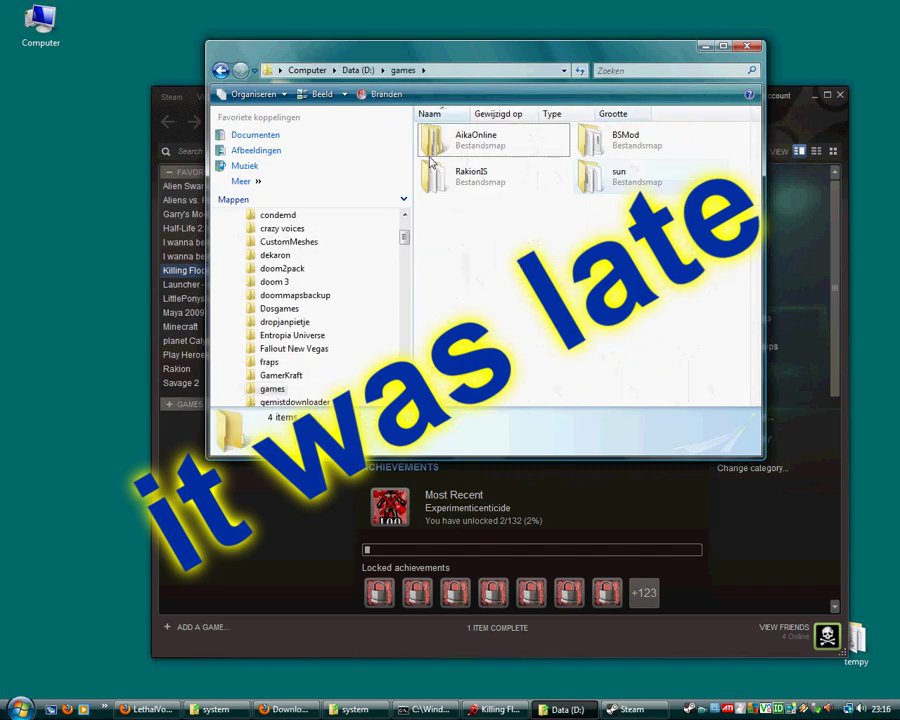
left_click(221, 71)
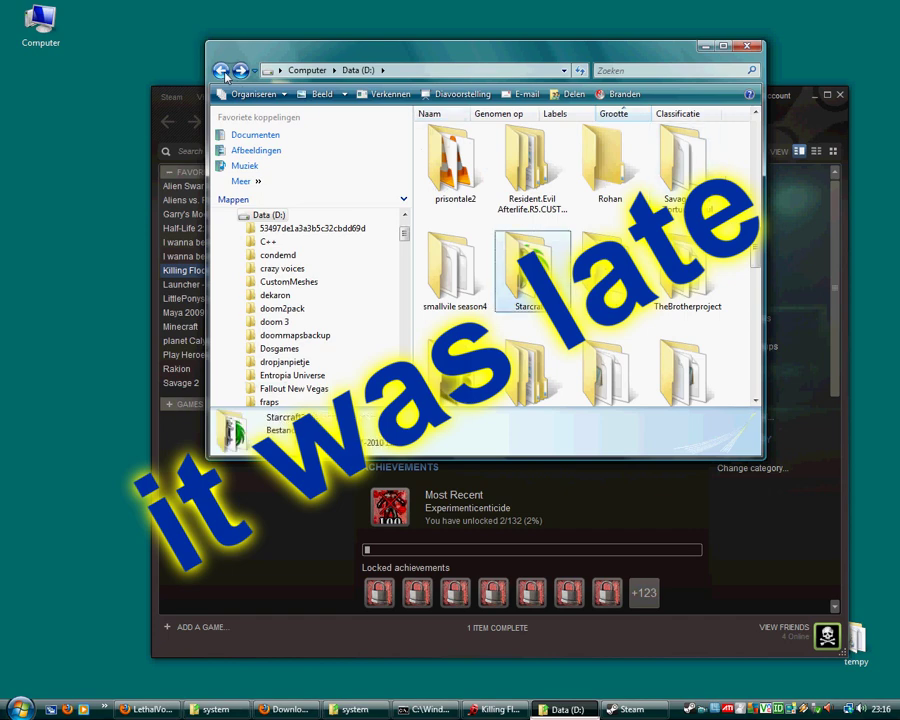
left_click(221, 71)
Recheck the Games folder on Disk2-Moviesdownloads (G:) for Steam files and return to the drive overview
double_click(520, 358)
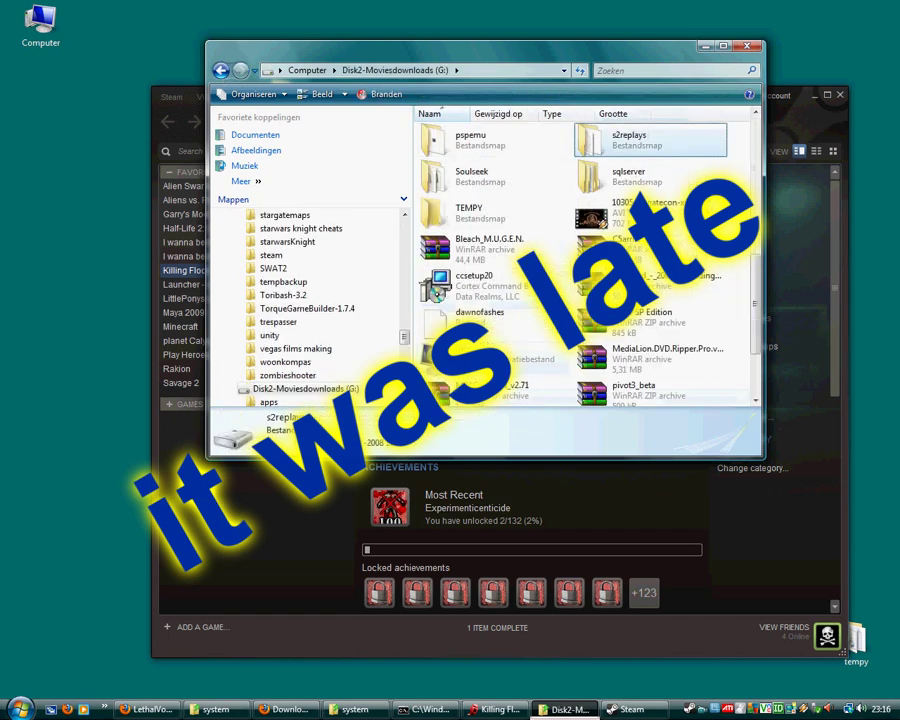
left_click(600, 222)
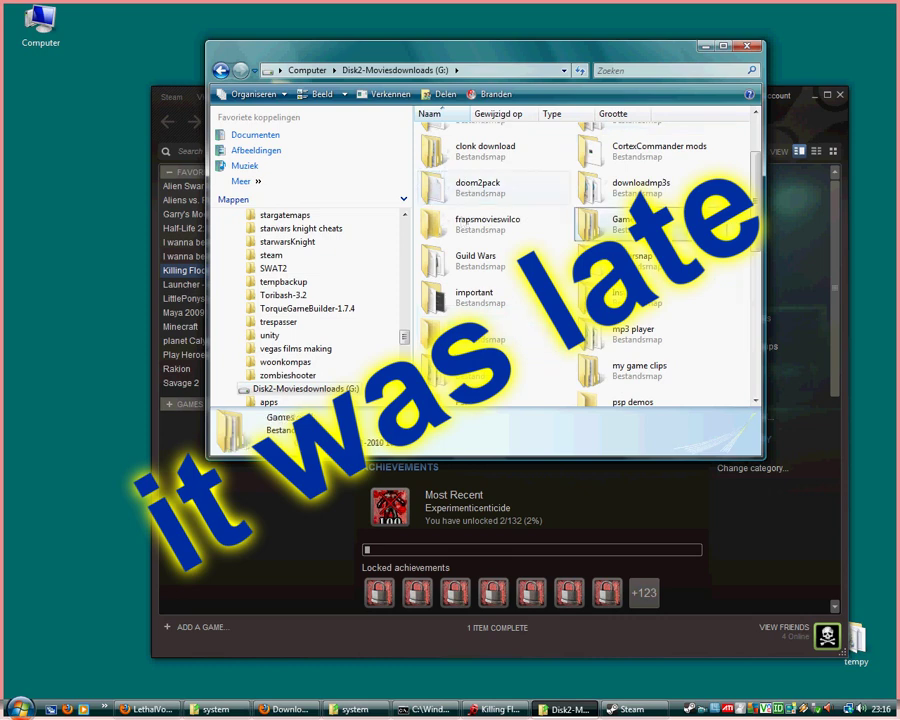
double_click(617, 229)
left_click(220, 70)
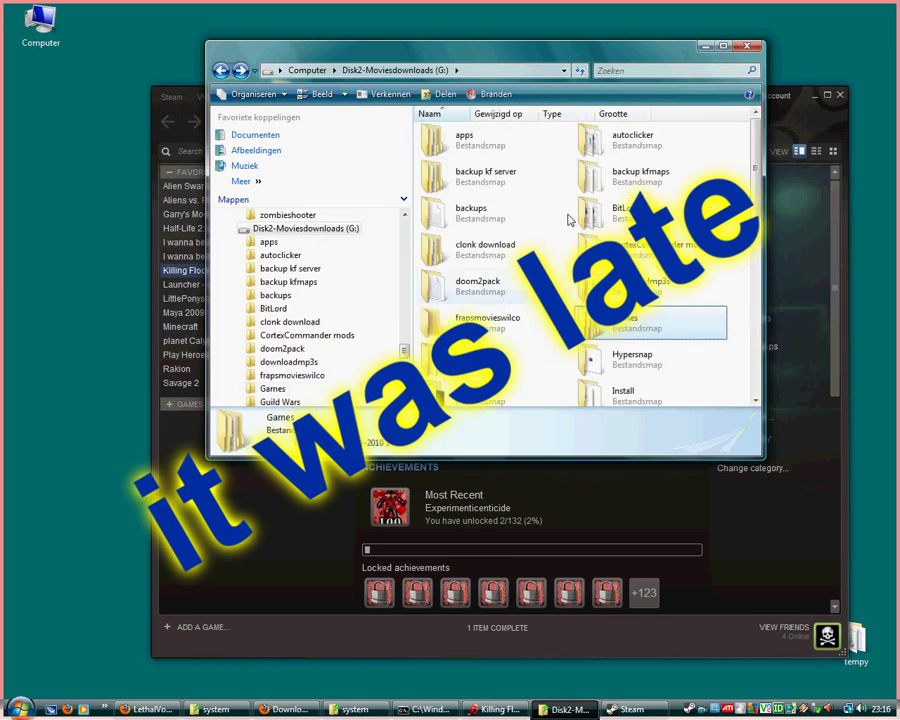
left_click(220, 70)
Open the GAMES folder on Disk2-Games (F:) again to look for the Steam files
double_click(556, 158)
scroll(548, 171, "down", 1)
left_click(482, 204)
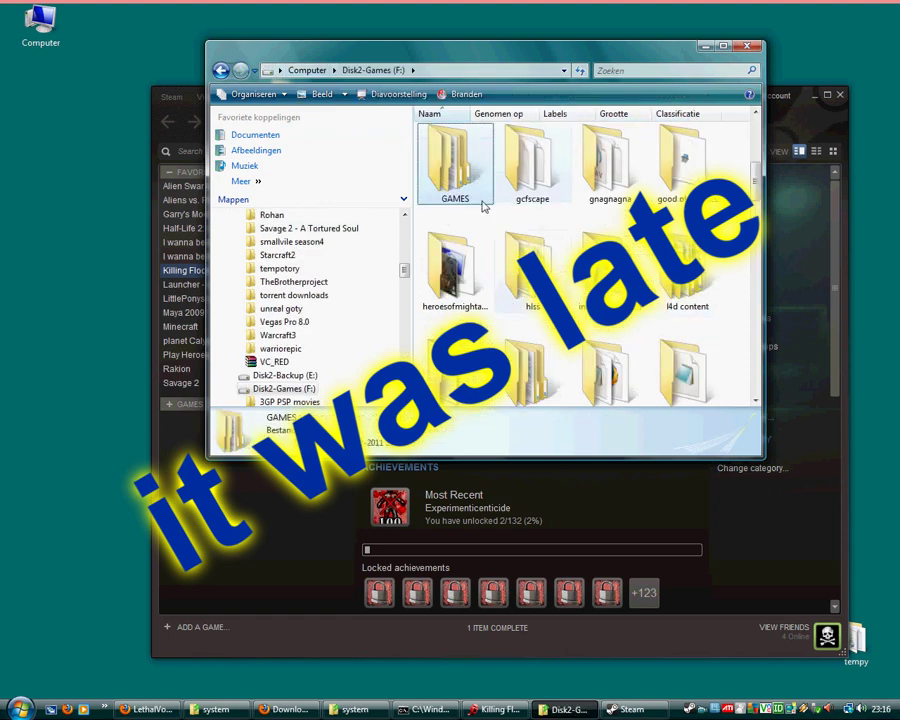
double_click(478, 188)
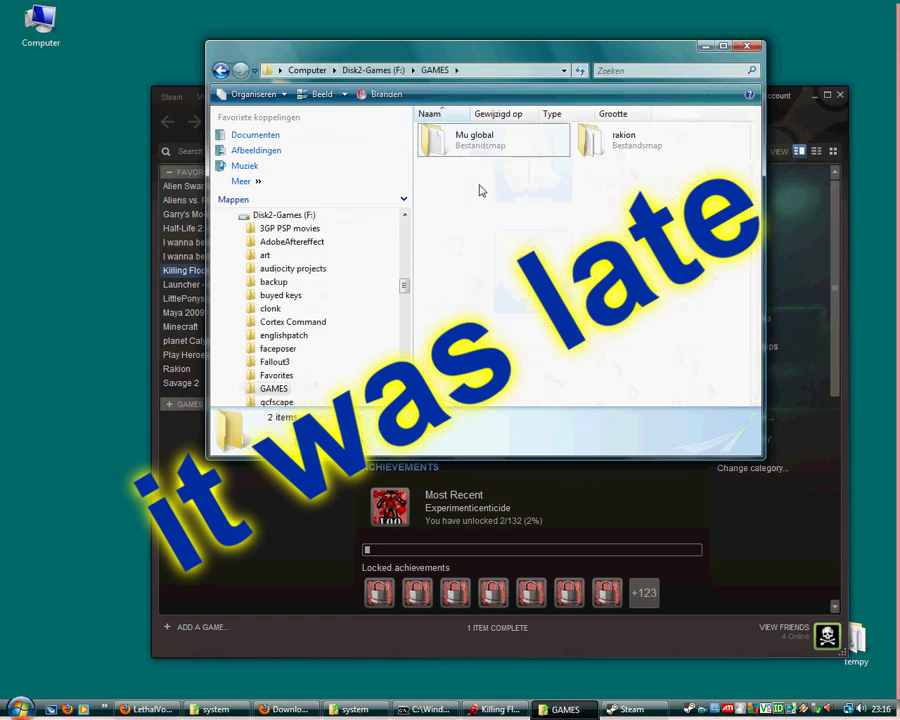
Open the steam\SteamApps\common\killingfloor folder on Disk2-Games (F:)
left_click(222, 71)
double_click(626, 265)
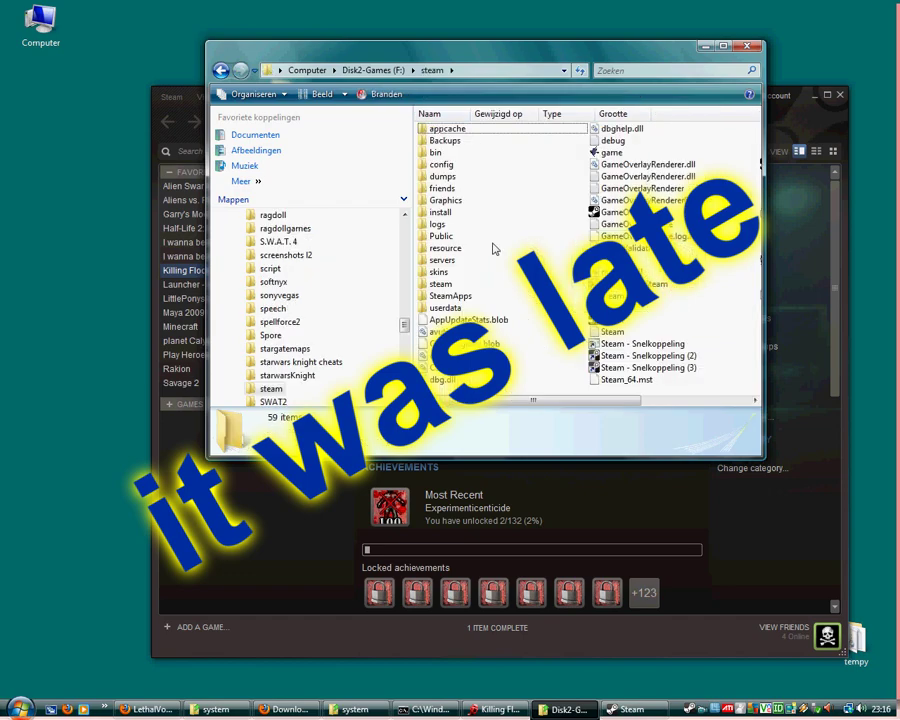
double_click(463, 296)
double_click(458, 145)
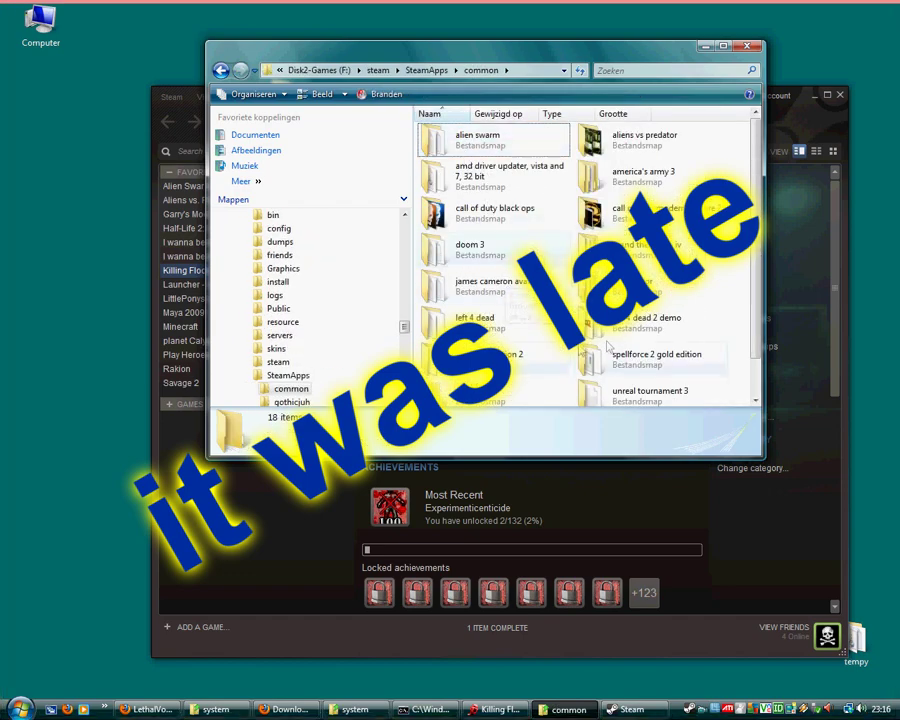
double_click(630, 281)
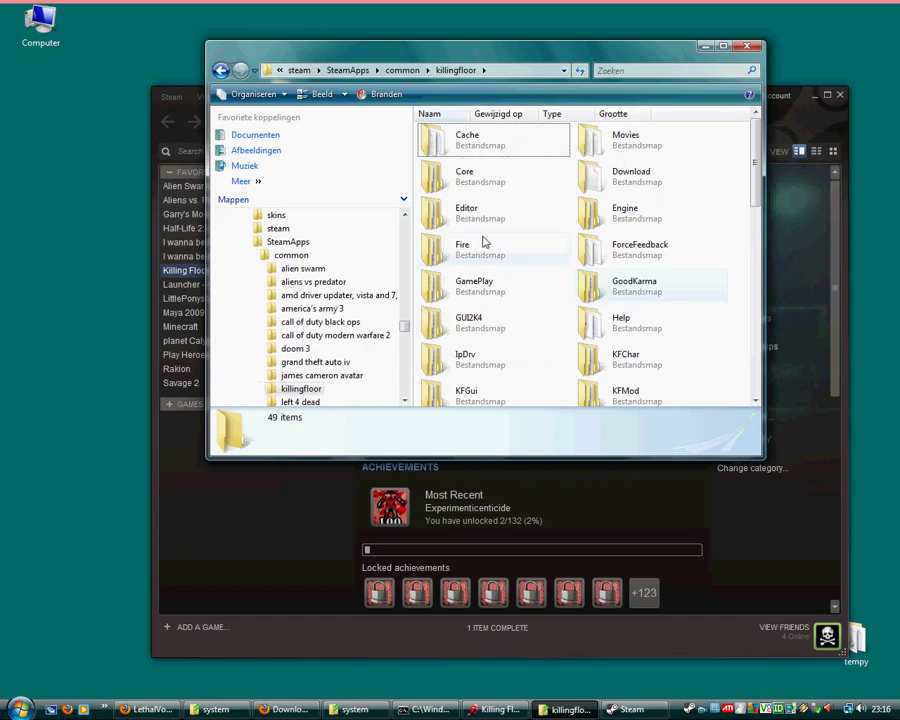
Clear the desktop by moving the killingfloor folder window aside and minimising the Steam and command prompt windows
left_click_drag(520, 44, 520, 48)
left_click(813, 97)
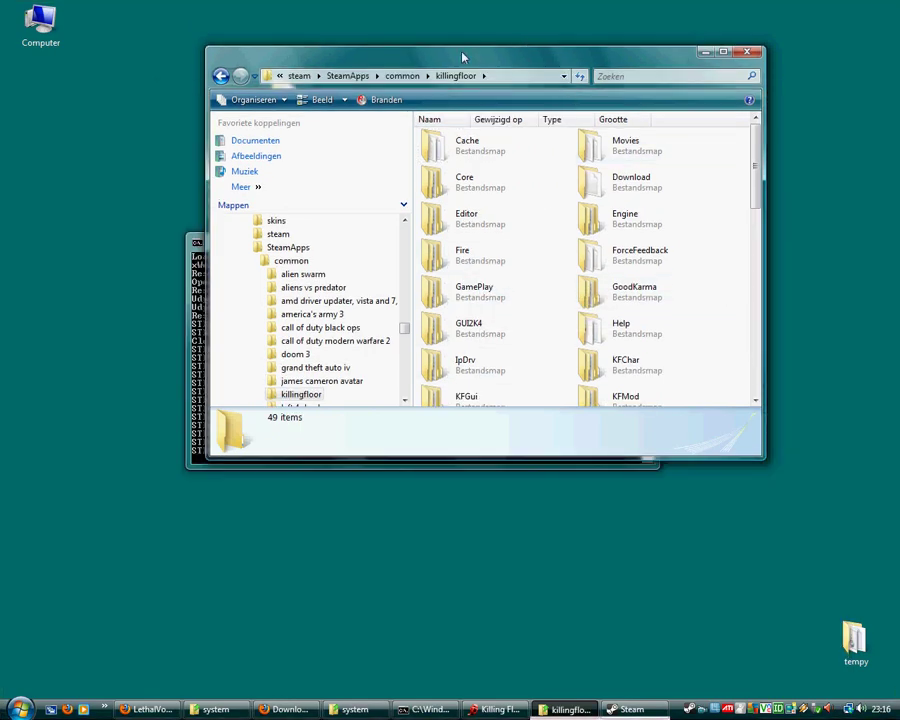
left_click_drag(462, 56, 755, 66)
key("alt+Tab")
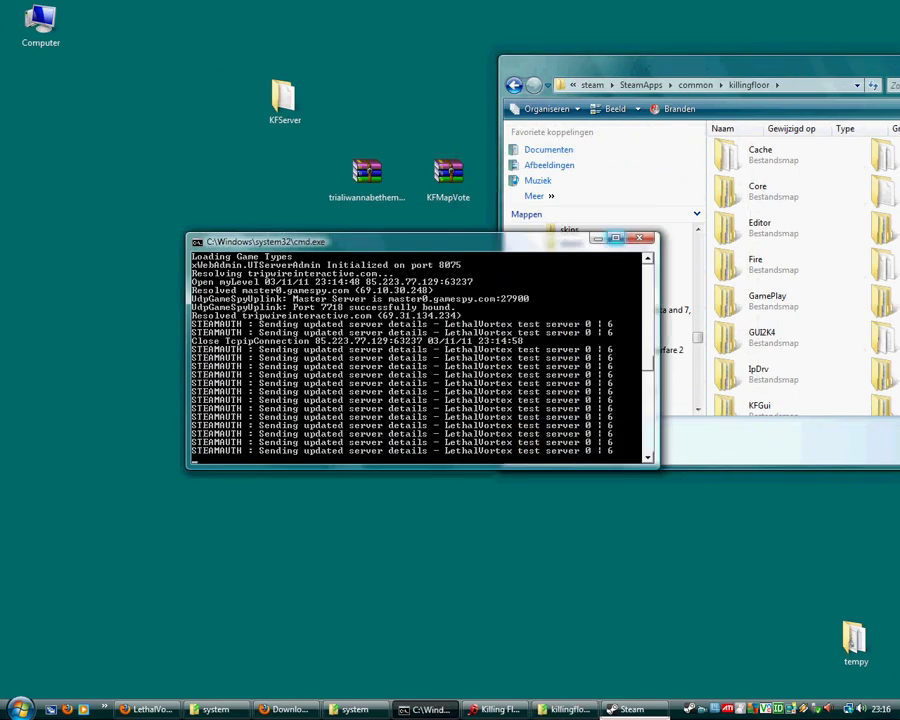
left_click(598, 238)
Open the trialiwannabethemap archive and select its six folders, leaving out Readme.txt, for extraction into the killingfloor folder
double_click(366, 187)
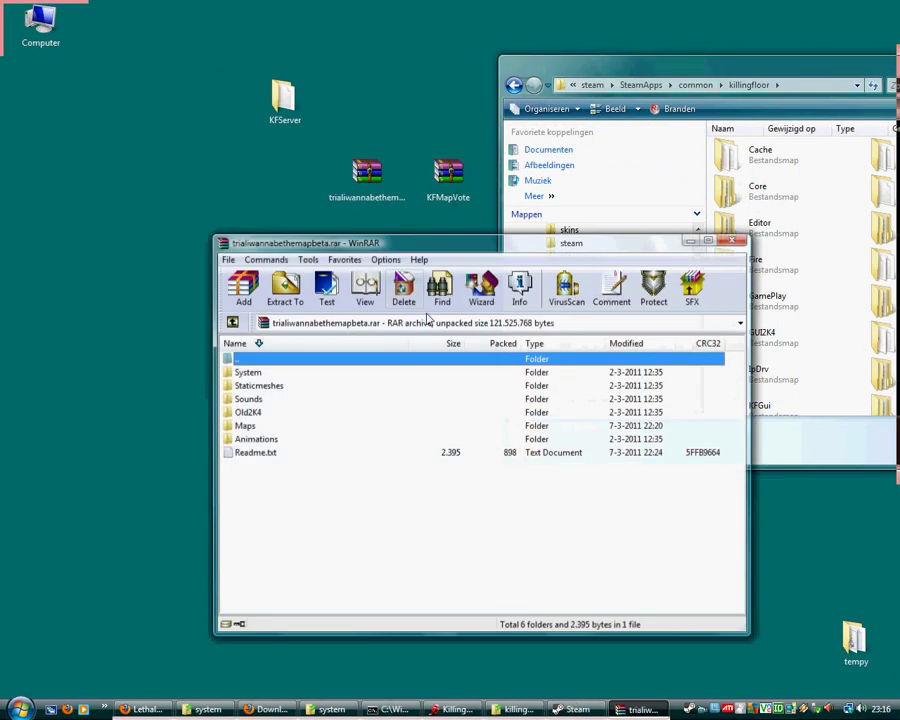
left_click(285, 452)
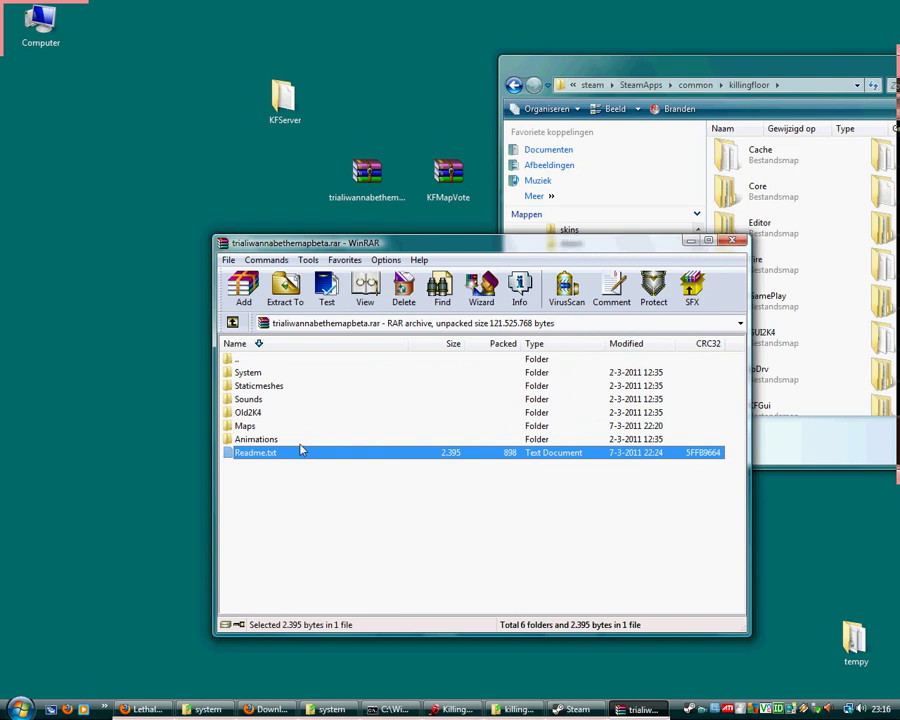
key("Up")
left_click(250, 373, "shift")
left_click_drag(250, 373, 282, 376)
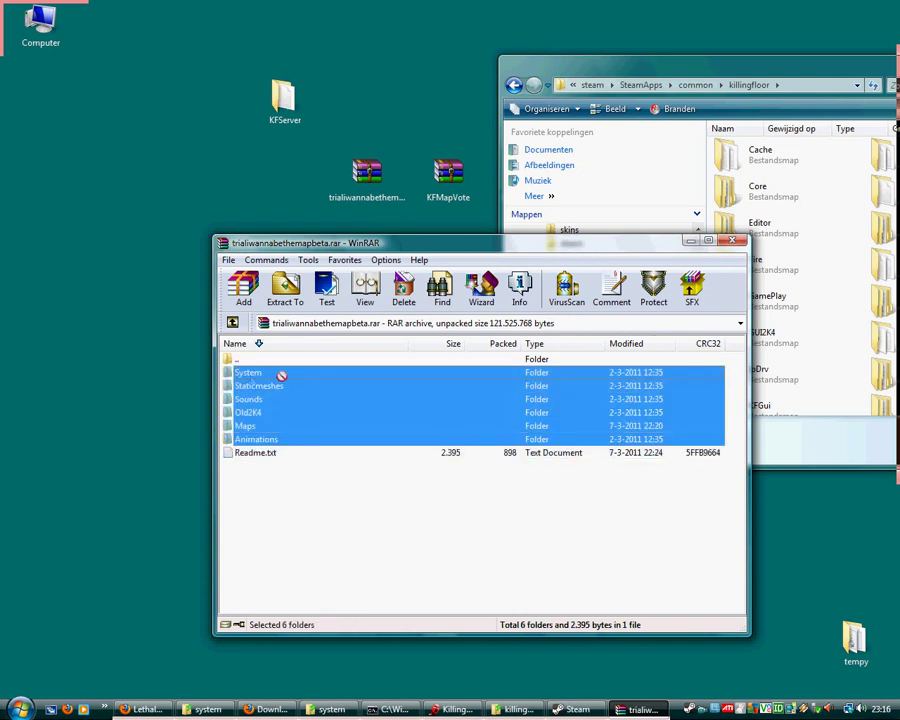
left_click_drag(793, 287, 820, 251)
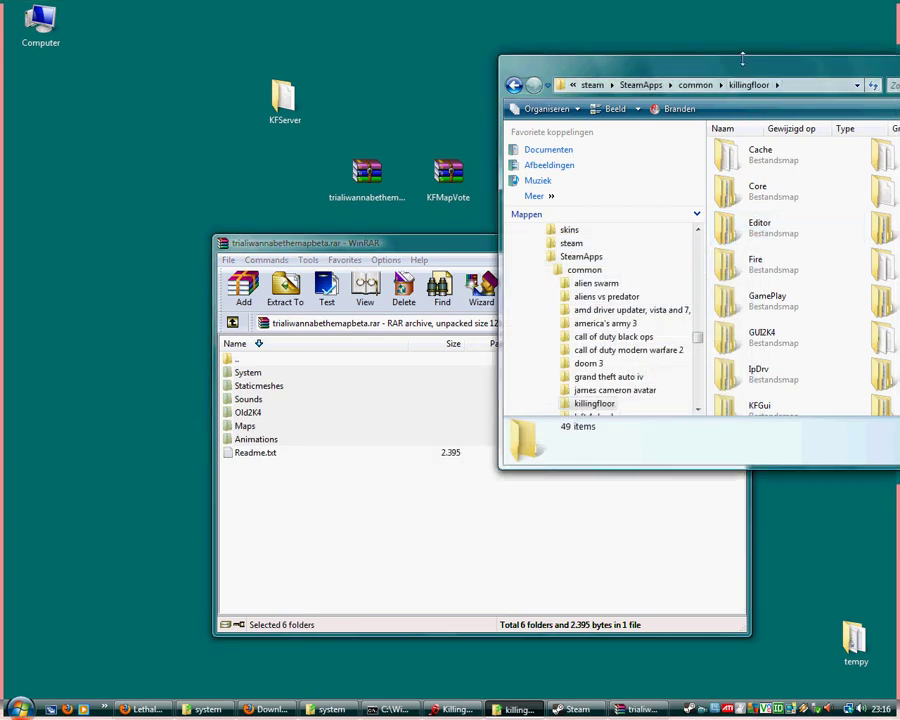
Reposition the killingfloor window beside the archive and extract the six folders from System to Animations into killingfloor
left_click_drag(743, 57, 745, 63)
left_click_drag(622, 62, 518, 33)
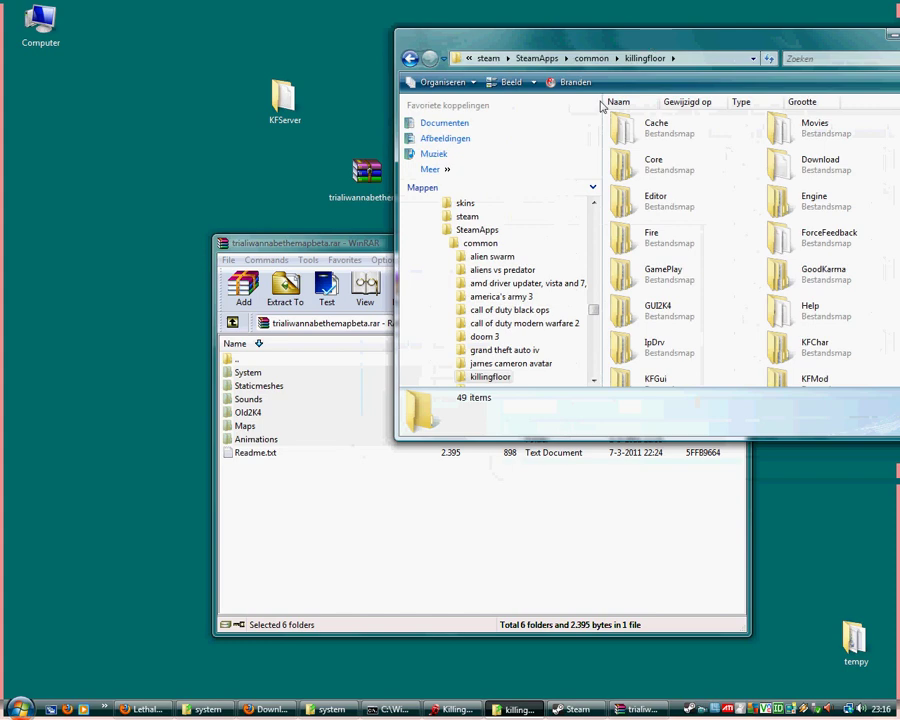
left_click(250, 375)
left_click(256, 439, "shift")
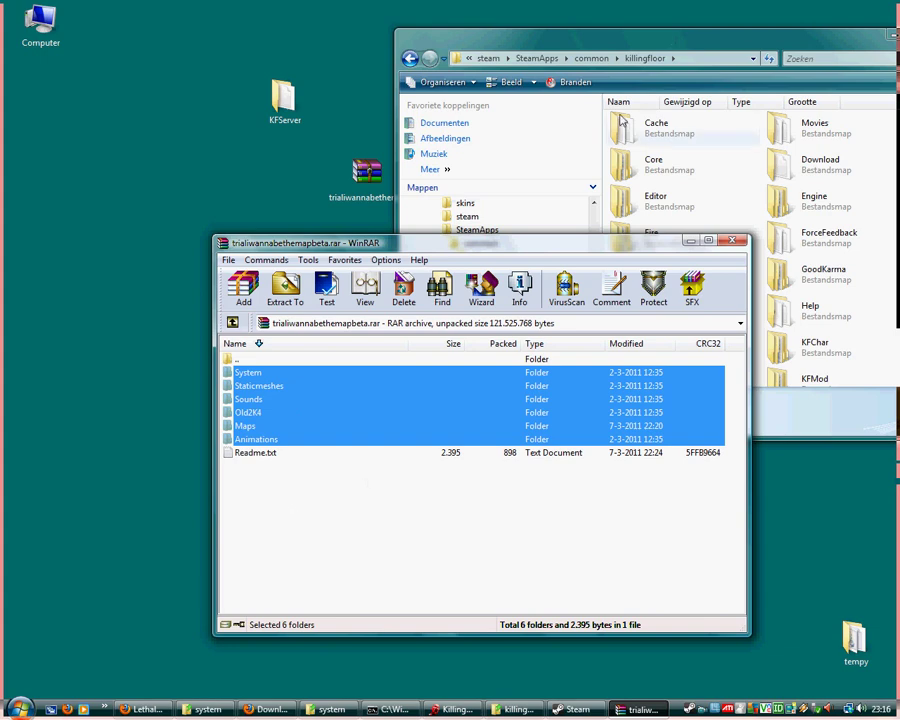
left_click_drag(617, 43, 485, 31)
scroll(795, 240, "down", 6)
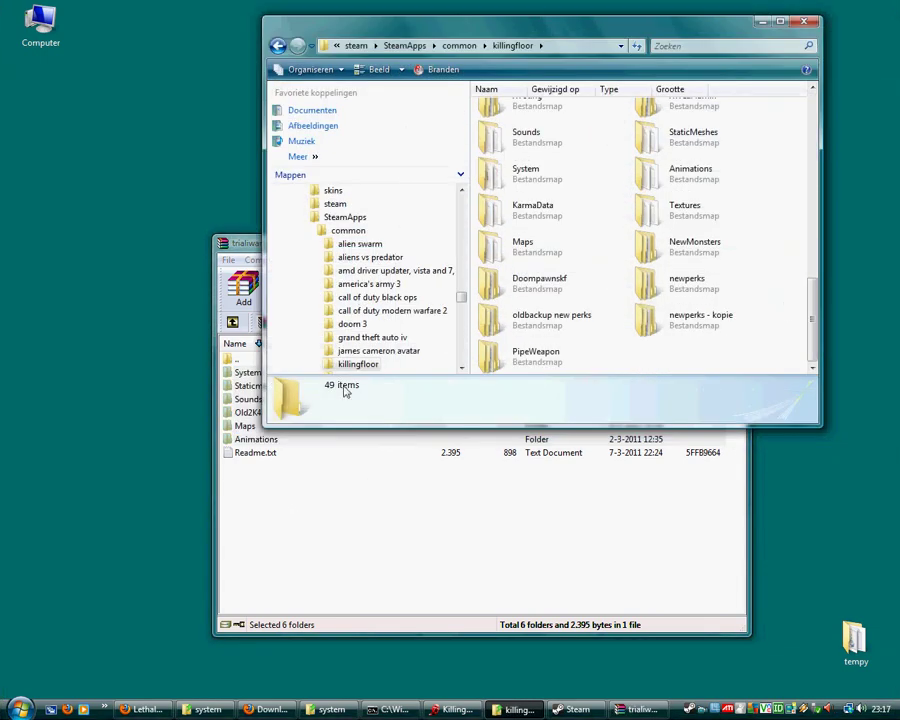
left_click_drag(247, 378, 755, 337)
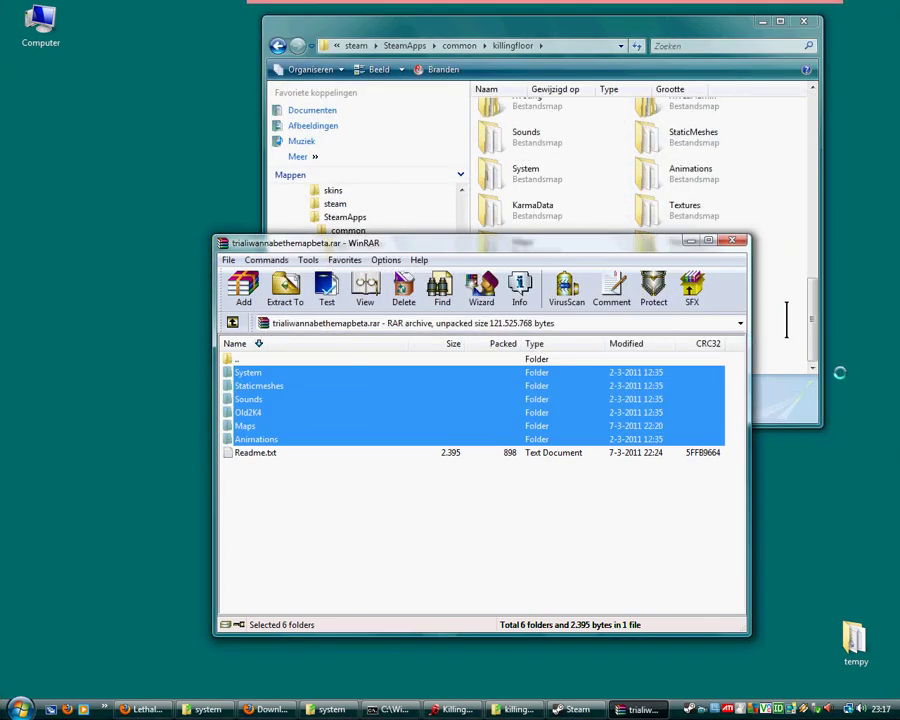
left_click_drag(783, 352, 786, 350)
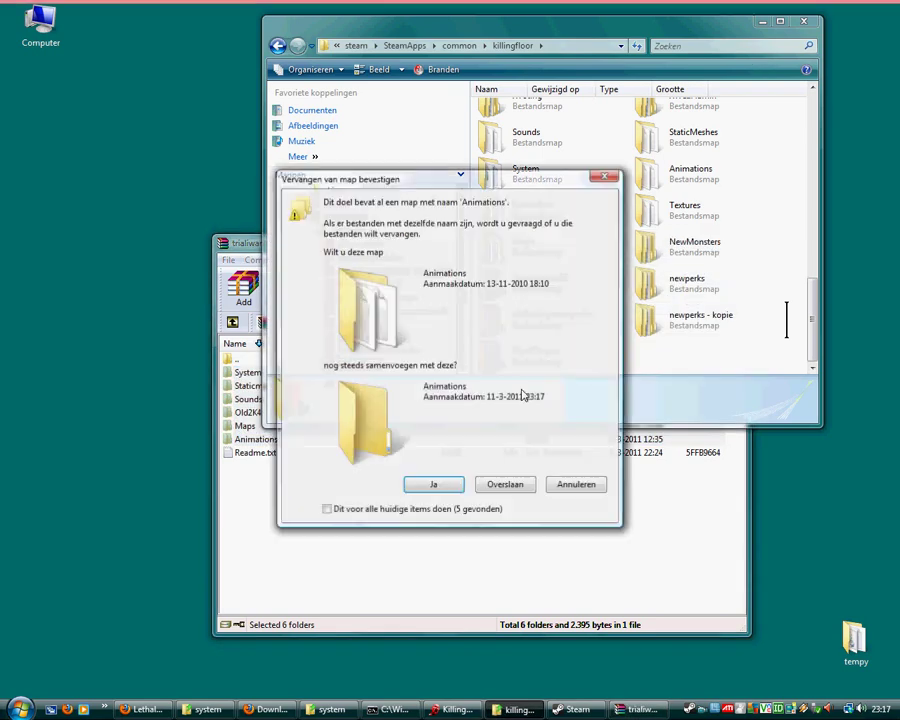
Approve merging the archive's folders with the existing ones and keep both copies of the conflicting Monster.uc file
left_click(432, 488)
left_click(432, 488)
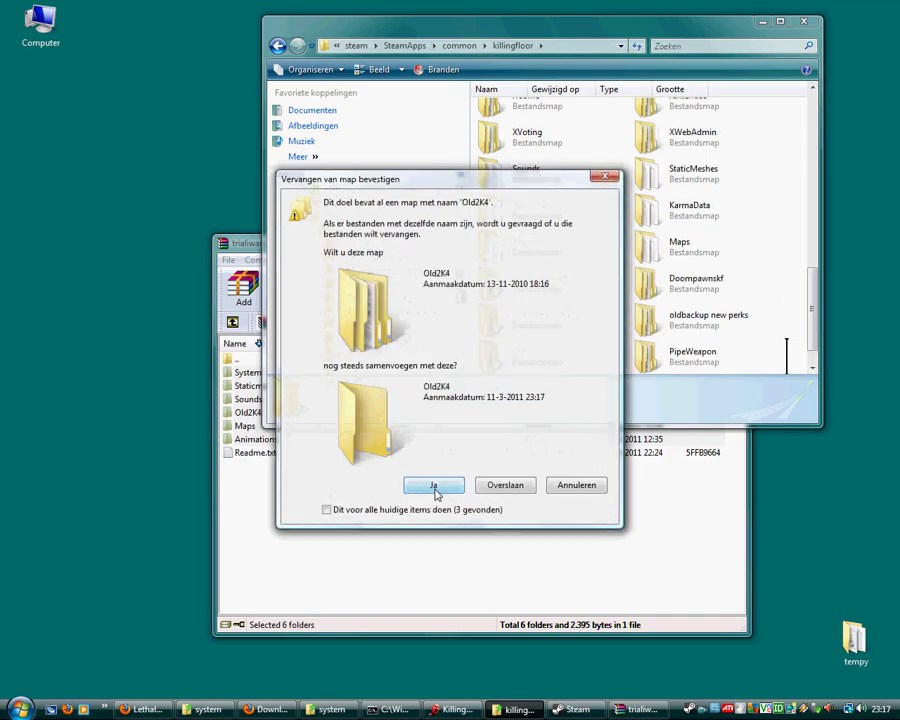
left_click(434, 488)
left_click(434, 486)
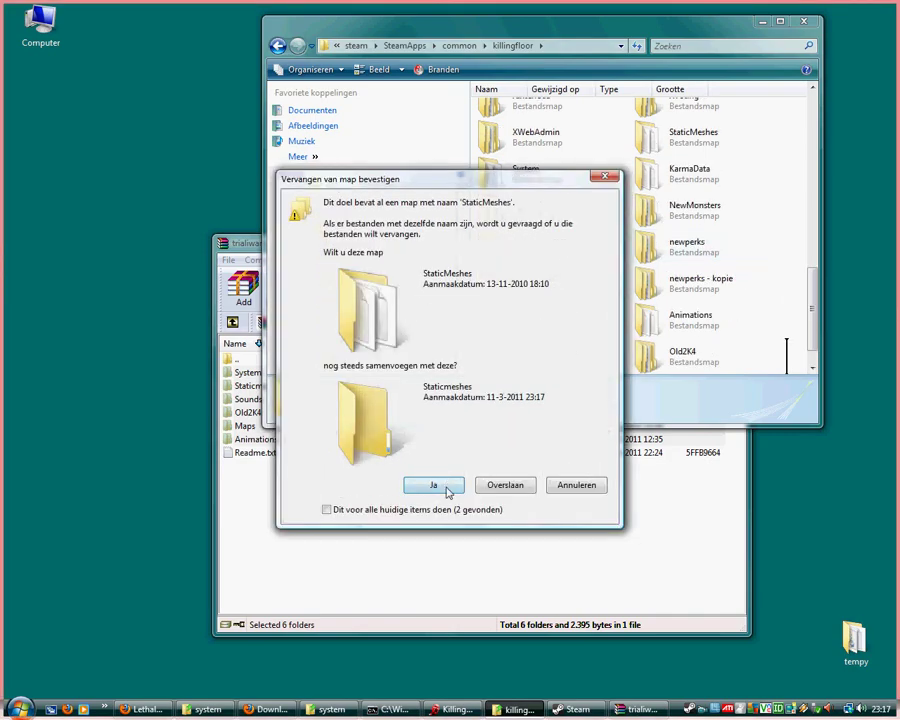
left_click(446, 488)
left_click(446, 488)
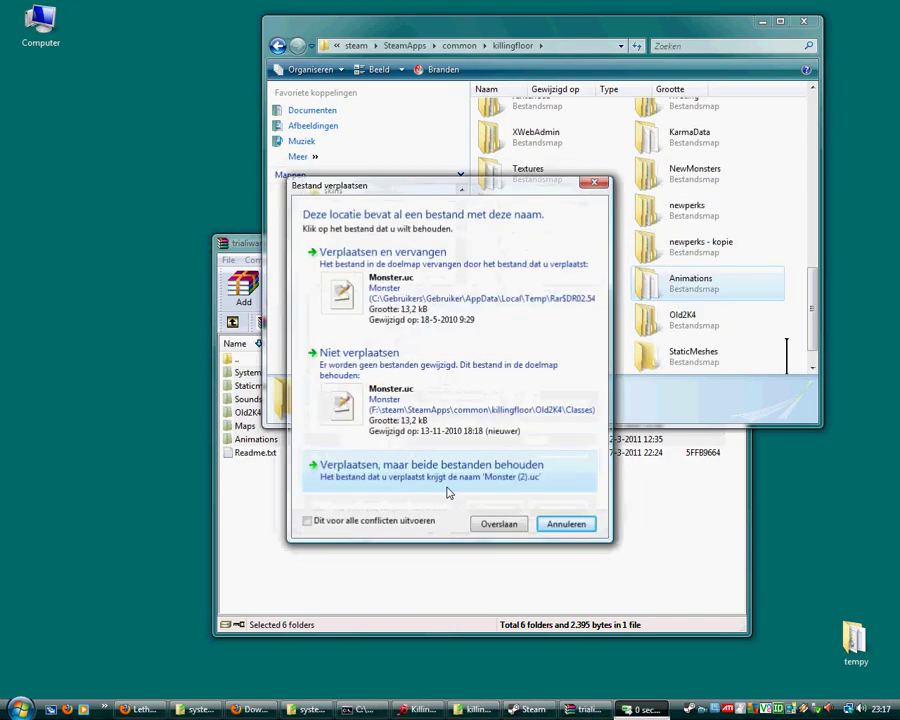
left_click(448, 490)
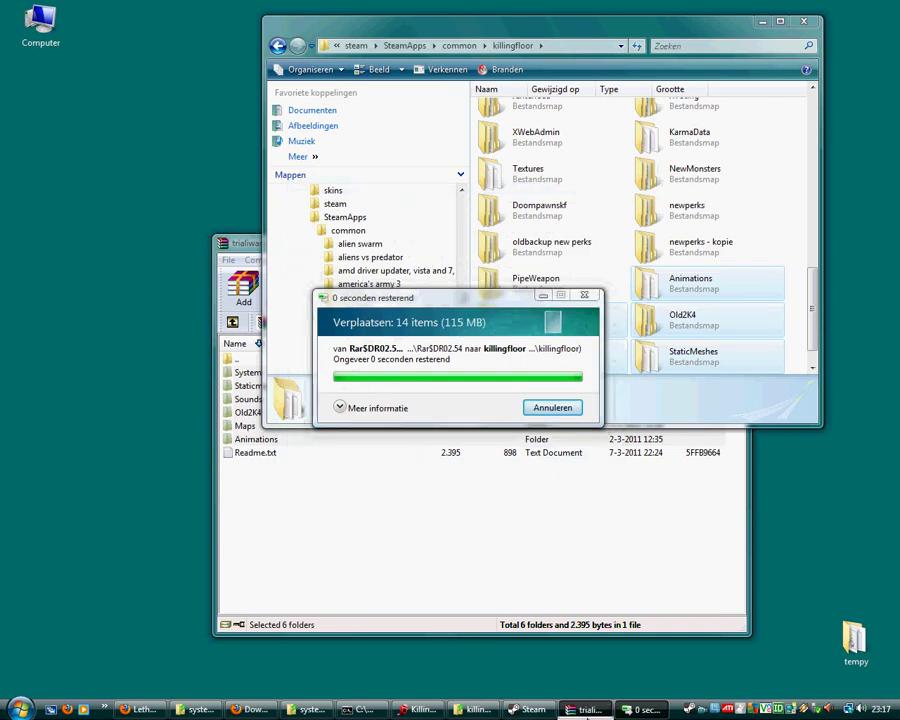
Close the trialiwannabethemapbeta.rar archive and the killingfloor folder window
left_click(612, 710)
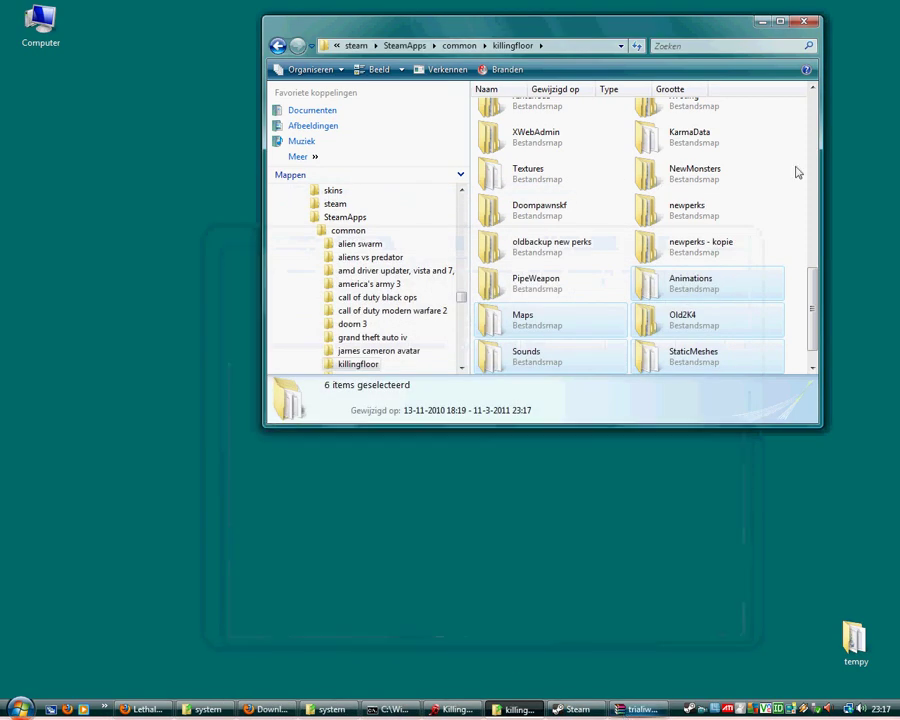
left_click(762, 21)
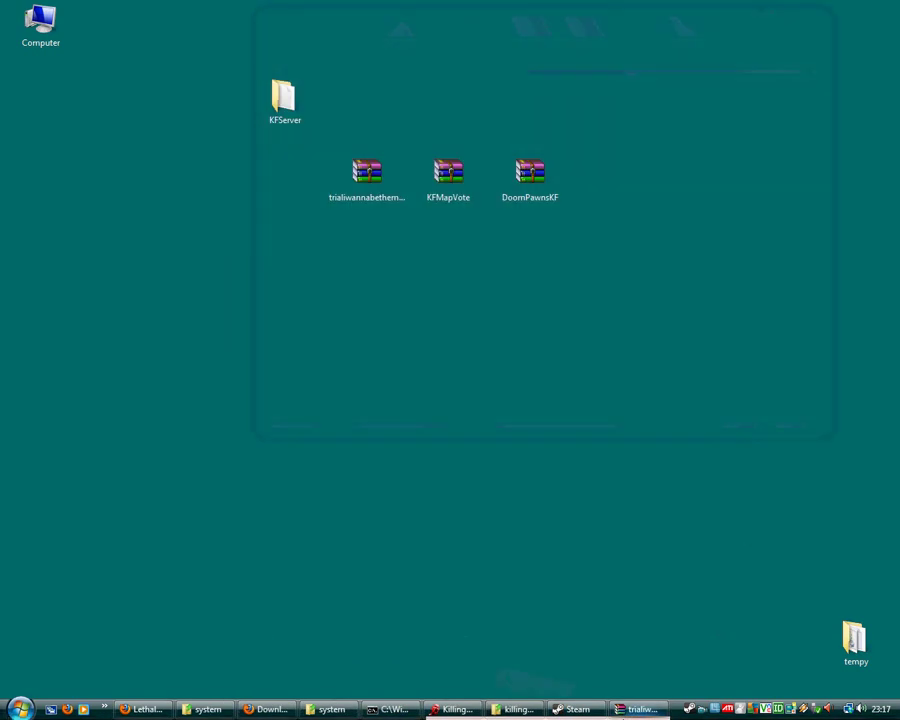
left_click(627, 708)
left_click(738, 242)
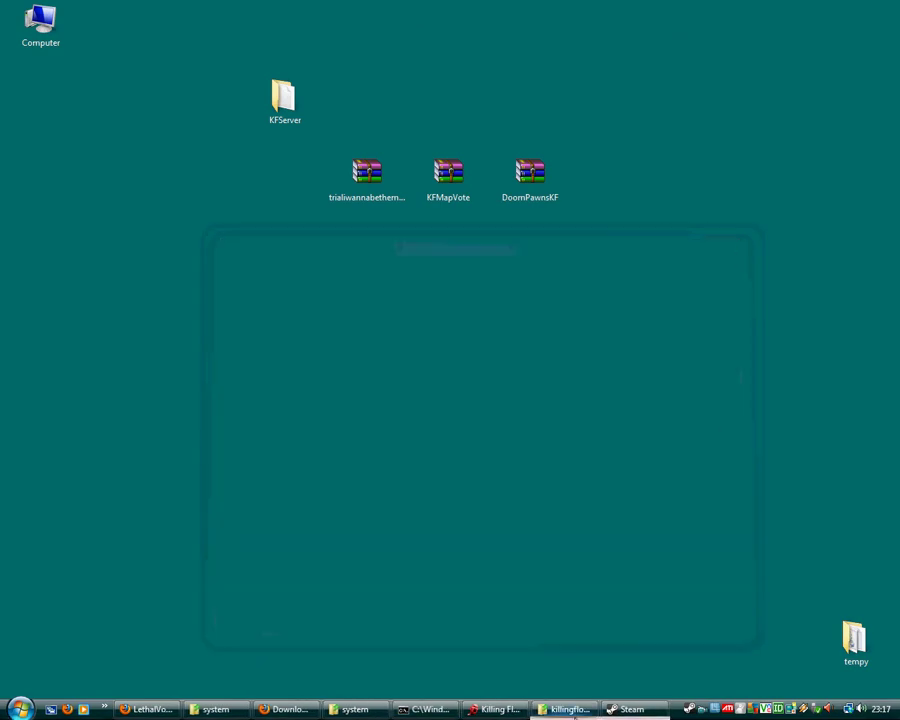
left_click(570, 709)
right_click(573, 710)
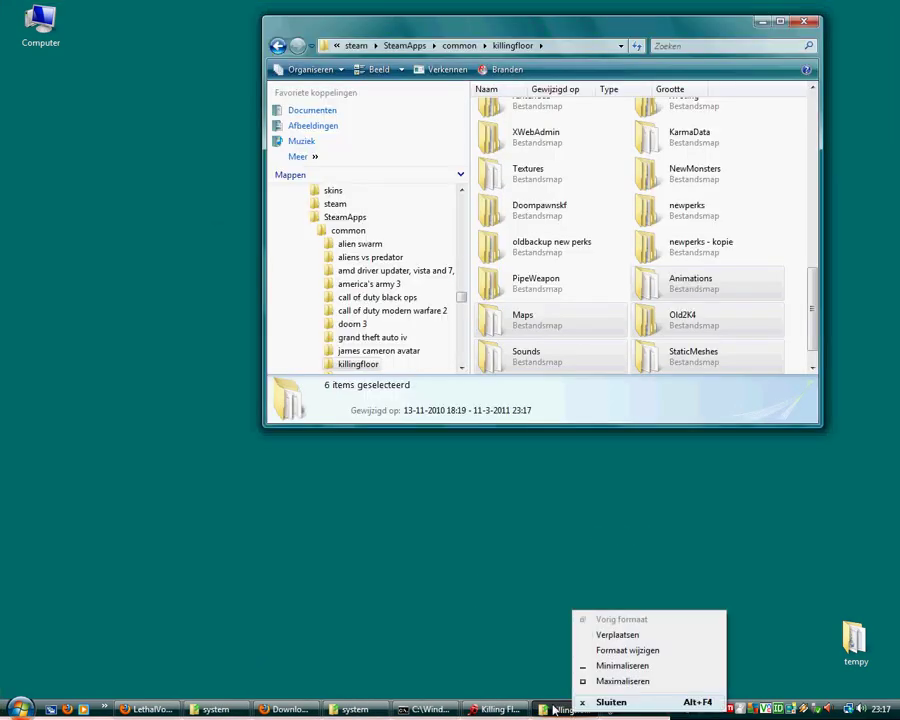
left_click(605, 697)
Close both system folder windows and the Downloads window
right_click(390, 711)
left_click(420, 696)
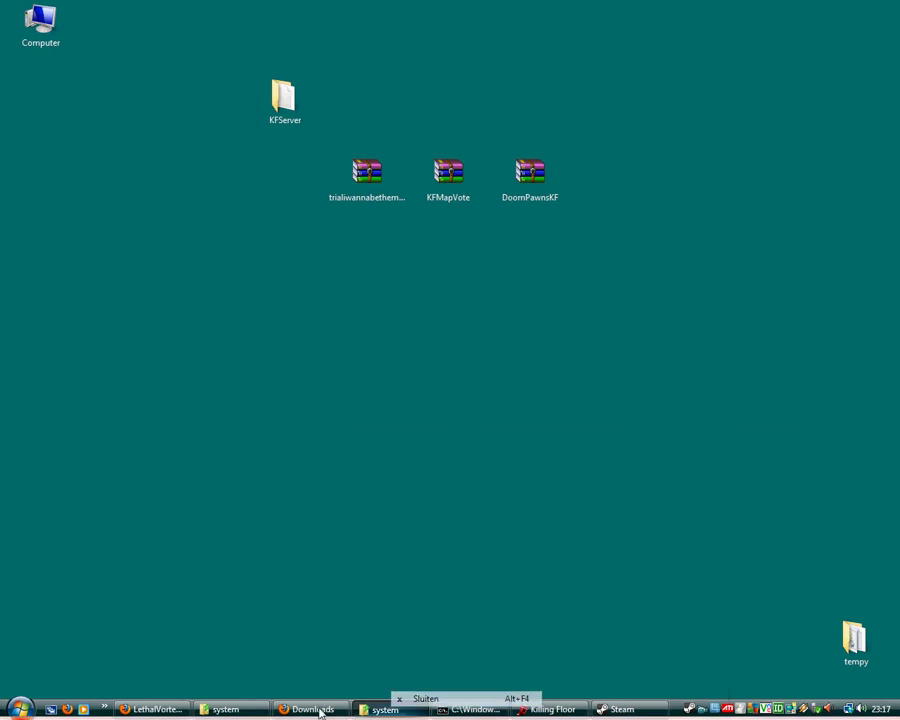
right_click(268, 710)
left_click(300, 700)
right_click(293, 707)
left_click(282, 690)
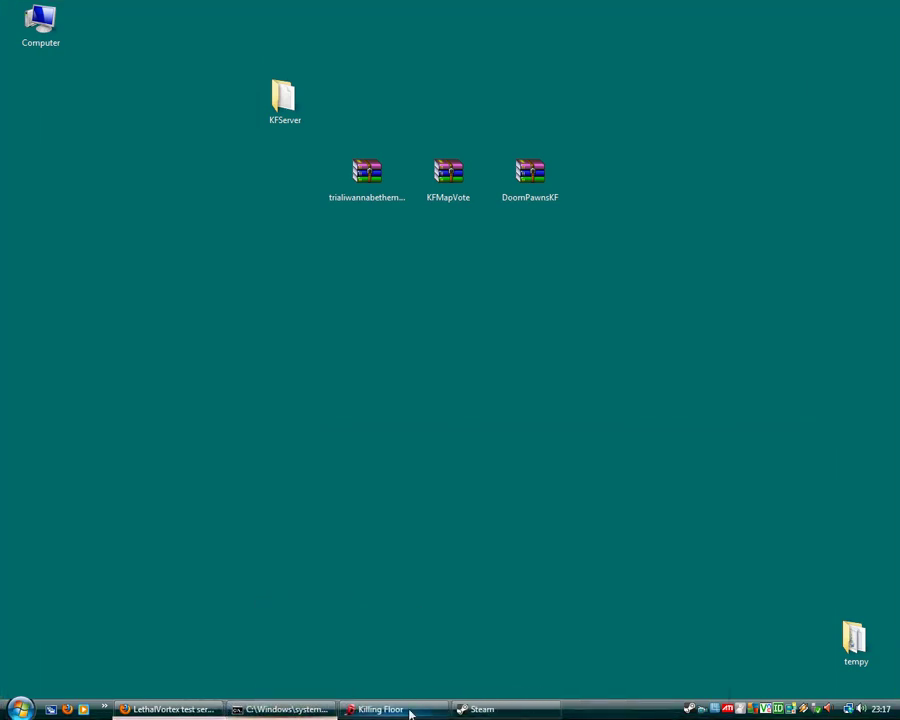
Switch to Killing Floor, ready up on kfs-TrialIwannabethemap, and walk around the fire pit room collecting ammo
left_click(416, 708)
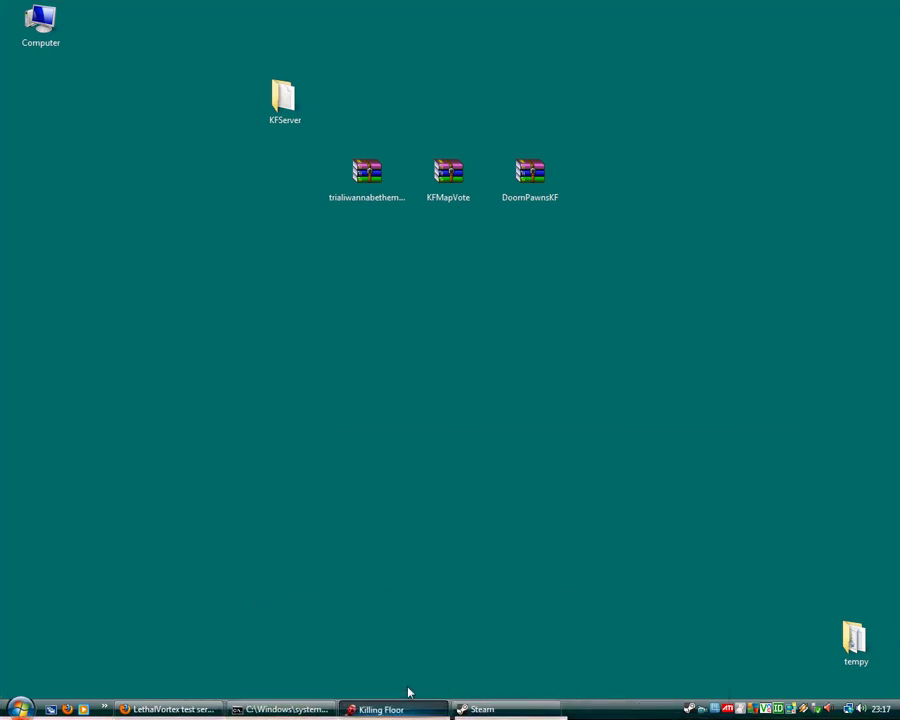
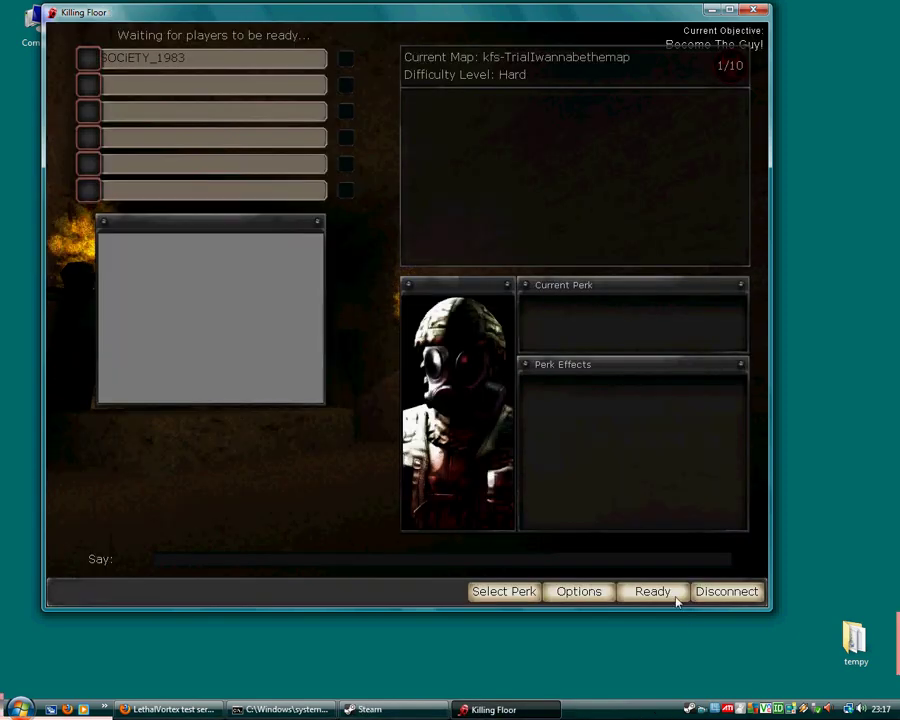
left_click(655, 591)
key("w")
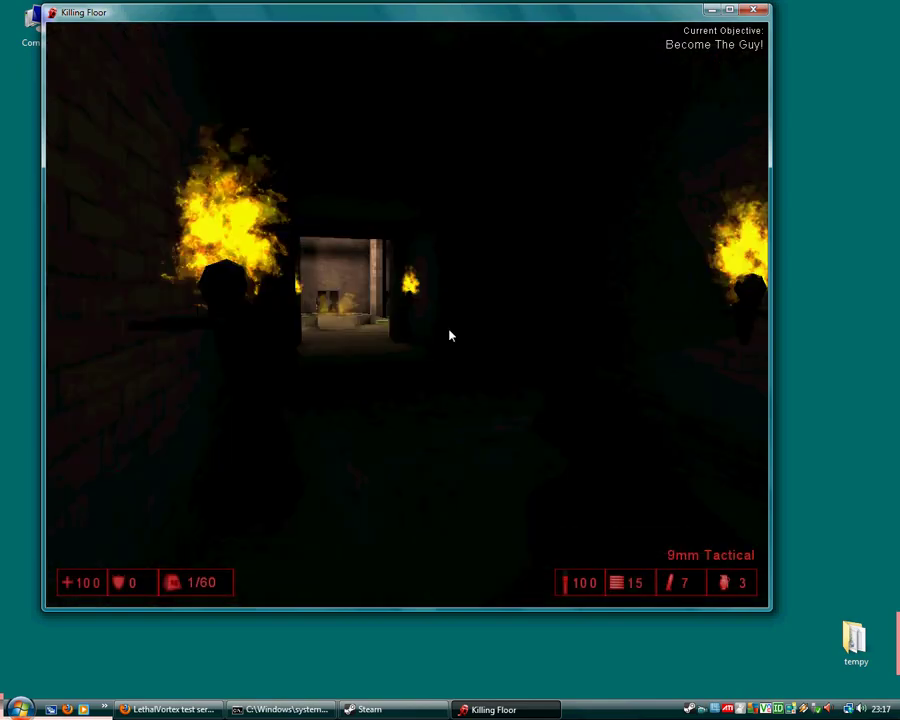
key("w")
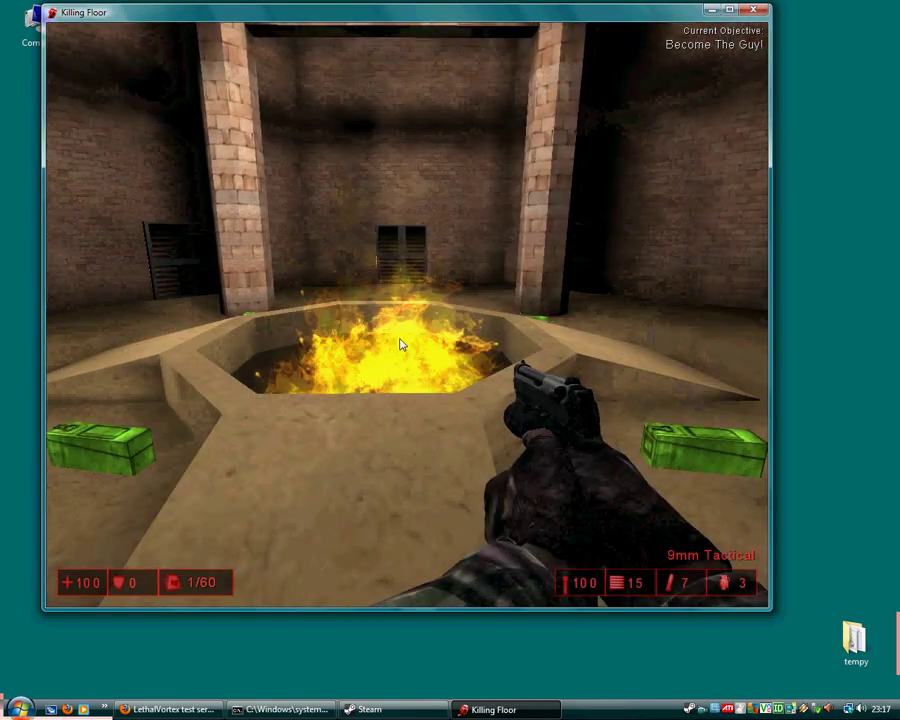
key("space")
key("w")
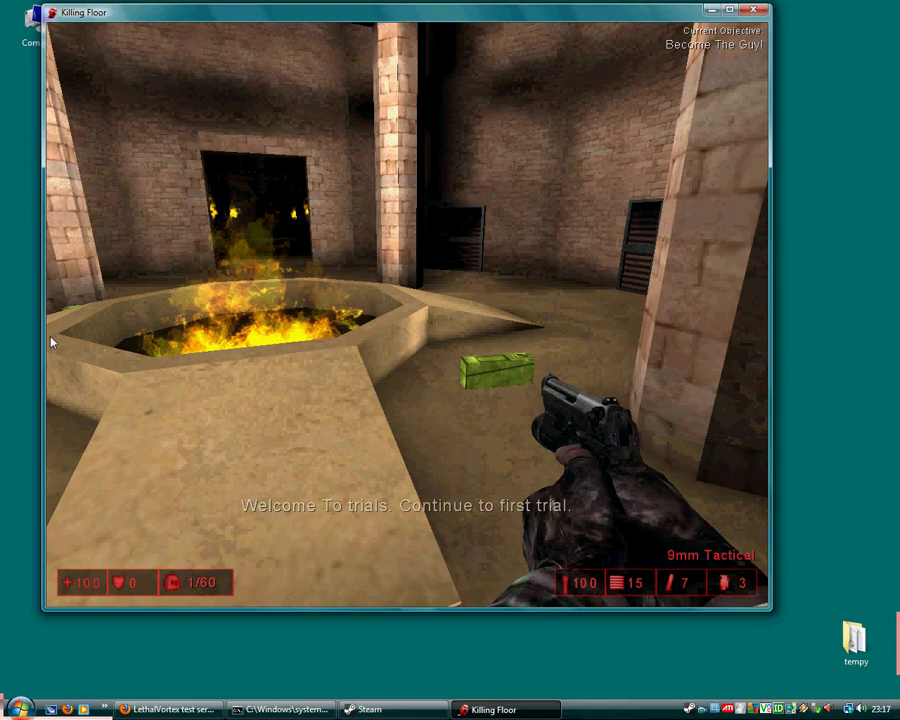
key("w")
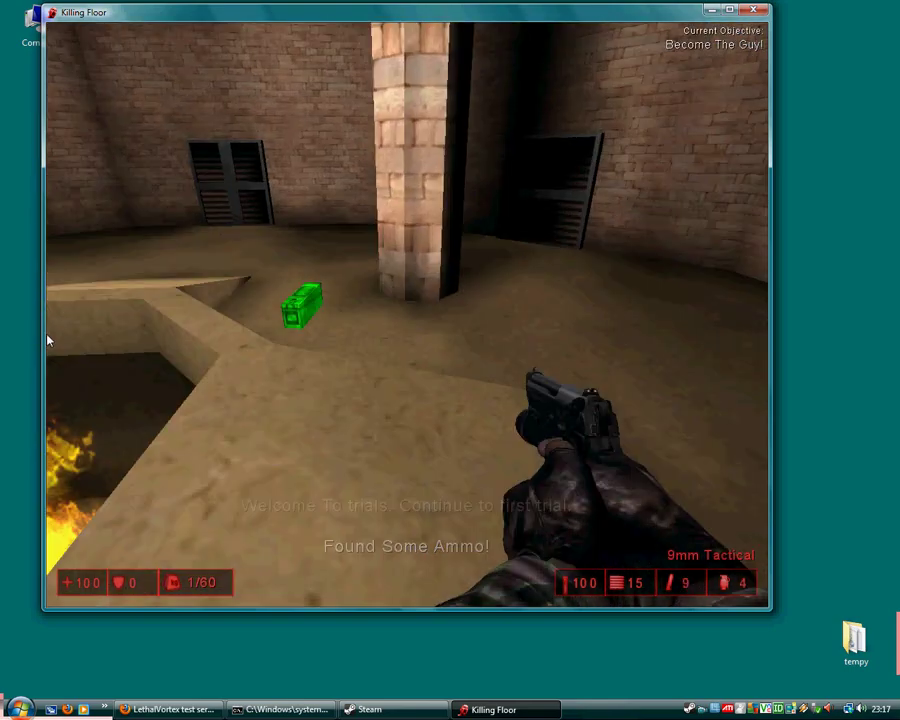
key("w")
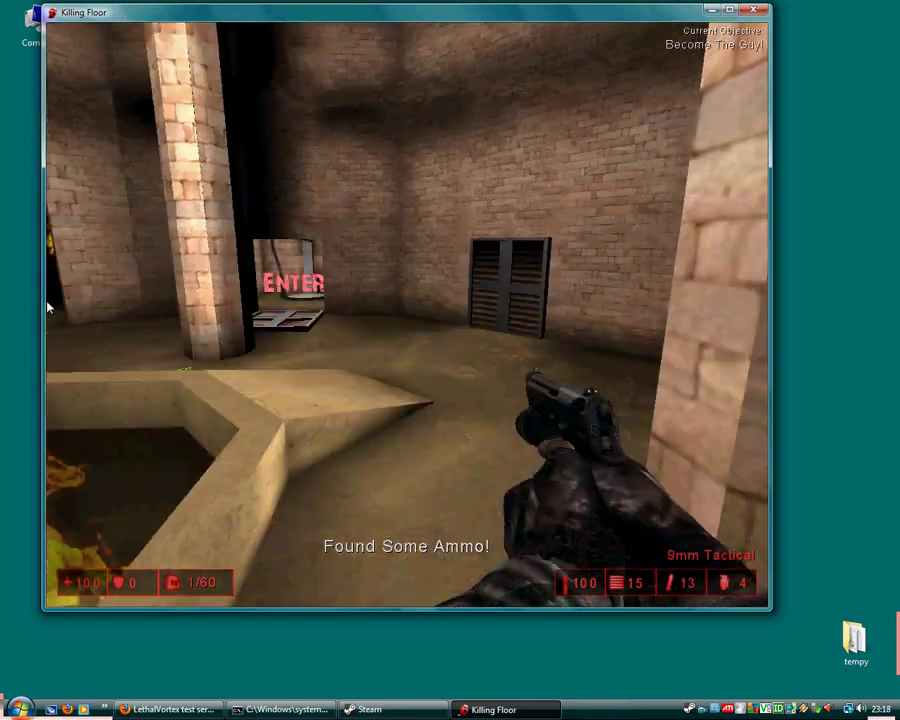
Try to enable cheats from the game console
key("grave")
type("em")
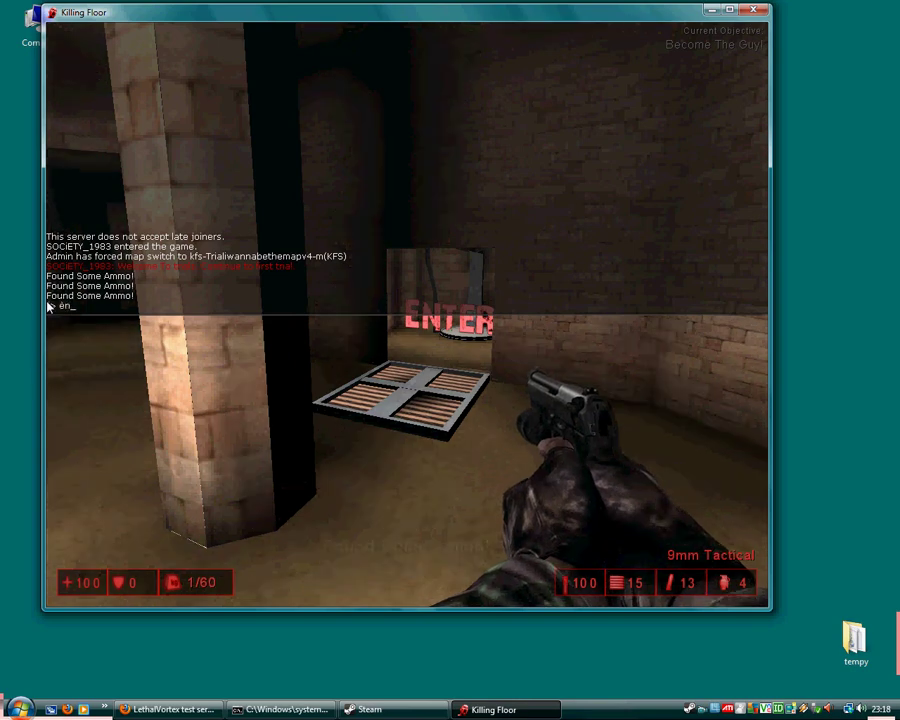
key("BackSpace")
type("nablech")
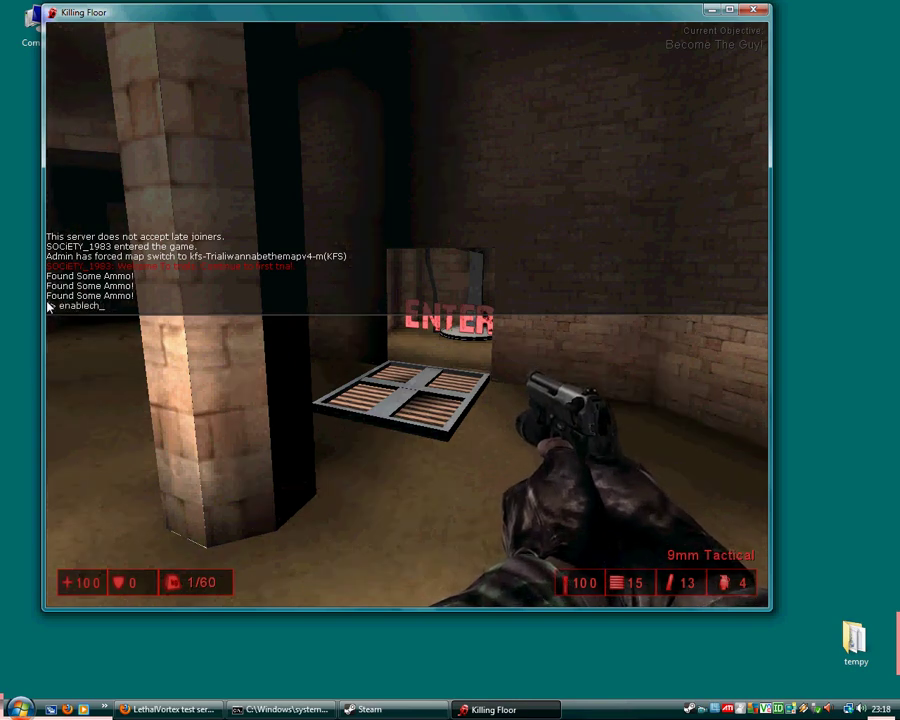
key("Return")
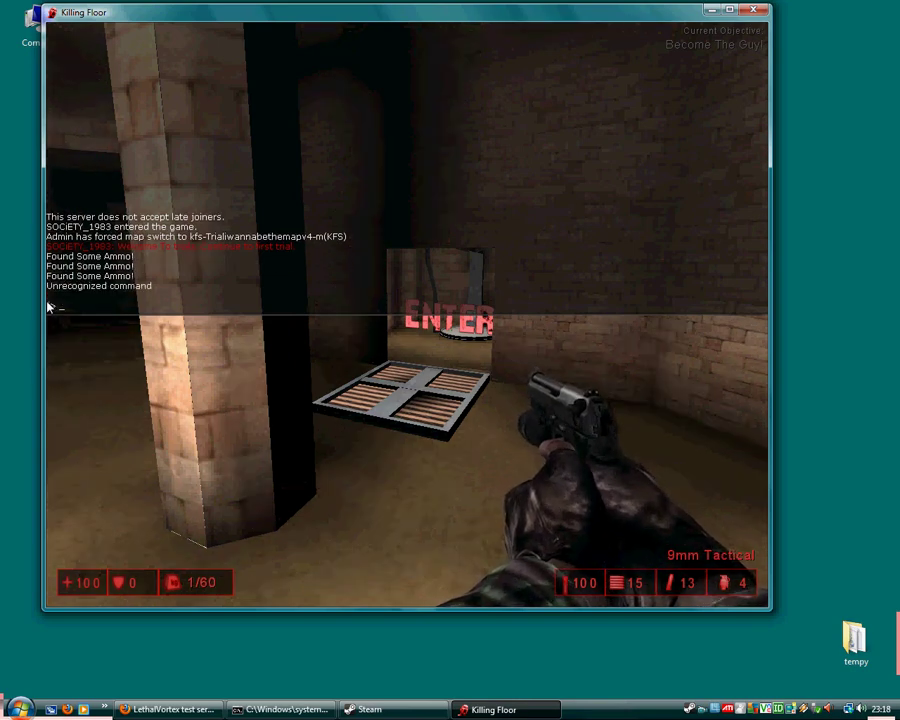
type("god")
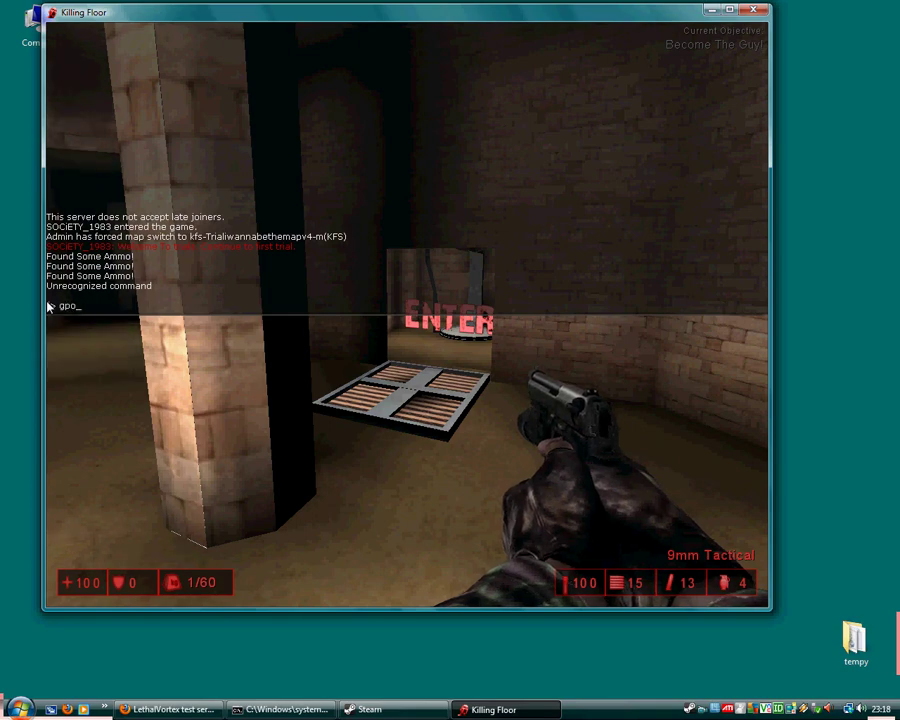
key("BackSpace")
key("BackSpace")
key("BackSpace")
type("admi")
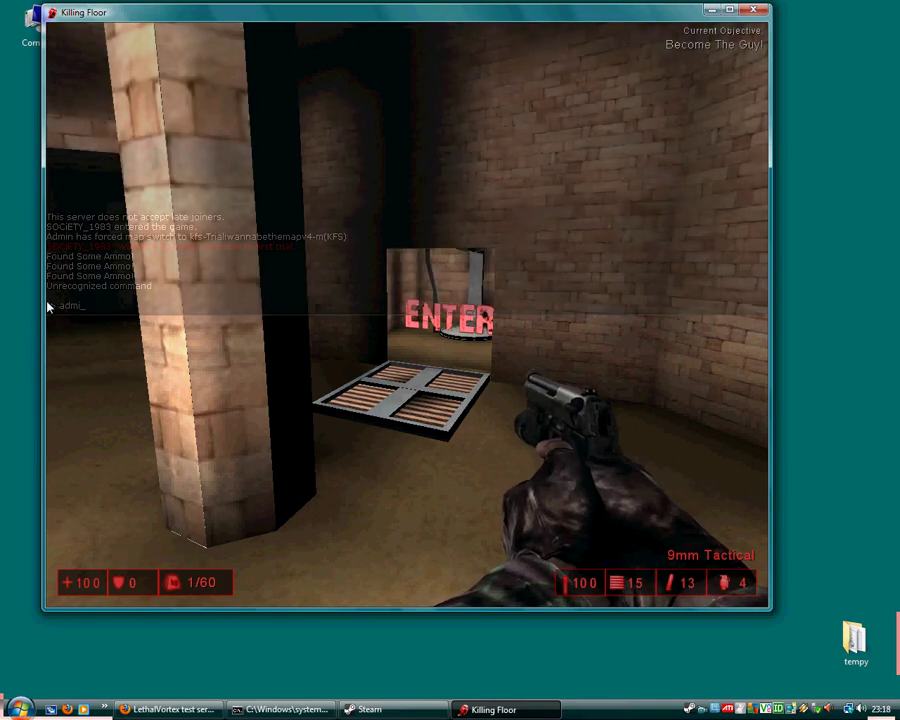
Walk through the ENTER doorway and follow the brick corridors over the low steps into the dark passage
key("w")
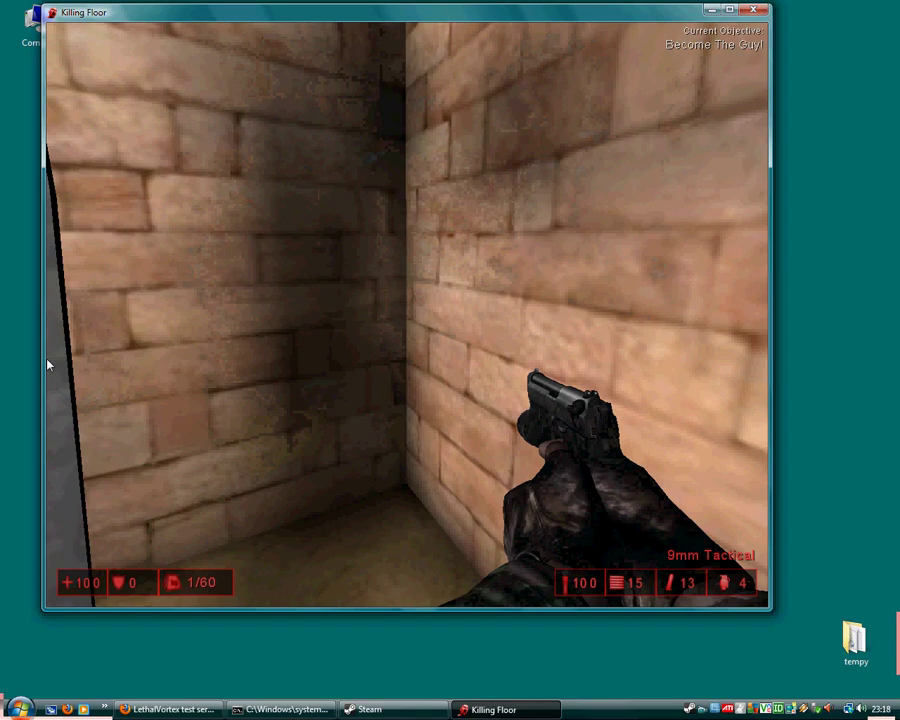
key("w")
key("w")
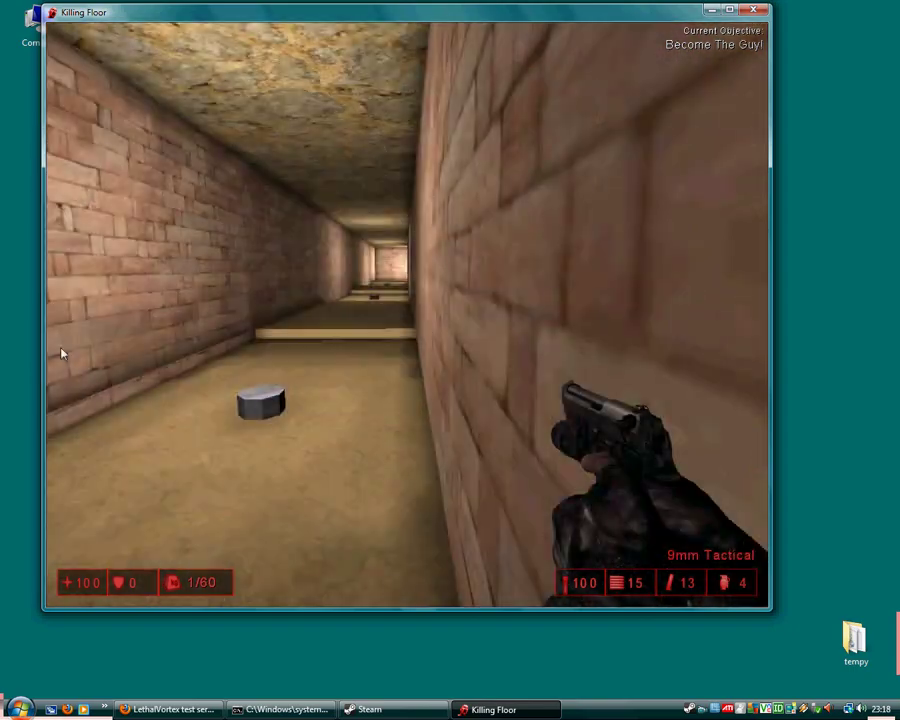
key("w")
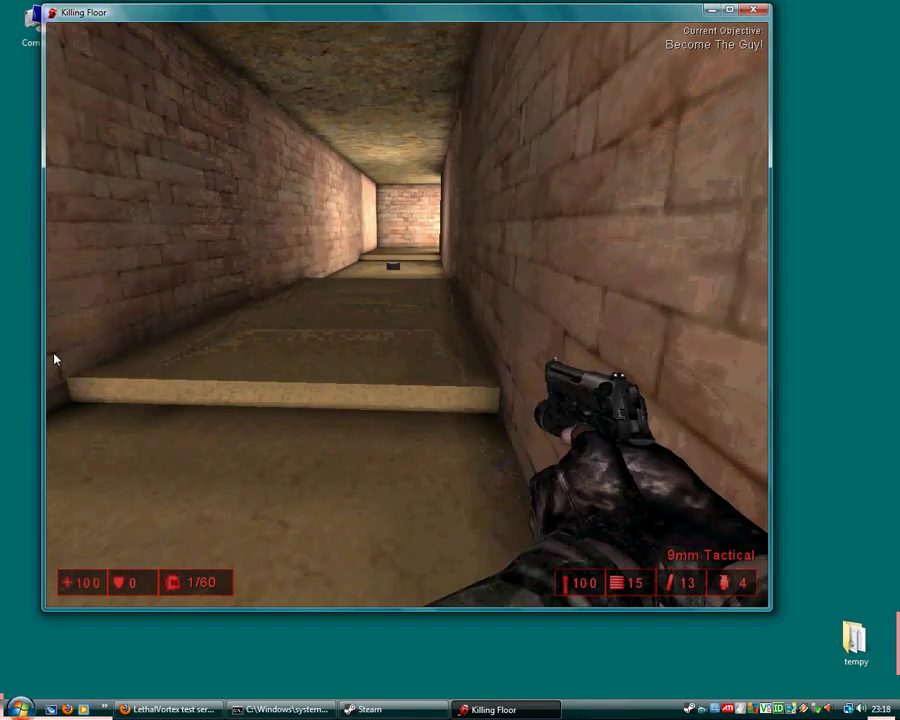
key("w")
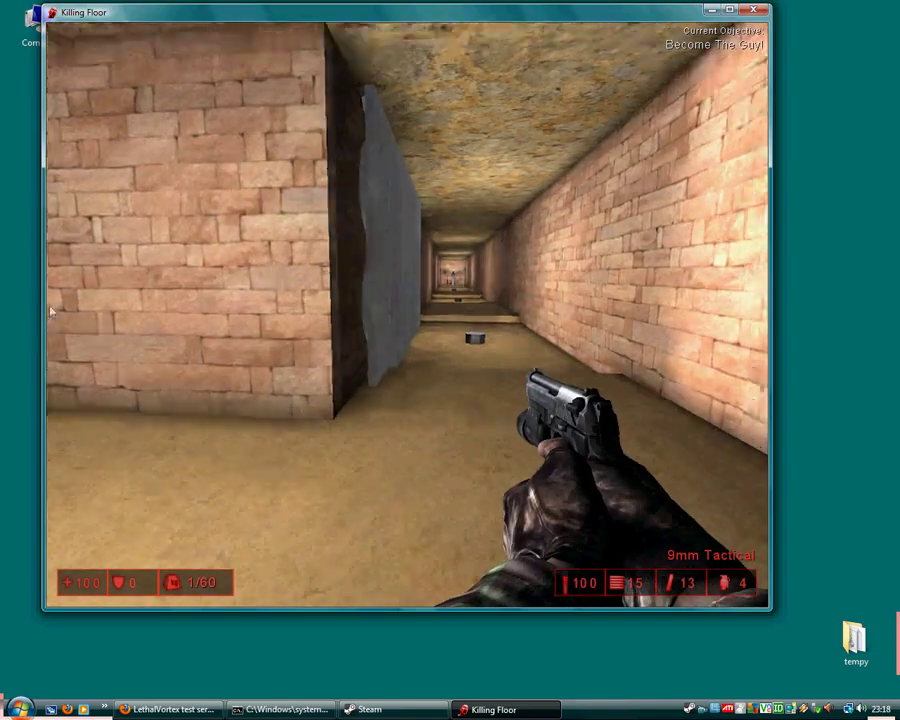
key("d")
key("w")
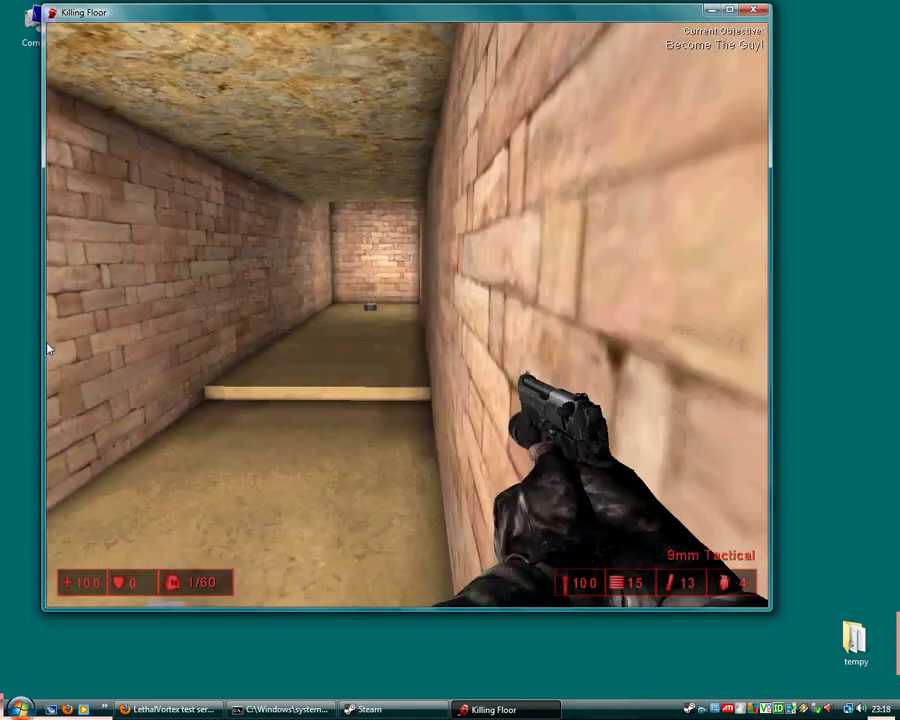
key("w")
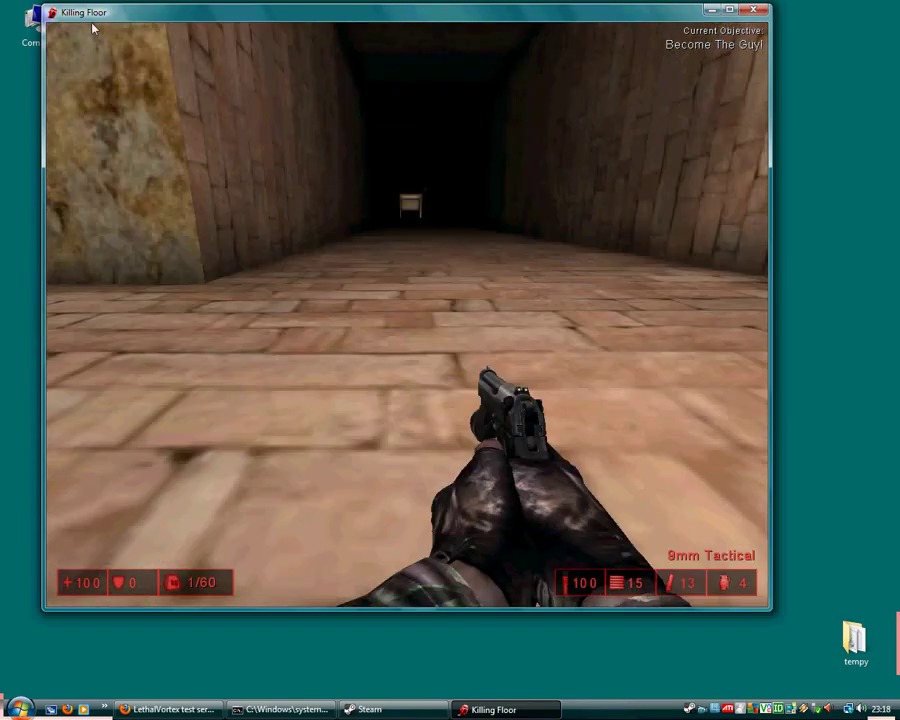
key("w")
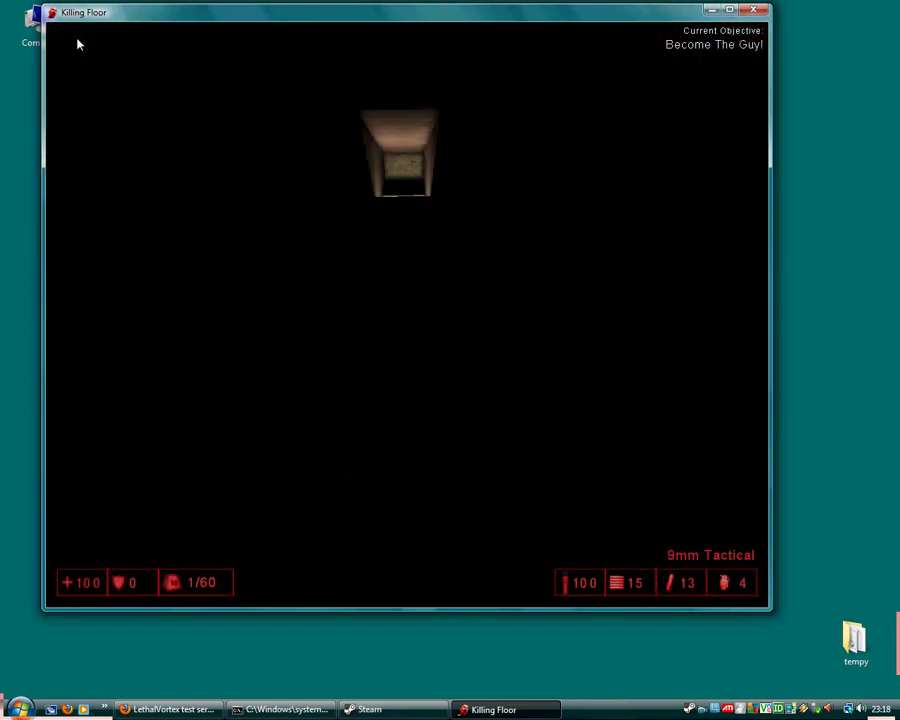
Explore the spiked, pillared chamber beyond the corridors, fire one pistol shot and reload, then call up the scoreboard
key("w")
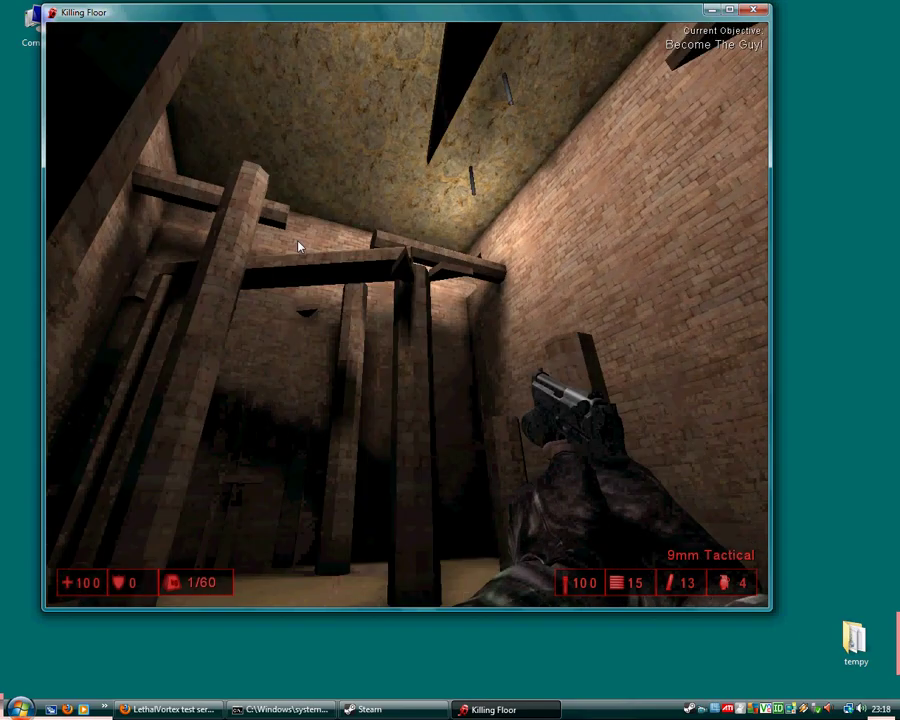
key("w")
left_click(297, 246)
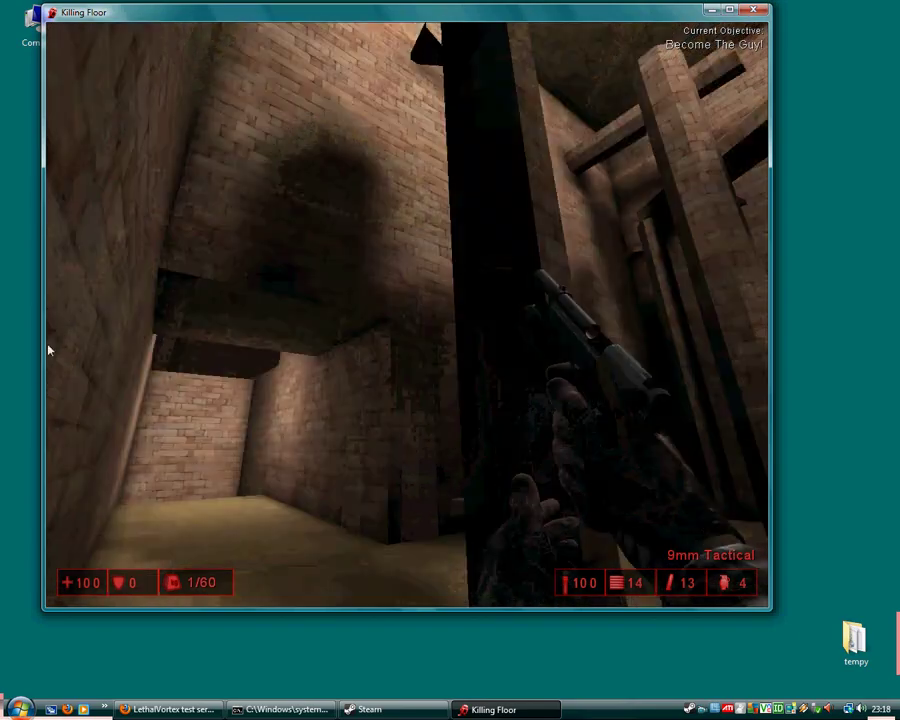
key("r")
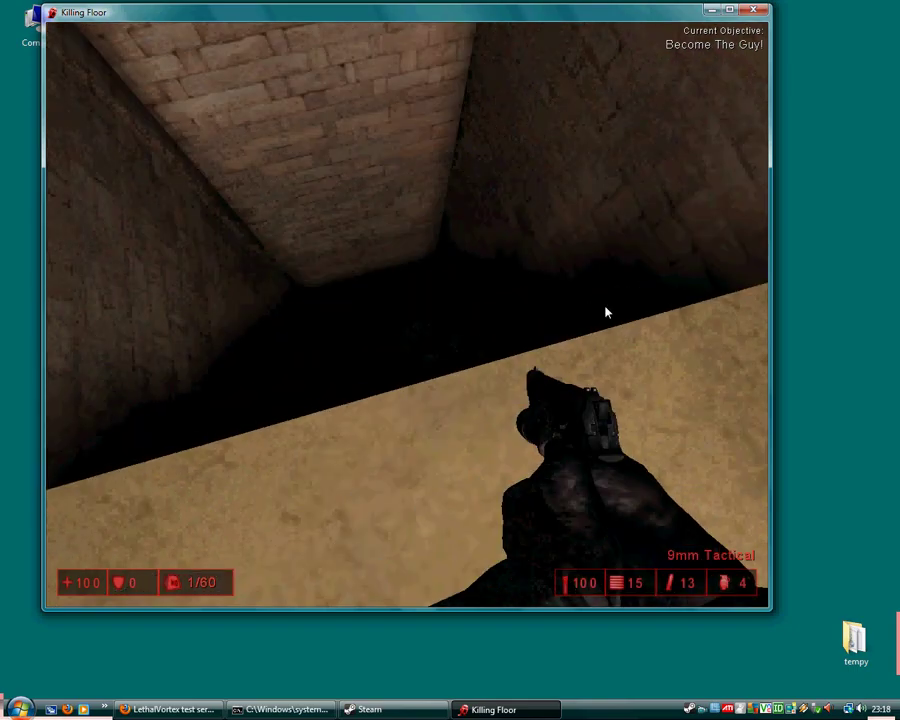
key("w")
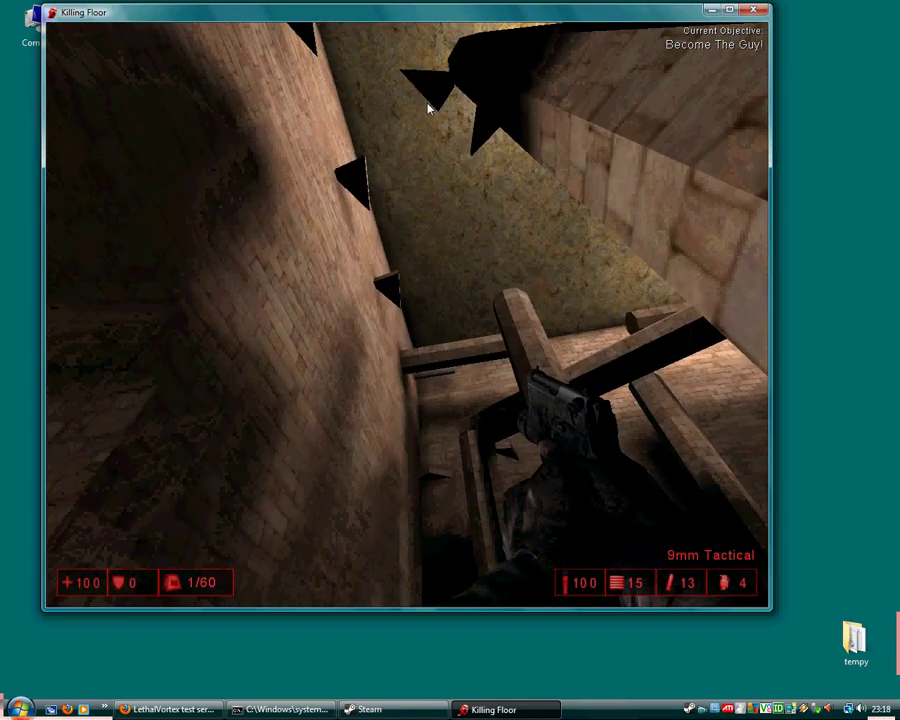
key("w")
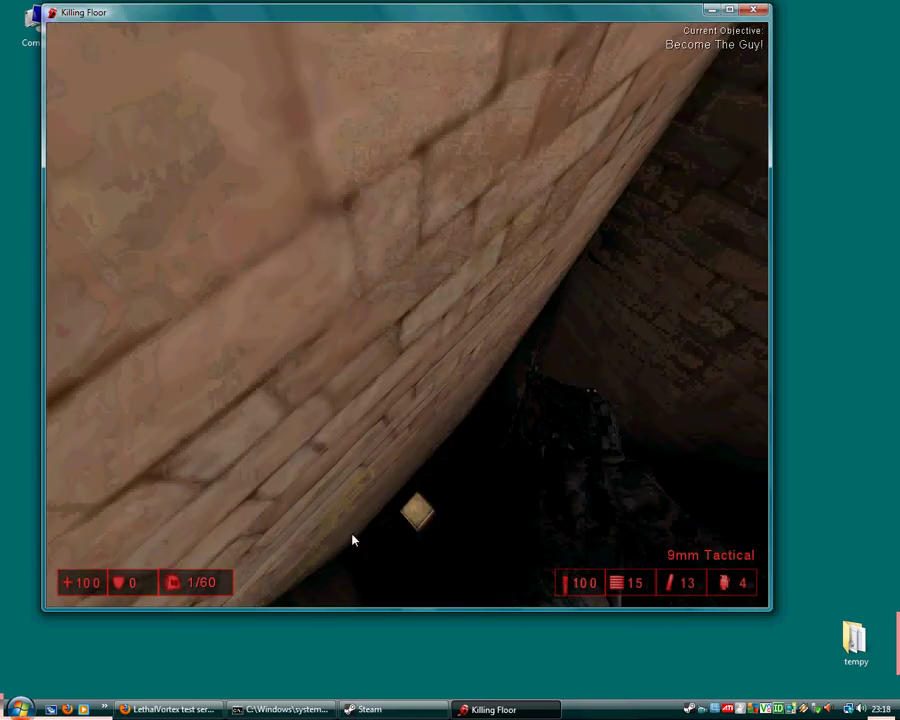
key("F1")
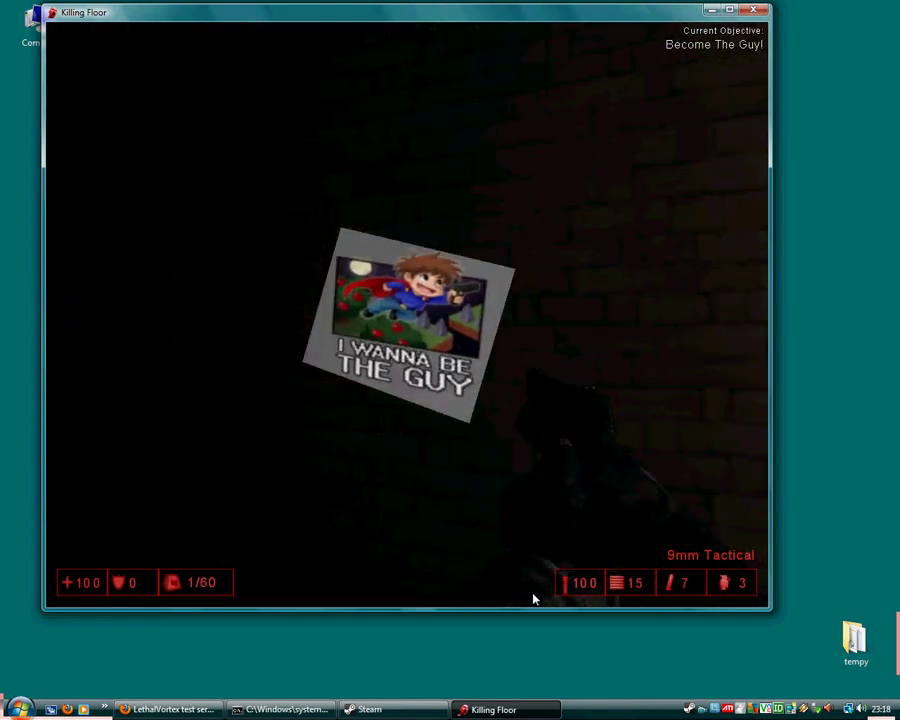
Raise the Effects Volume slightly in the game's audio settings and return to the game
key("Escape")
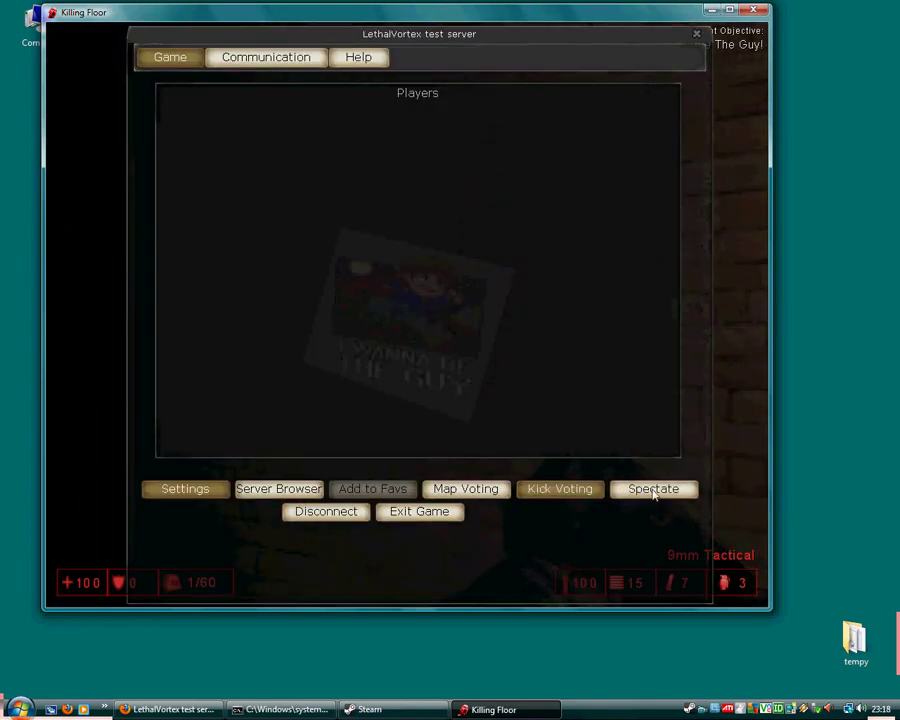
left_click(209, 497)
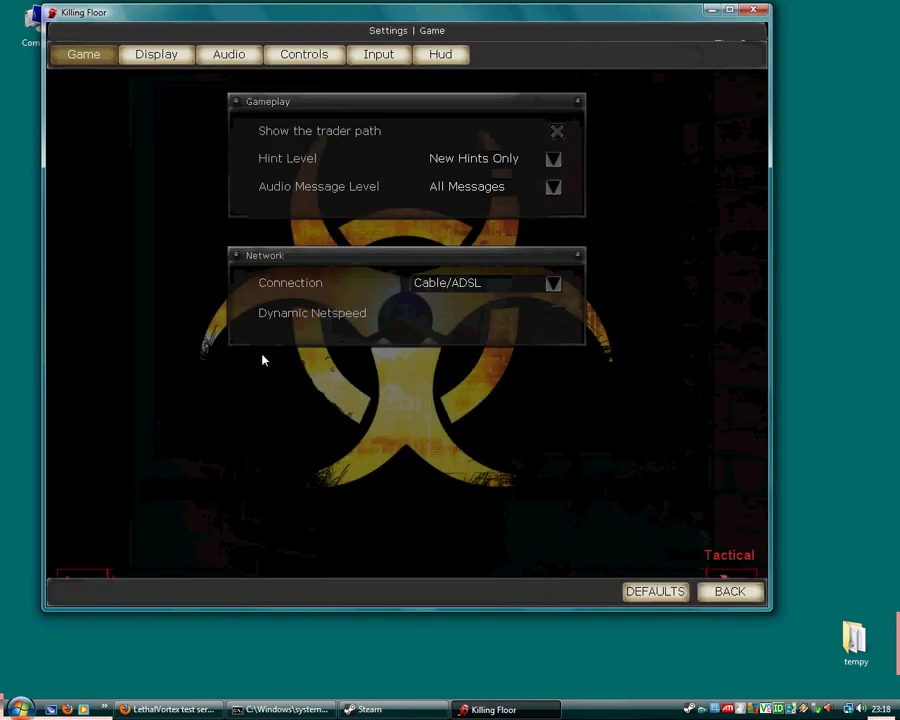
left_click(228, 54)
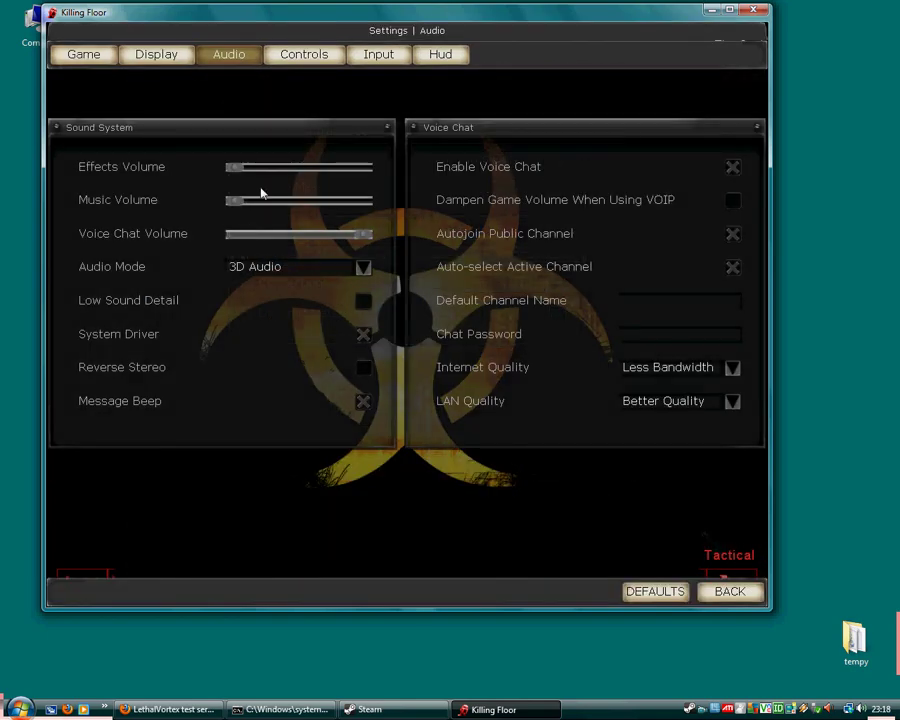
key("Escape")
key("Escape")
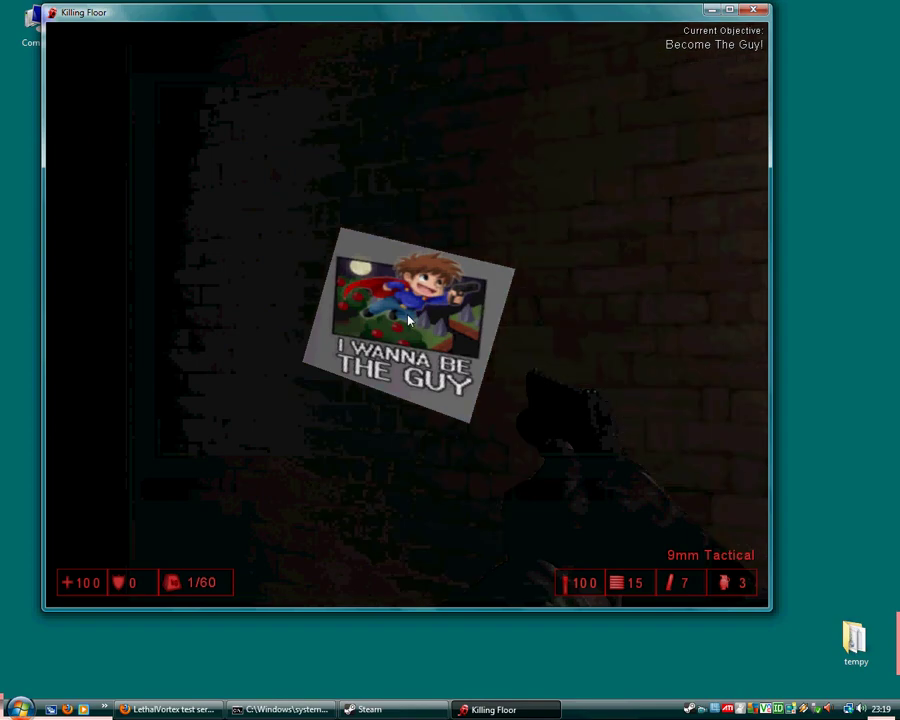
key("Escape")
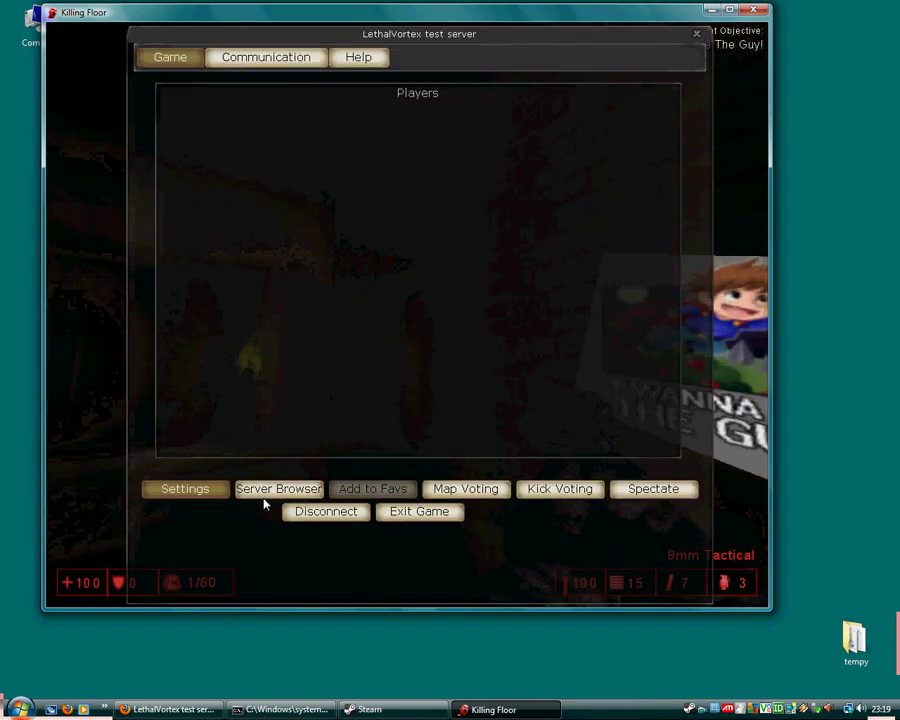
left_click(221, 492)
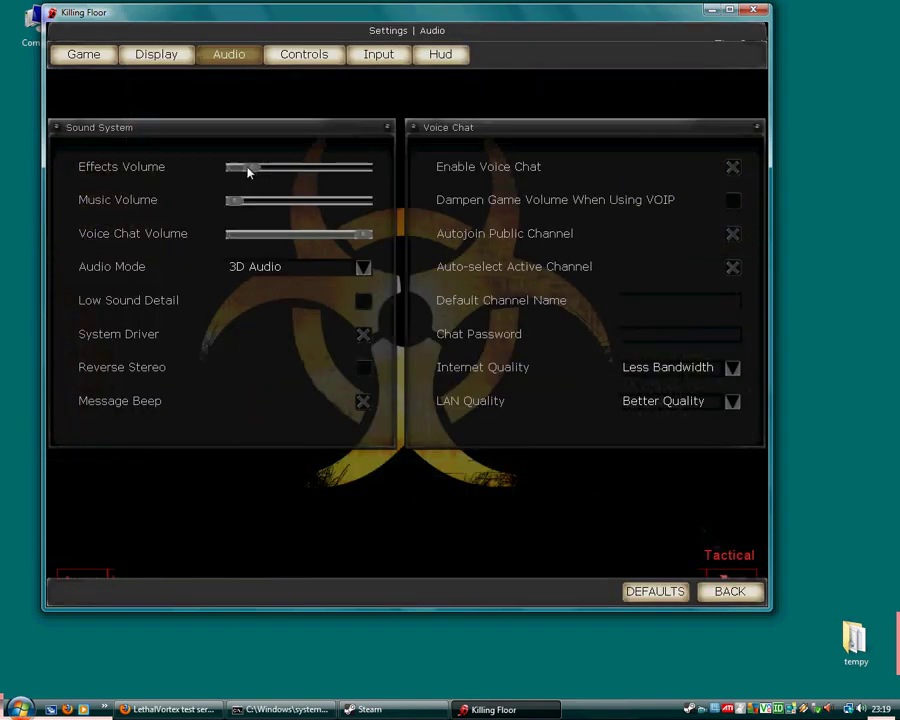
key("Escape")
key("Escape")
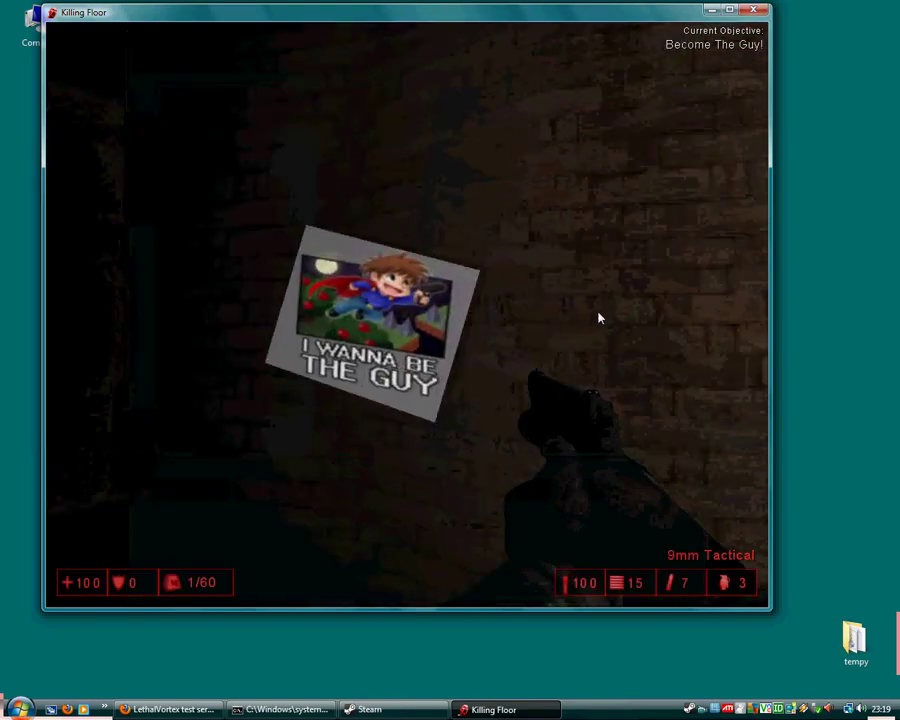
Fire the pistol once and walk around the fire pit to collect the ammo boxes
left_click(600, 320)
key("w")
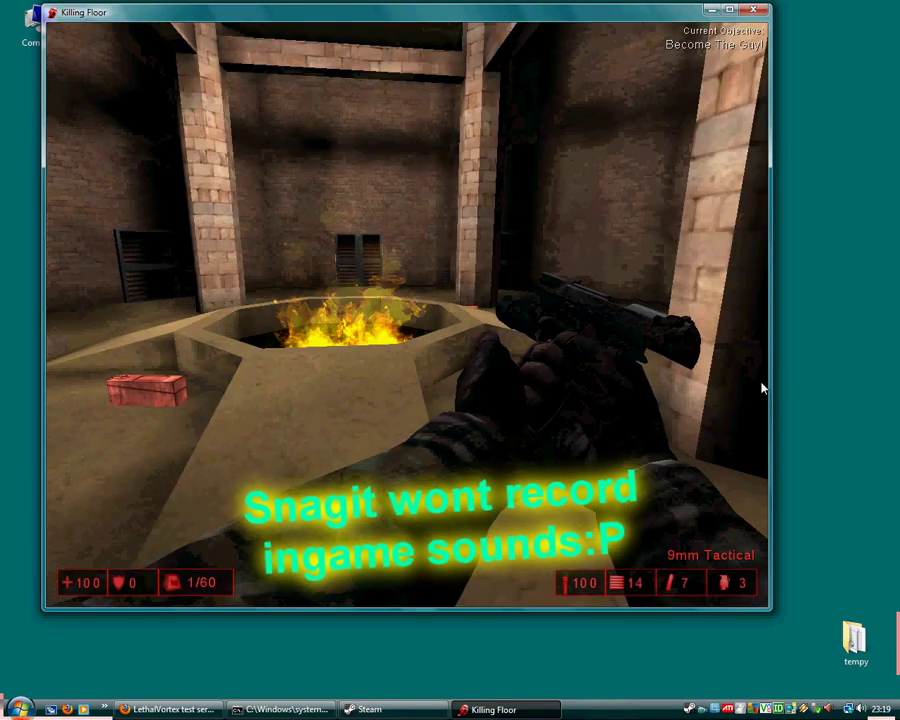
key("w")
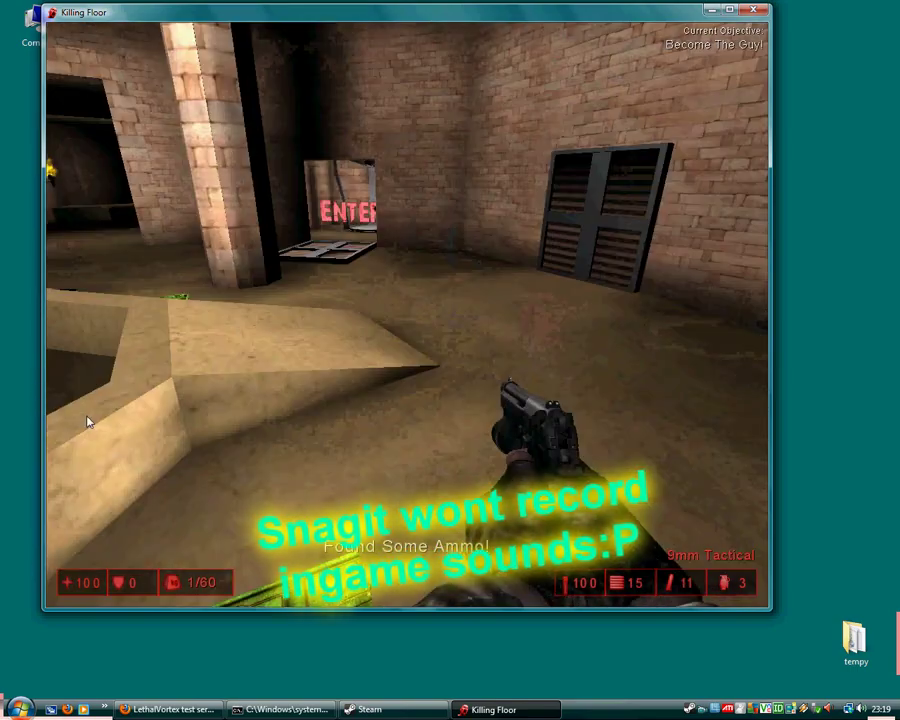
key("w")
Log in as server administrator with the adminlogin console command and check the player status on the scoreboard
key("grave")
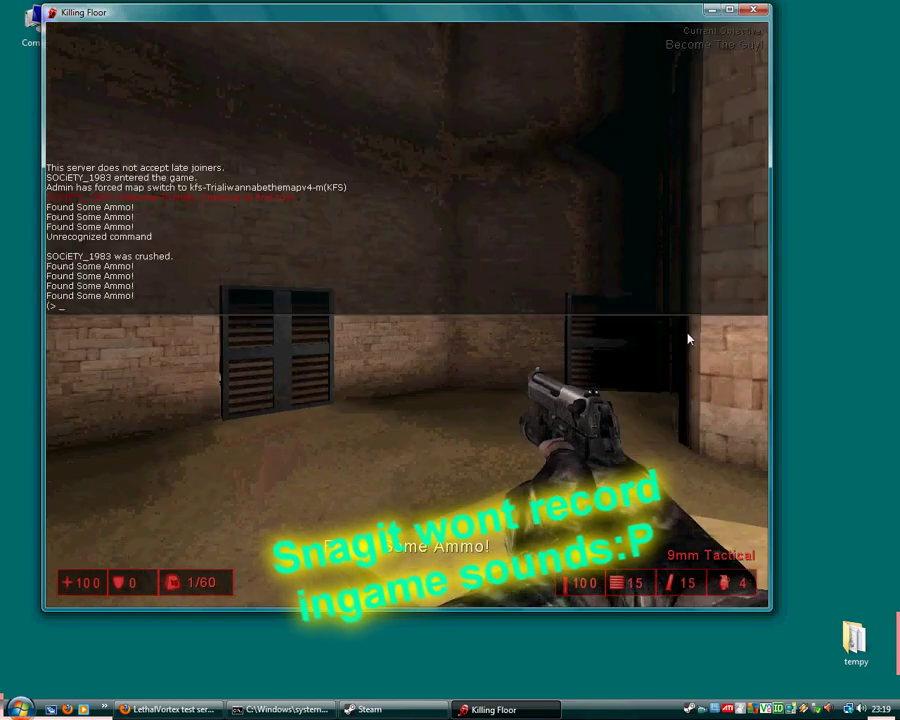
type("aom")
type("in")
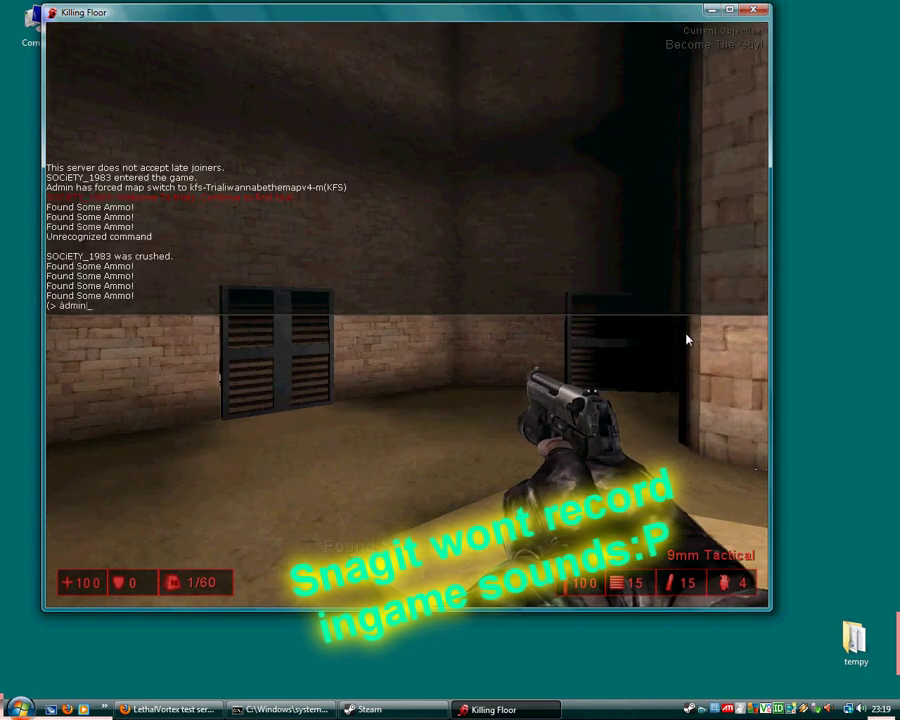
key("BackSpace")
key("BackSpace")
key("BackSpace")
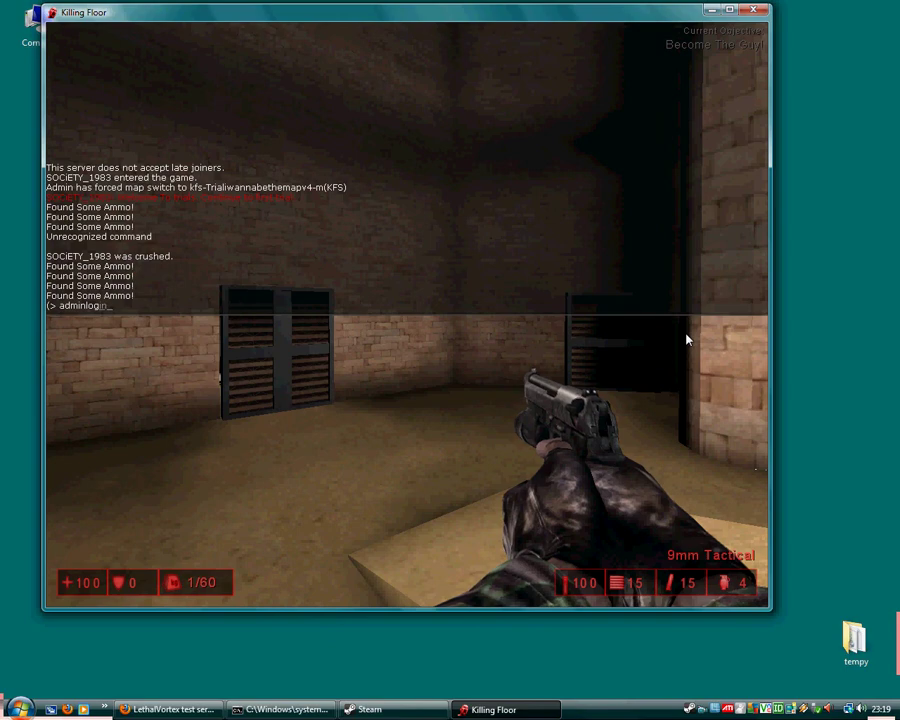
key("Return")
key("grave")
key("F1")
key("w")
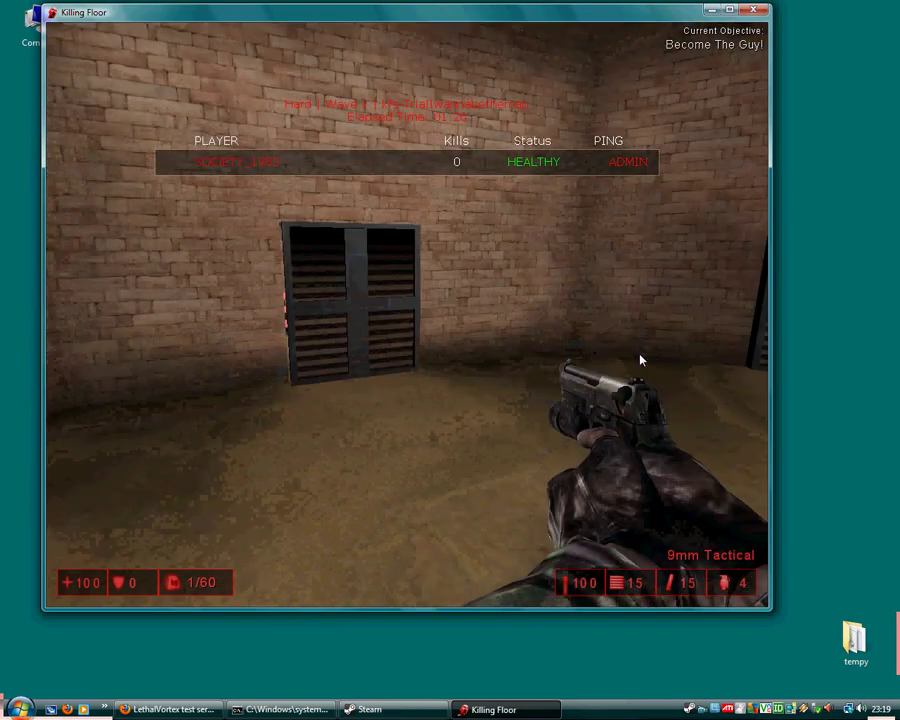
Try to turn on ghost mode with the console commands ghost and admin ghost, and close the console
key("grave")
type("gh")
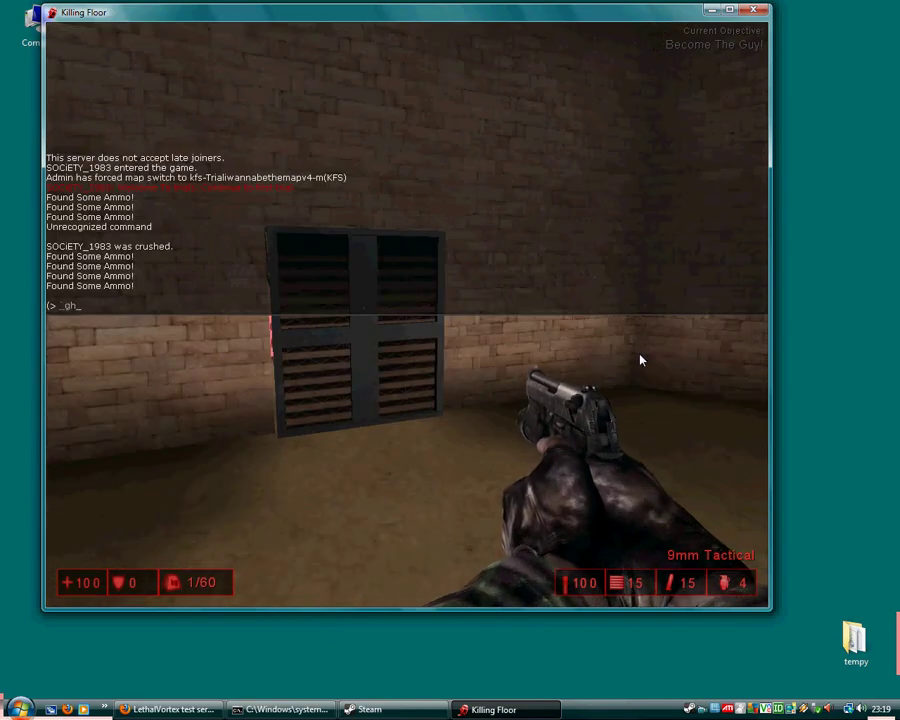
type("ost")
key("Return")
type("ghost\\")
key("Return")
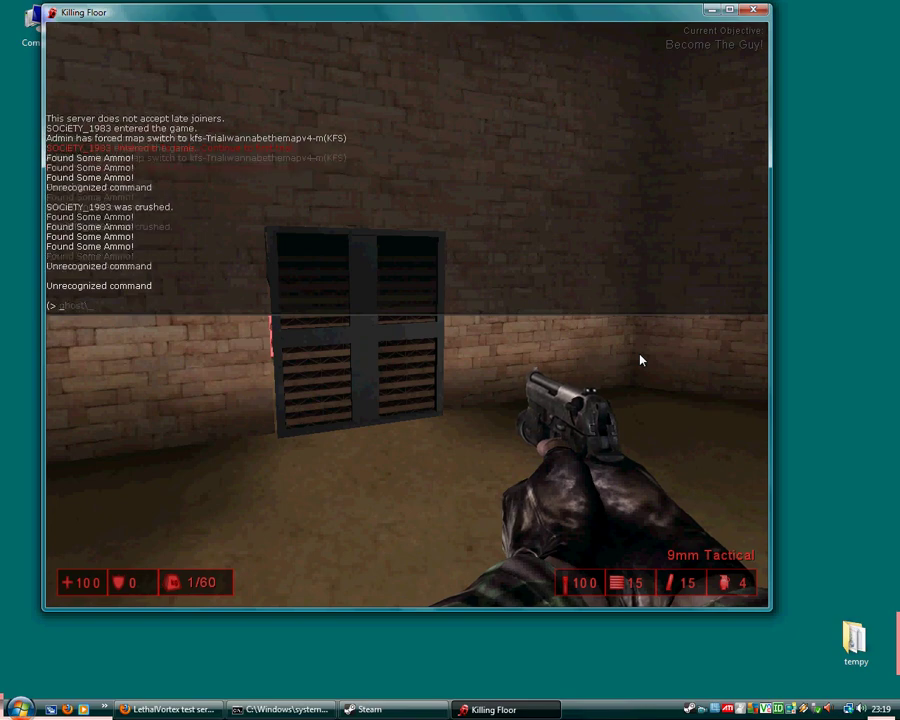
type("admin ghost")
key("Return")
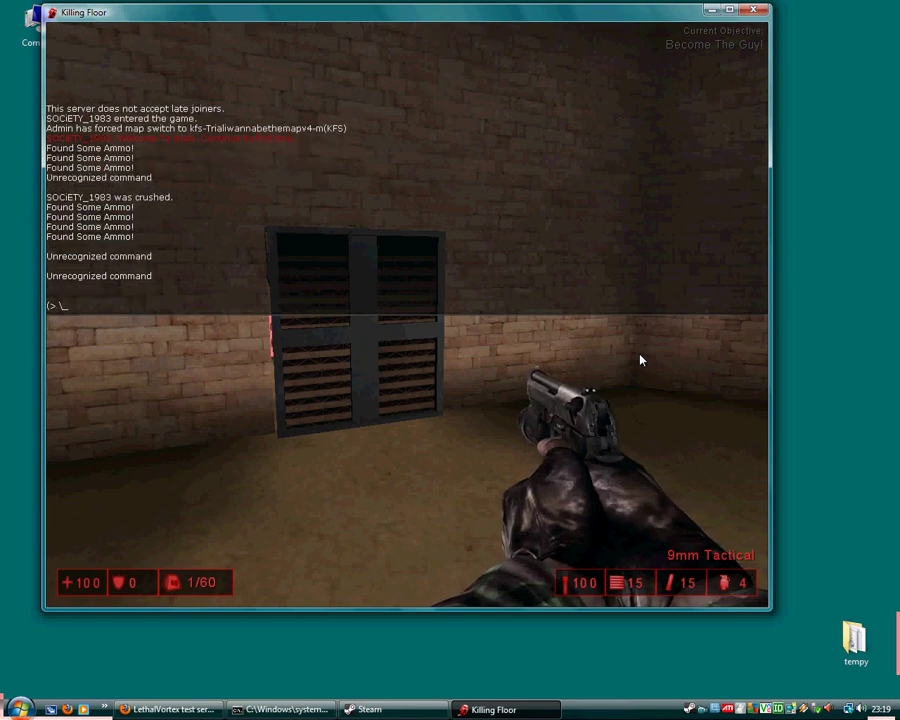
key("grave")
Fire the pistol once beside the metal gate, reload it and walk around the fire pit and pillars
key("w")
left_click(548, 358)
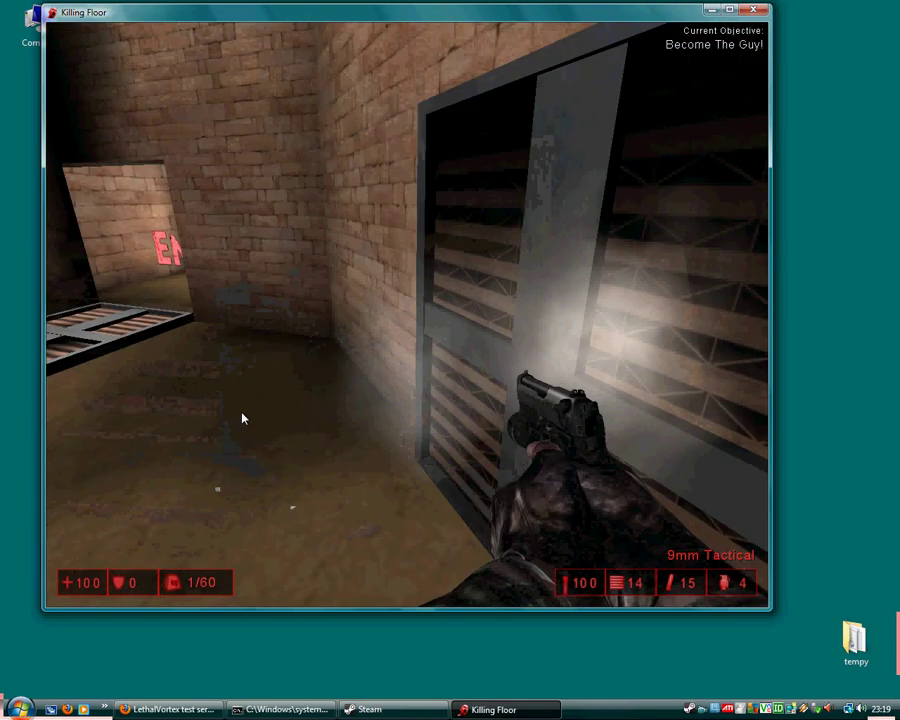
key("r")
key("w")
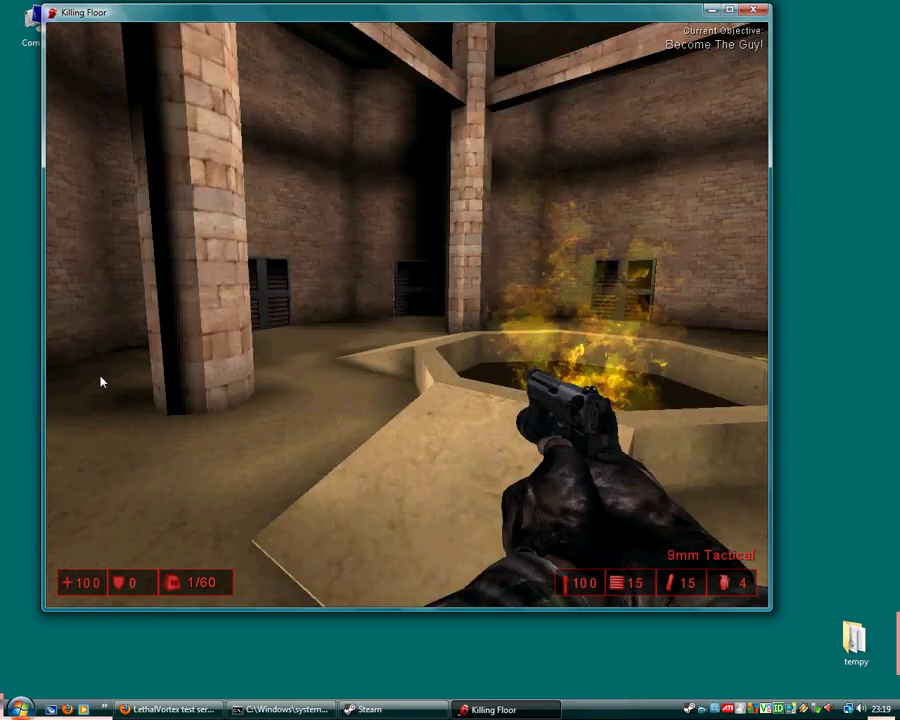
key("w")
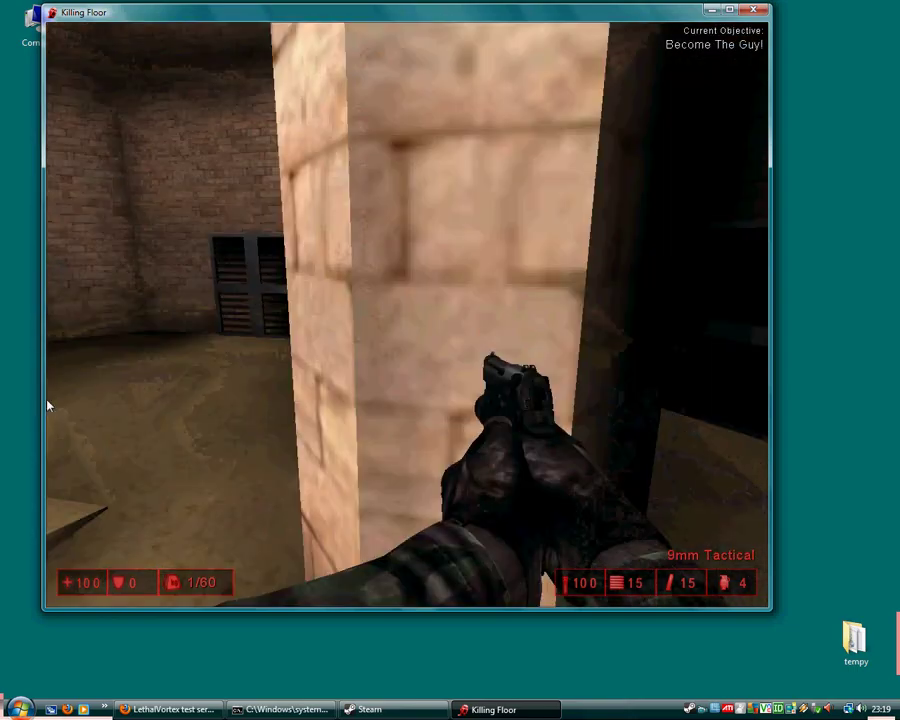
key("w")
key("Escape")
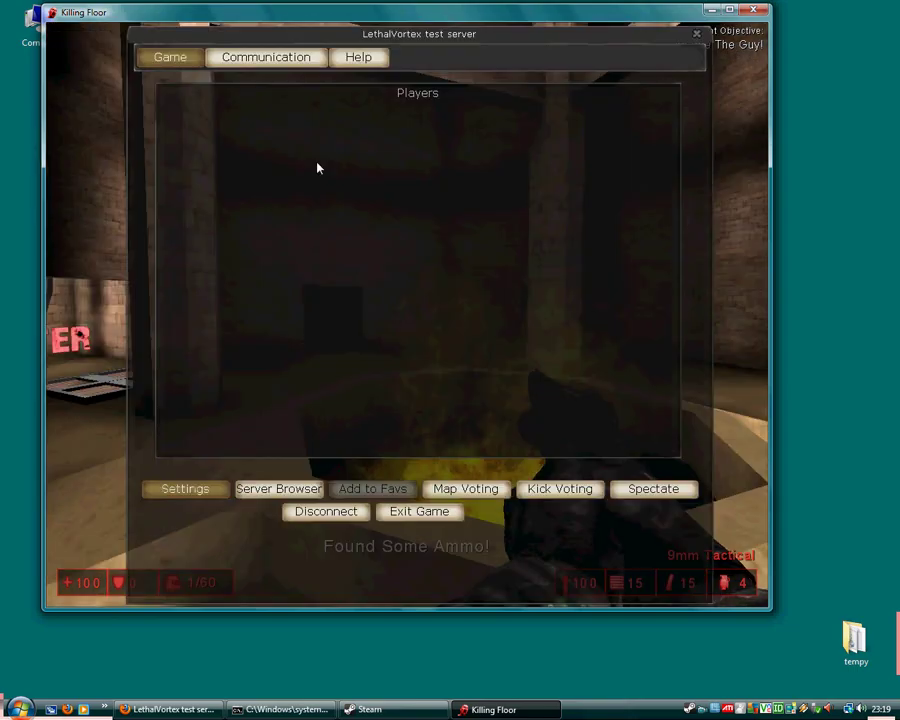
left_click(215, 489)
key("Escape")
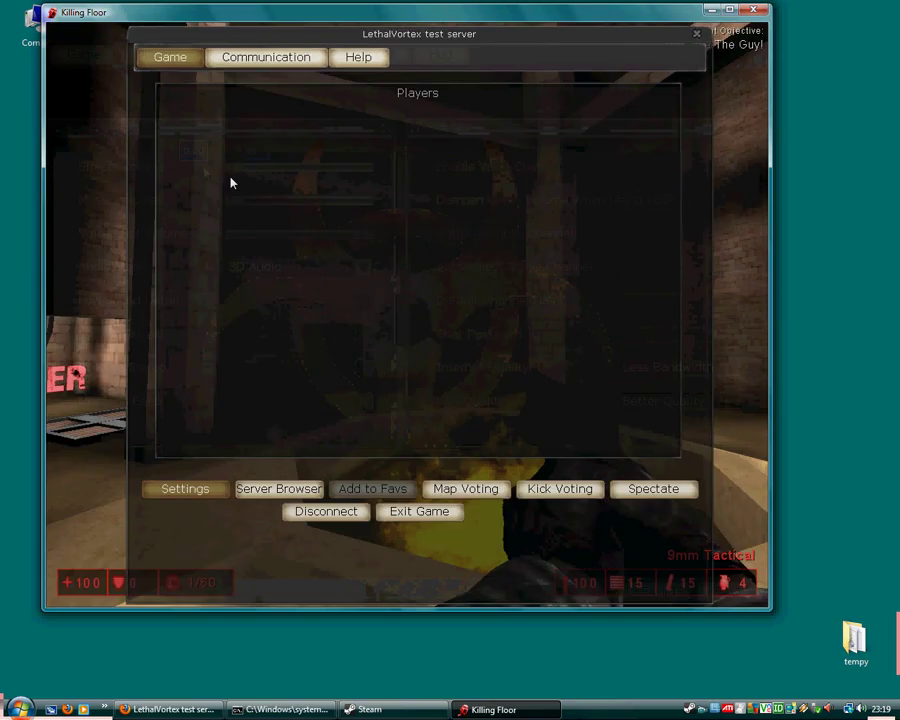
key("Escape")
Walk into the dark torch-lit passage and compare the map voting lists for the Killing Floor and doomstory game types
key("w")
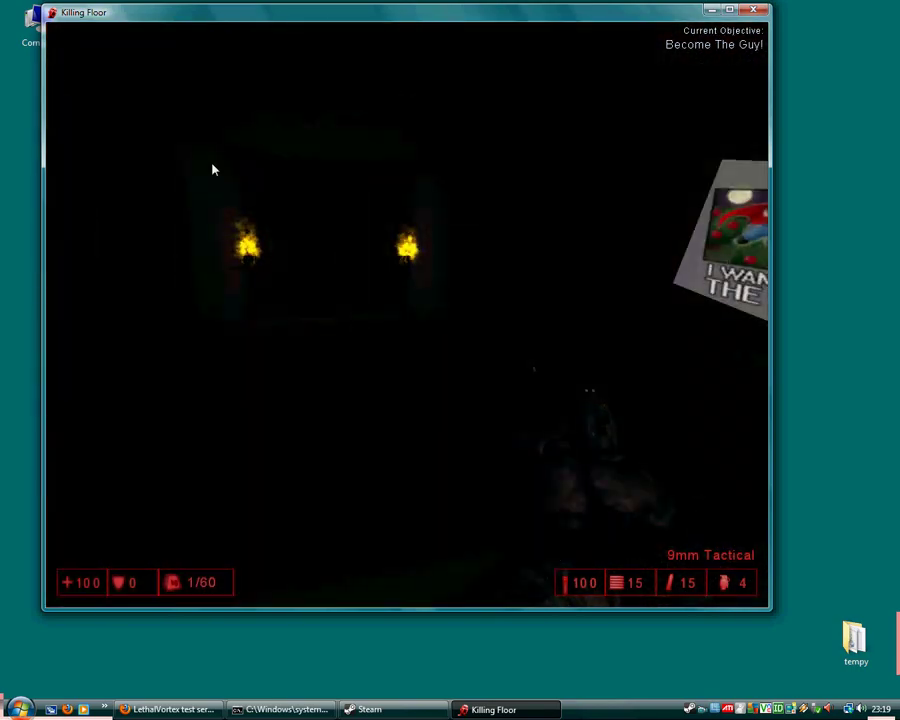
key("Escape")
left_click(478, 488)
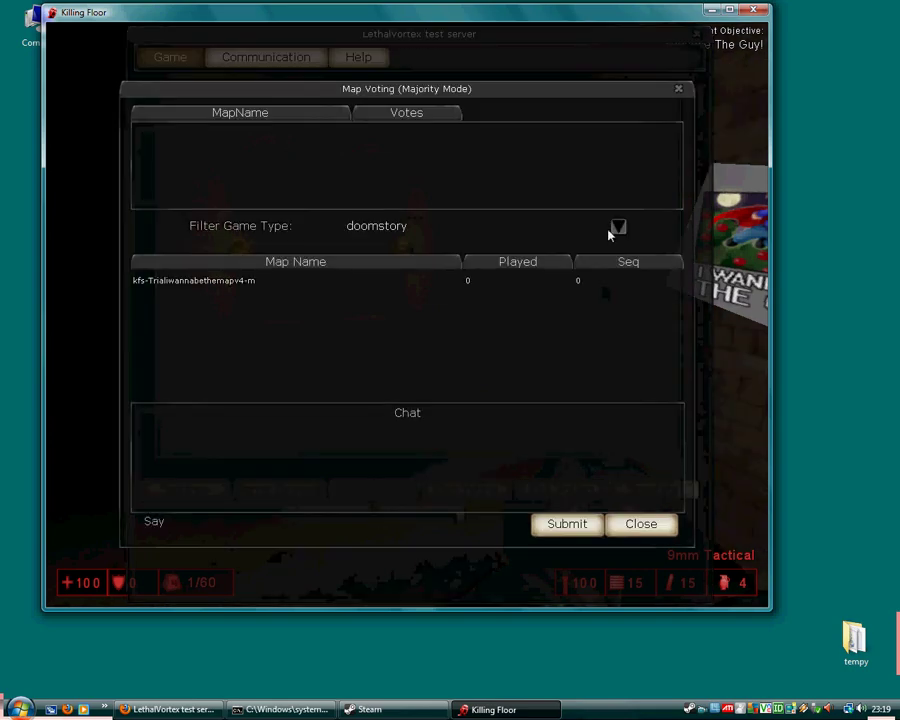
left_click(617, 227)
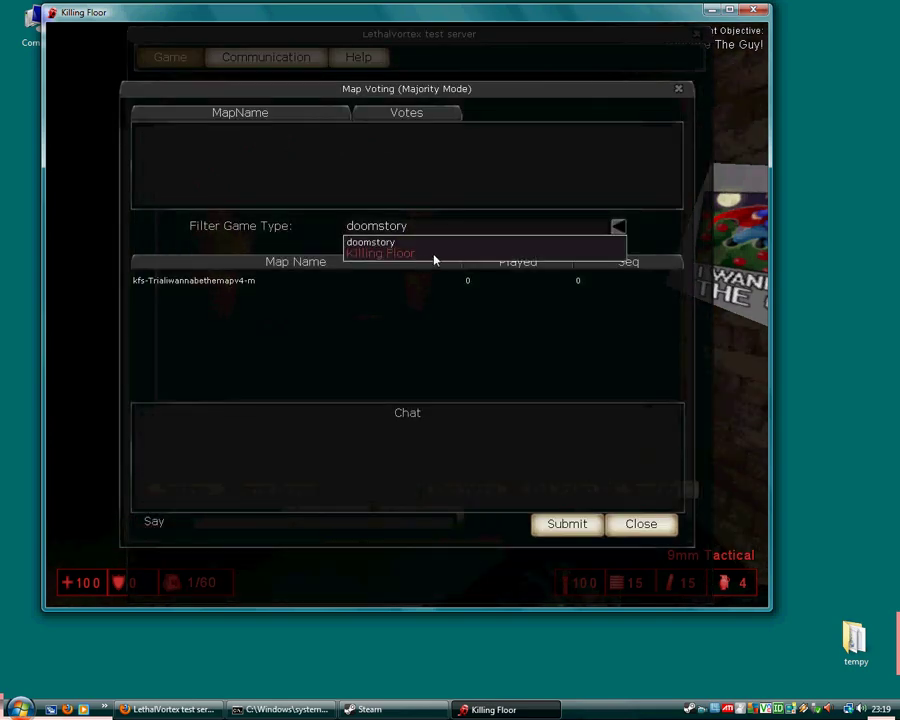
left_click(433, 256)
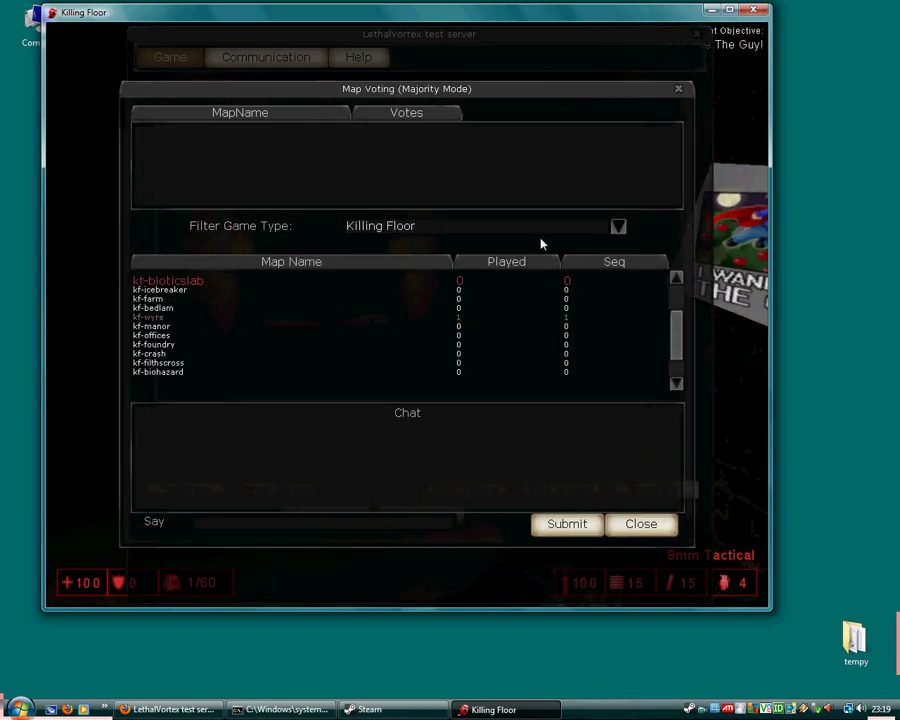
left_click(618, 229)
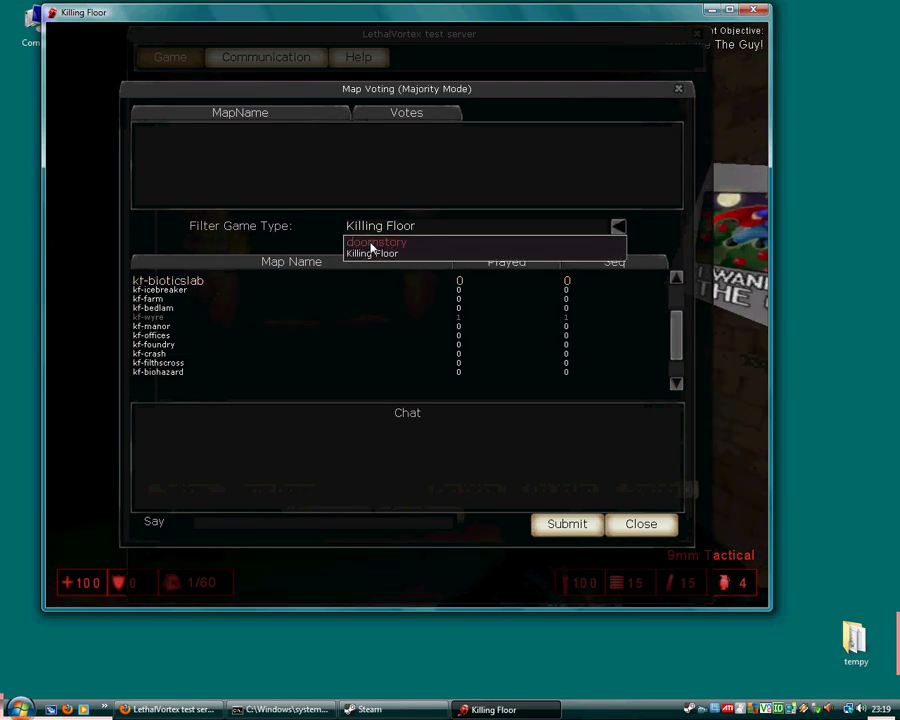
left_click(398, 244)
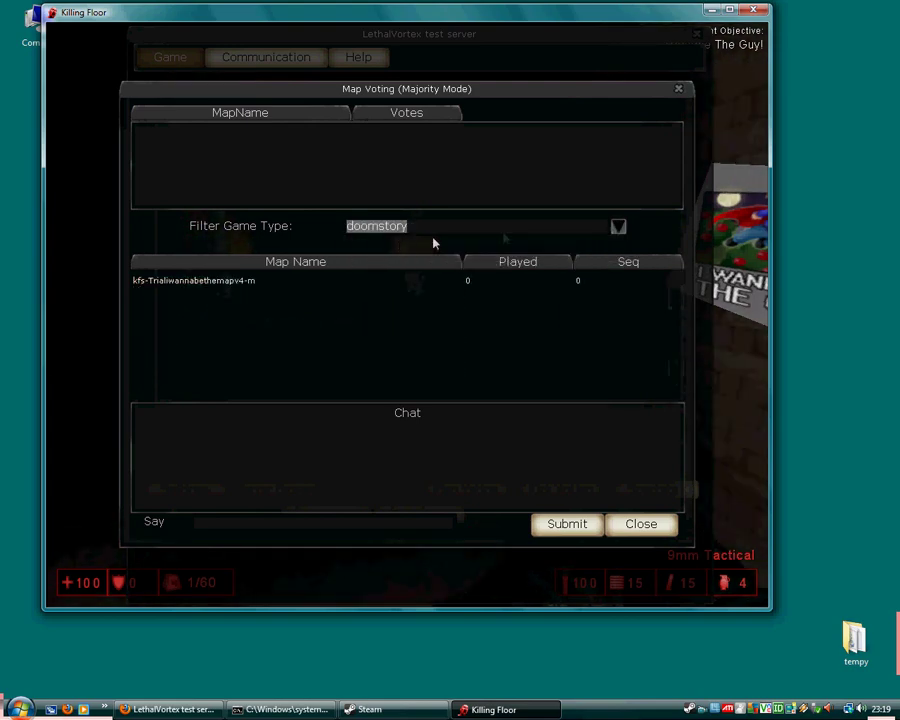
left_click(619, 228)
Switch to the web admin page in Firefox and rename the doomstory voting game configuration as trial
left_click(185, 707)
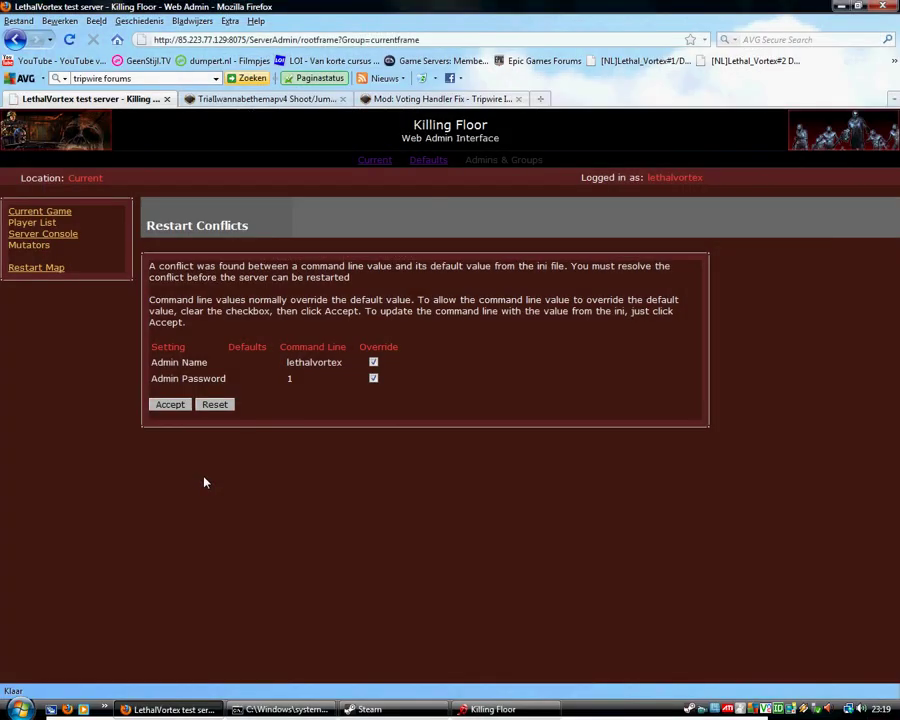
left_click(425, 165)
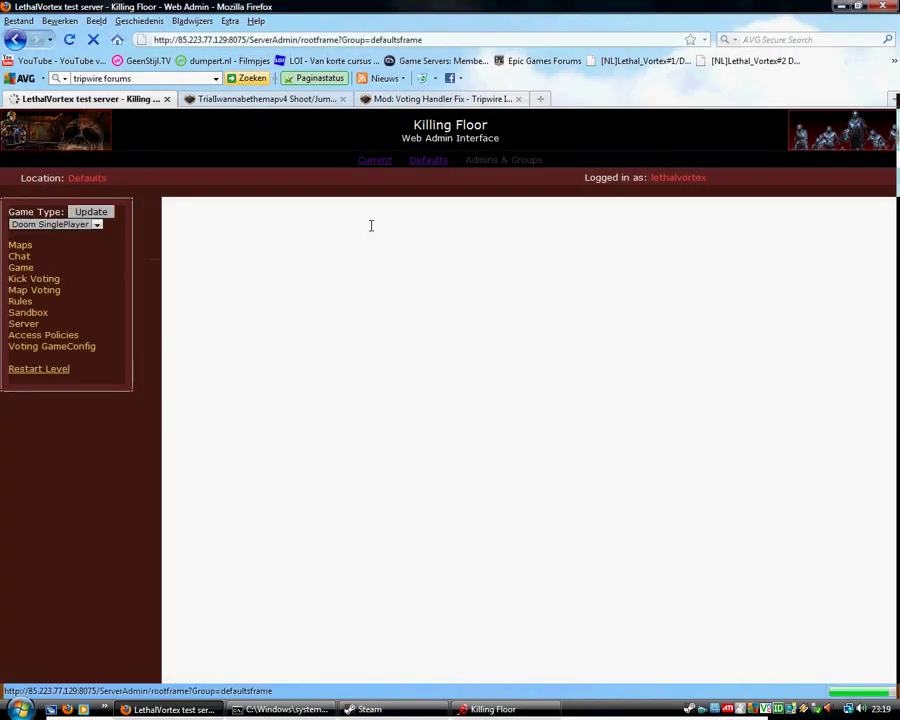
left_click(78, 346)
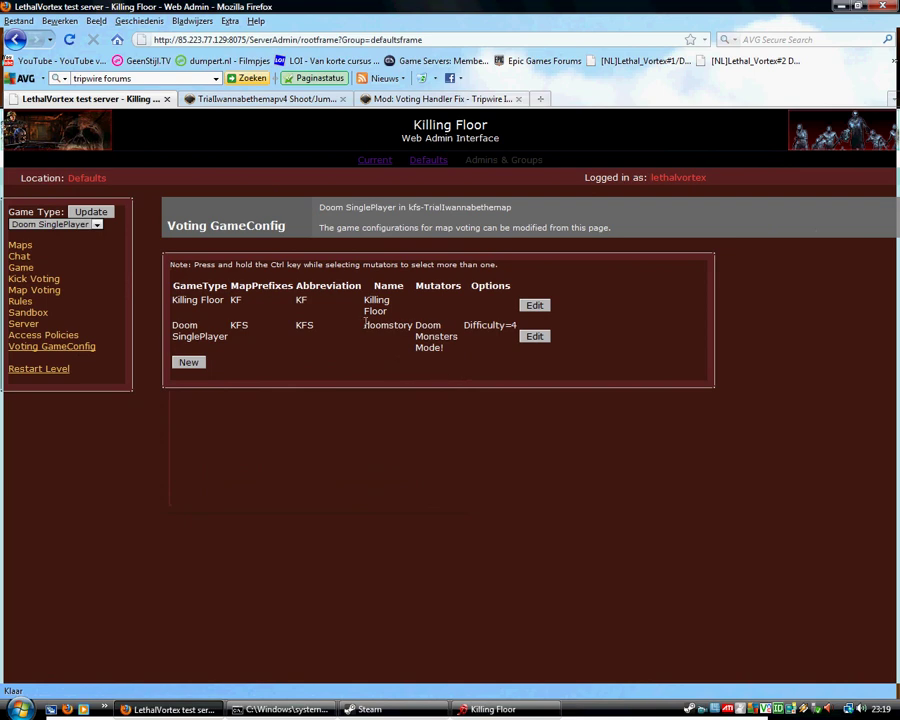
left_click(534, 336)
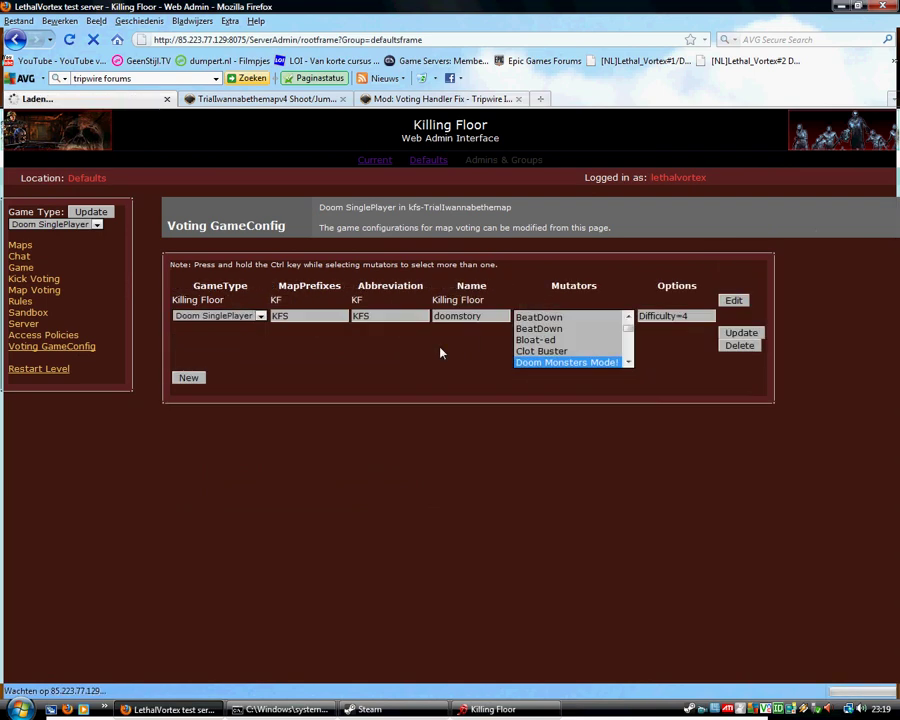
type("trial")
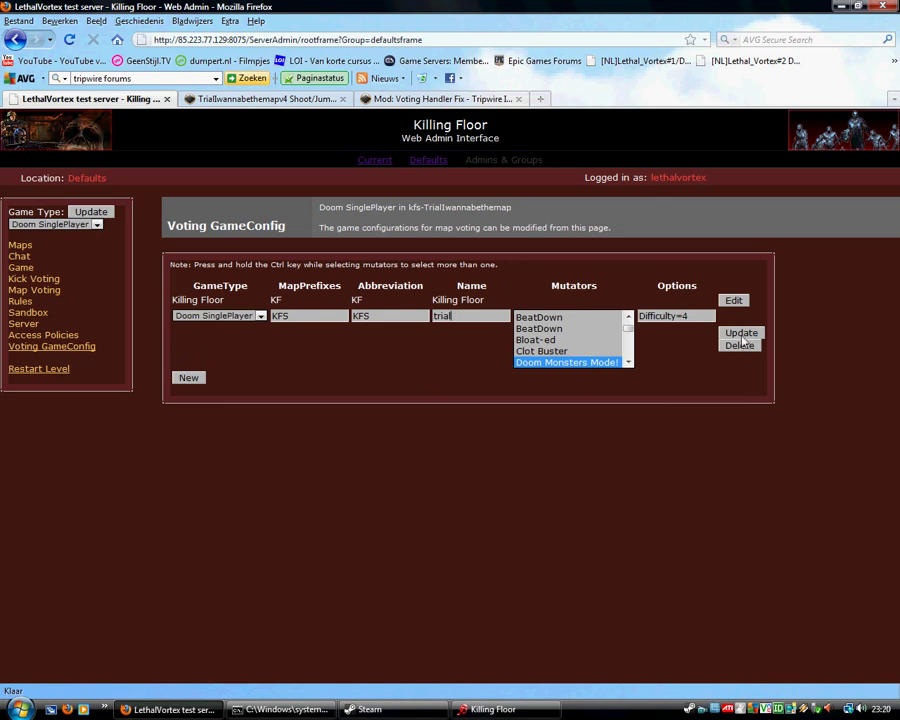
left_click(741, 335)
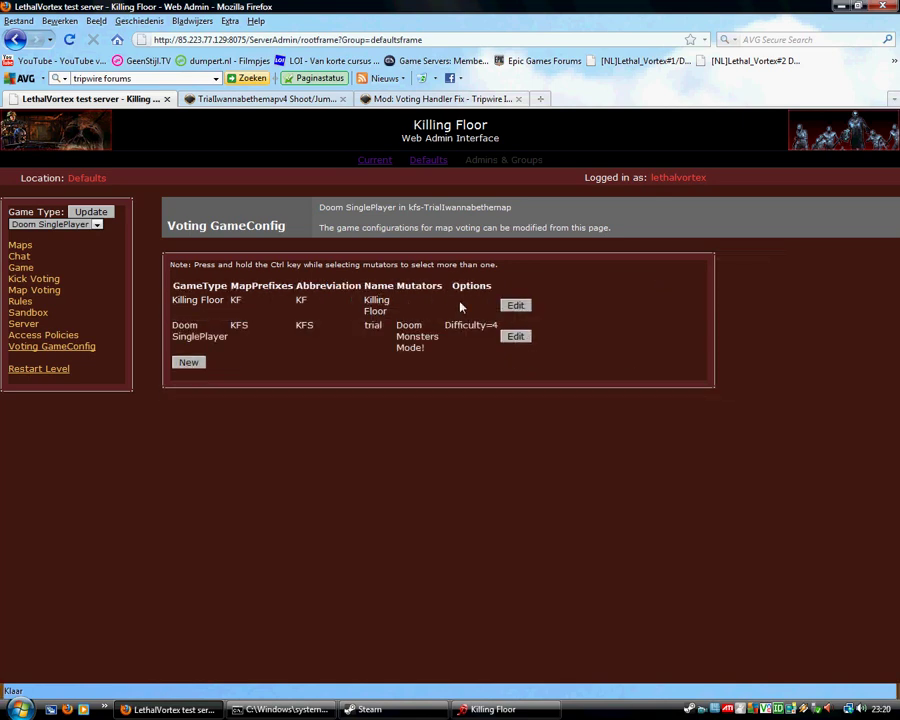
Open the trial voting game configuration for editing and look through its available mutators
left_click(516, 337)
left_click_drag(629, 329, 633, 366)
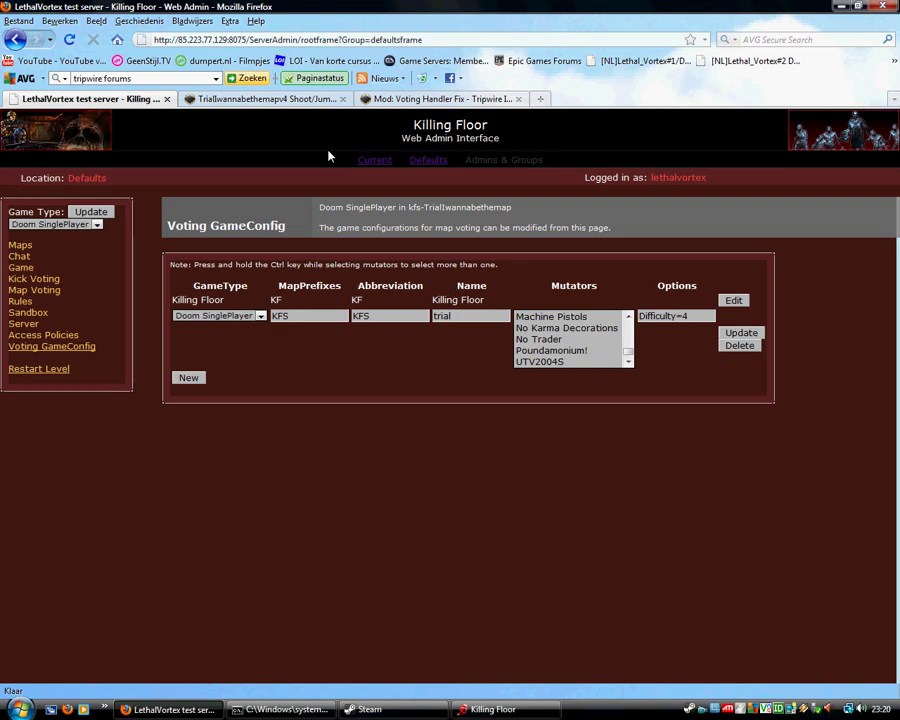